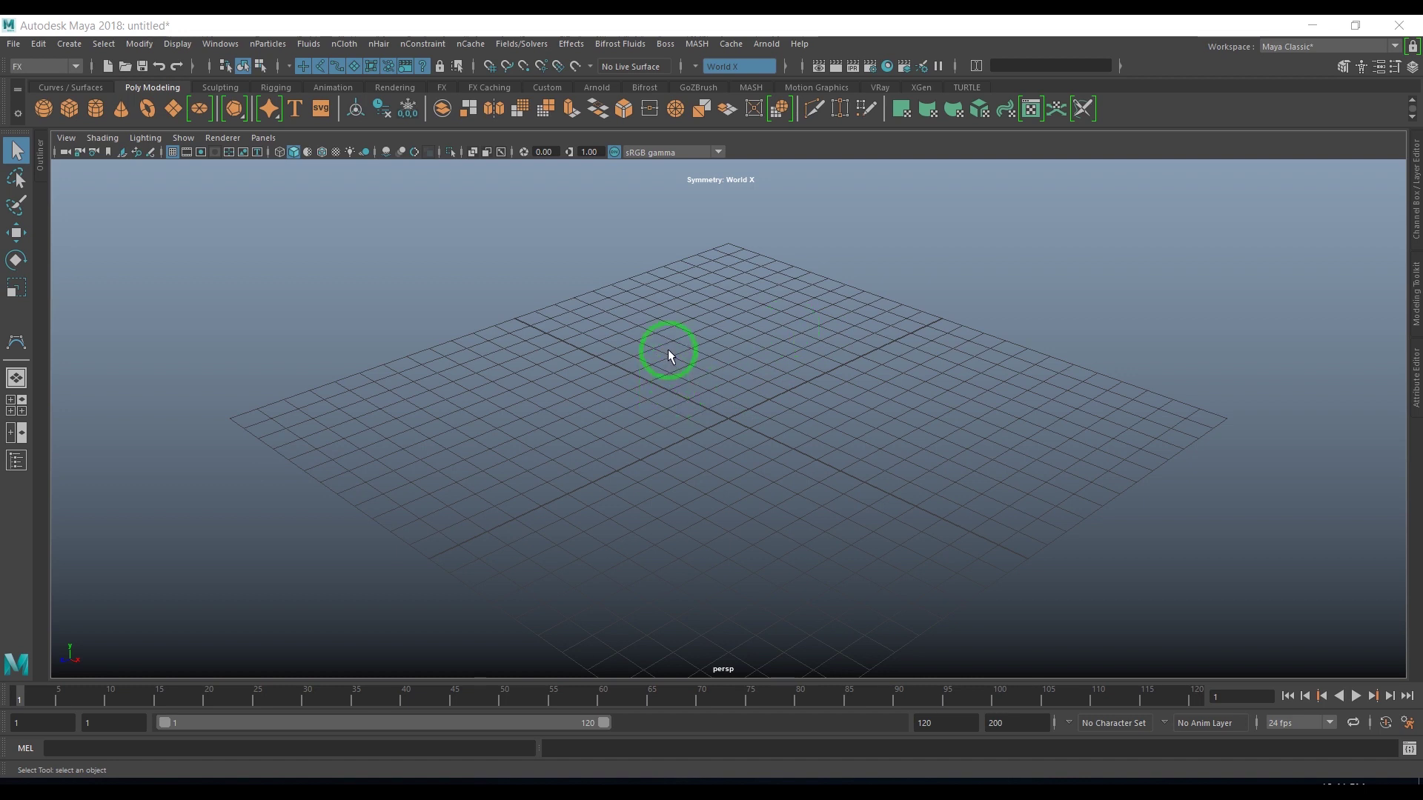
# - Switch the viewport from the perspective camera to the front view using the hotbox
pyautogui.scroll(-3, 670, 335)
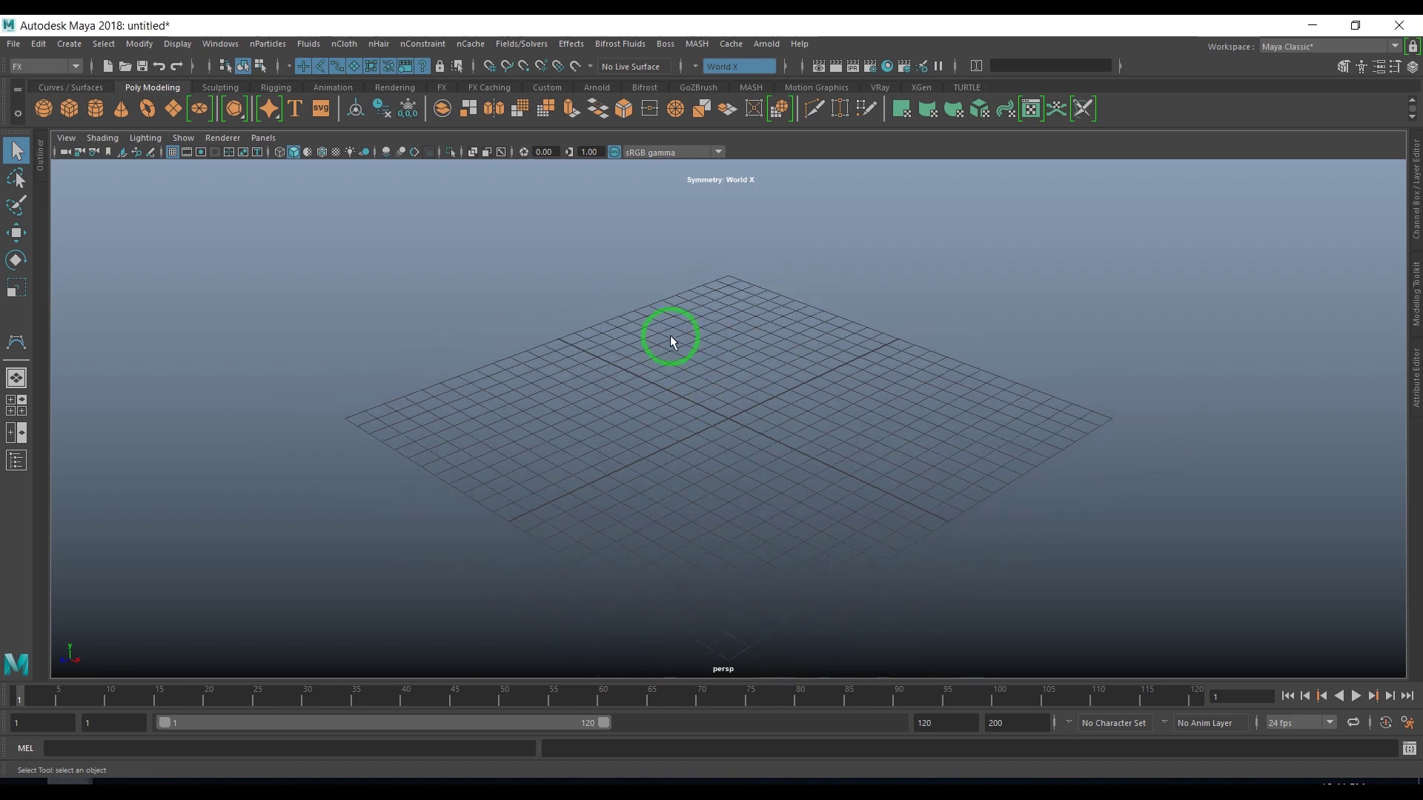
pyautogui.scroll(3, 670, 335)
pyautogui.press('space')
pyautogui.moveTo(670, 335); pyautogui.dragTo(671, 370)
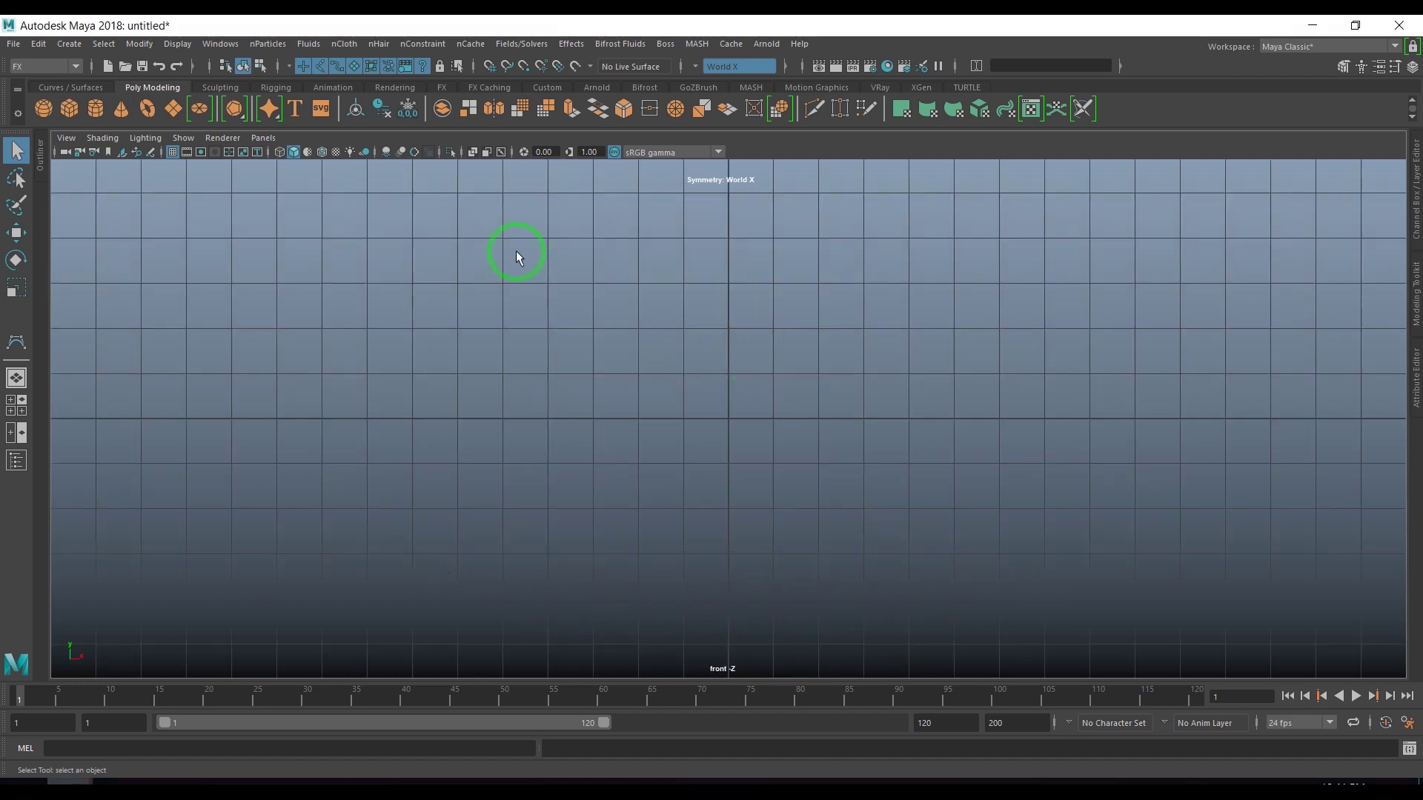
# - Open the CV Curve Tool options from Create > Curve Tools, then close them
pyautogui.click(68, 43)
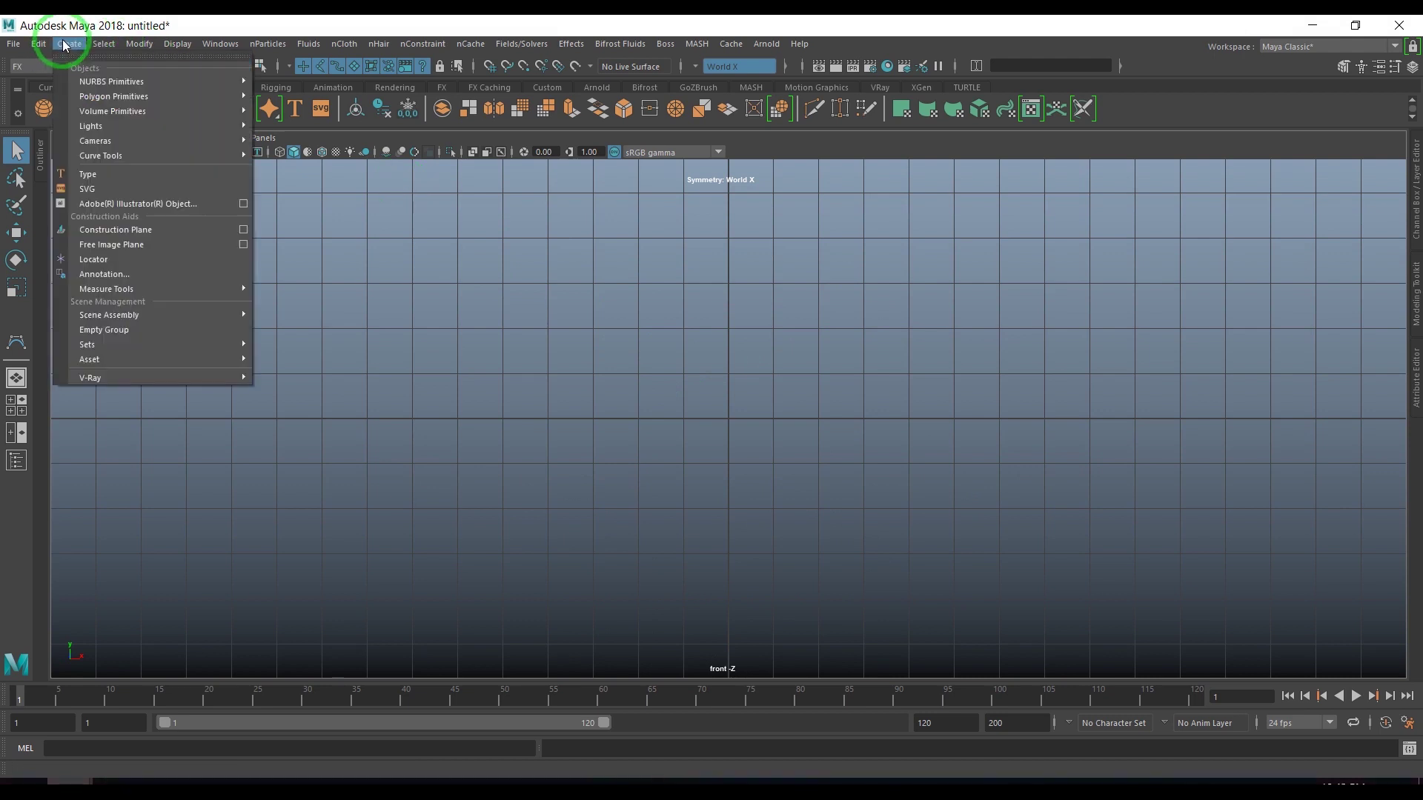
pyautogui.moveTo(189, 156)
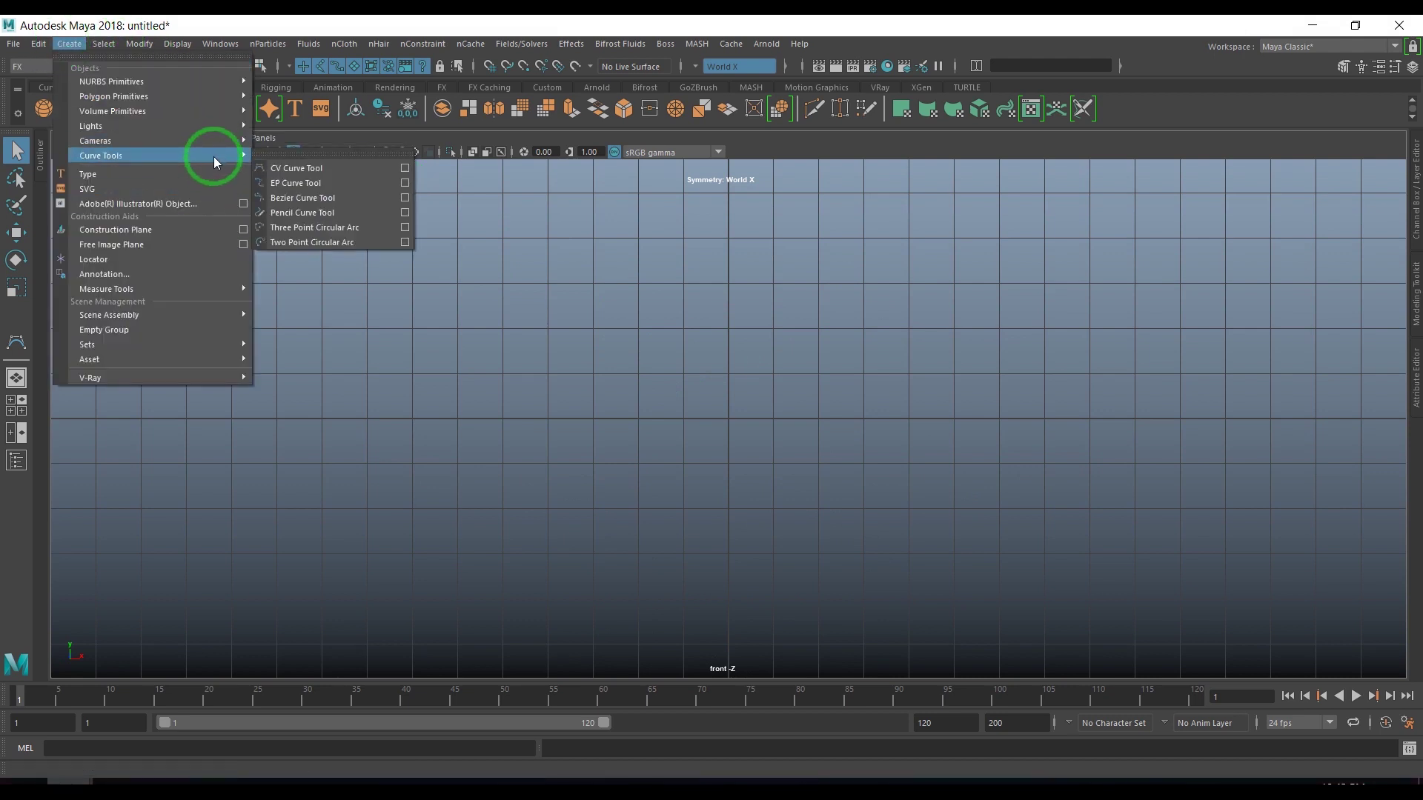
pyautogui.click(404, 164)
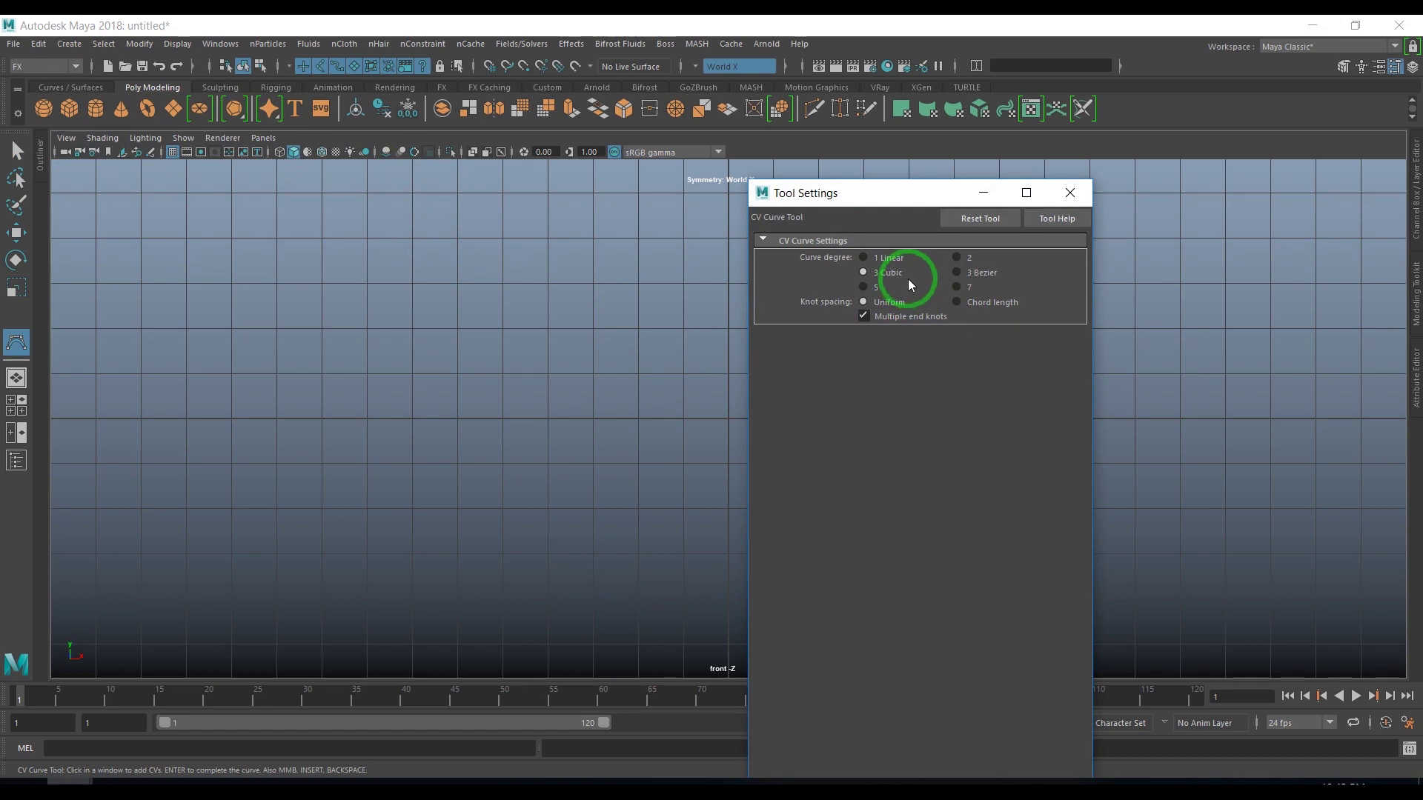
pyautogui.click(1069, 193)
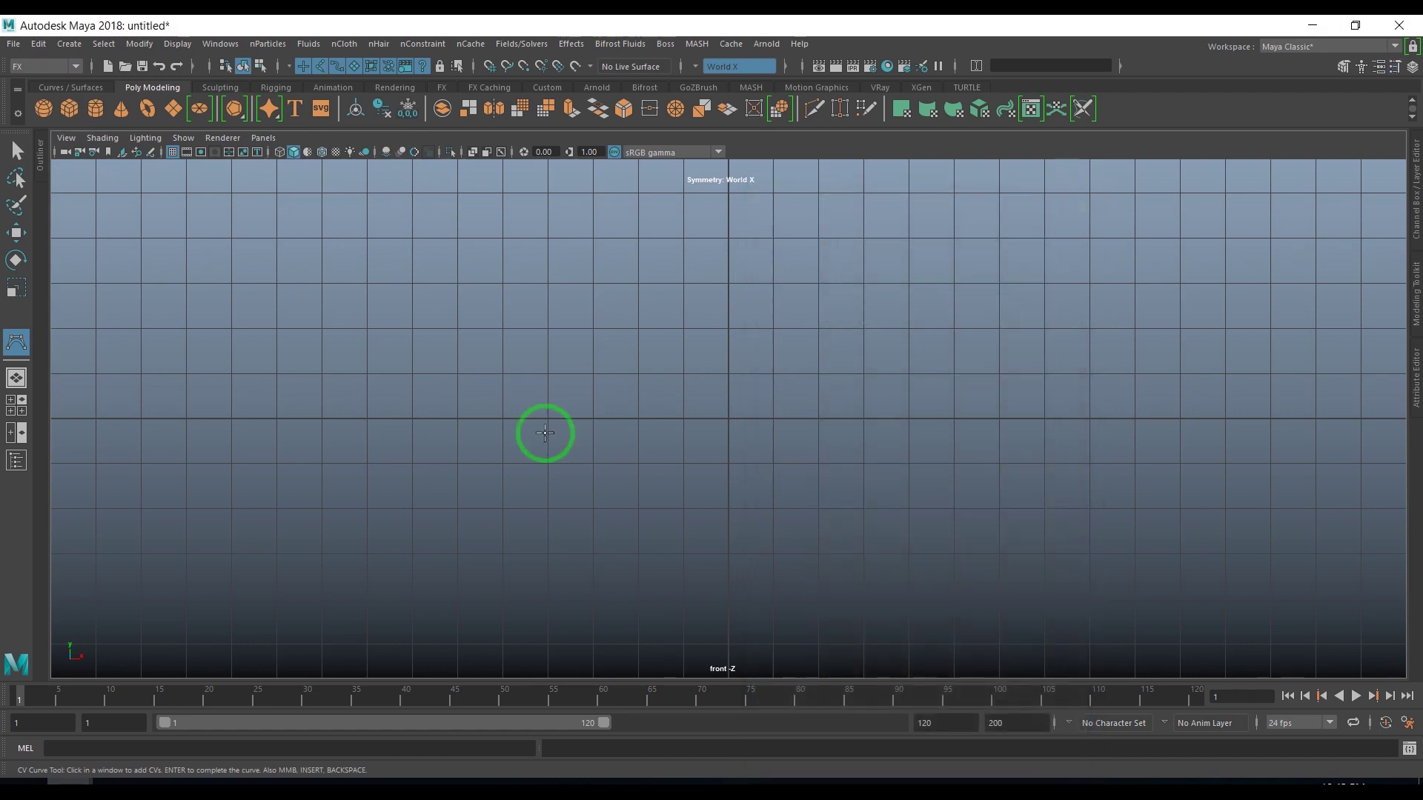
# - Place CVs from the lower left, over the top arc and around the right loop
pyautogui.click(420, 432)
pyautogui.click(393, 343)
pyautogui.click(558, 211)
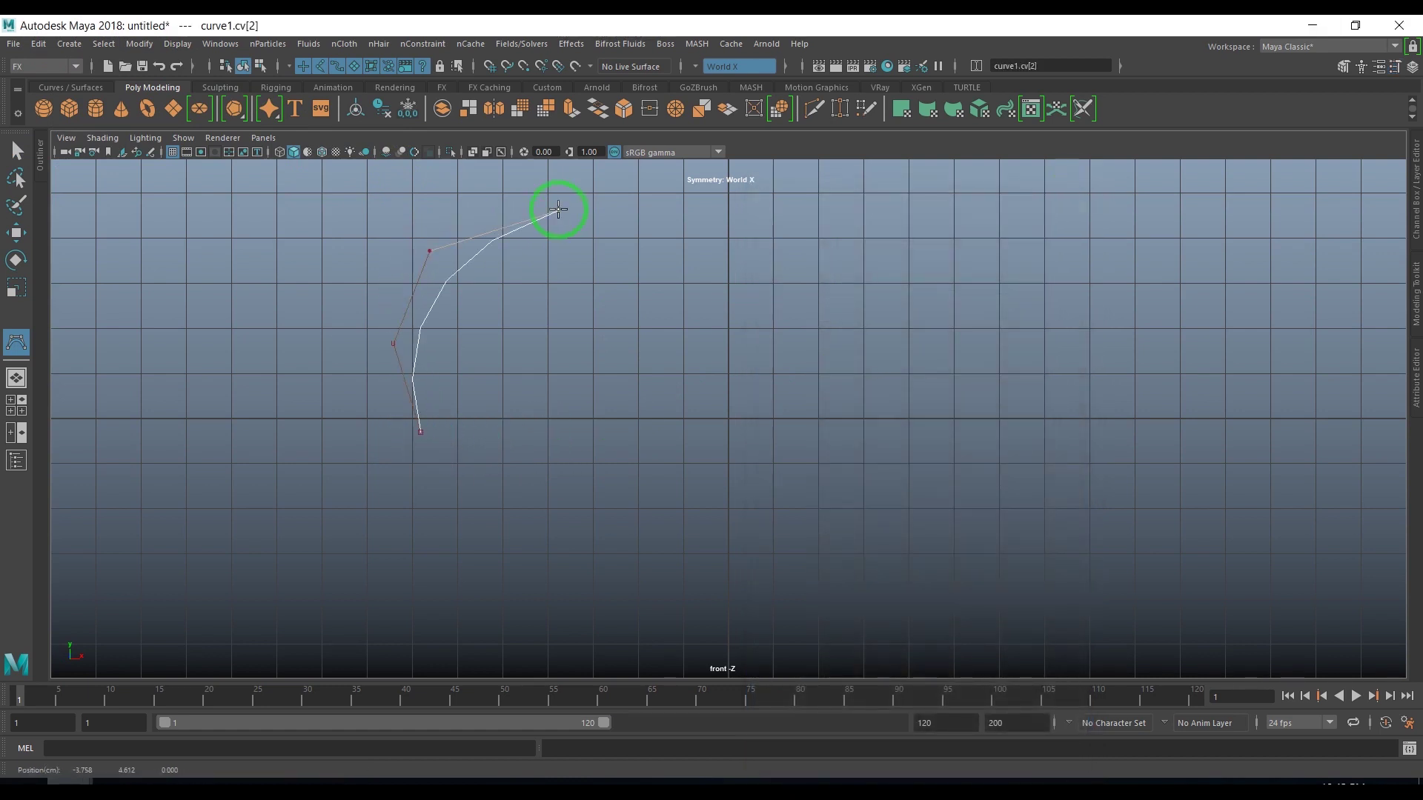
pyautogui.click(781, 282)
pyautogui.click(873, 498)
pyautogui.click(1045, 563)
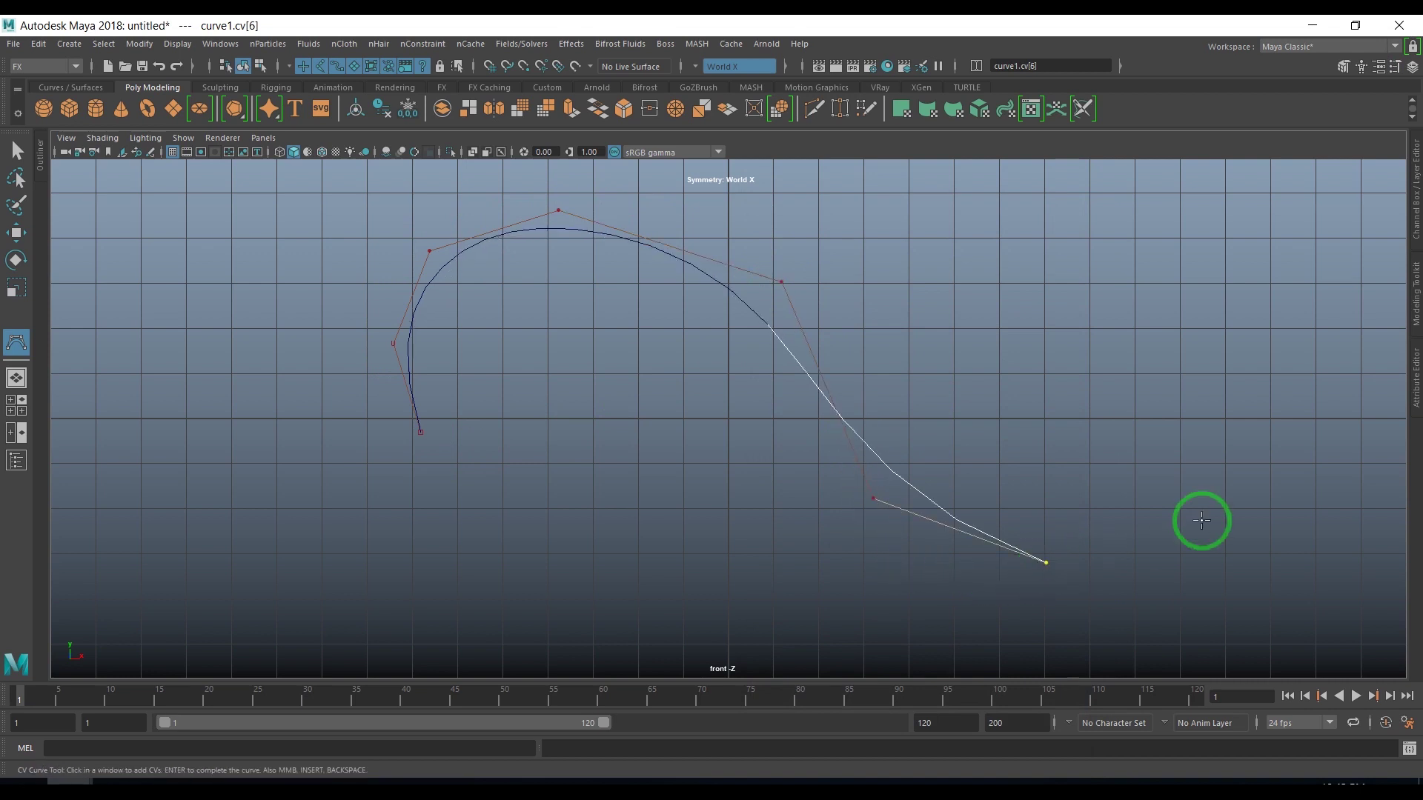
pyautogui.click(1225, 406)
pyautogui.click(1196, 253)
pyautogui.scroll(-2, 1079, 295)
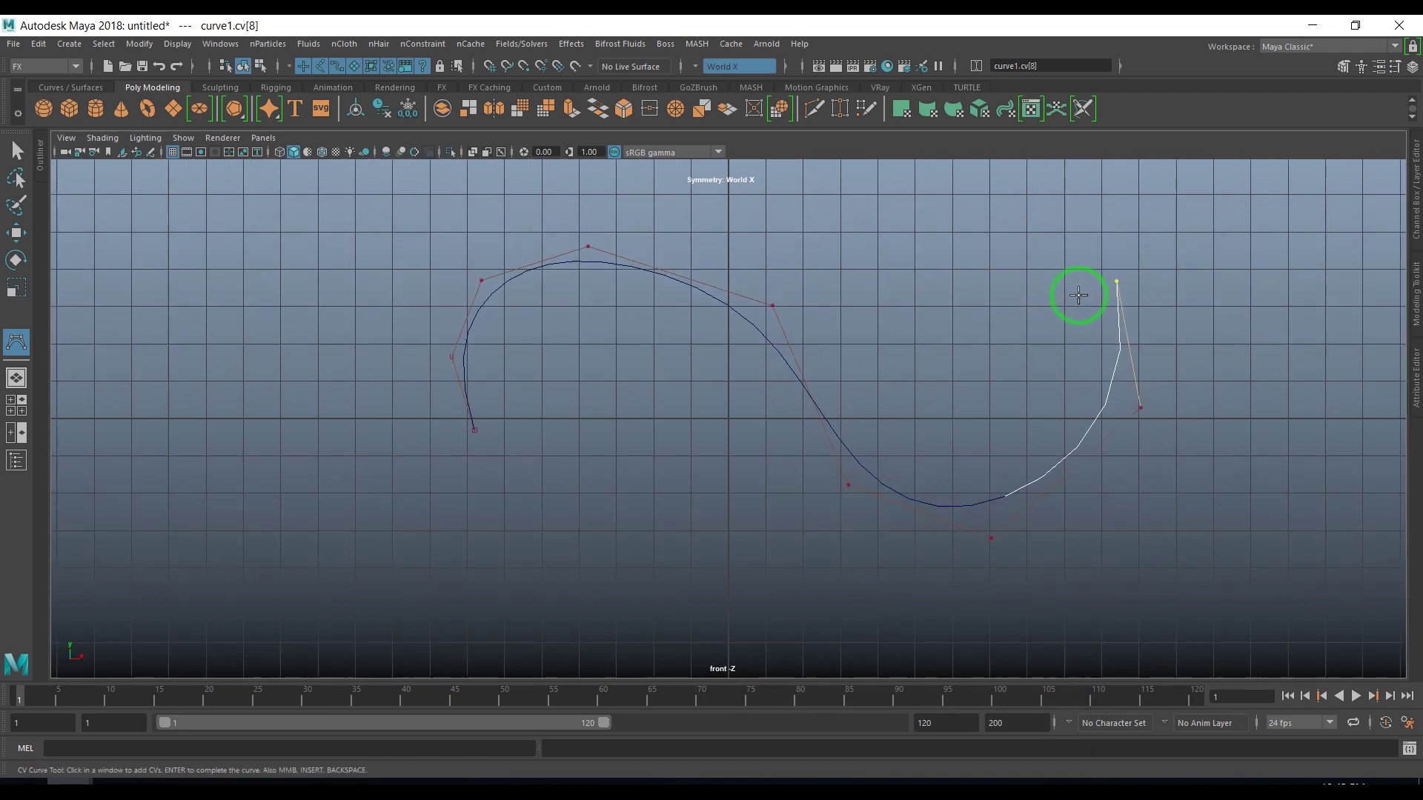
pyautogui.click(1033, 202)
pyautogui.click(917, 190)
pyautogui.click(784, 214)
# - Bring the curve back through the centre, loop it around the left side, and finish it
pyautogui.click(650, 390)
pyautogui.click(605, 515)
pyautogui.click(561, 544)
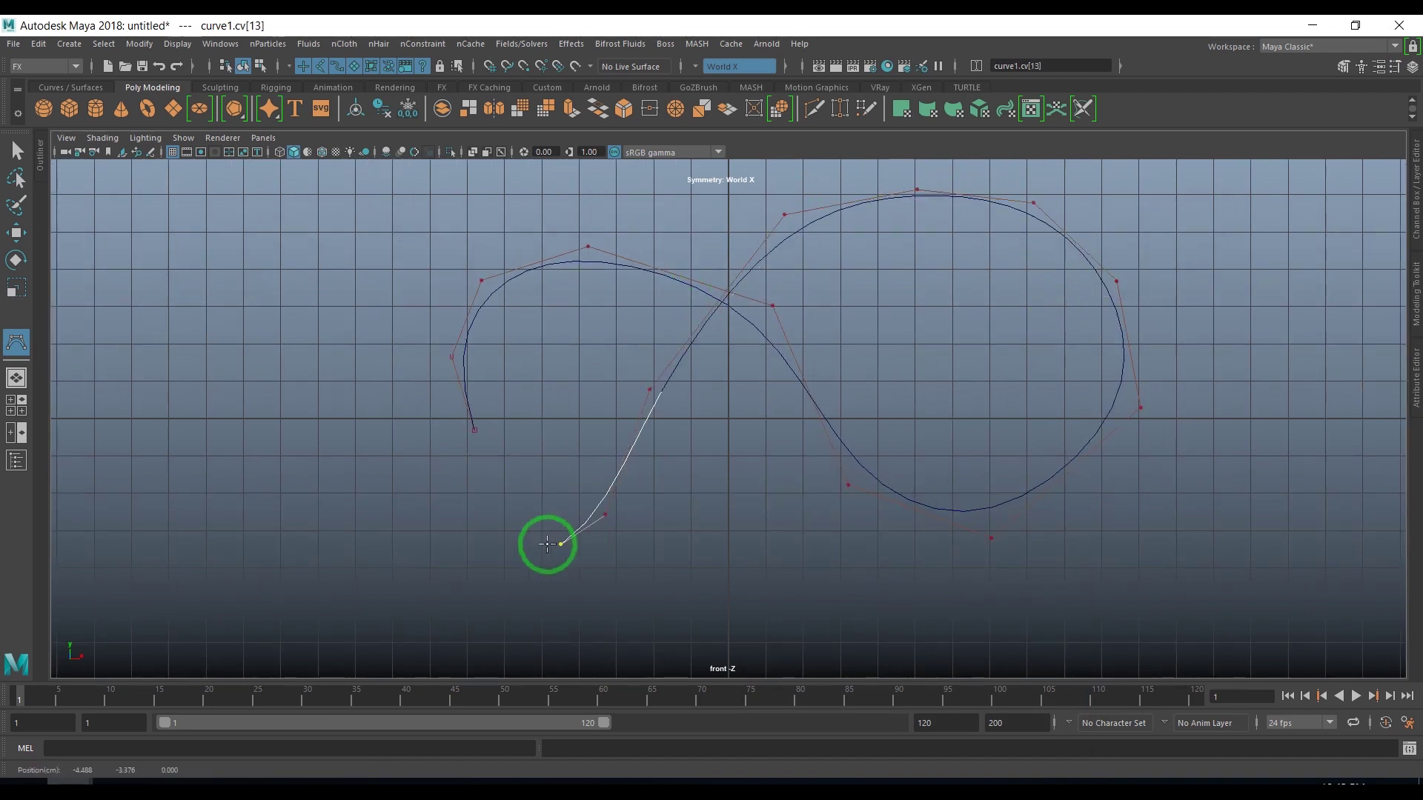
pyautogui.click(519, 546)
pyautogui.click(368, 484)
pyautogui.click(306, 361)
pyautogui.click(331, 236)
pyautogui.click(392, 196)
pyautogui.click(472, 192)
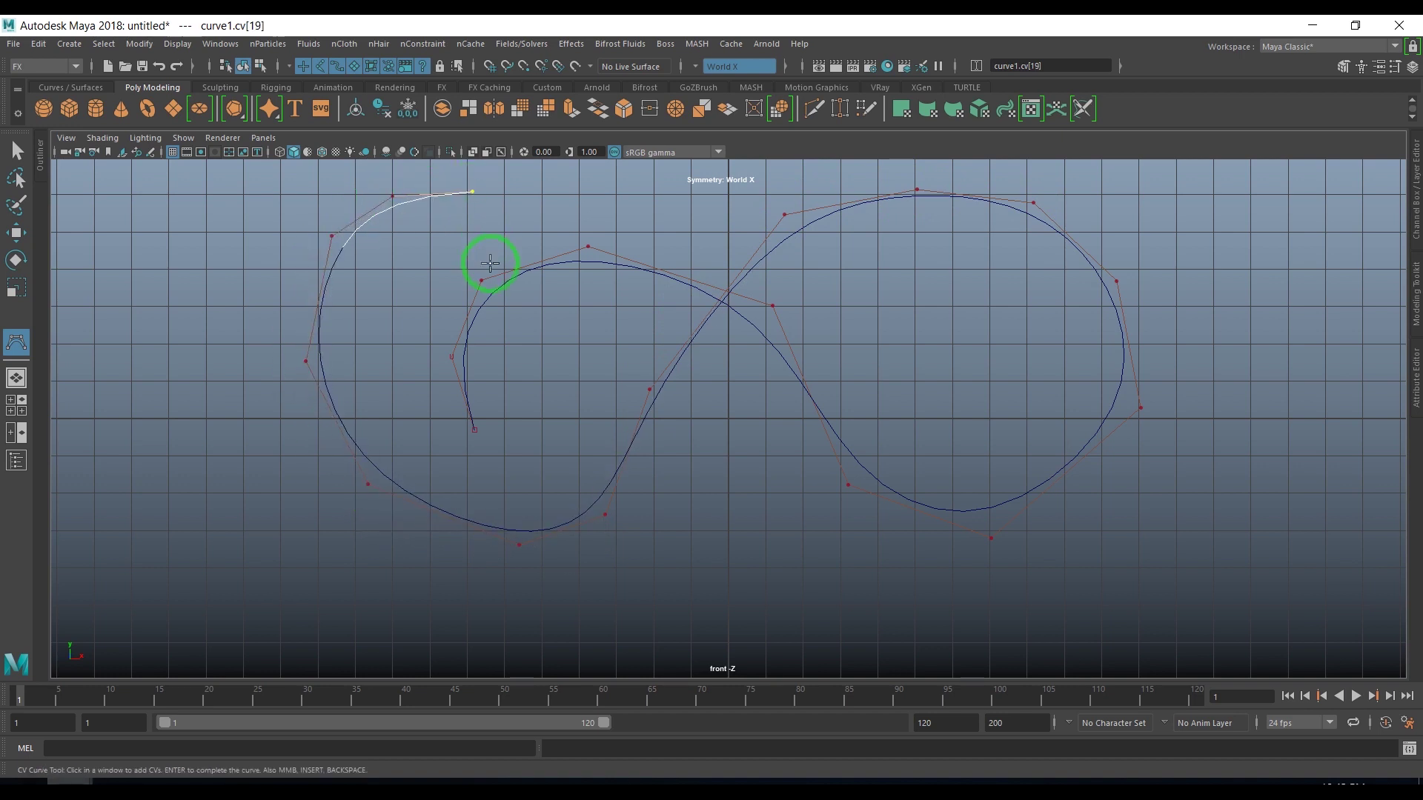
pyautogui.click(490, 262)
pyautogui.press('q')
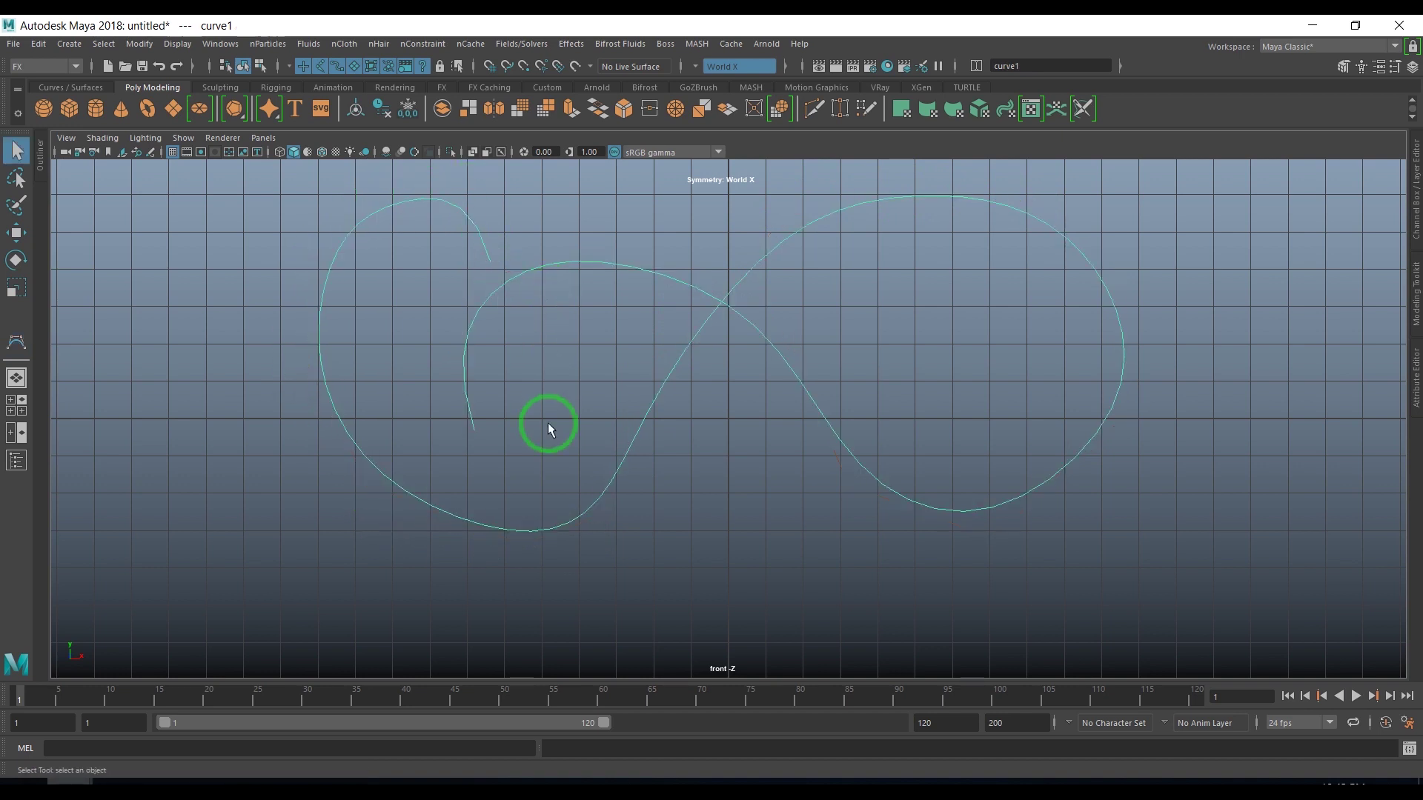
# - Move control points on the right lobe and upper left arc to reshape the curve
pyautogui.click(54, 66)
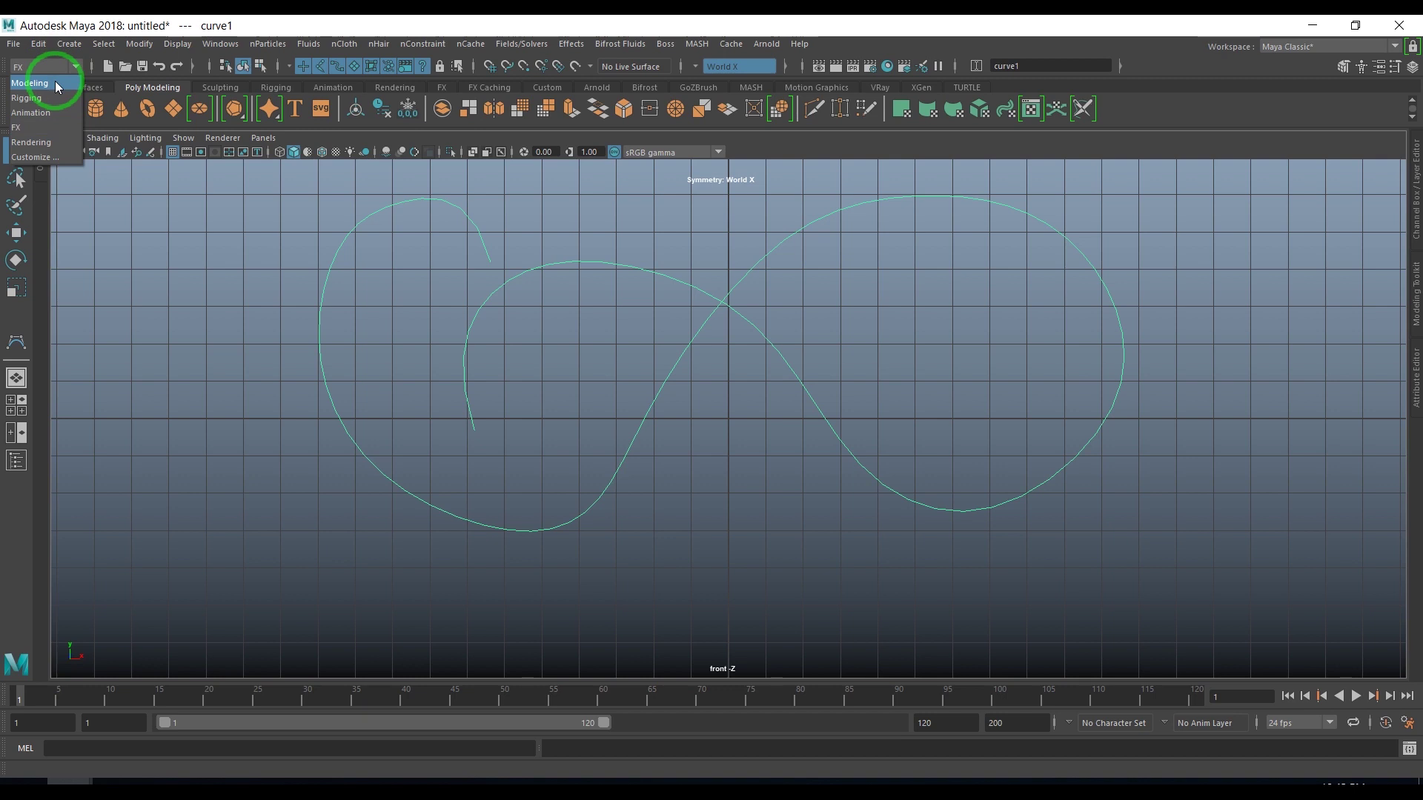
pyautogui.click(692, 496)
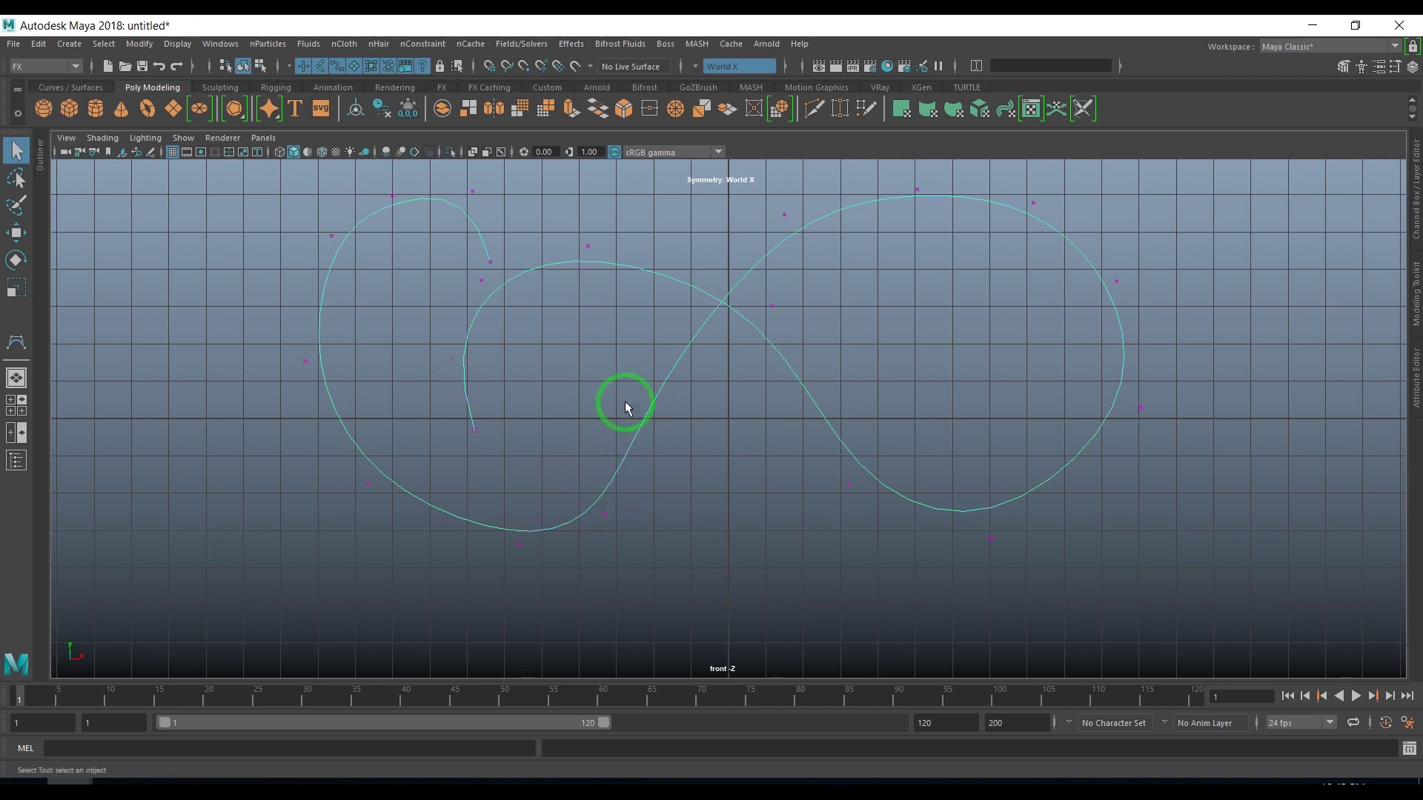
pyautogui.click(649, 390)
pyautogui.press('w')
pyautogui.moveTo(655, 390); pyautogui.dragTo(699, 406)
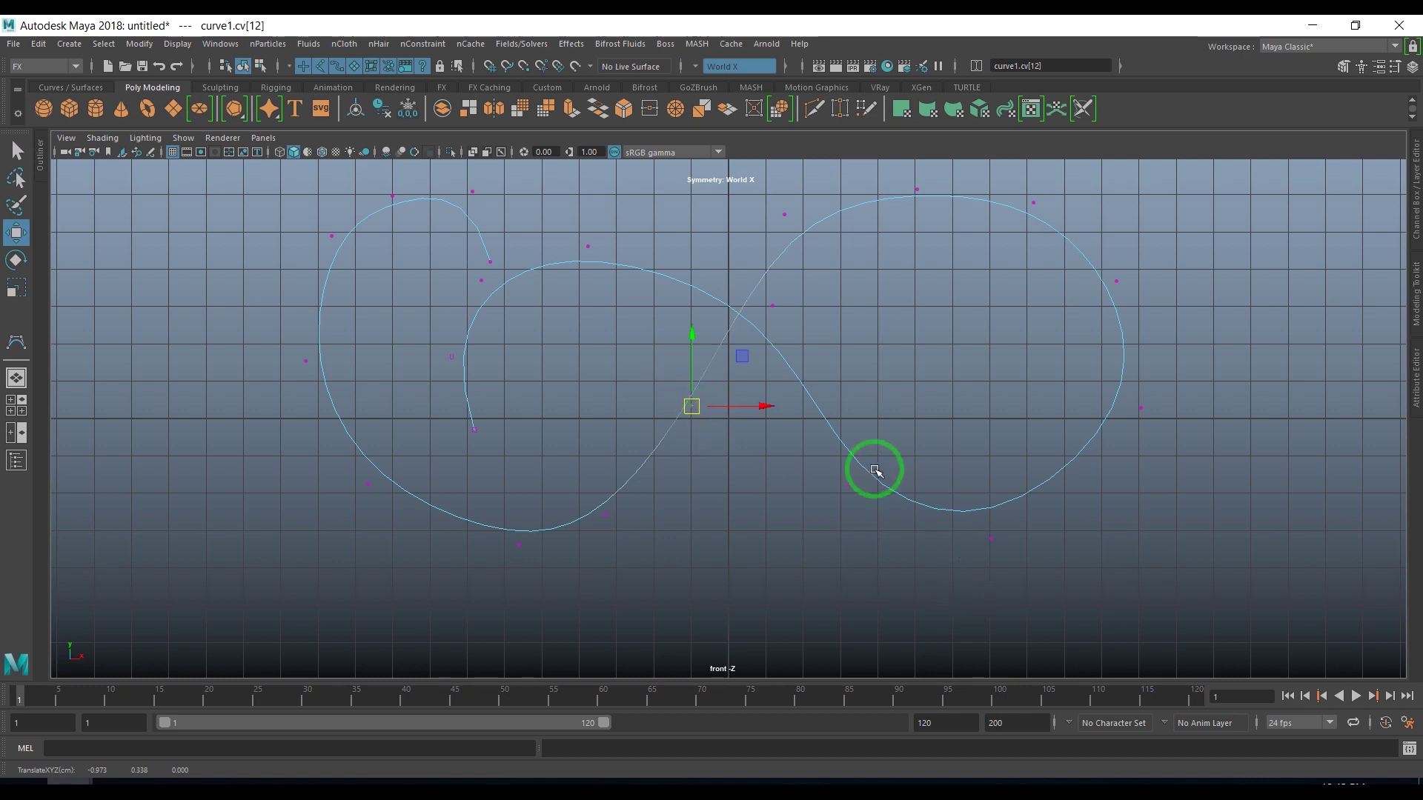
pyautogui.click(595, 254)
pyautogui.moveTo(597, 256); pyautogui.dragTo(522, 225)
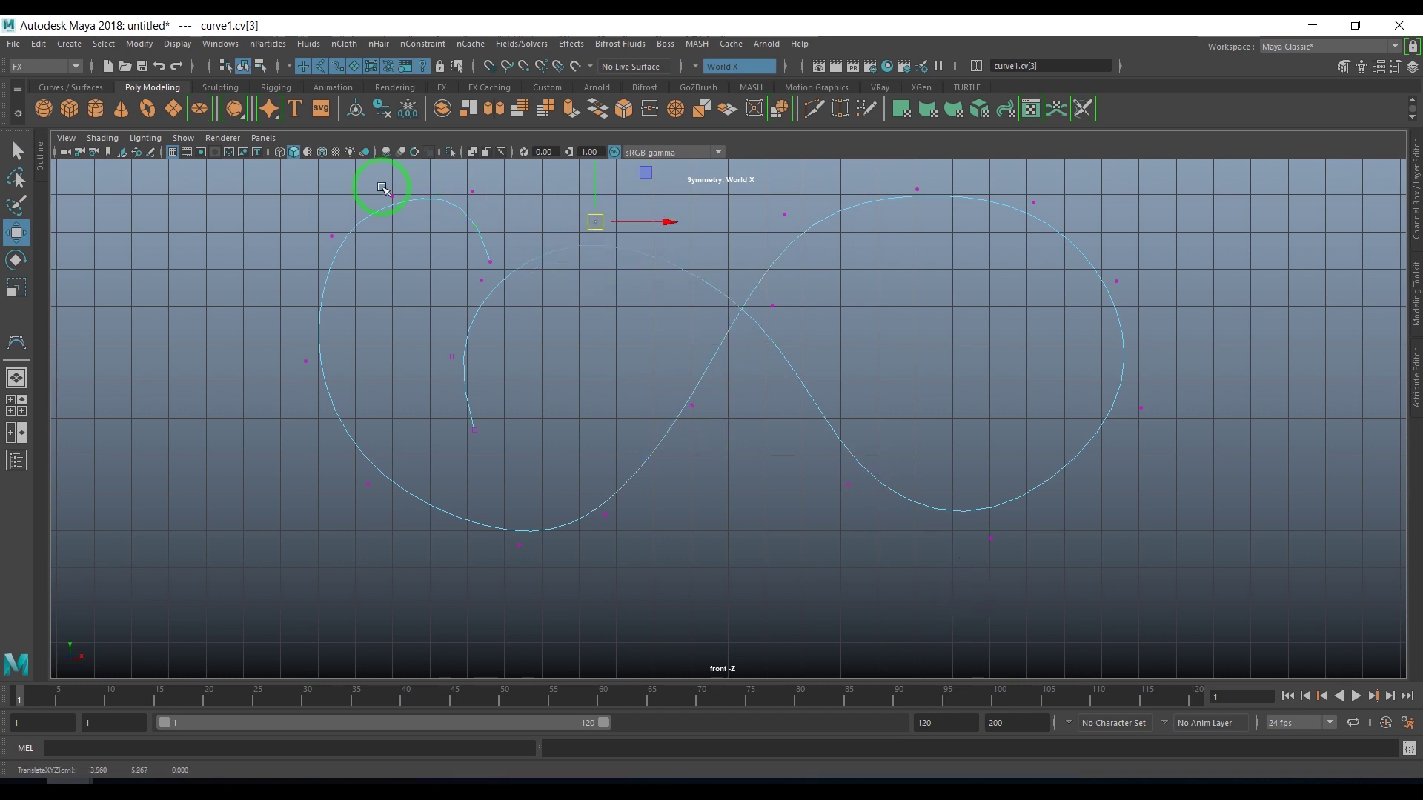
pyautogui.click(384, 186)
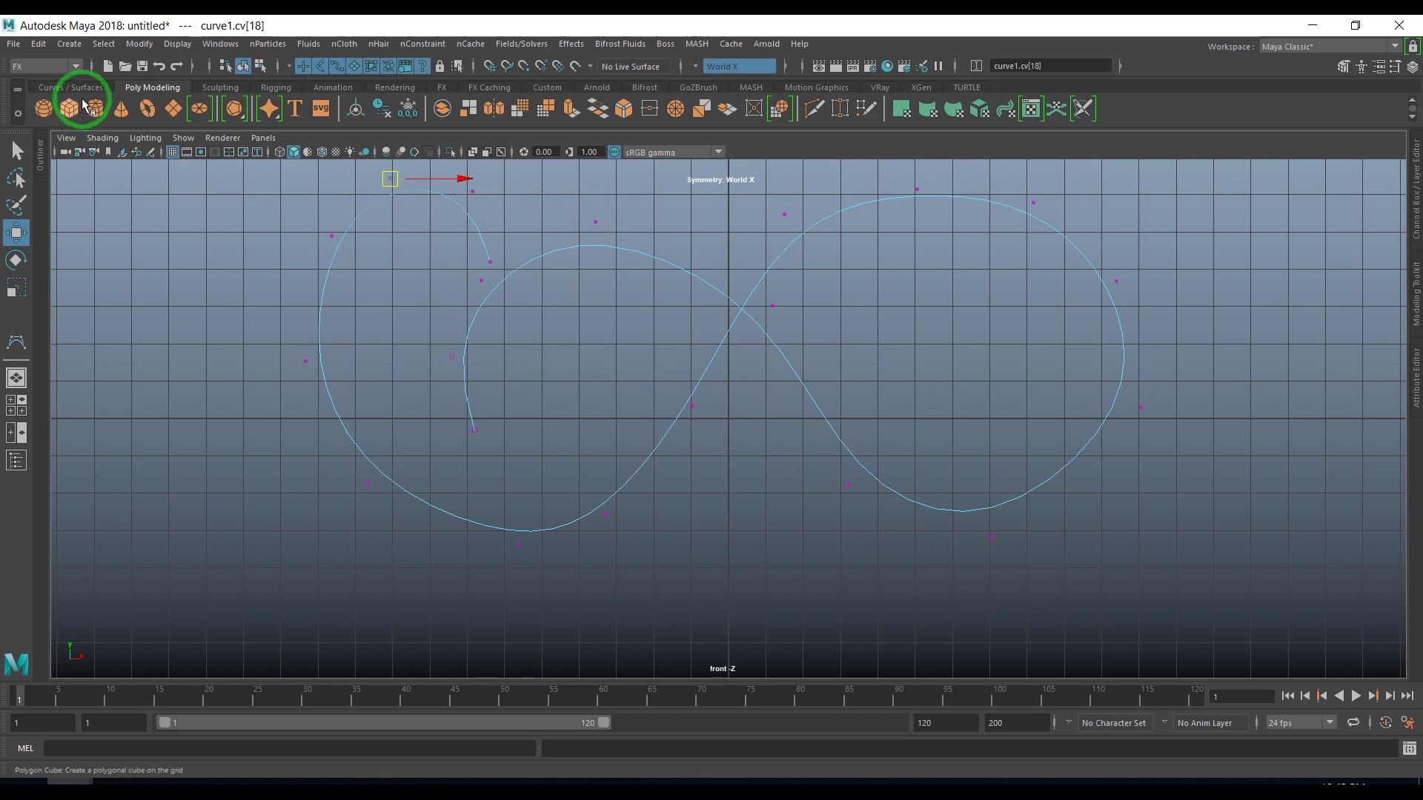
# - Return to object mode, select and reframe the curve, and switch to the Modeling menu set
pyautogui.click(246, 66)
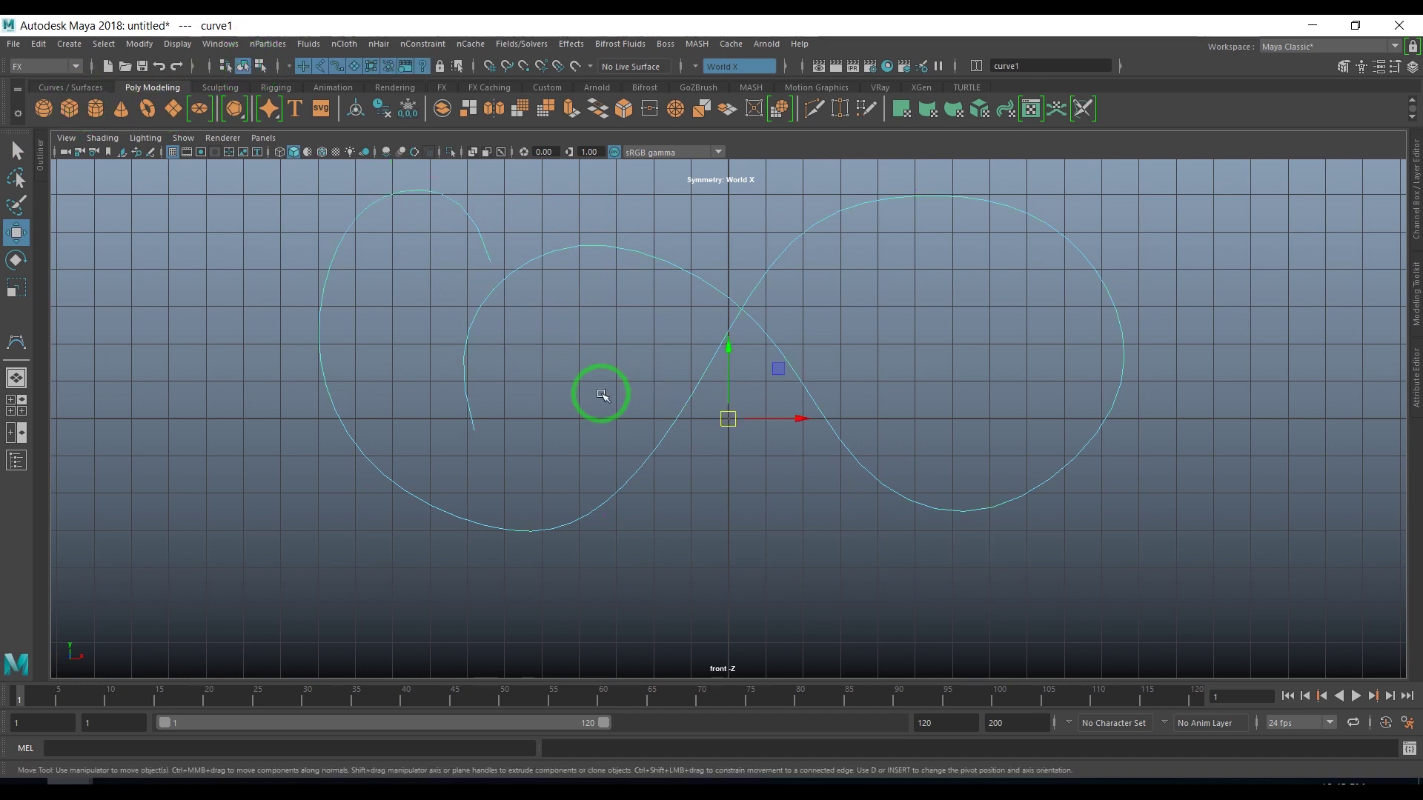
pyautogui.keyDown('alt'); pyautogui.moveTo(683, 394); pyautogui.dragTo(661, 451, button='middle'); pyautogui.keyUp('alt')
pyautogui.keyDown('alt'); pyautogui.moveTo(661, 451); pyautogui.dragTo(579, 401, button='right'); pyautogui.keyUp('alt')
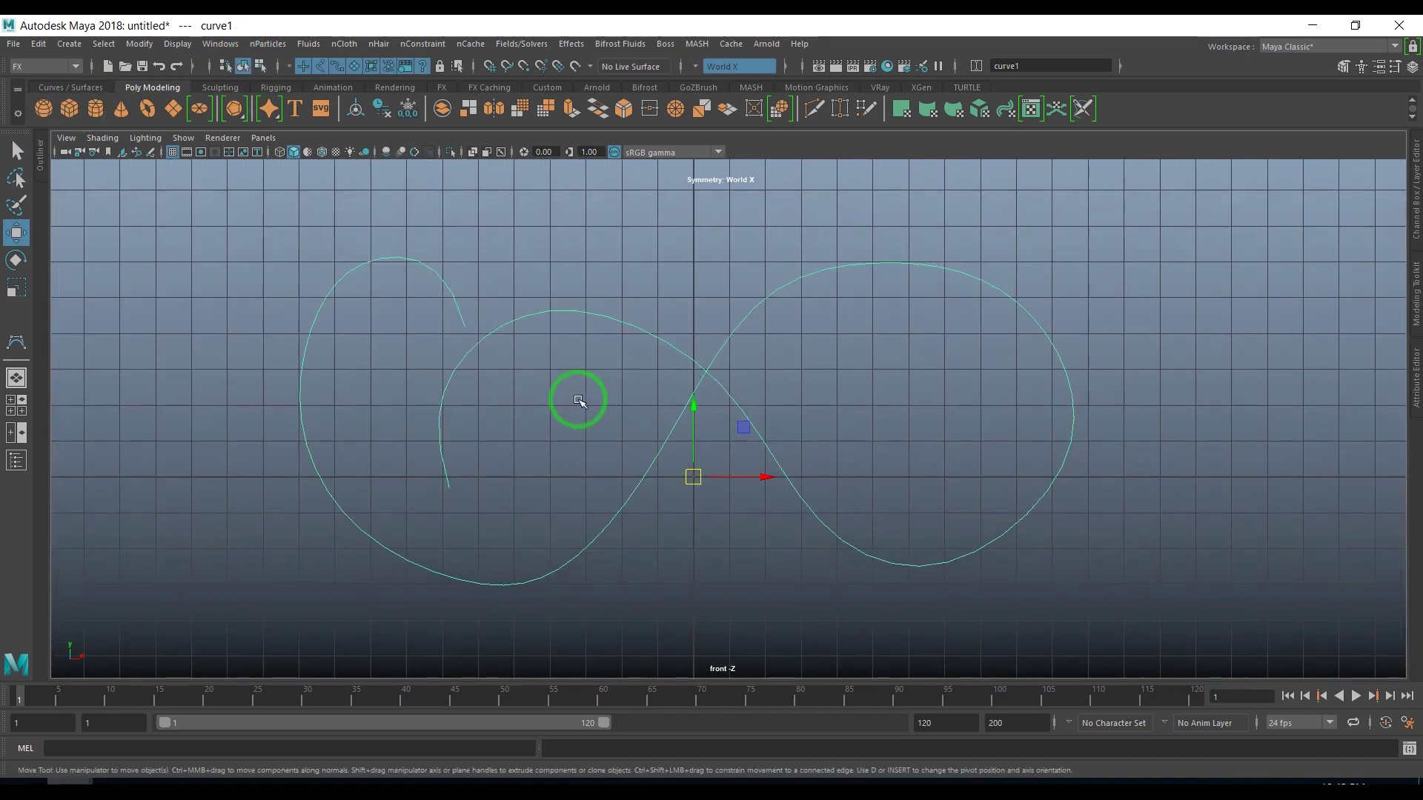
pyautogui.click(33, 68)
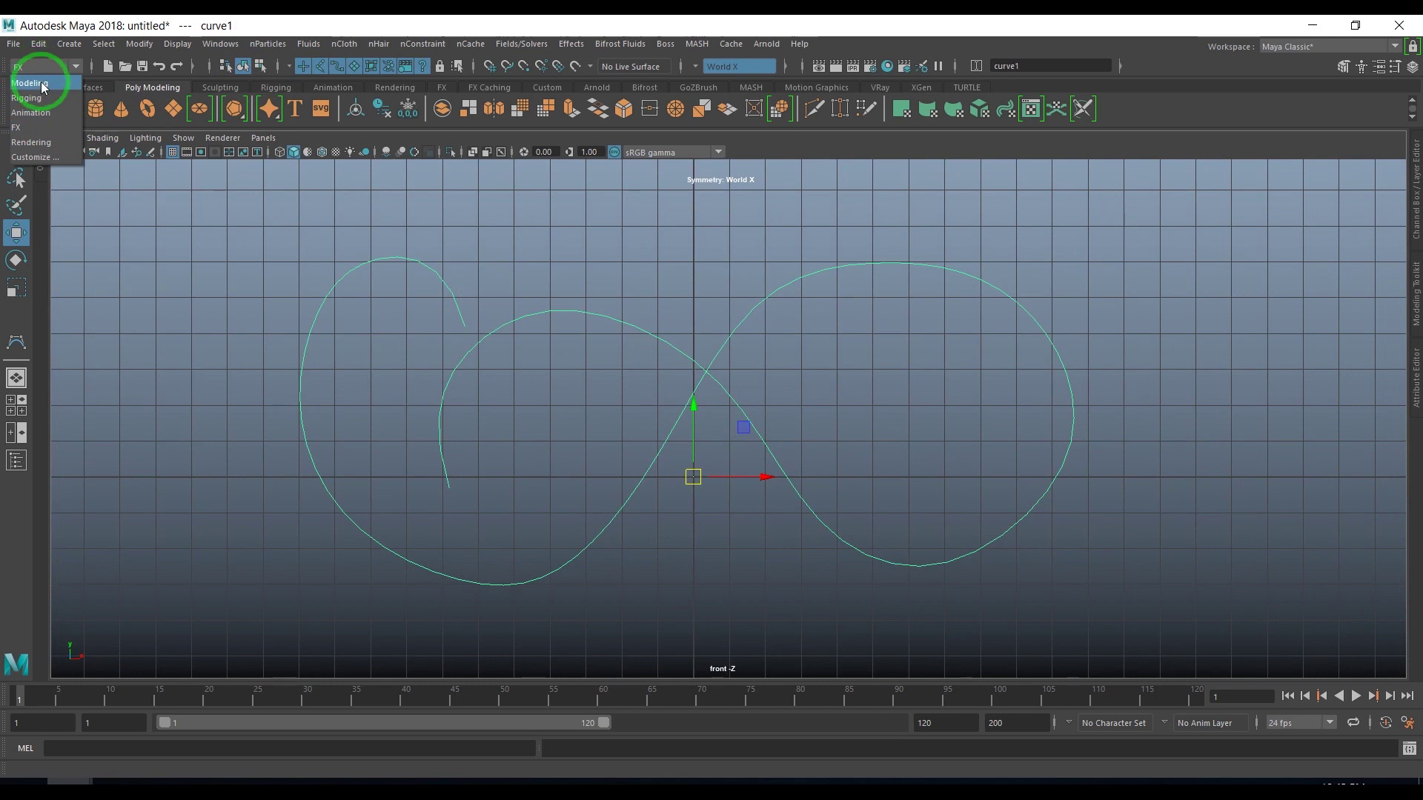
pyautogui.click(41, 82)
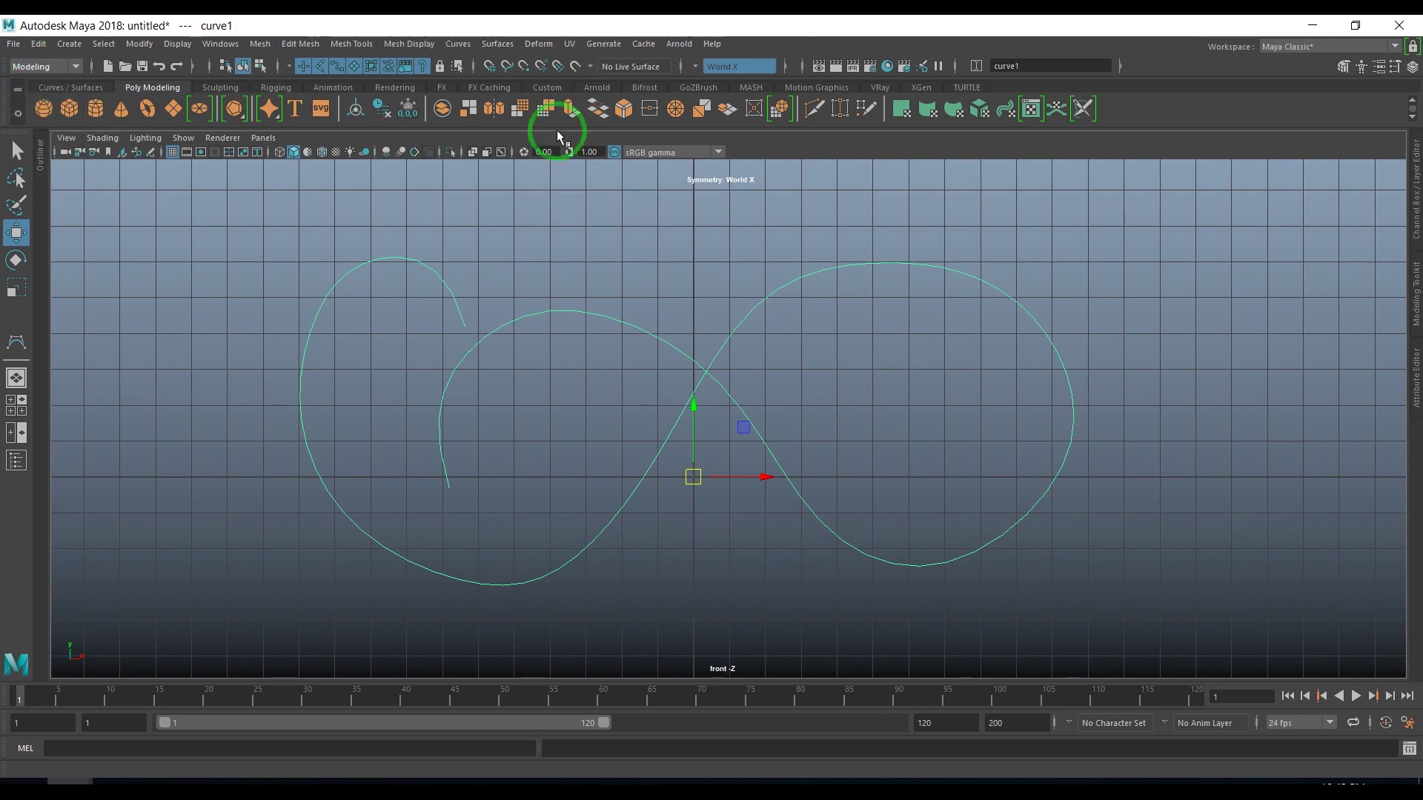
# - Rebuild curve1 as a uniform 3 Cubic curve, keeping its current number of spans
pyautogui.click(497, 45)
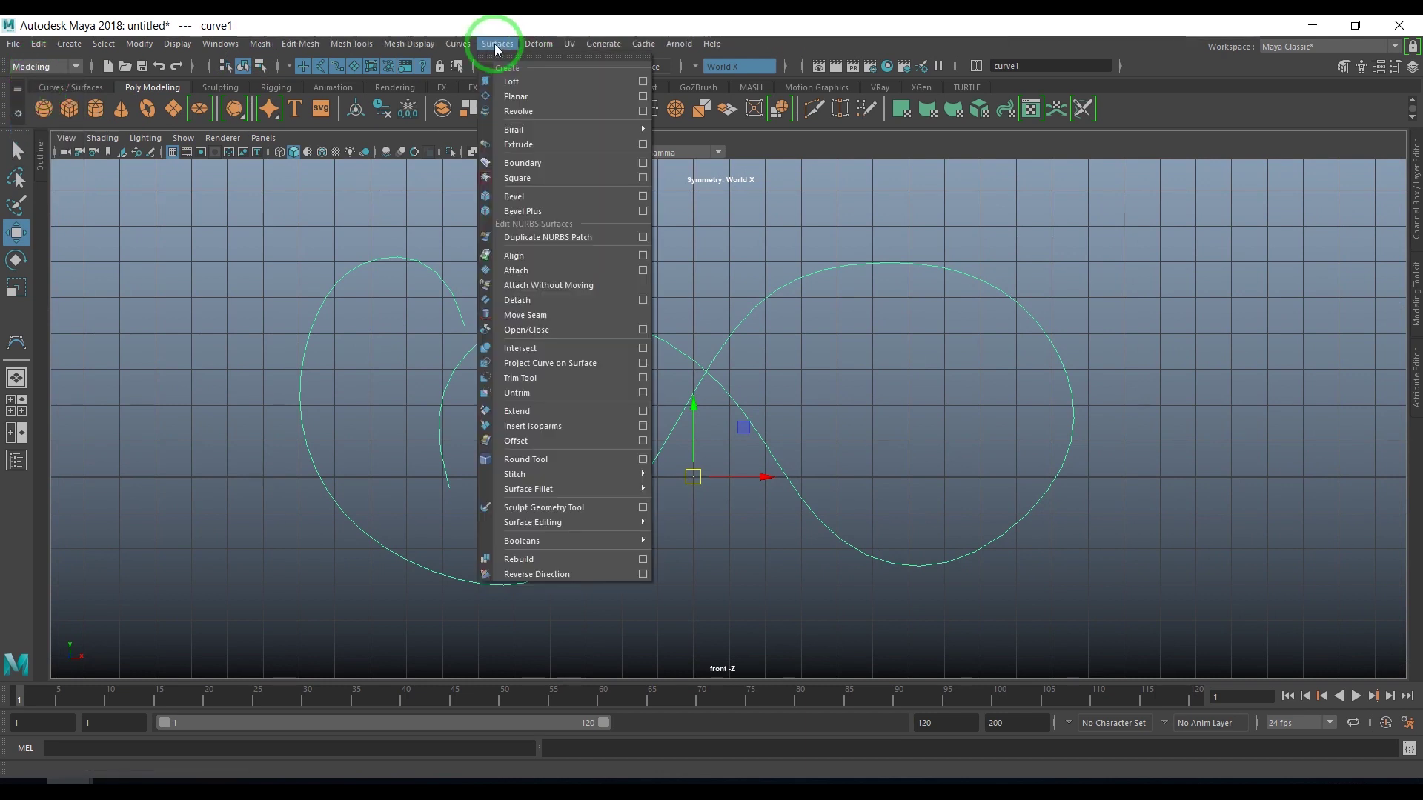
pyautogui.moveTo(457, 44)
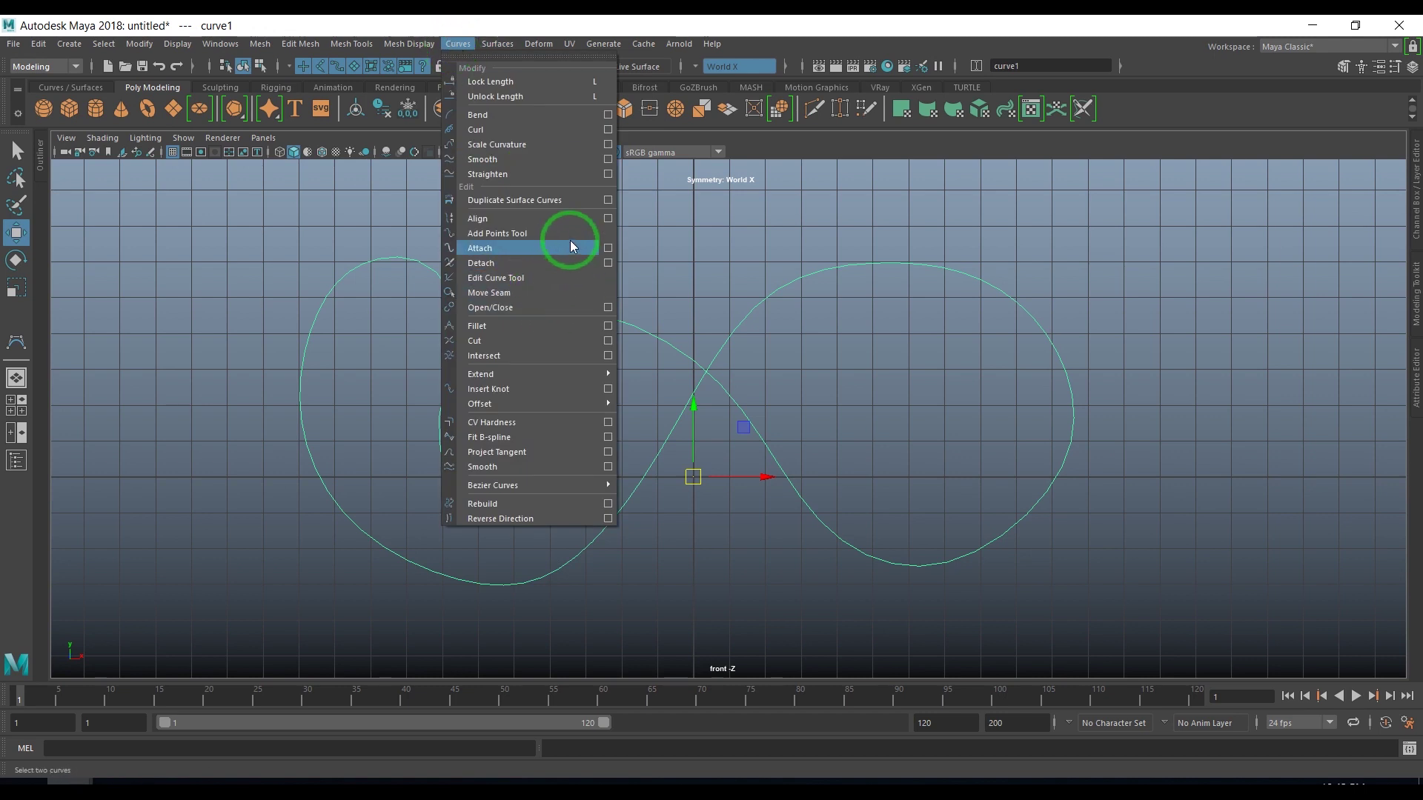
pyautogui.moveTo(591, 382)
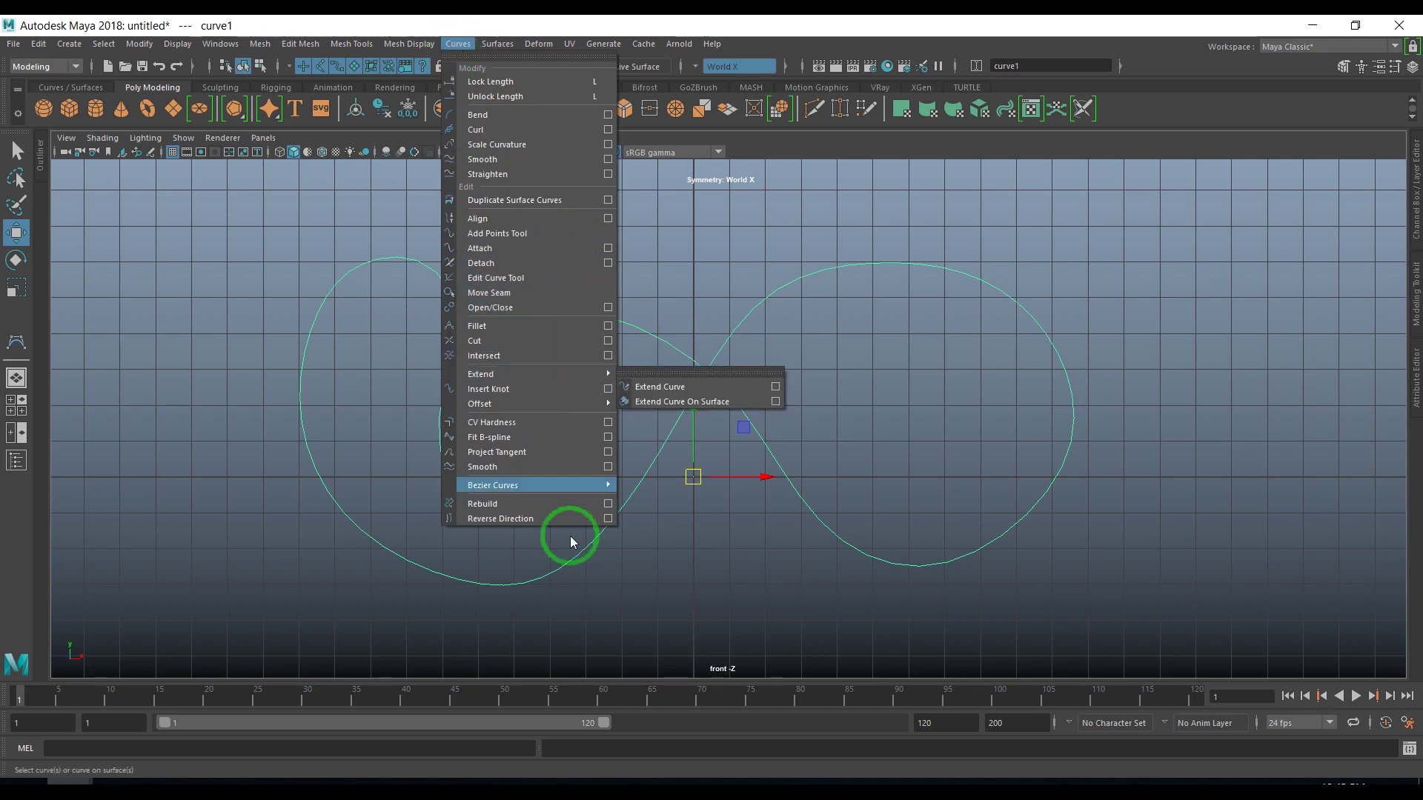
pyautogui.click(607, 504)
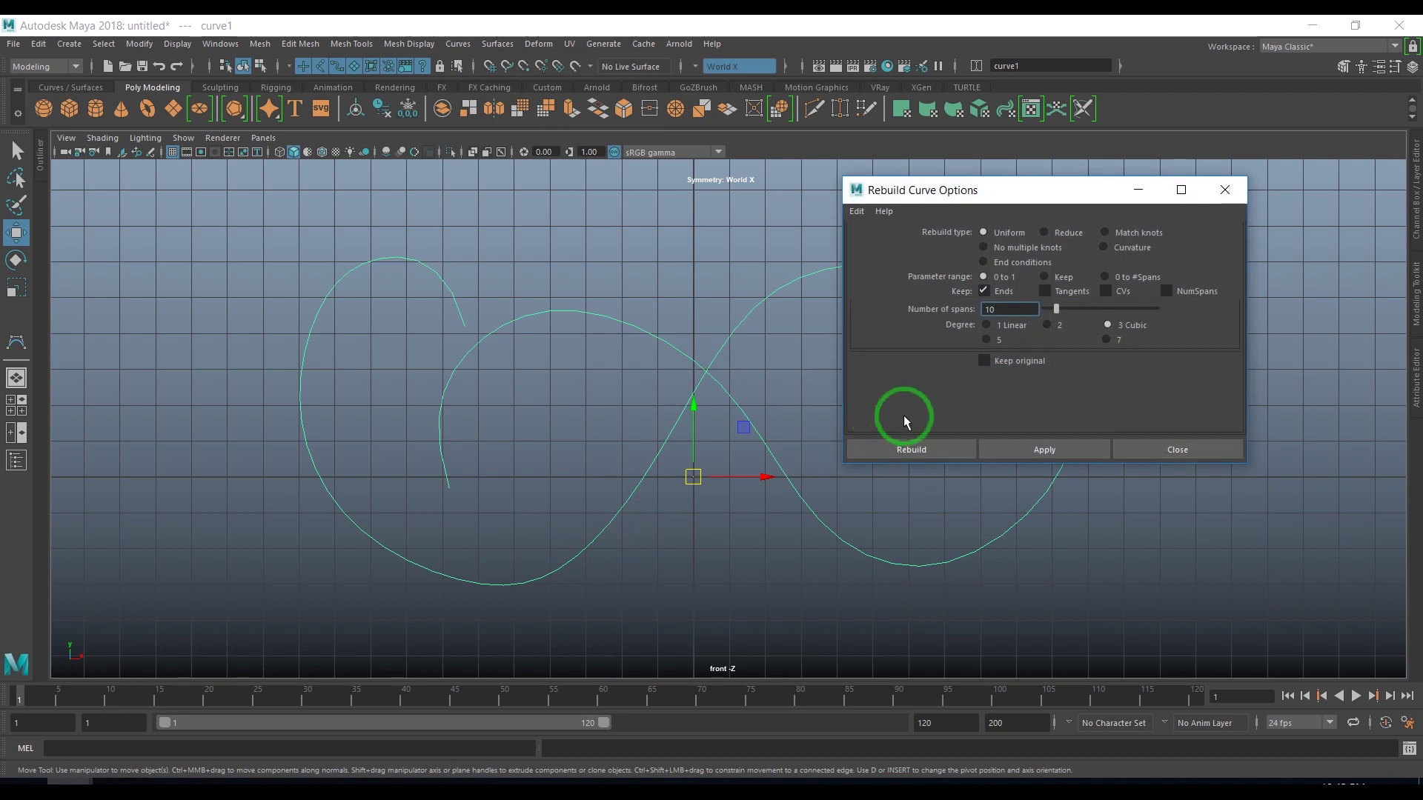
pyautogui.click(1177, 292)
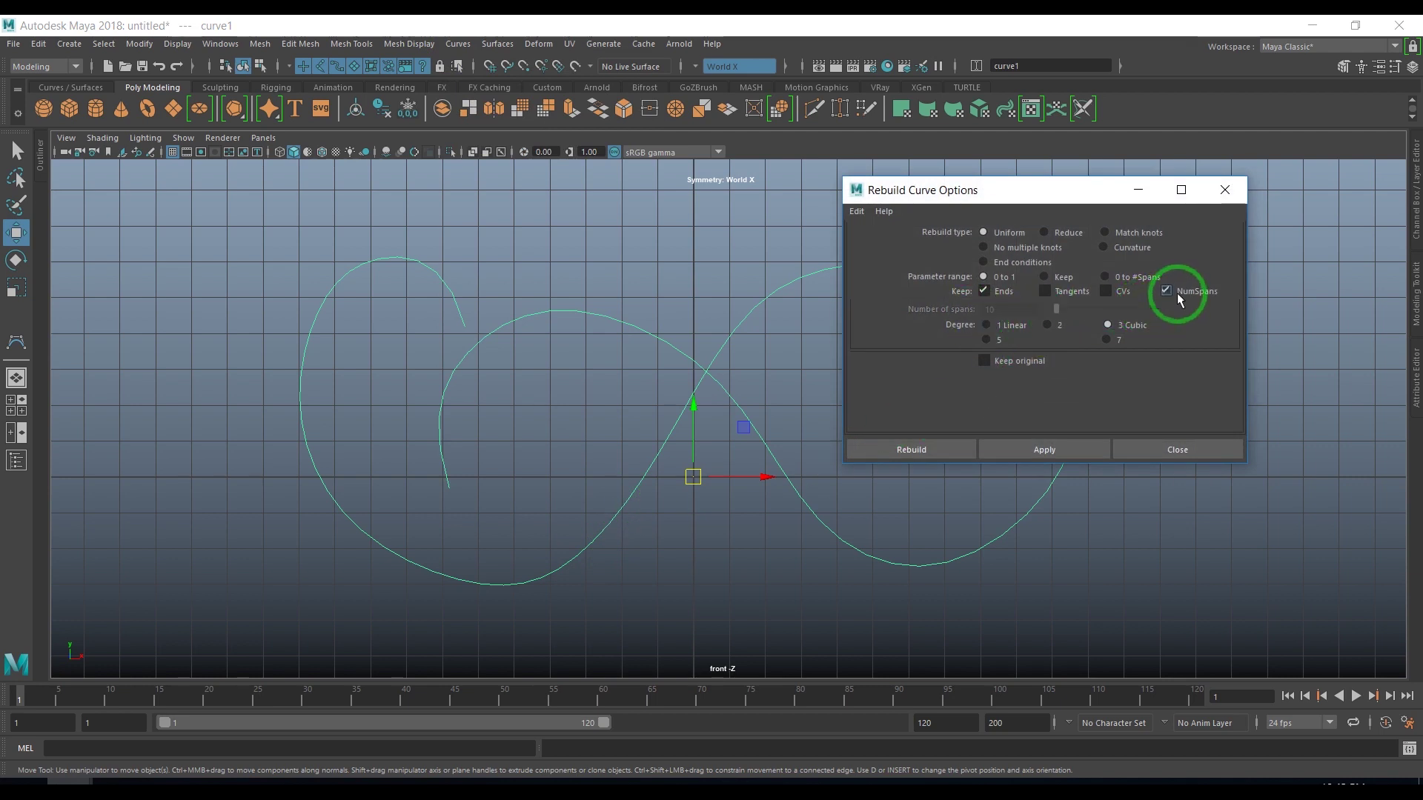
pyautogui.click(1041, 449)
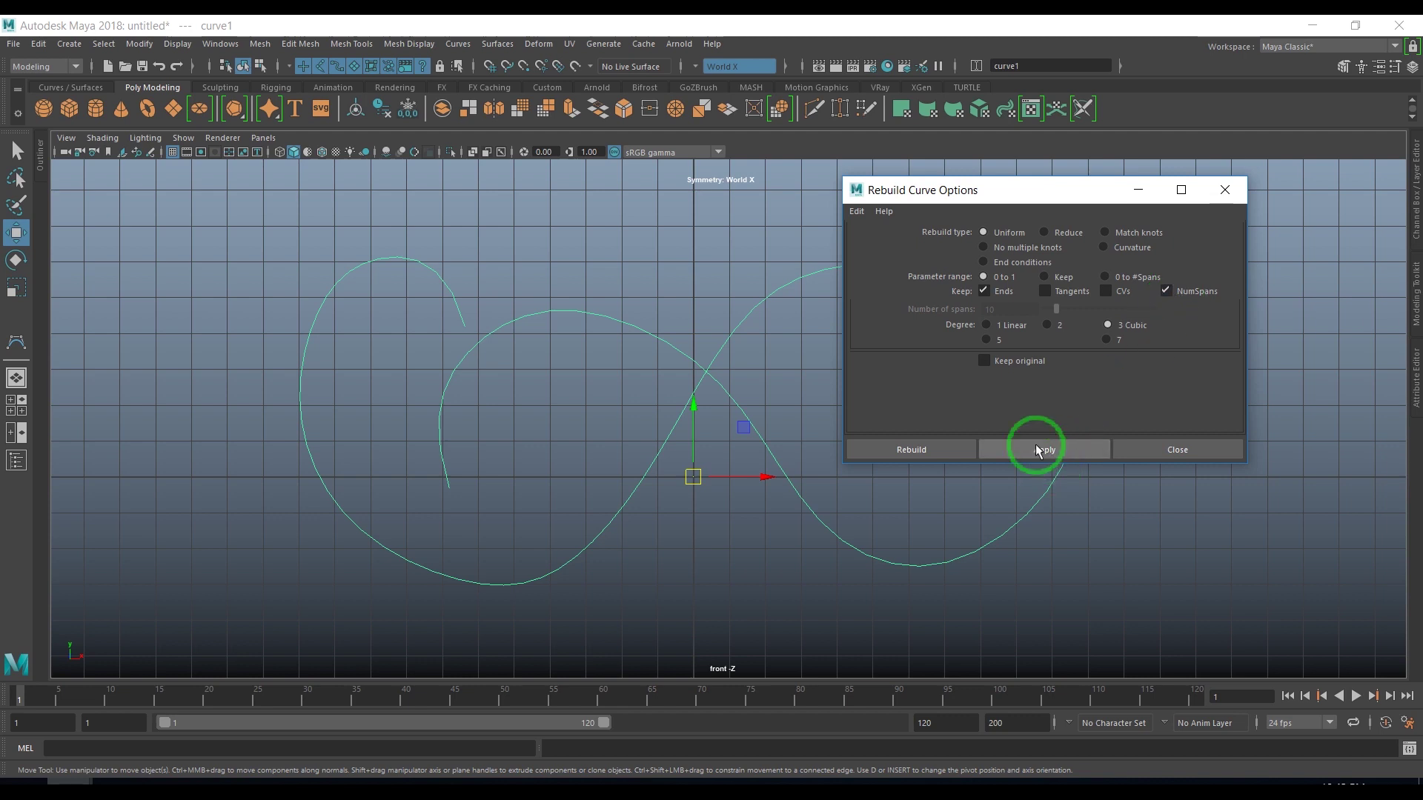
# - Display the curve's edit points, rebuild it again, and close the Rebuild Curve options
pyautogui.click(178, 44)
pyautogui.moveTo(283, 247)
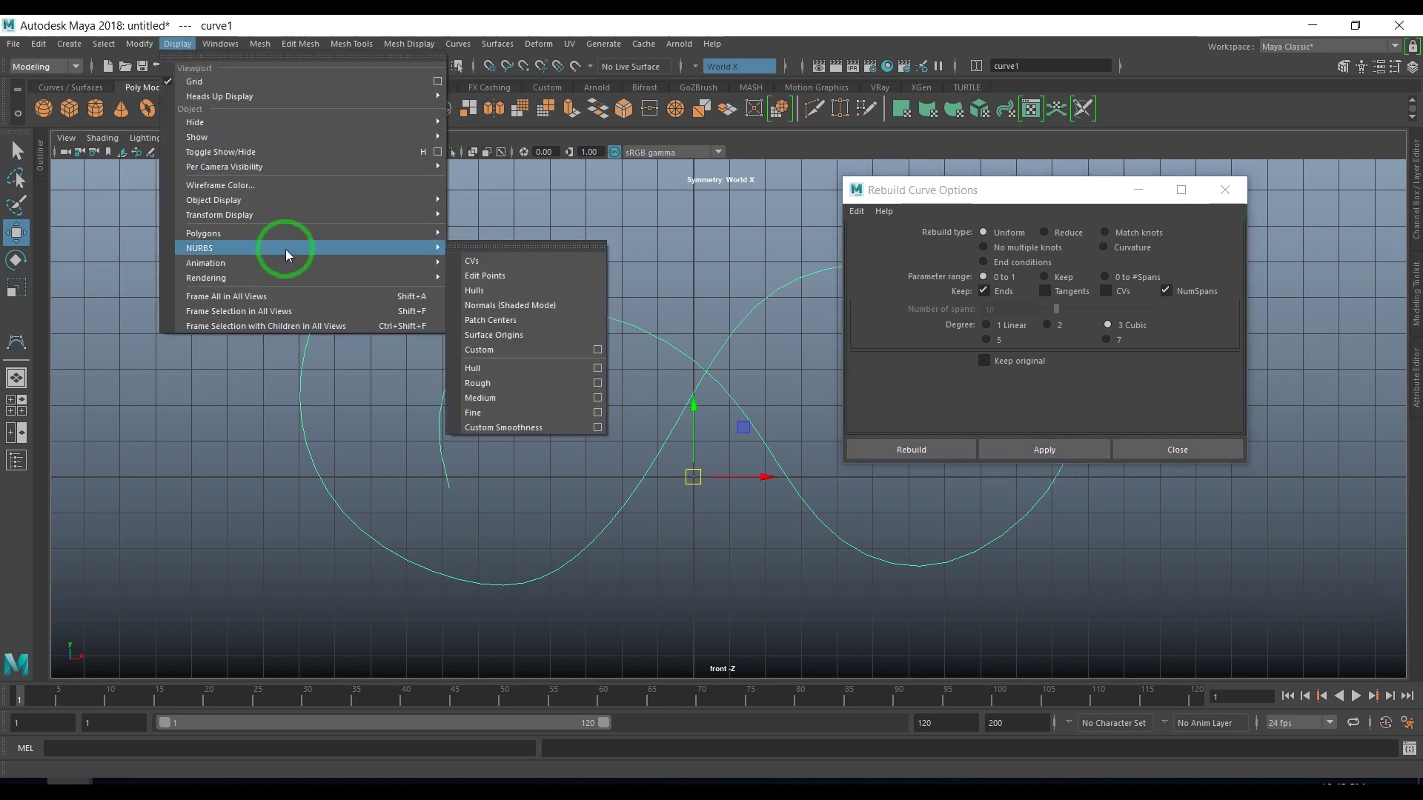
pyautogui.click(493, 276)
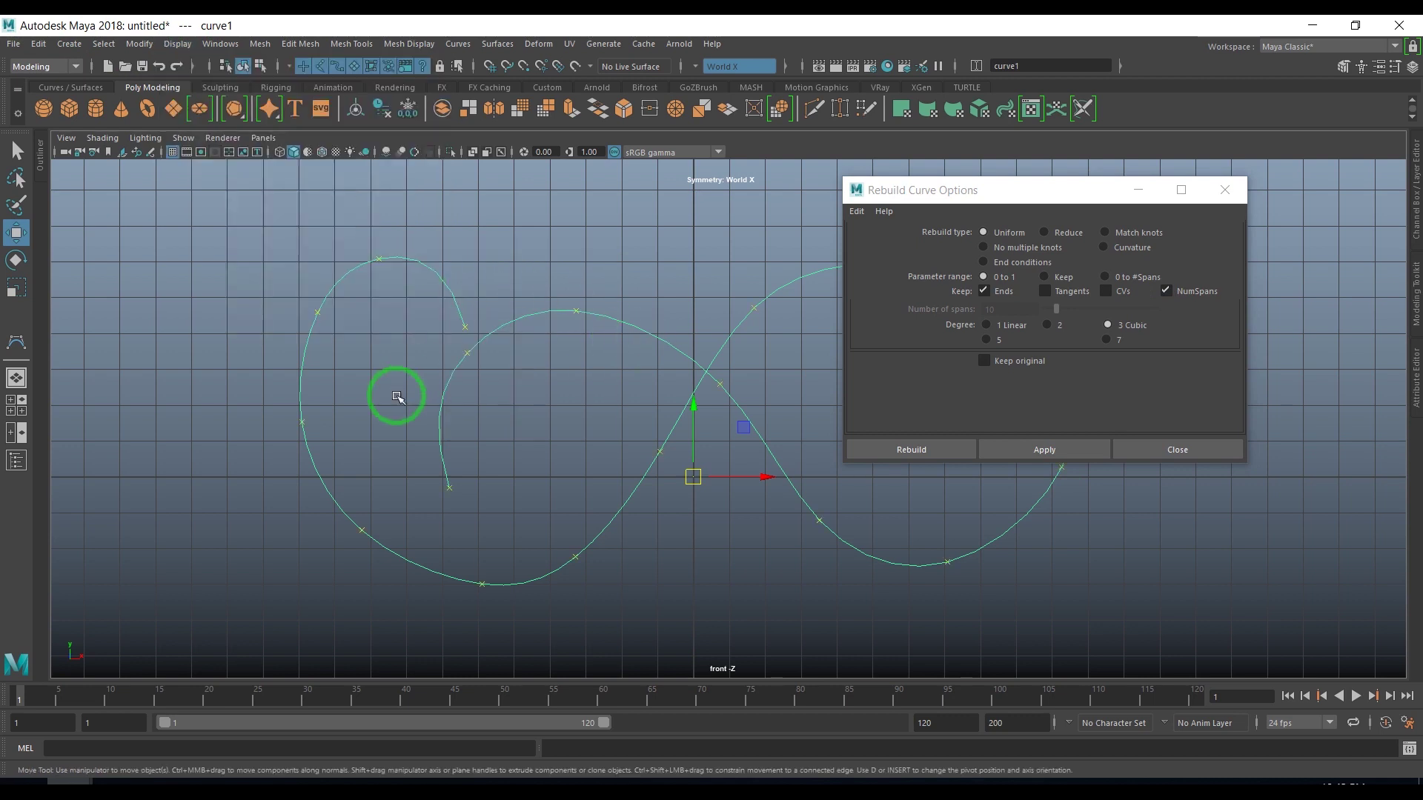
pyautogui.click(1025, 448)
pyautogui.click(1155, 450)
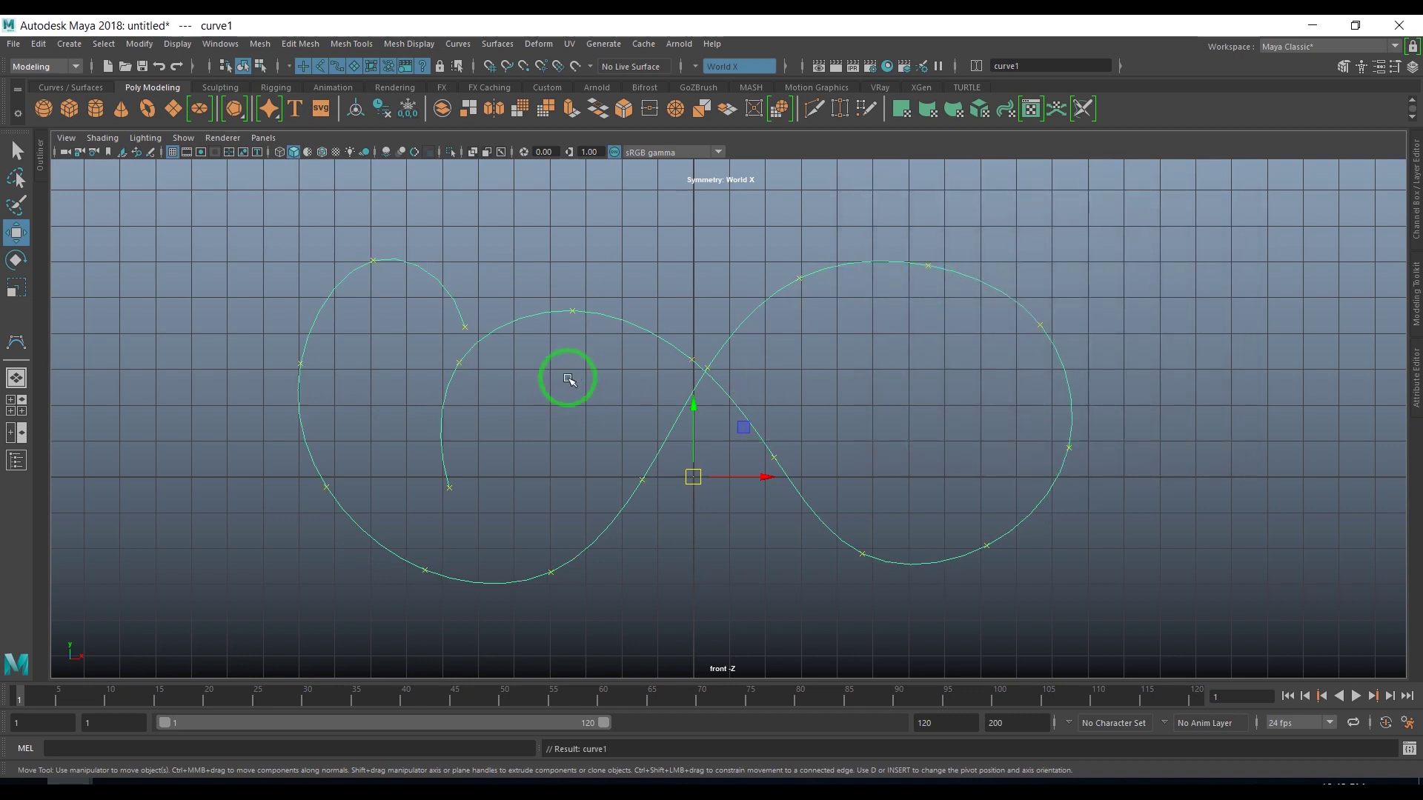
# - Deselect the curve and switch to the FX menu set
pyautogui.click(554, 422)
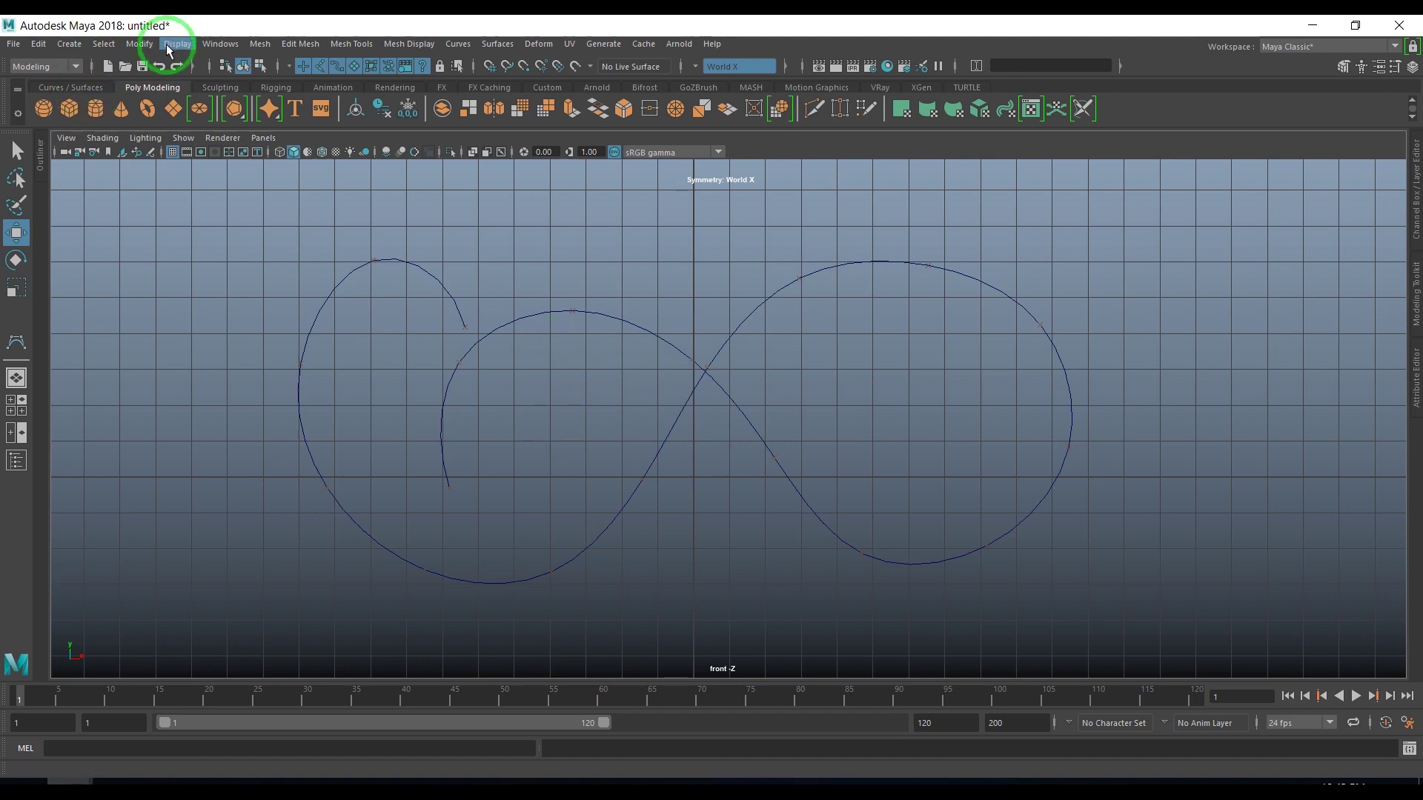
pyautogui.click(50, 67)
pyautogui.click(40, 128)
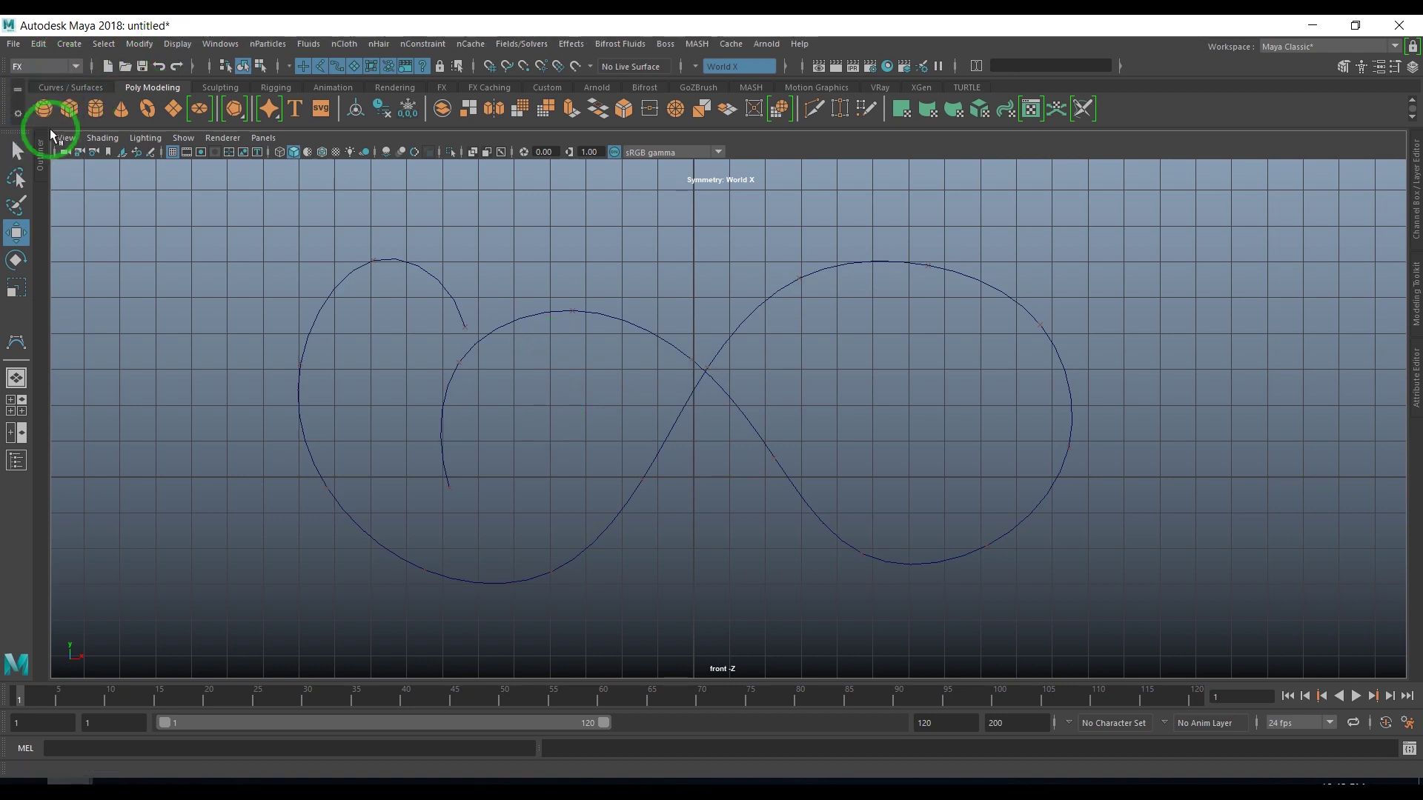
# - Create an Omni nParticle emitter at the origin, then switch the viewport to the perspective camera
pyautogui.click(265, 46)
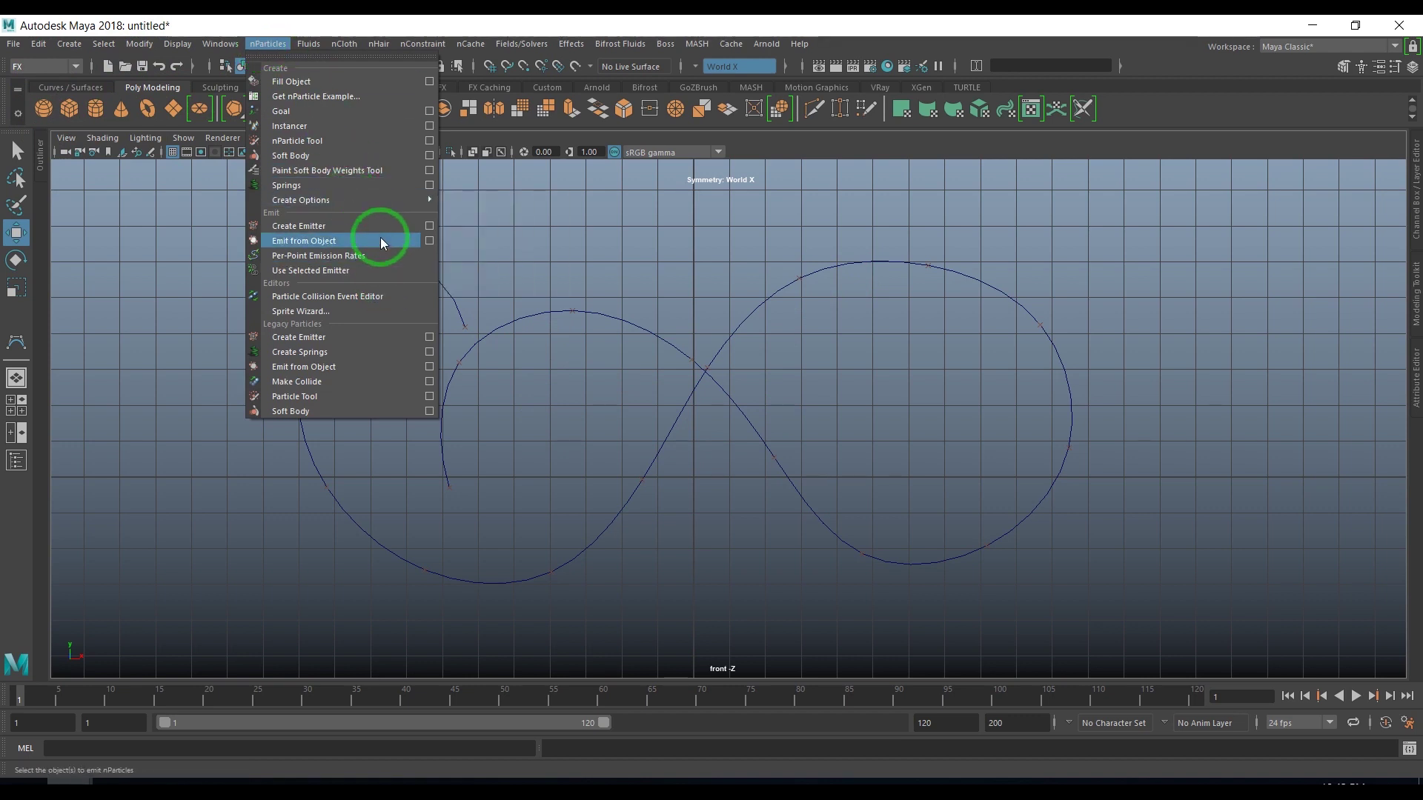
pyautogui.click(428, 226)
pyautogui.click(857, 212)
pyautogui.click(859, 223)
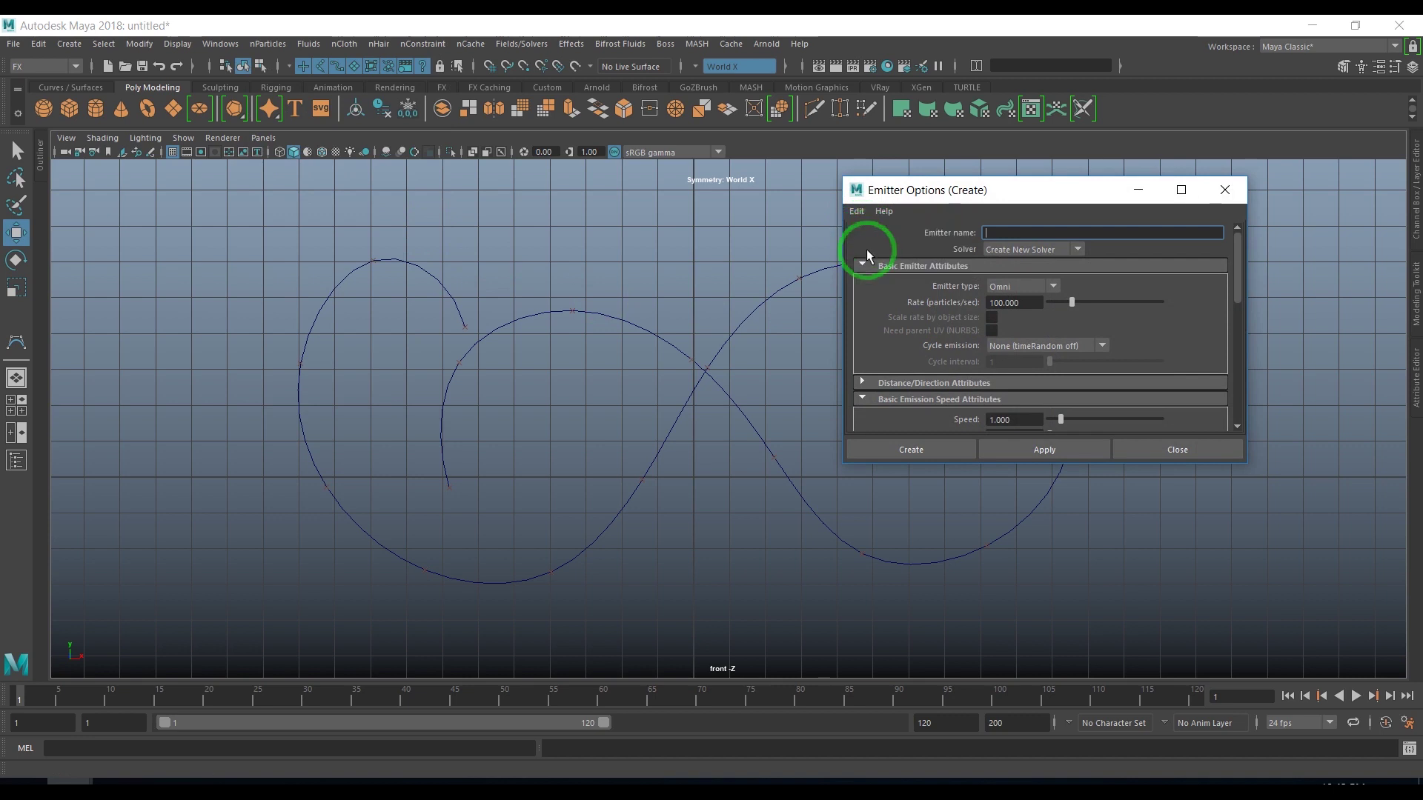
pyautogui.click(1034, 287)
pyautogui.click(1033, 285)
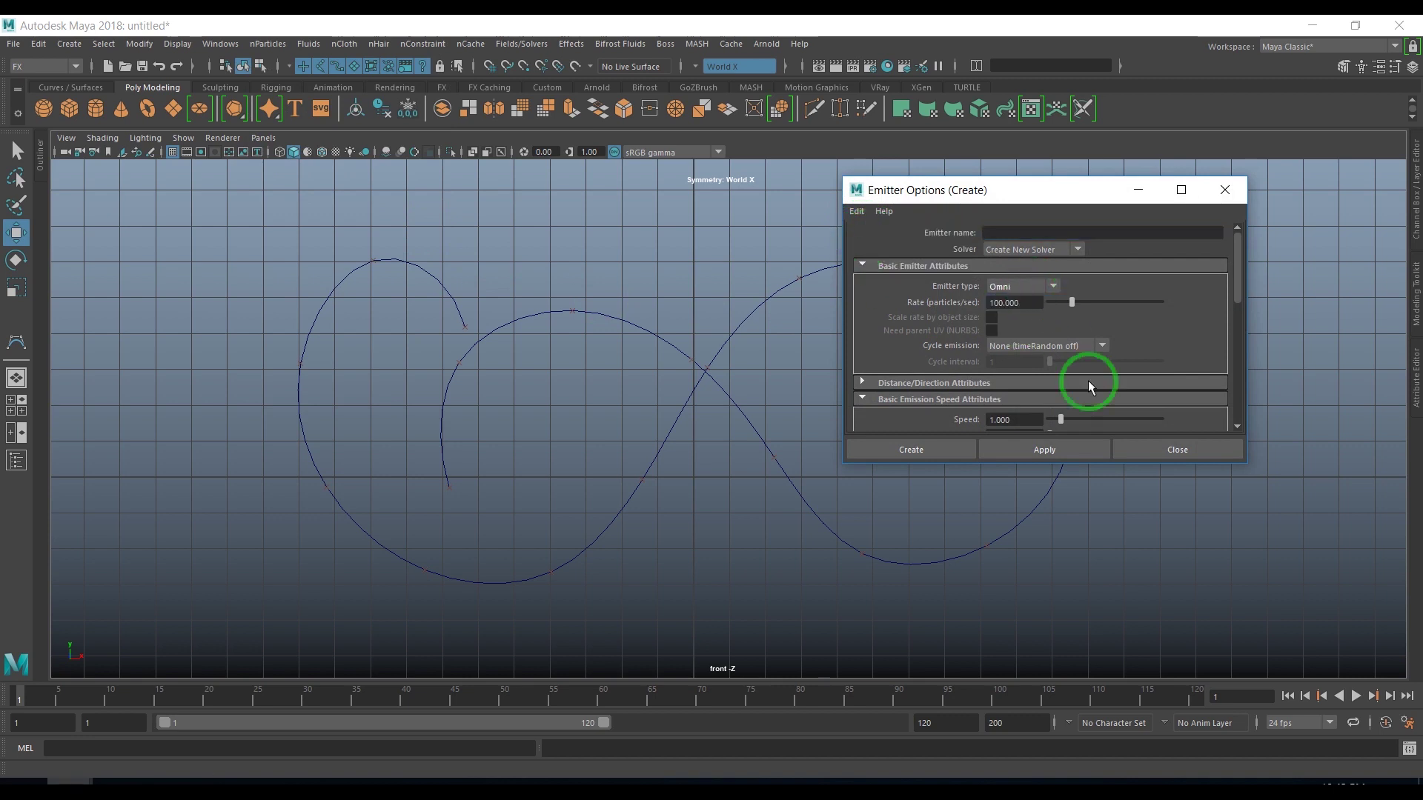
pyautogui.scroll(-5, 1088, 380)
pyautogui.click(918, 444)
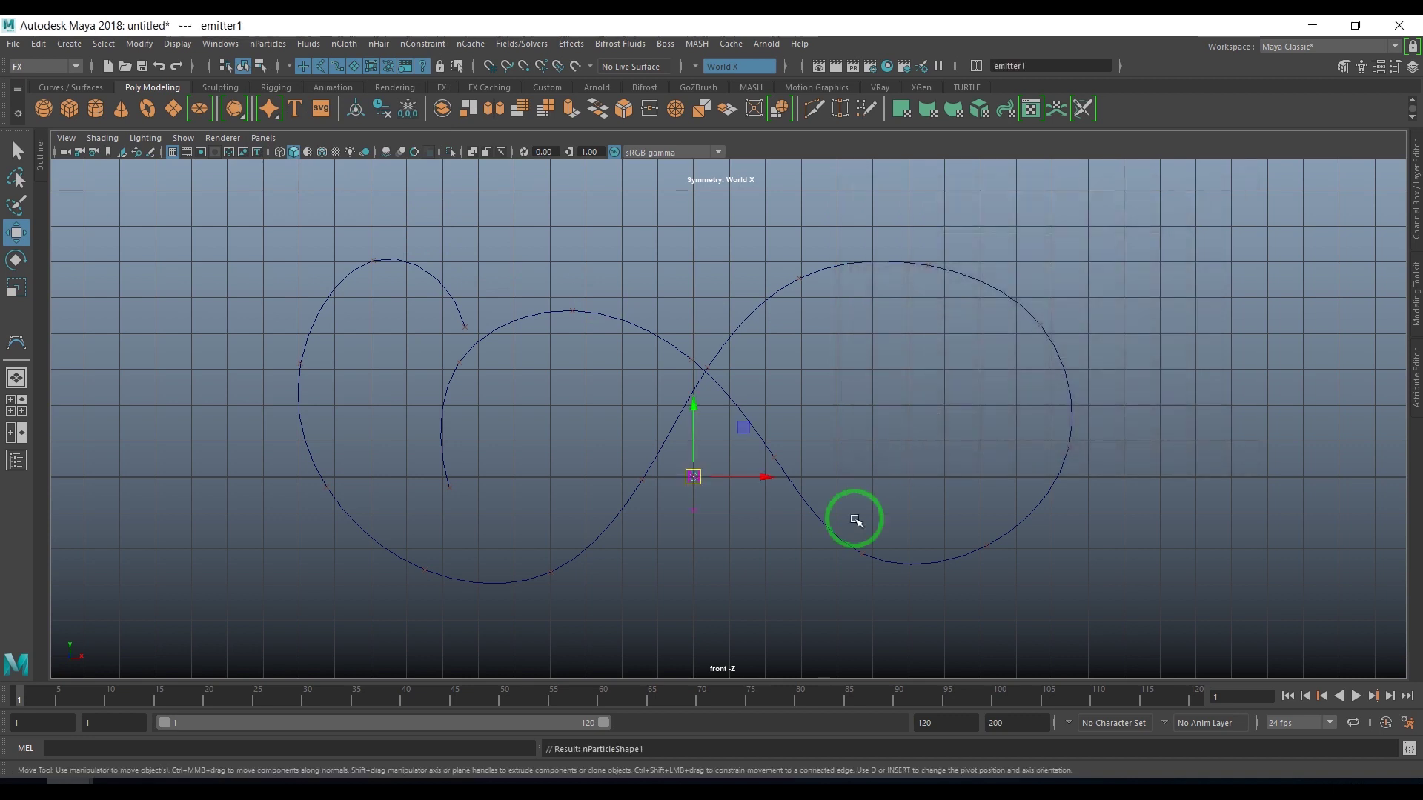
pyautogui.press('space')
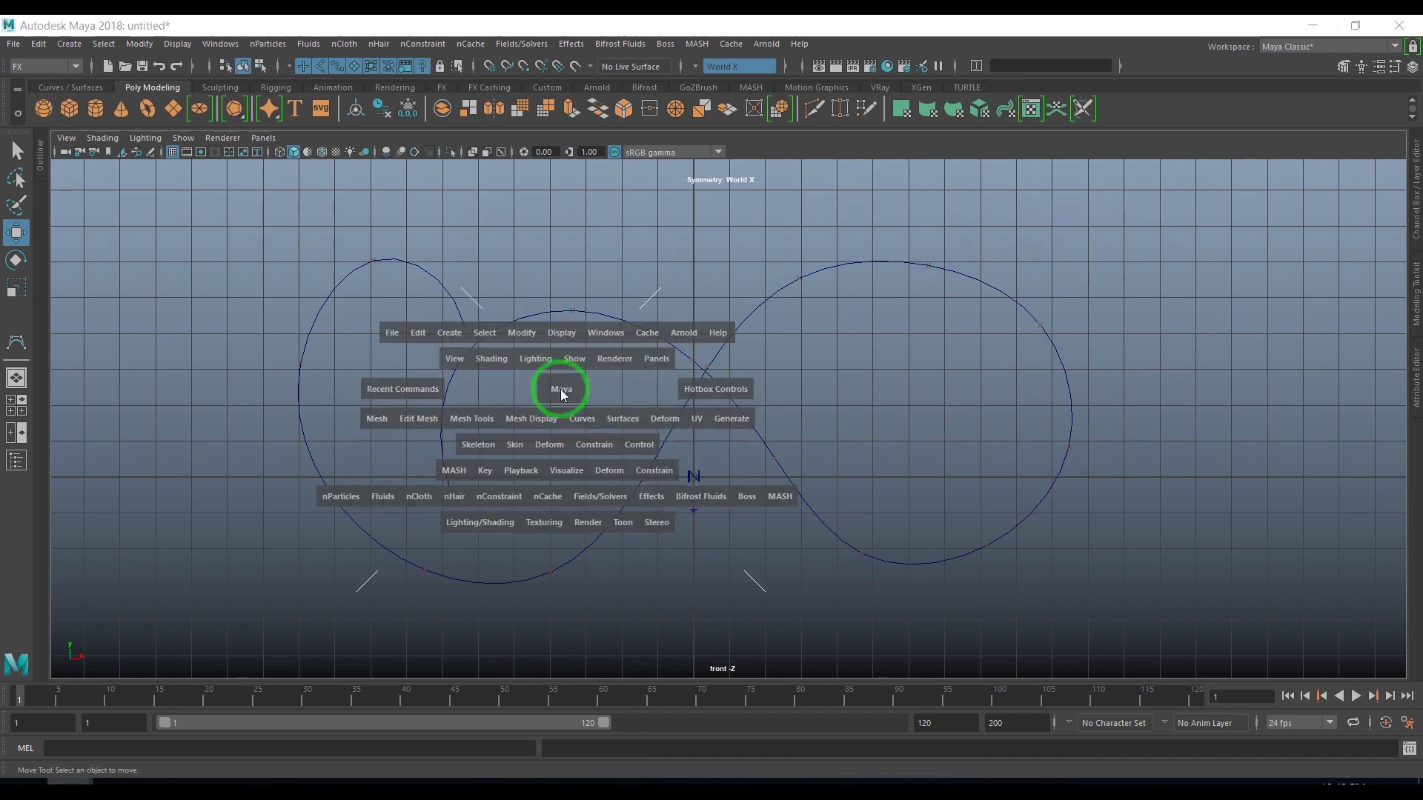
pyautogui.moveTo(558, 387); pyautogui.dragTo(559, 308)
# - Play to frame 44 to see particles fall from the emitter, then orbit to a low view
pyautogui.click(713, 481)
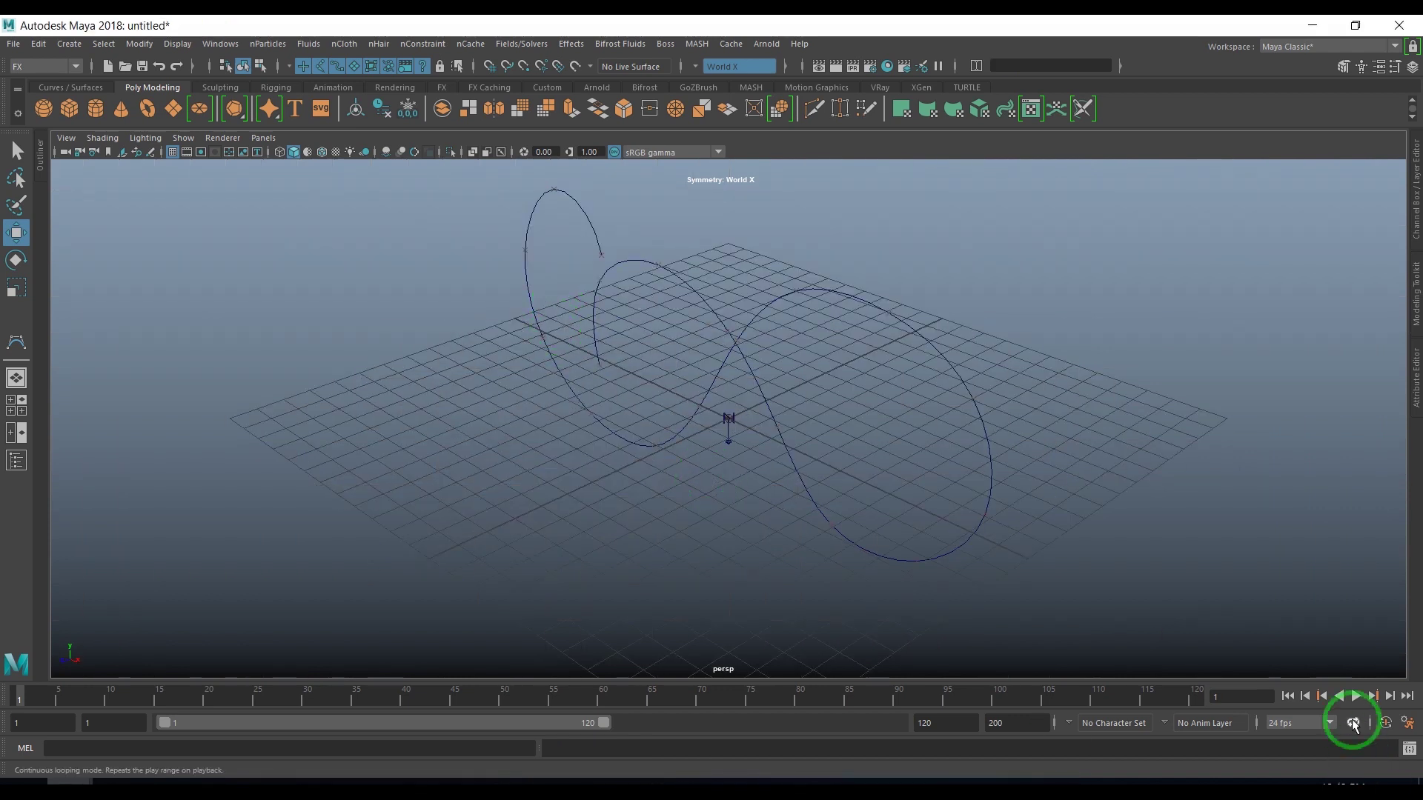
pyautogui.click(1356, 696)
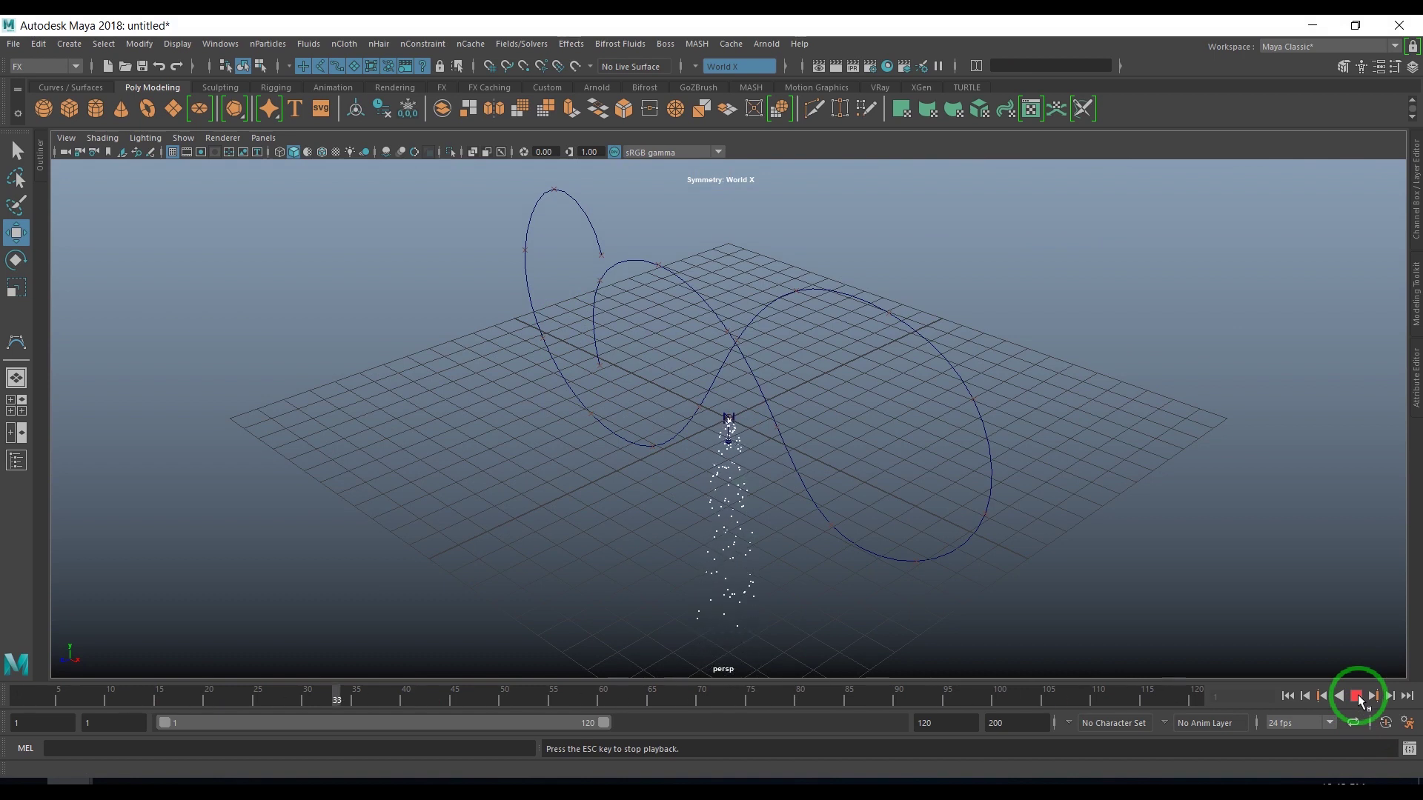
pyautogui.click(1356, 695)
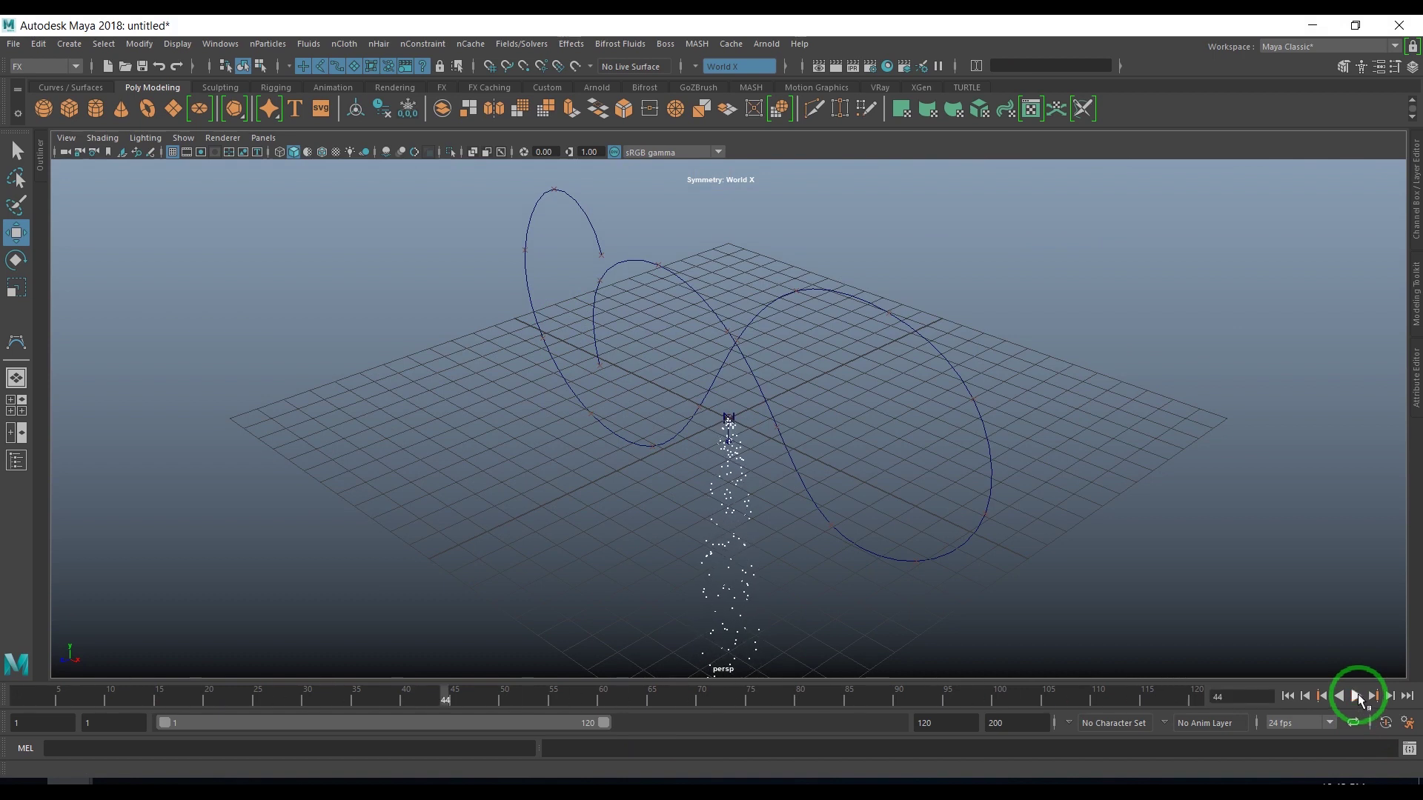
pyautogui.keyDown('alt'); pyautogui.moveTo(739, 517); pyautogui.dragTo(785, 515); pyautogui.keyUp('alt')
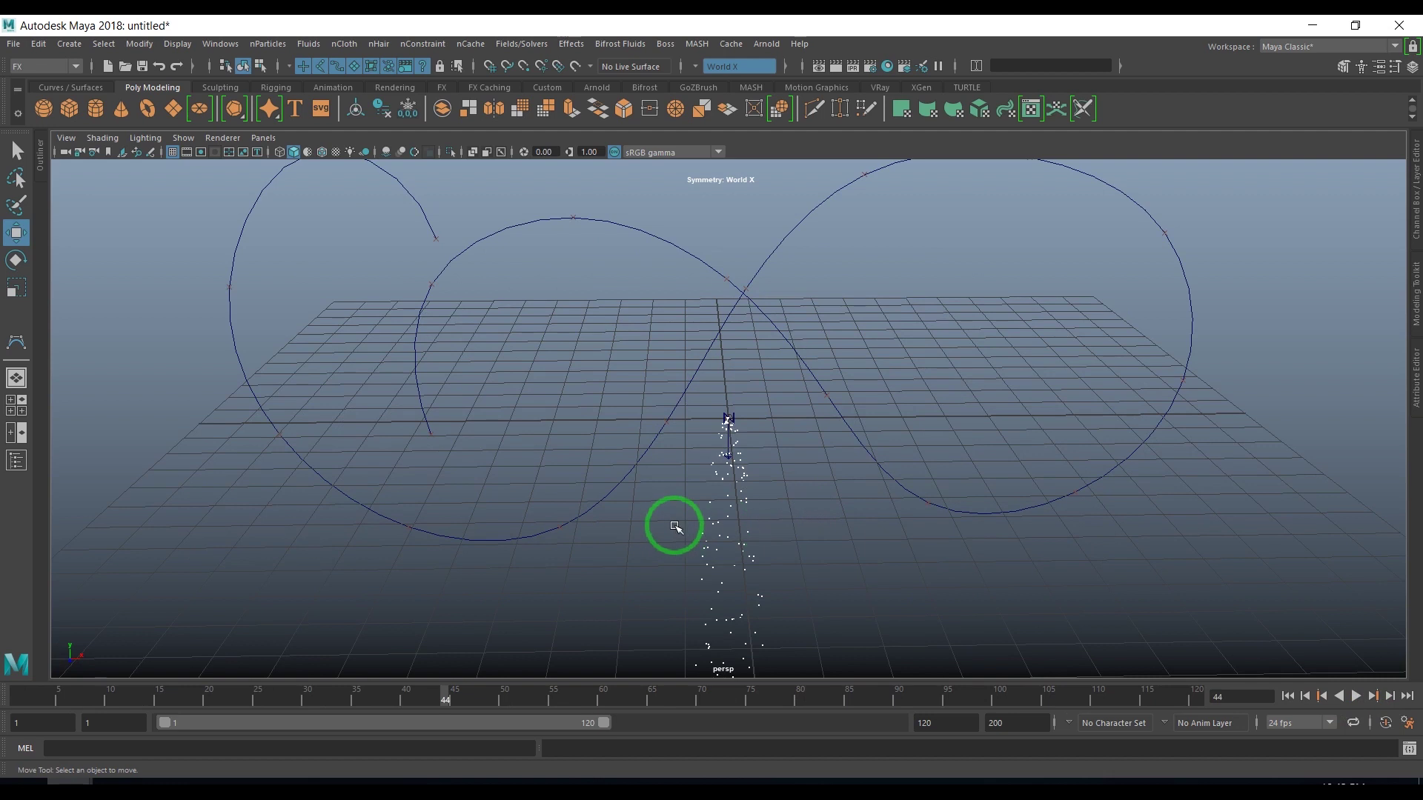
pyautogui.scroll(3, 733, 492)
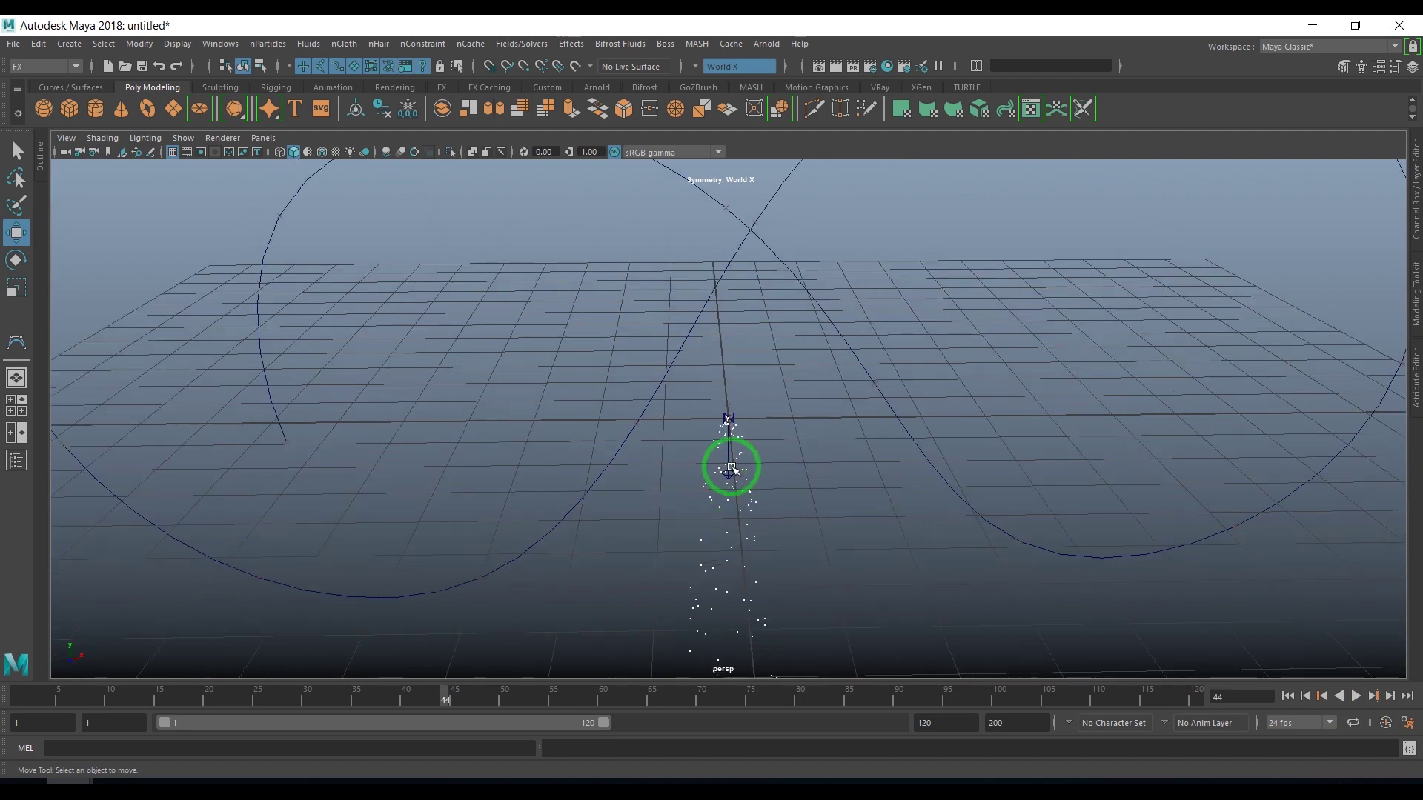
# - Open nucleus1 in the Attribute Editor, then marquee-select the nParticles
pyautogui.click(731, 469)
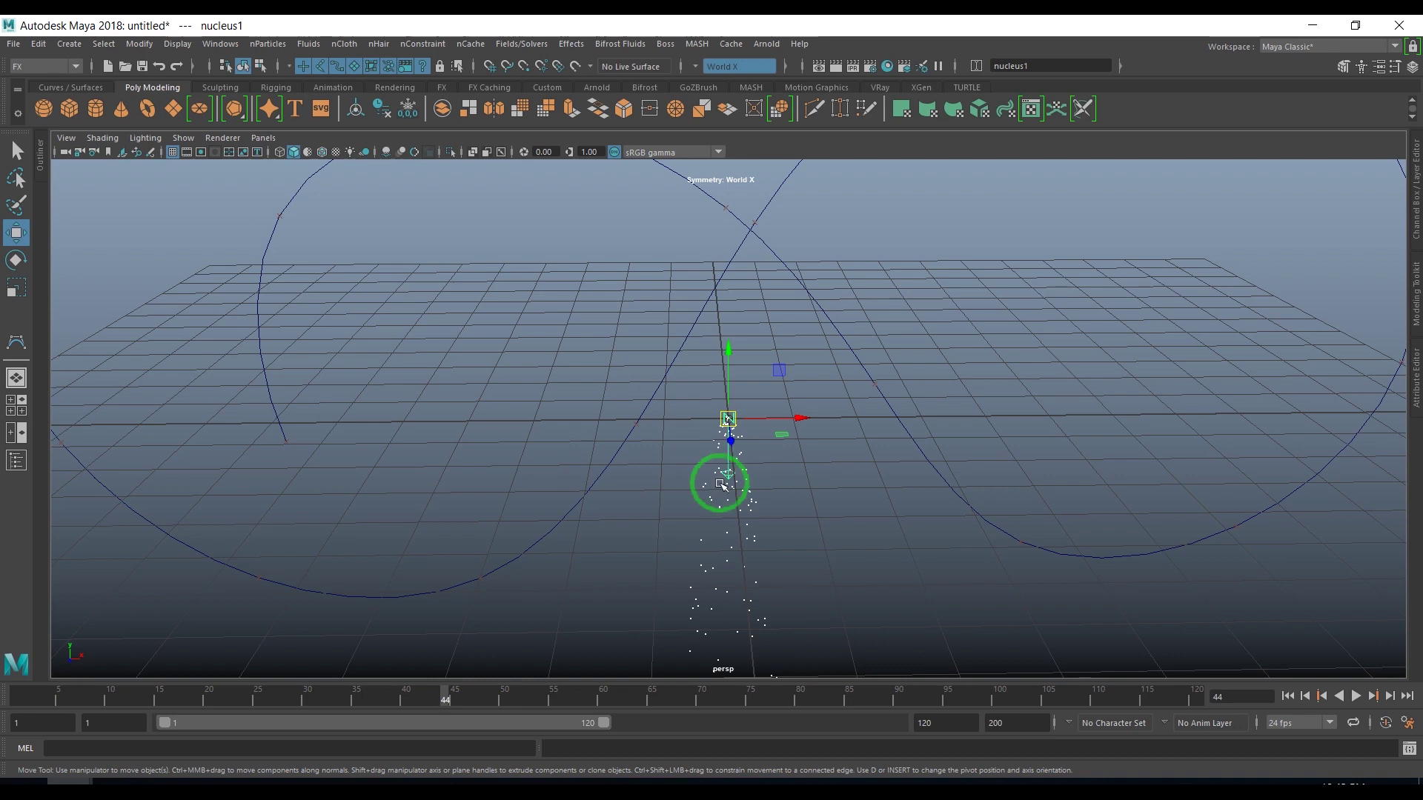
pyautogui.click(1415, 374)
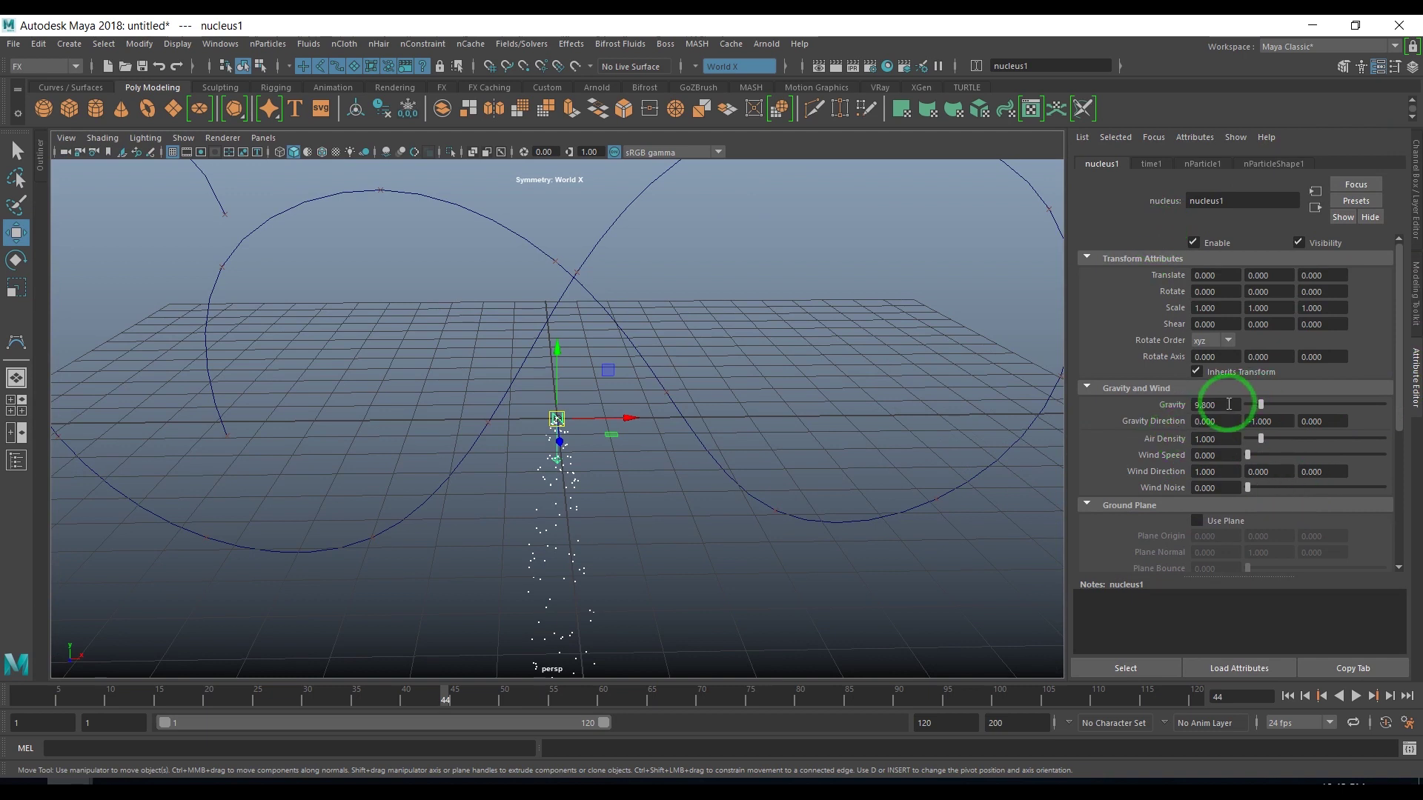
pyautogui.moveTo(490, 561); pyautogui.dragTo(572, 599)
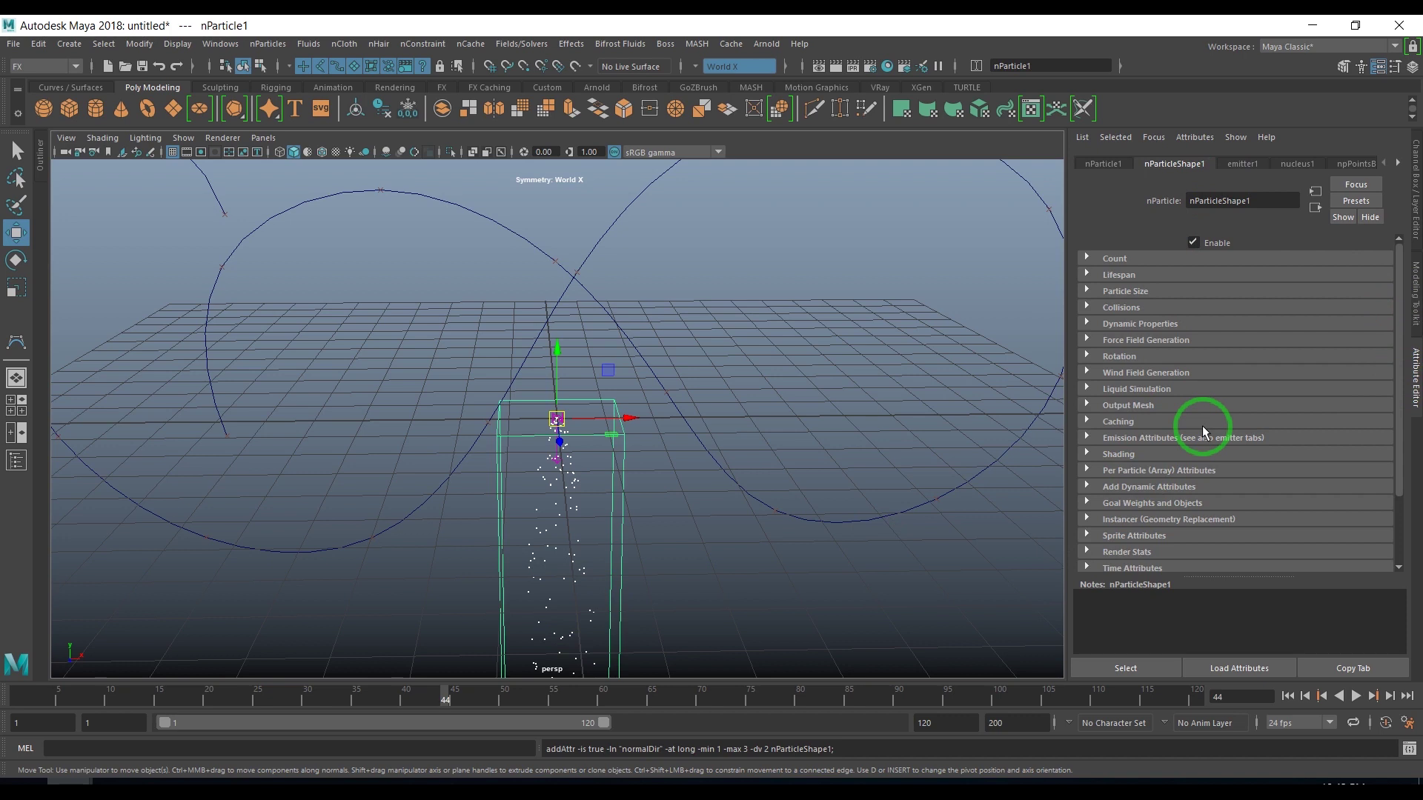
# - Enable Ignore Solver Gravity on nParticleShape1, replay from the start, and show emitter1's settings
pyautogui.click(1171, 326)
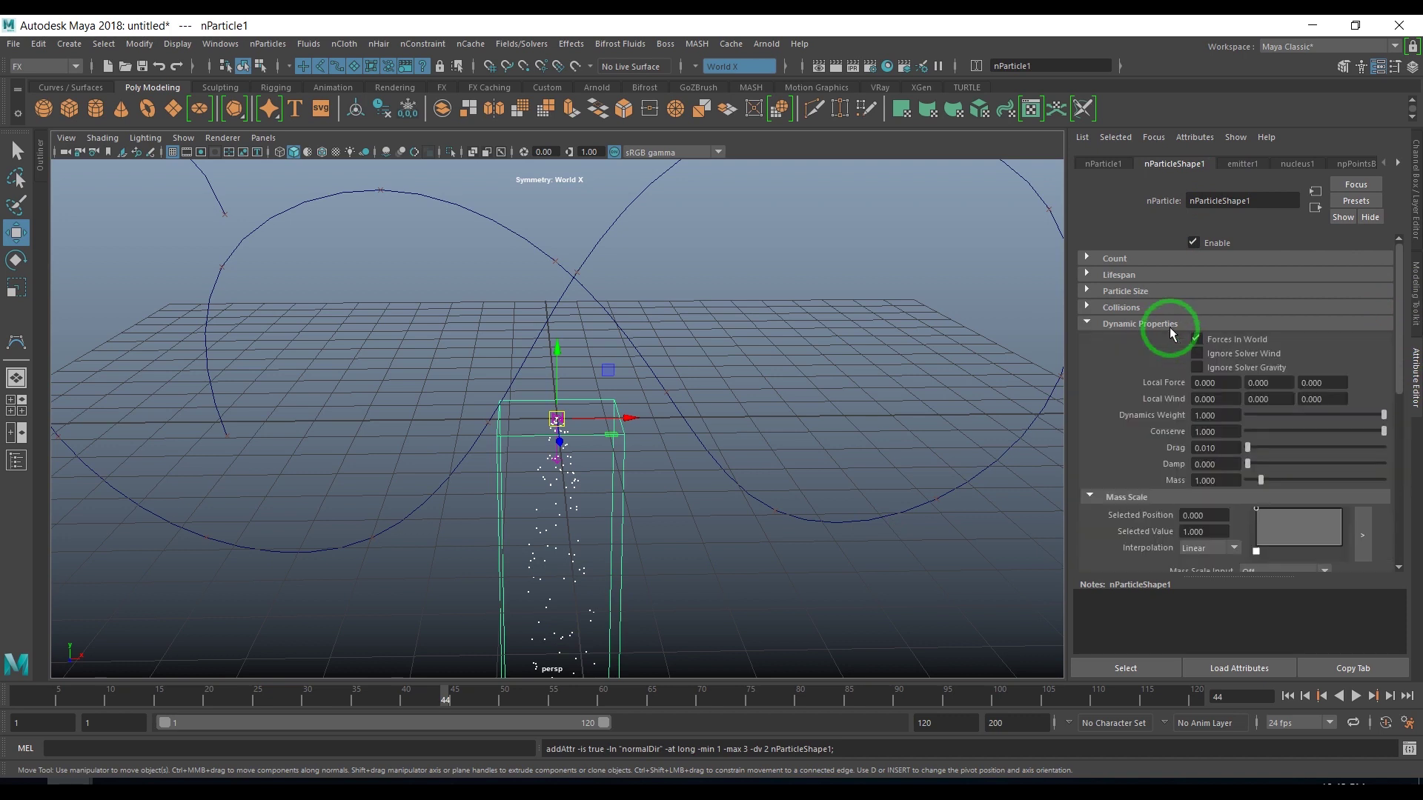
pyautogui.click(1235, 370)
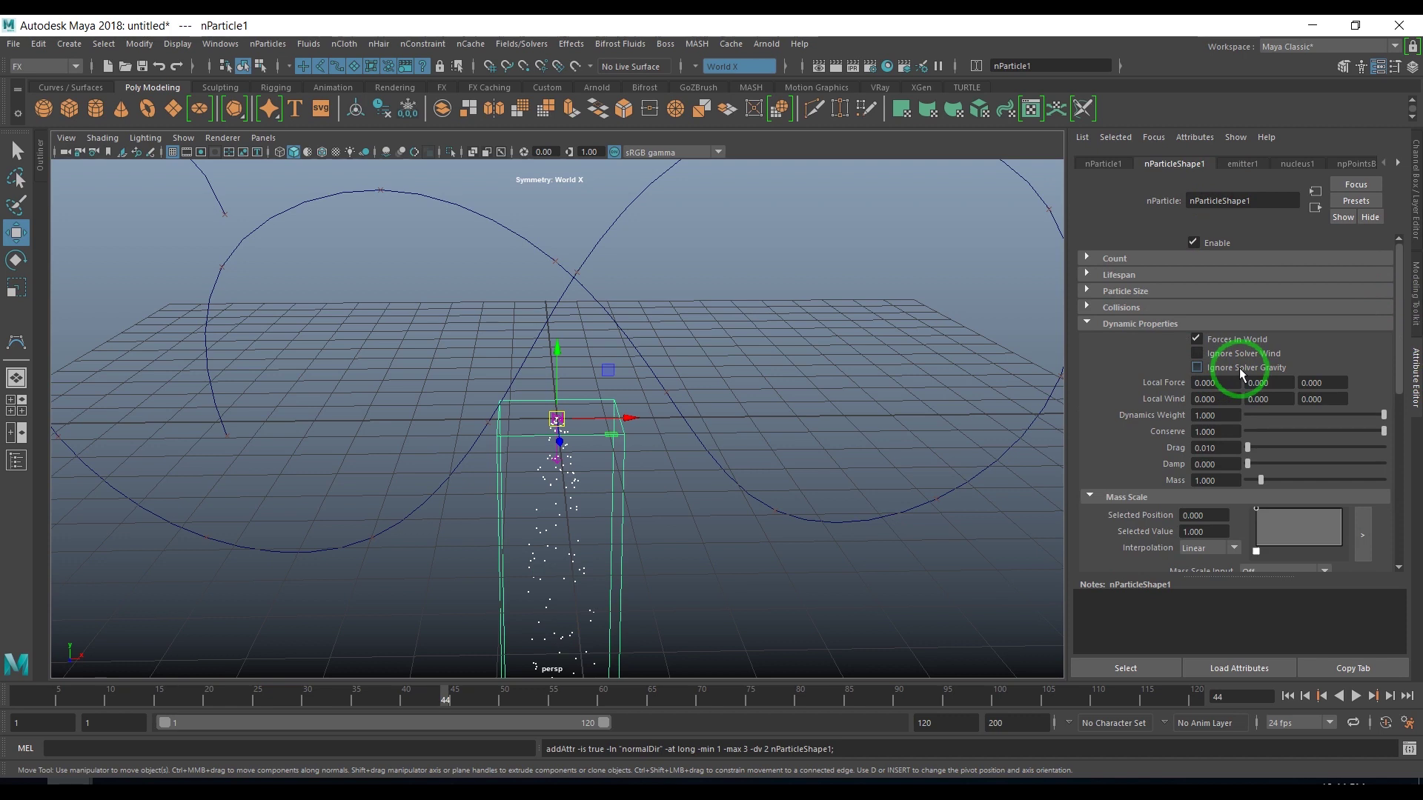
pyautogui.click(1287, 697)
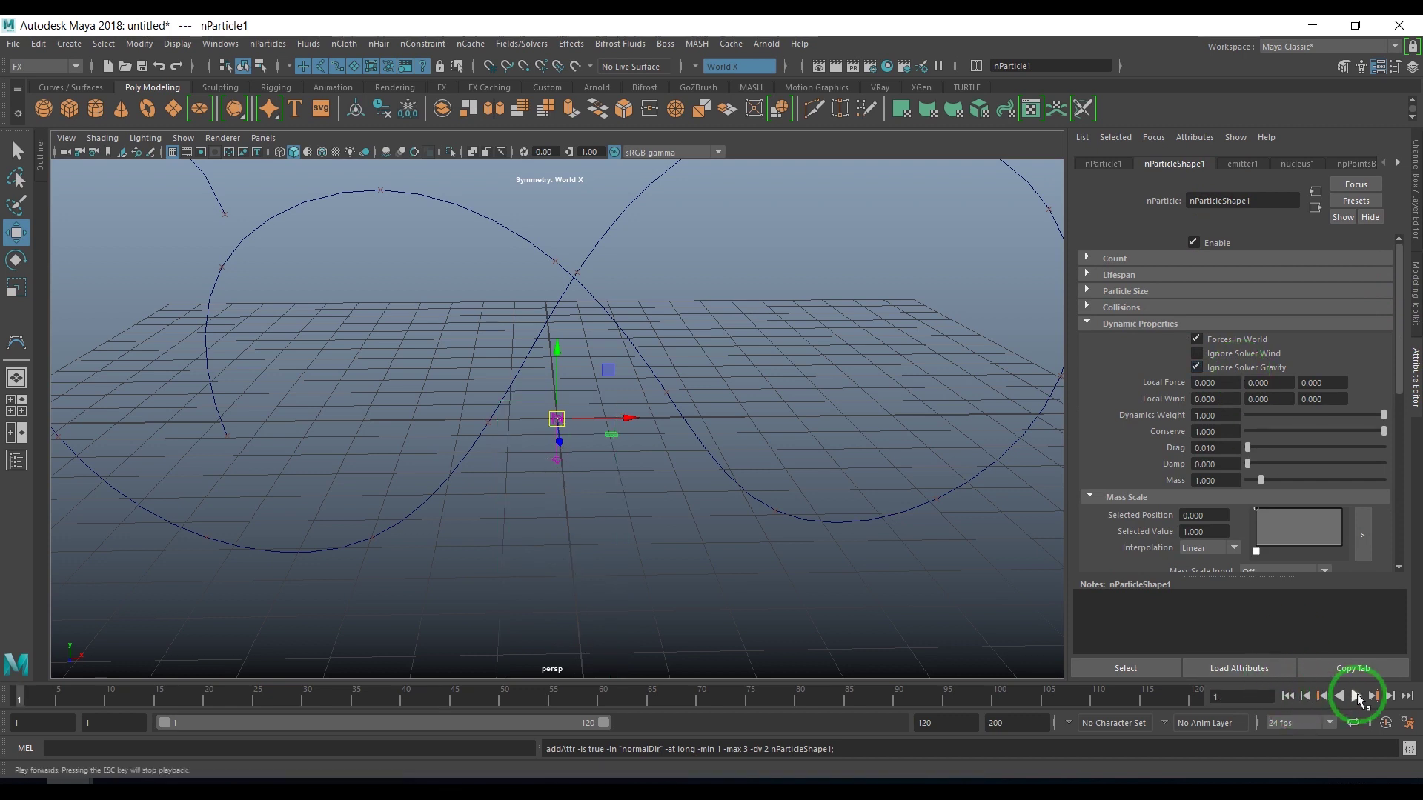
pyautogui.click(1355, 696)
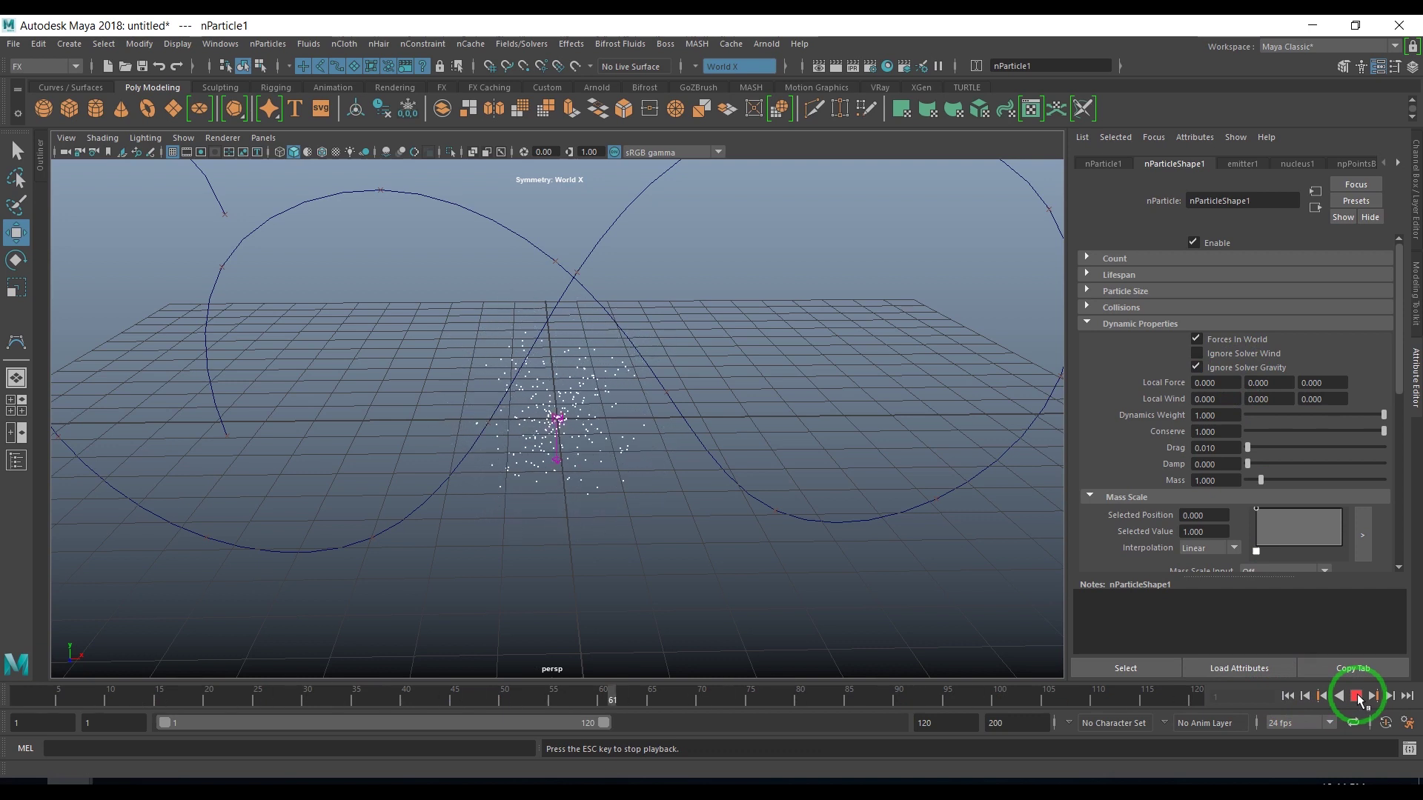
pyautogui.click(1355, 697)
pyautogui.click(1328, 339)
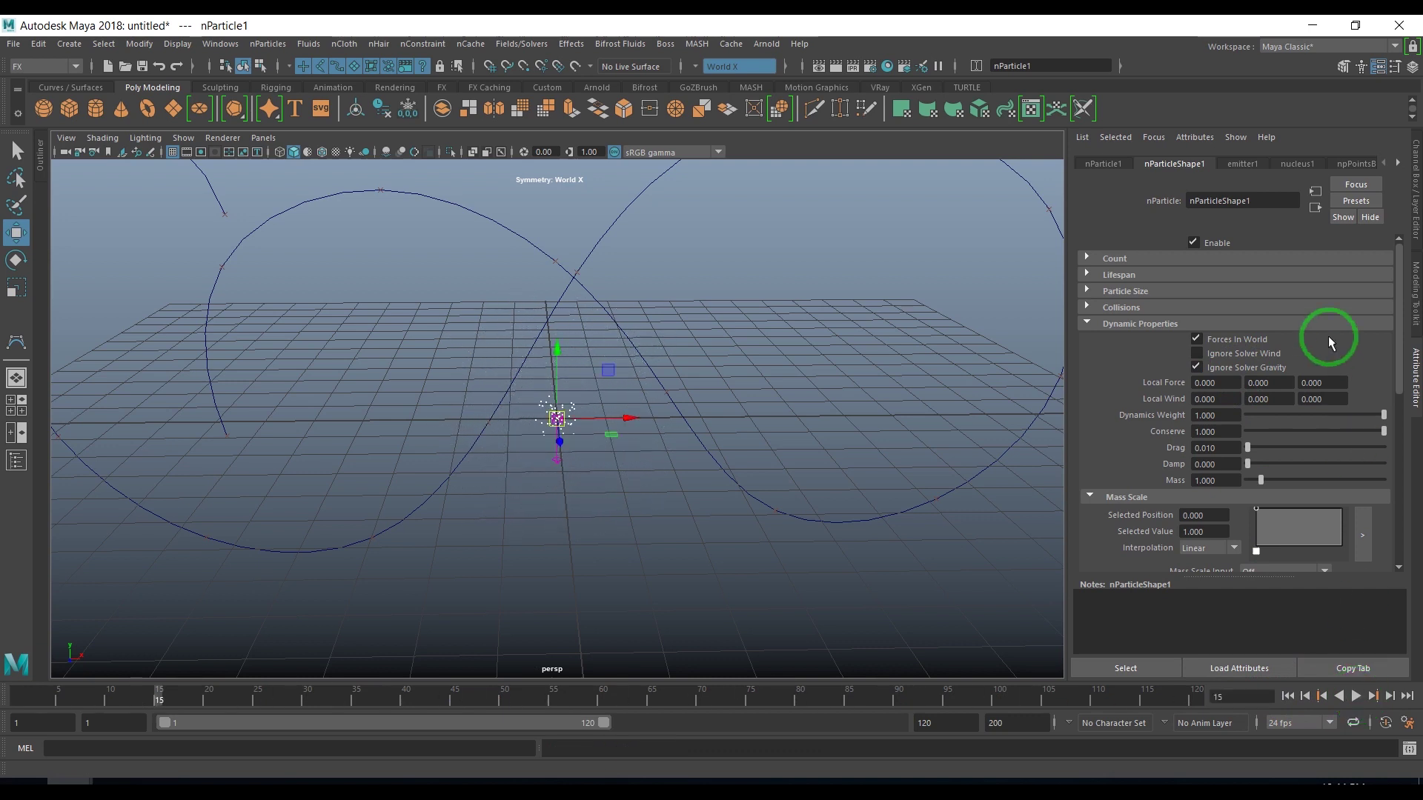
pyautogui.click(1253, 166)
# - Rename emitter1 to pixie_emitter
pyautogui.click(1247, 198)
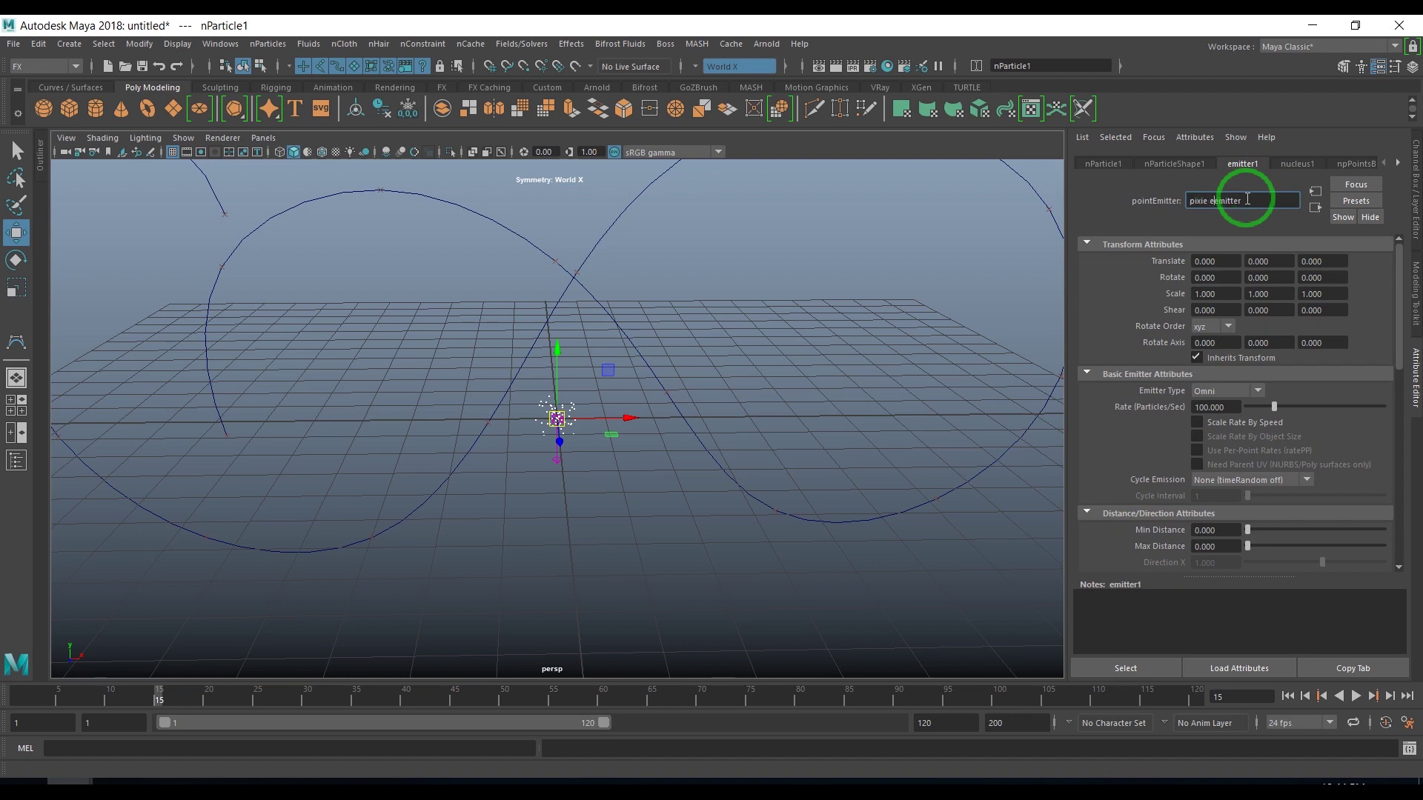
pyautogui.write('pixie emitter')
pyautogui.press('BackSpace')
pyautogui.write('_')
pyautogui.press('Return')
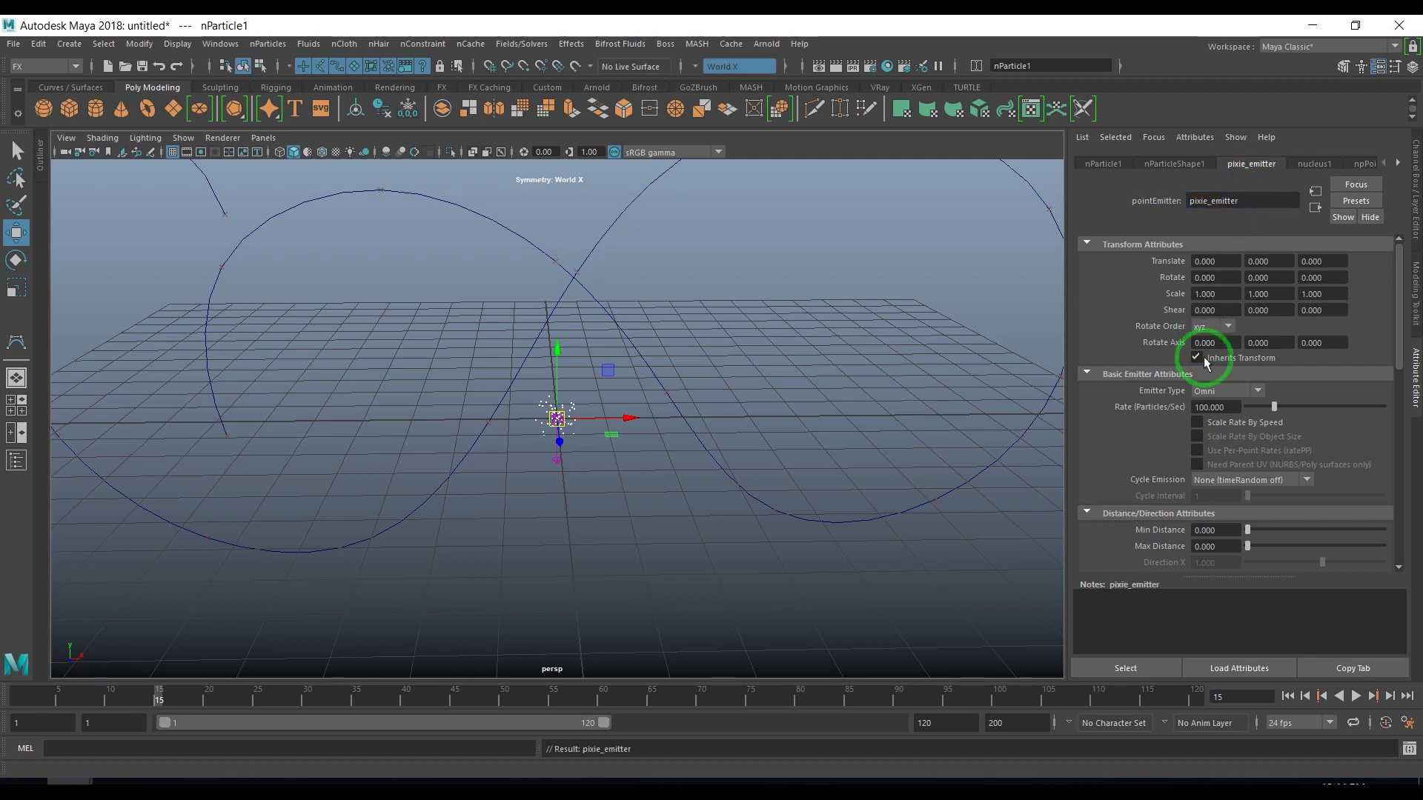
# - Adjust the emitter's Min and Max Distance, ending at 0.5 and 1
pyautogui.scroll(-2, 1252, 477)
pyautogui.click(1229, 486)
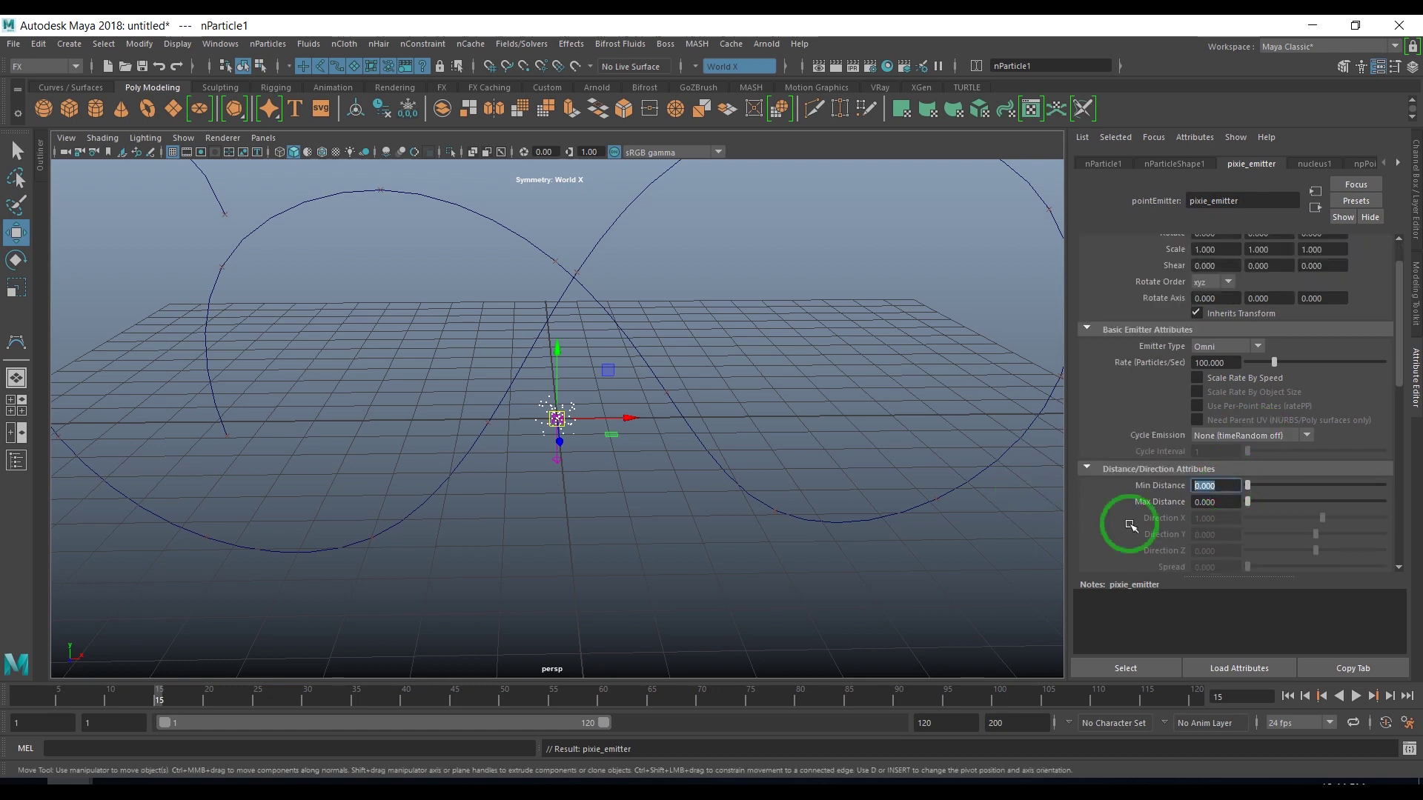
pyautogui.write('0.25')
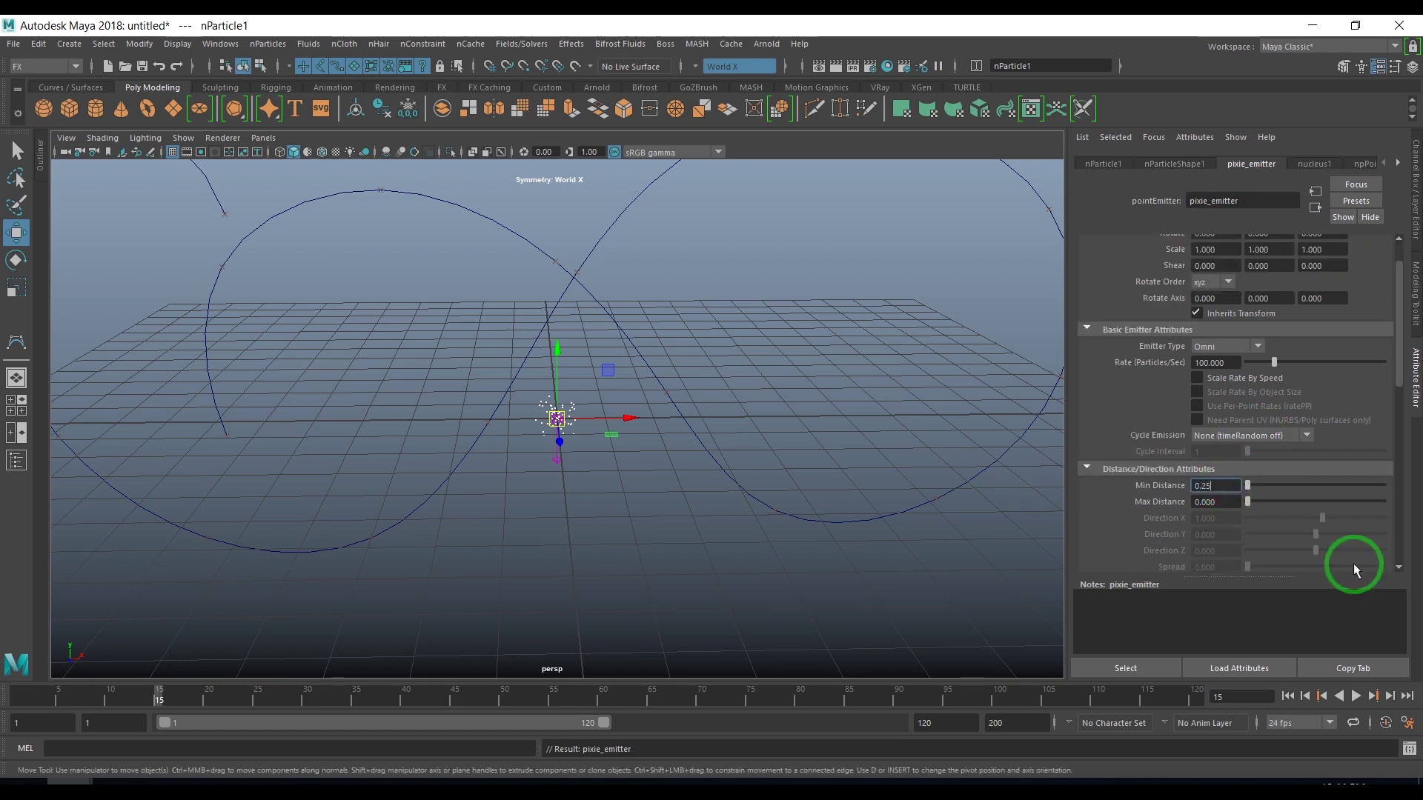
pyautogui.press('Return')
pyautogui.click(1212, 501)
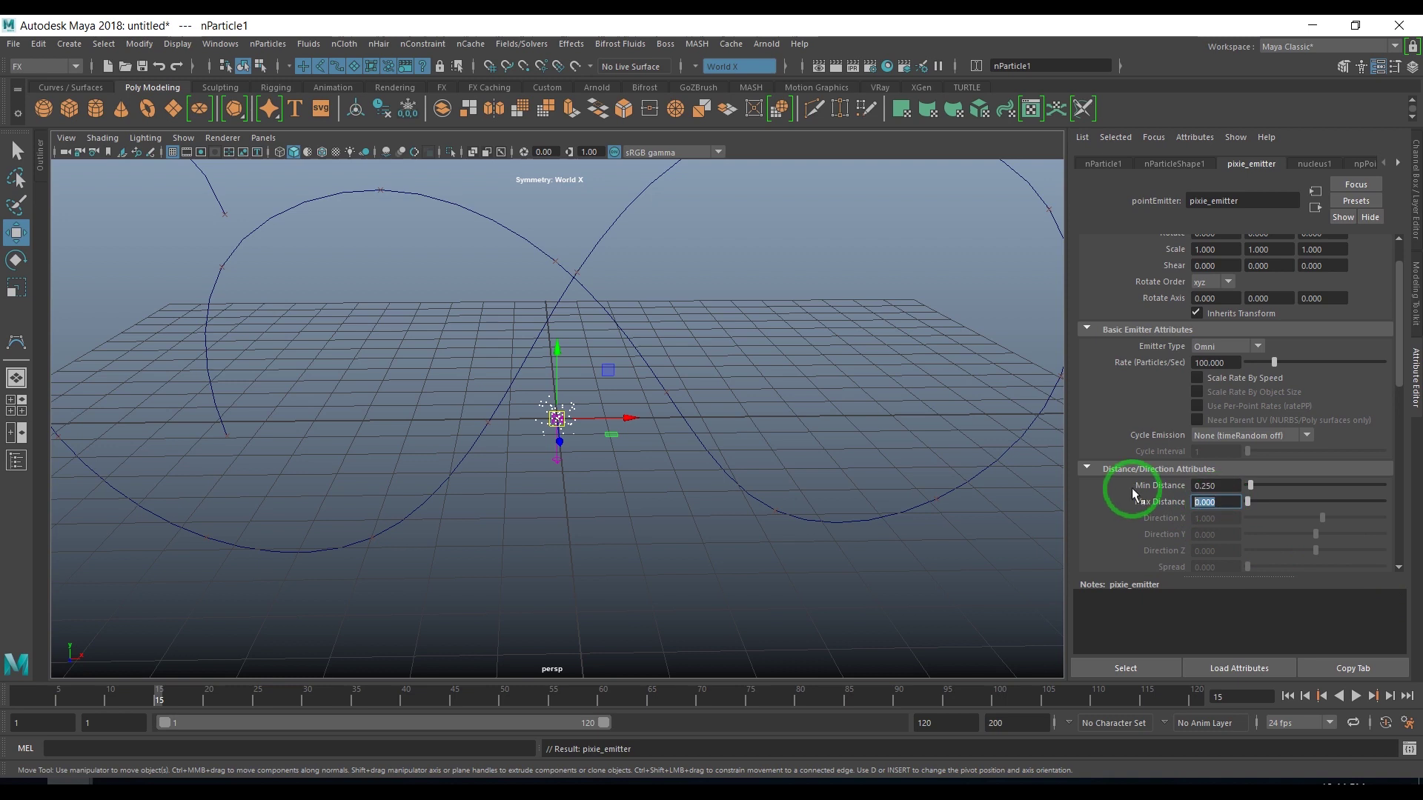
pyautogui.click(1215, 486)
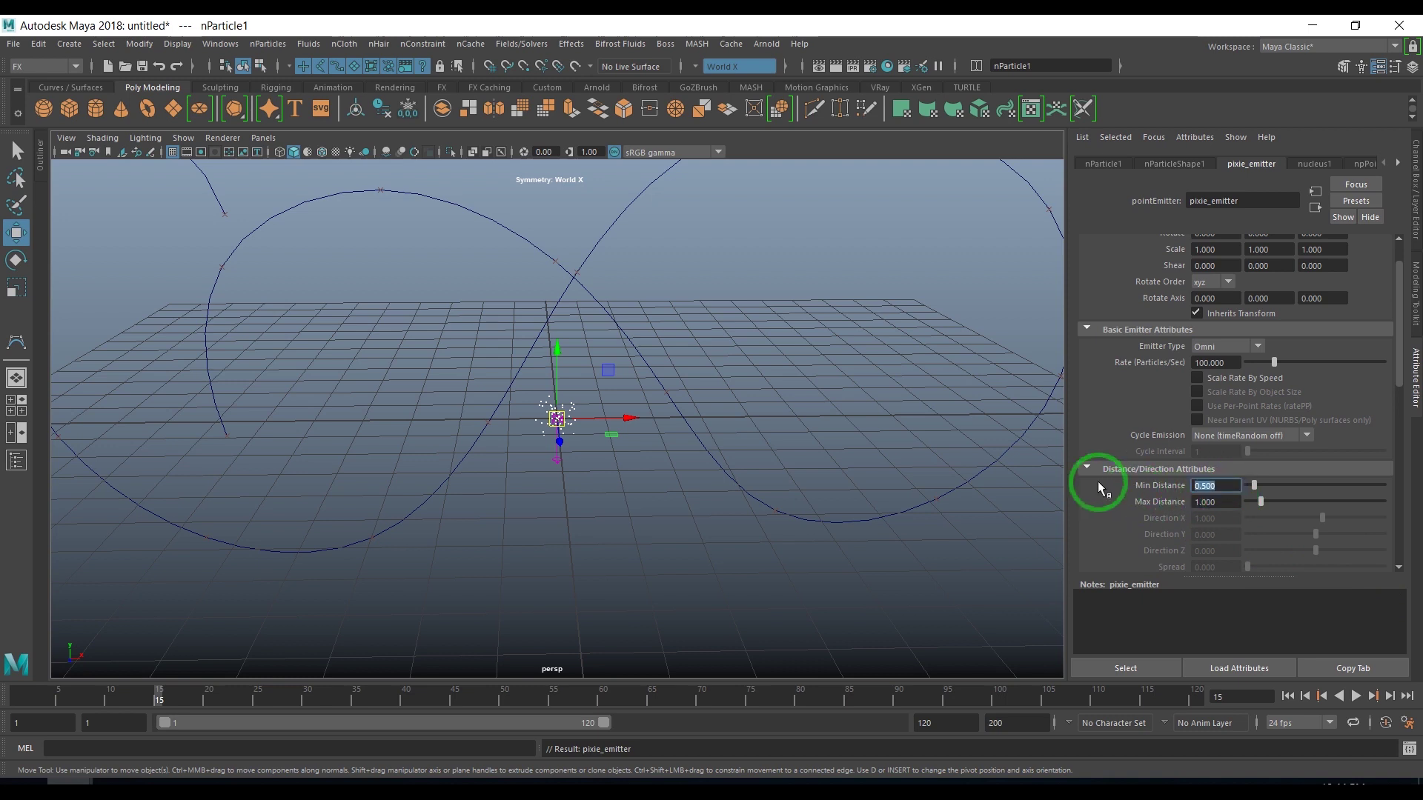
# - Set the animation end time to frame 250
pyautogui.click(948, 724)
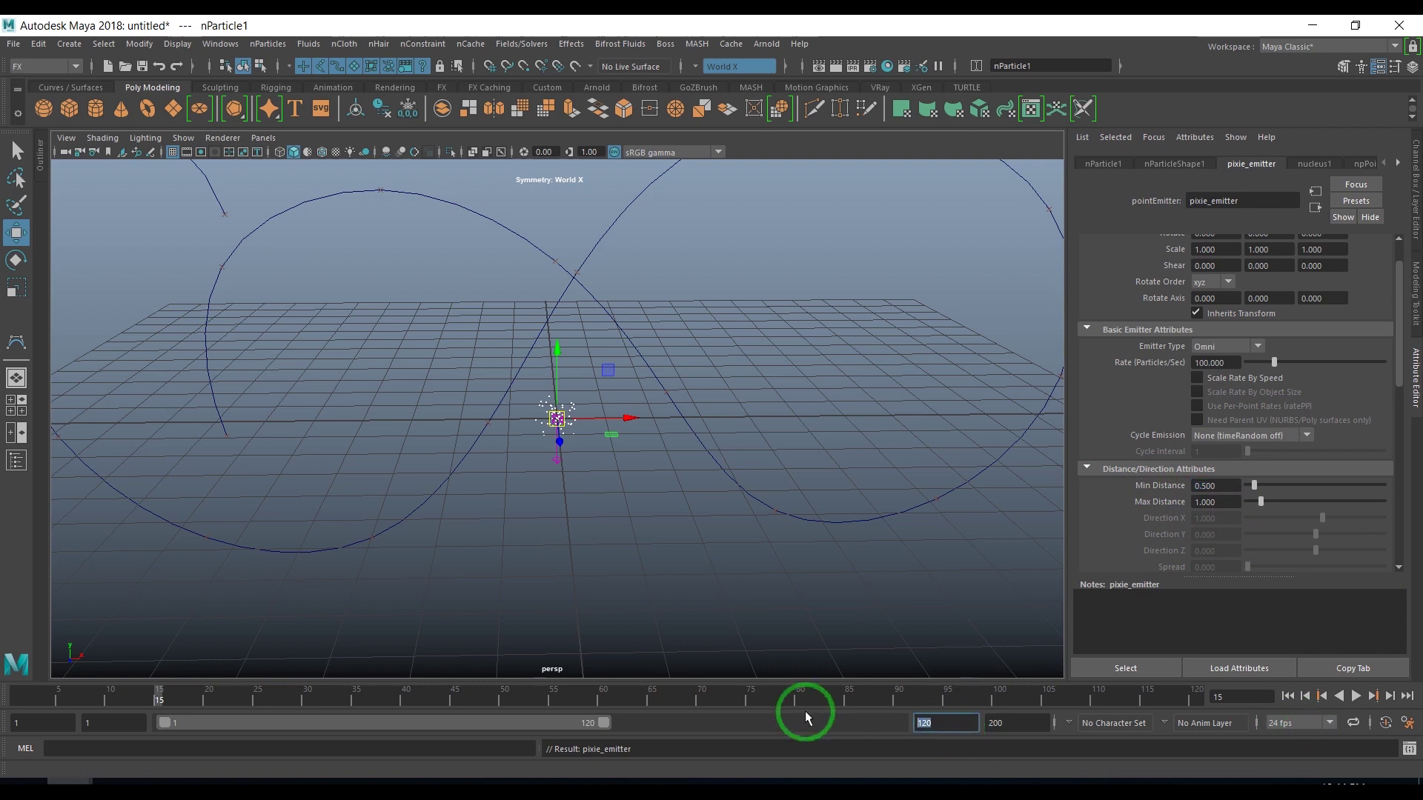
pyautogui.write('250')
pyautogui.press('Return')
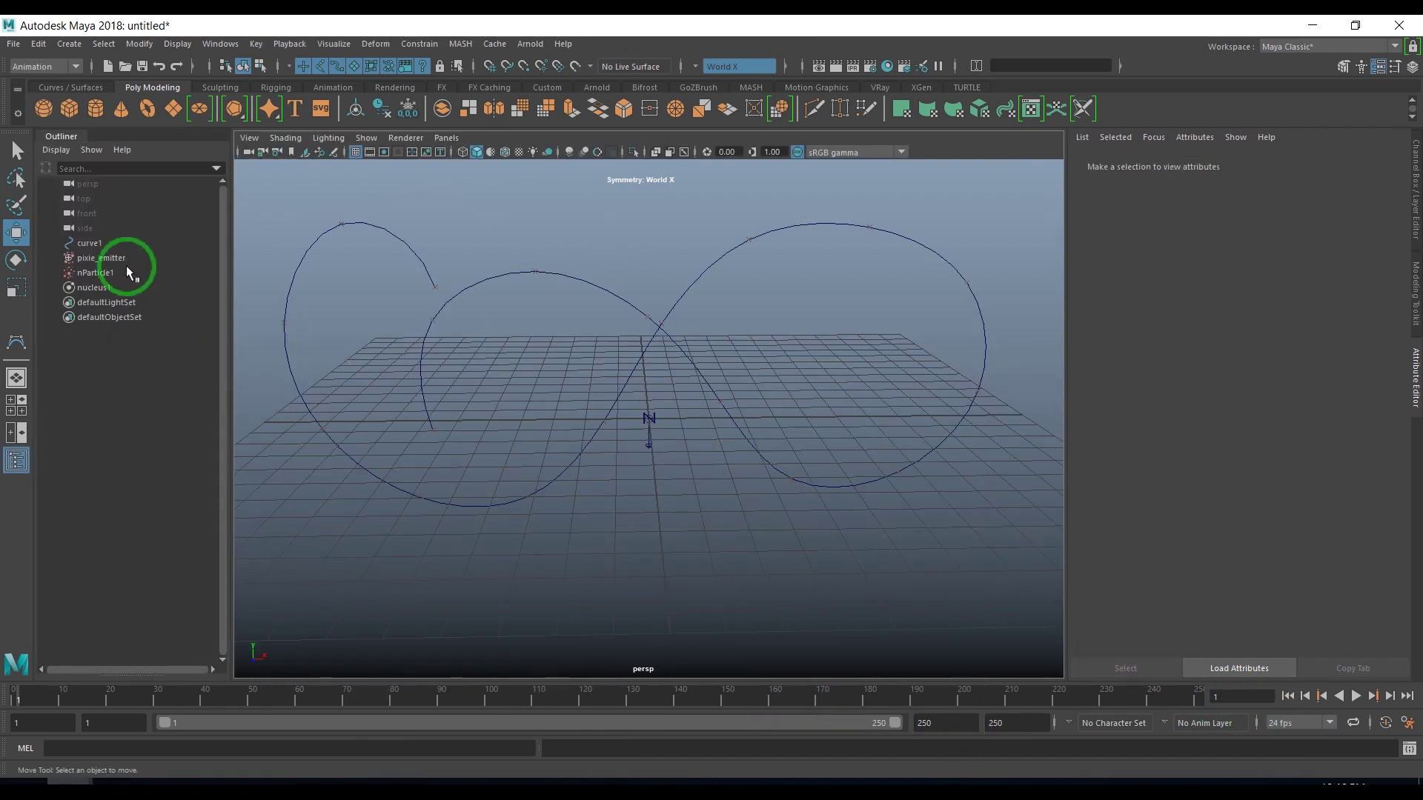
# - Attach pixie_emitter to curve1 as a motion path running from frame 1 to 200
pyautogui.click(102, 258)
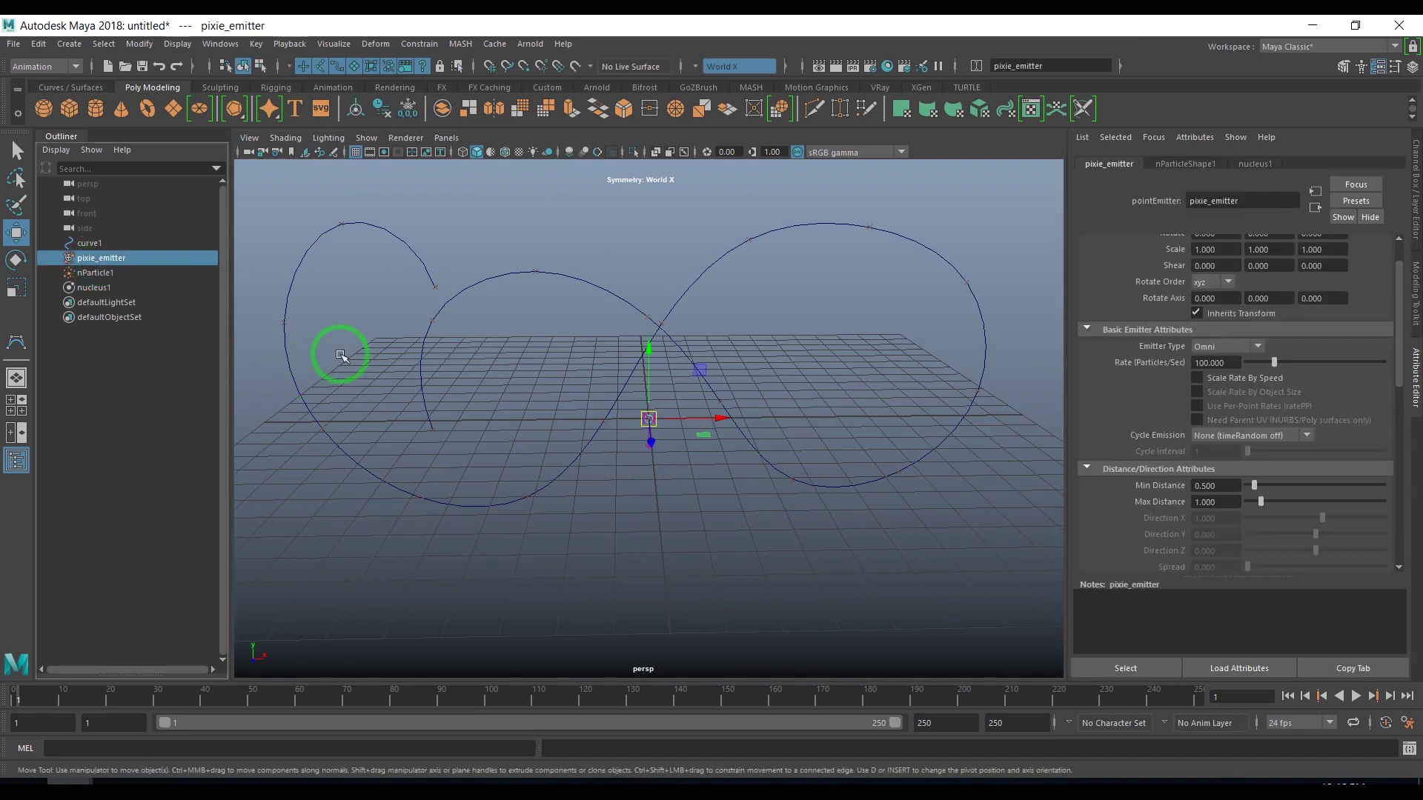
pyautogui.keyDown('ctrl'); pyautogui.click(108, 243); pyautogui.keyUp('ctrl')
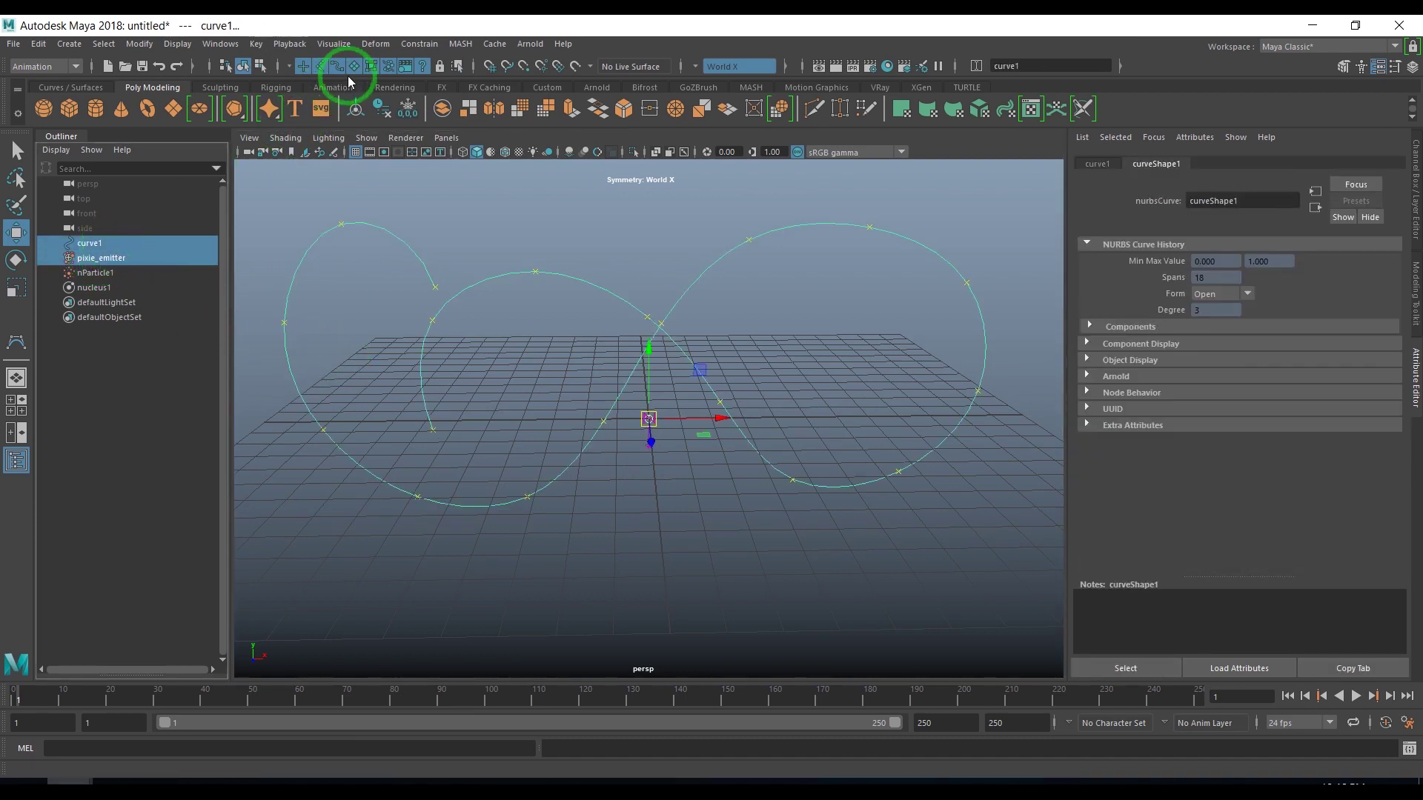
pyautogui.click(416, 43)
pyautogui.moveTo(504, 174)
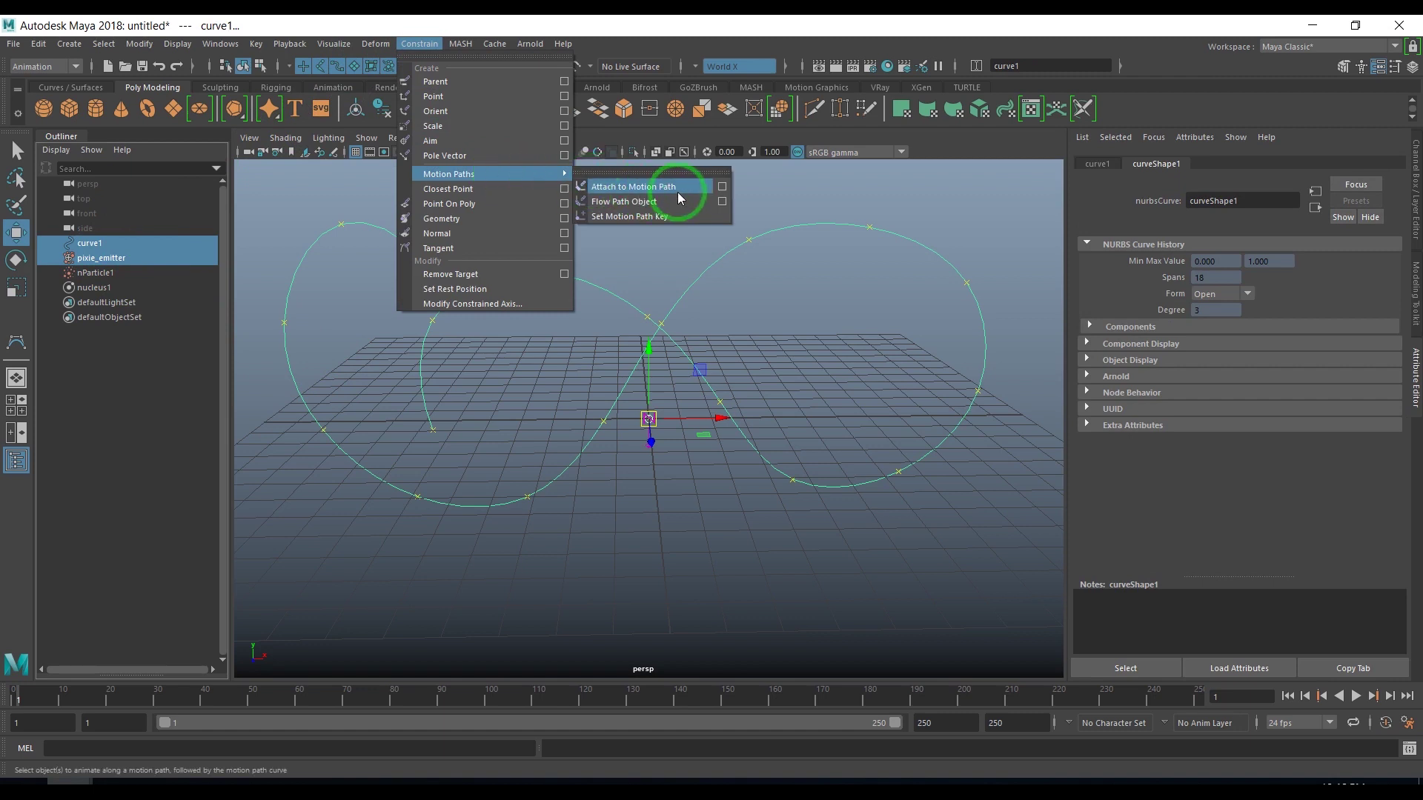
pyautogui.click(723, 187)
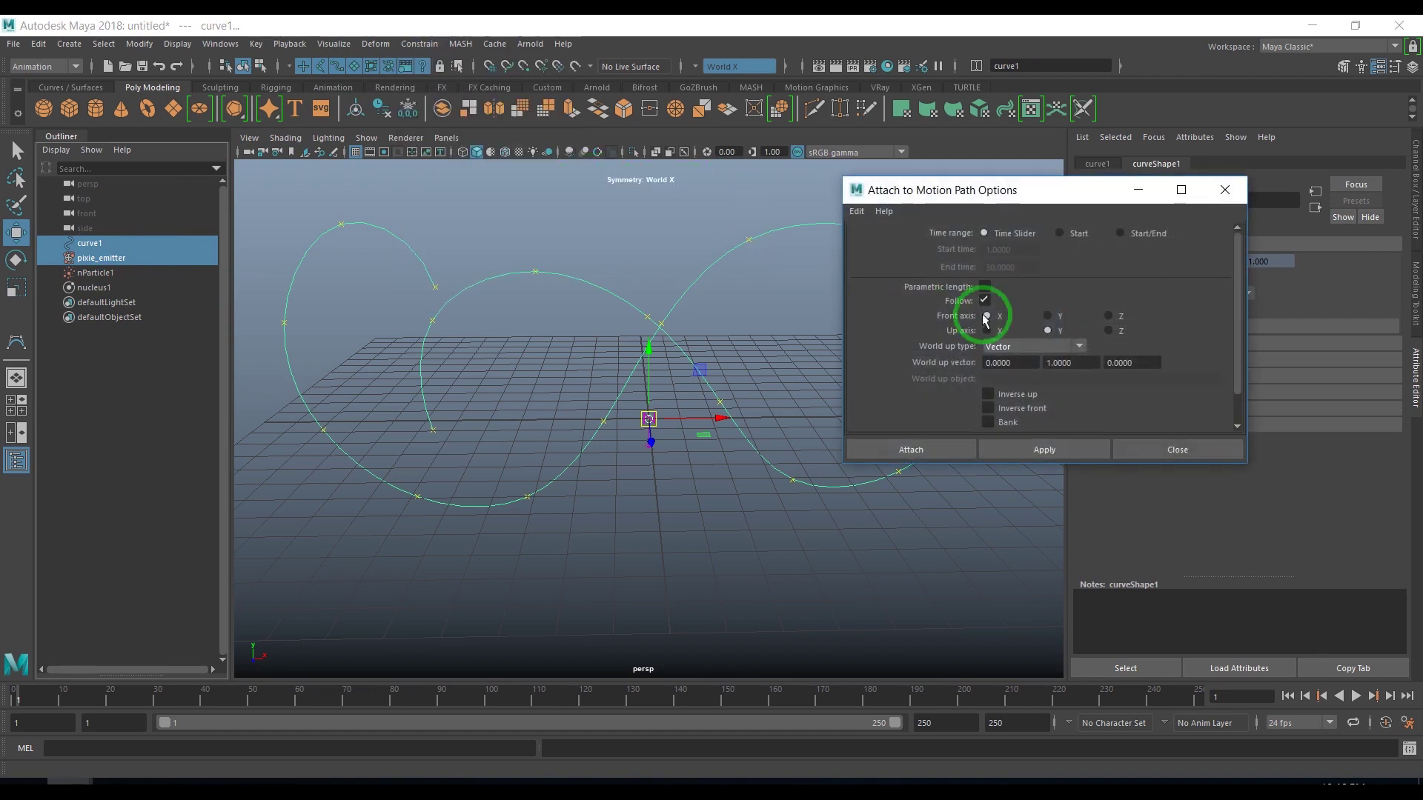
pyautogui.click(1150, 235)
pyautogui.moveTo(1010, 251); pyautogui.dragTo(940, 252)
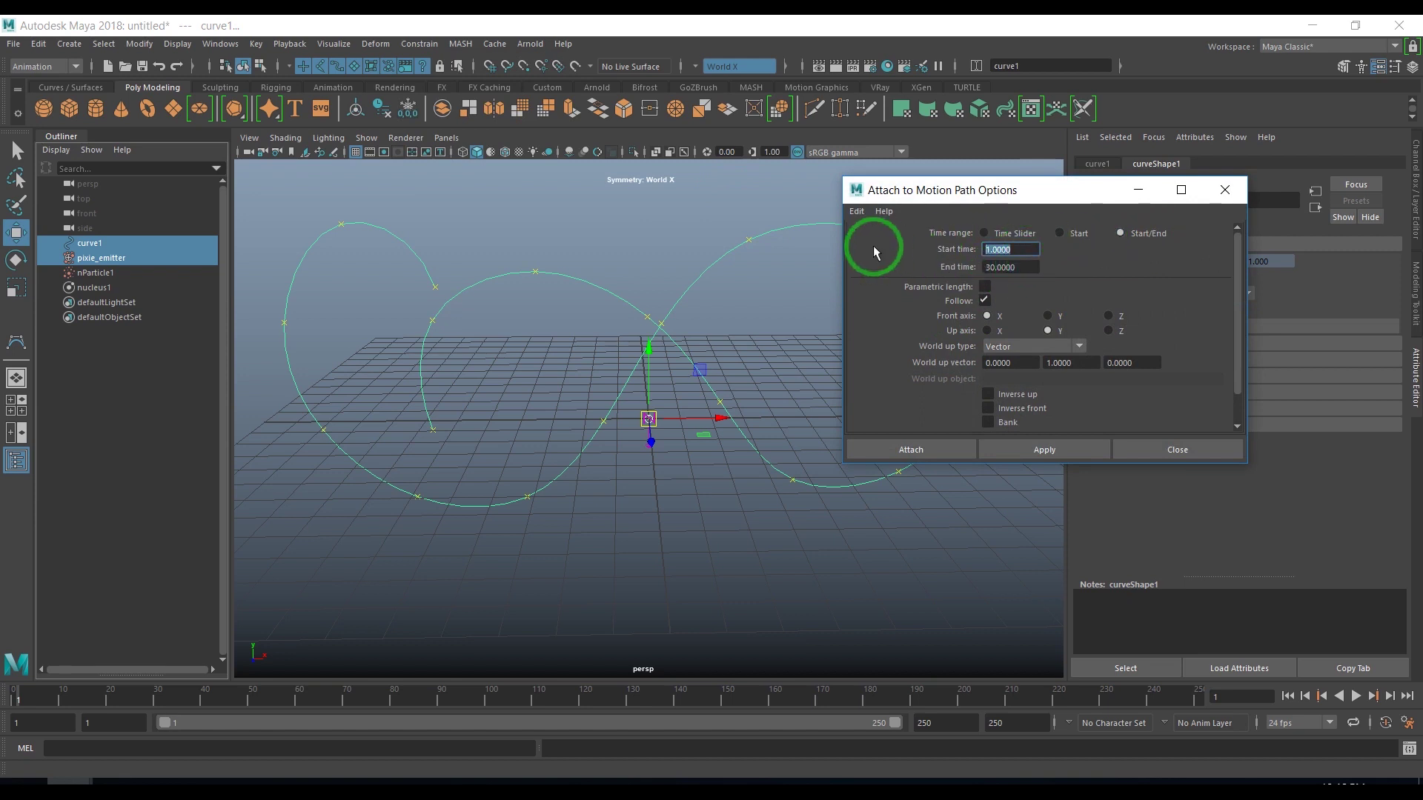
pyautogui.moveTo(1022, 267); pyautogui.dragTo(899, 254)
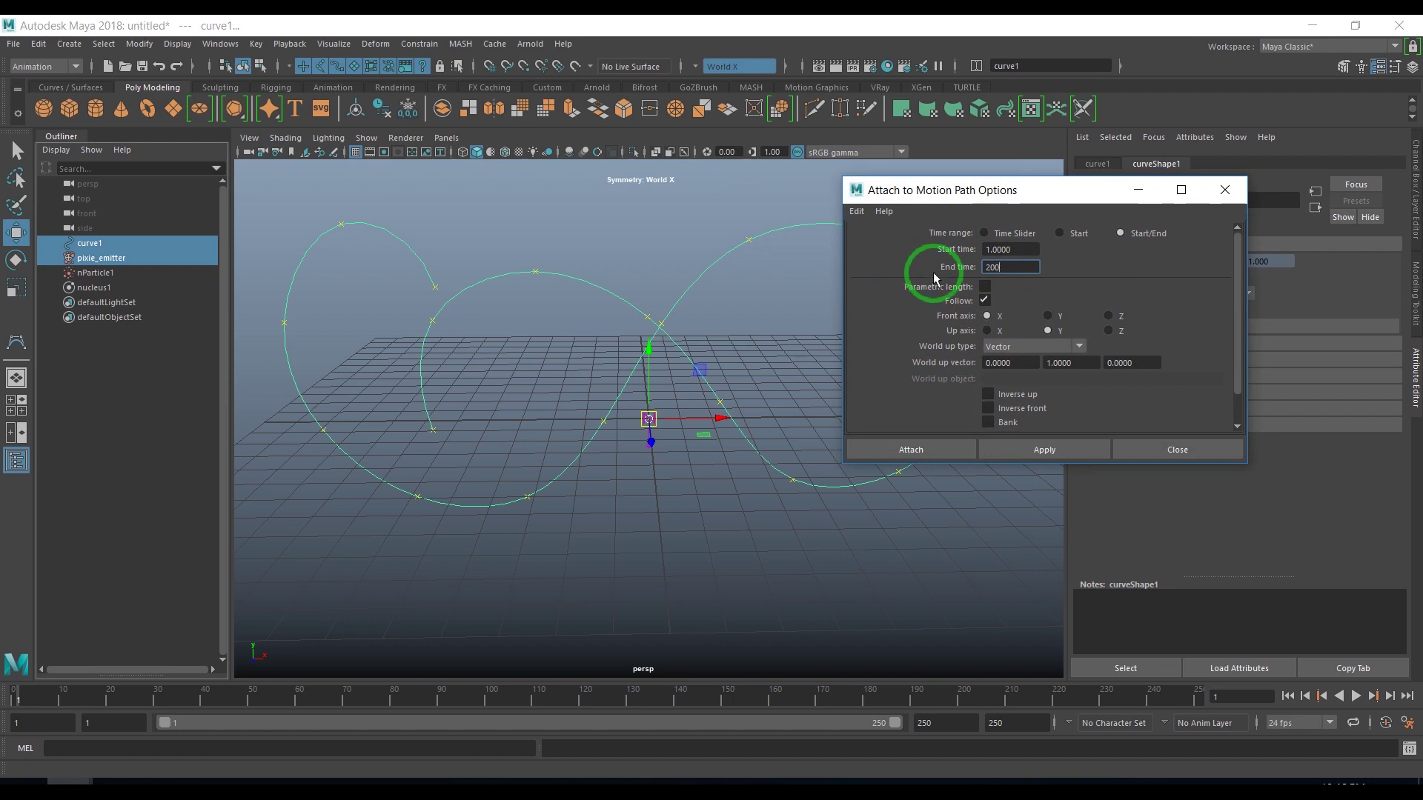
pyautogui.click(916, 451)
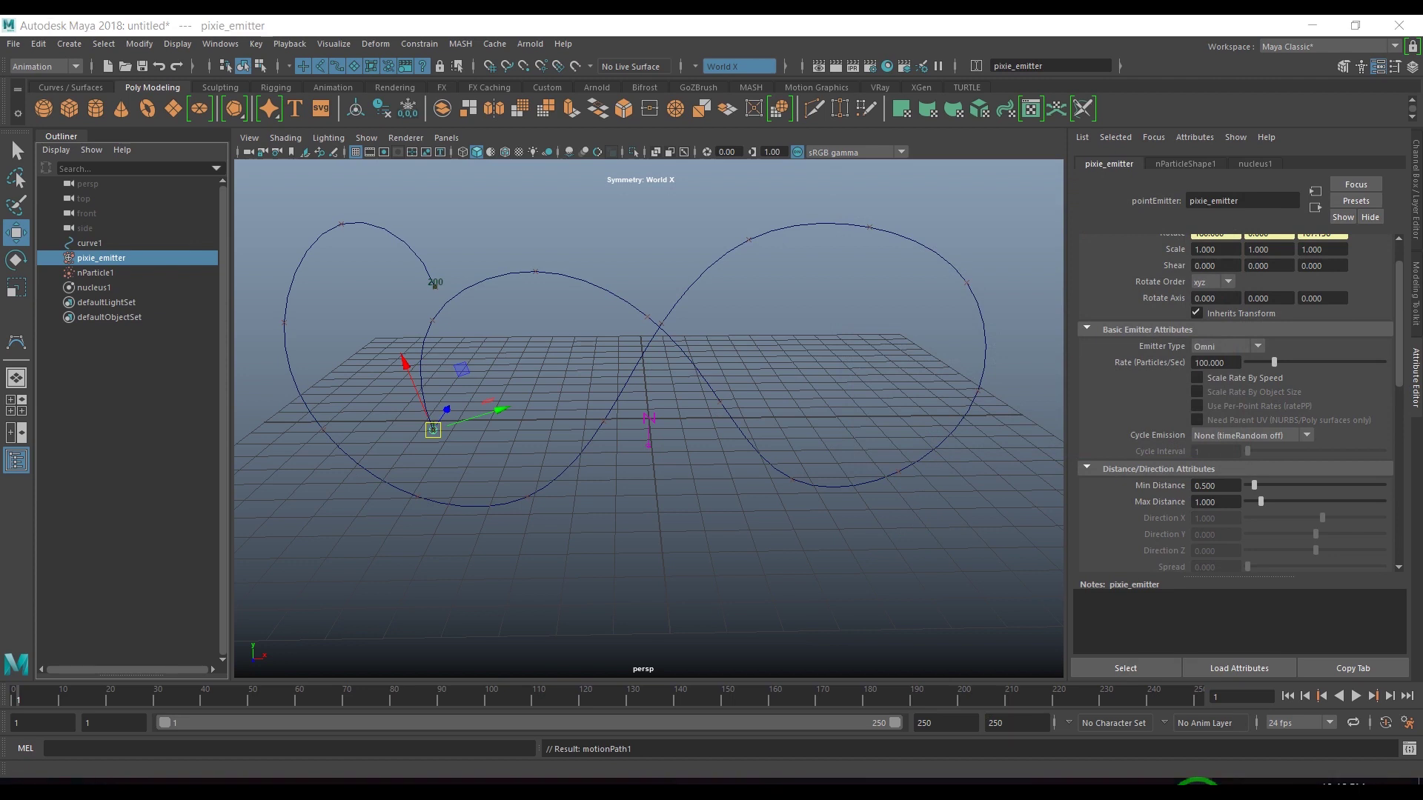
# - Play the simulation to about frame 217 to preview the trail, then open the Time Slider preferences
pyautogui.click(911, 593)
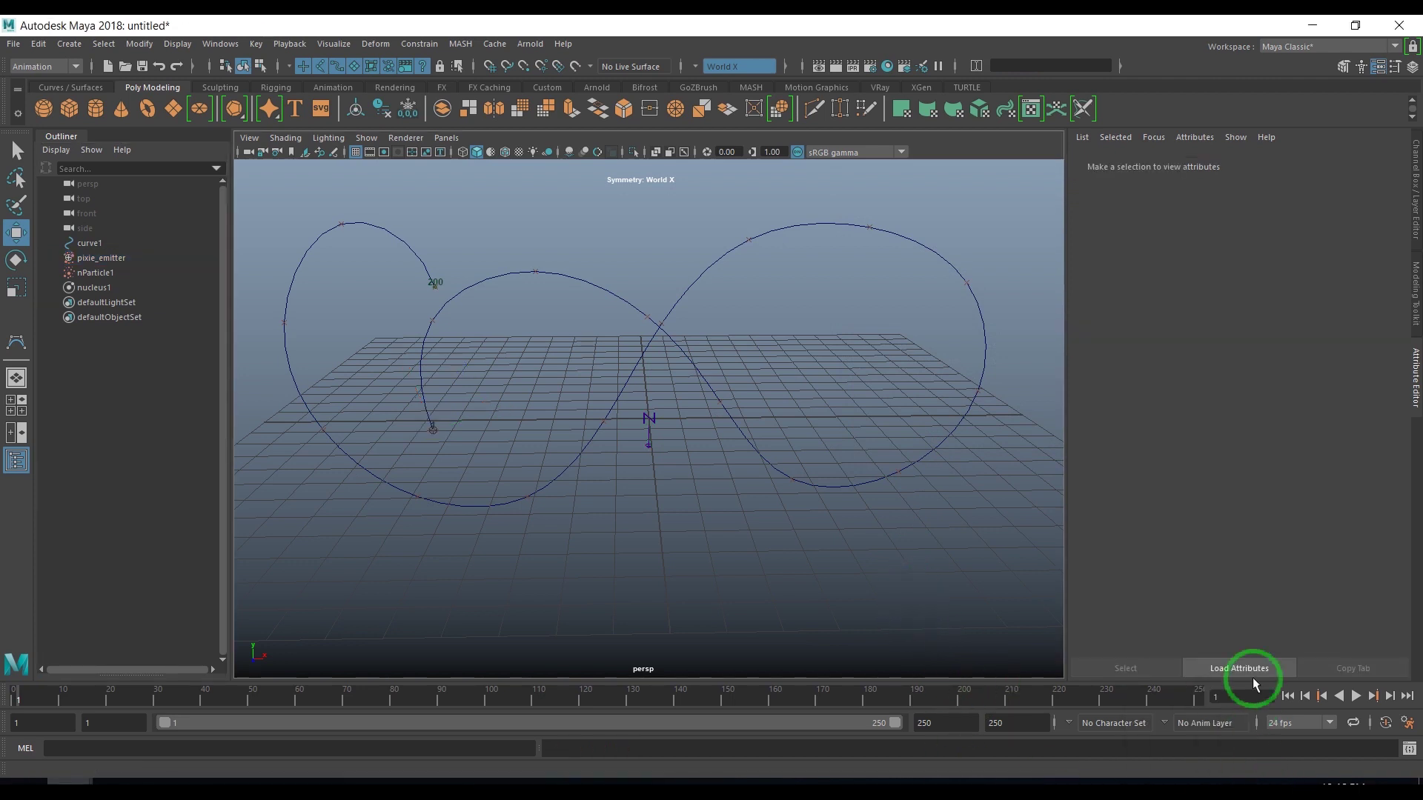
pyautogui.click(1356, 697)
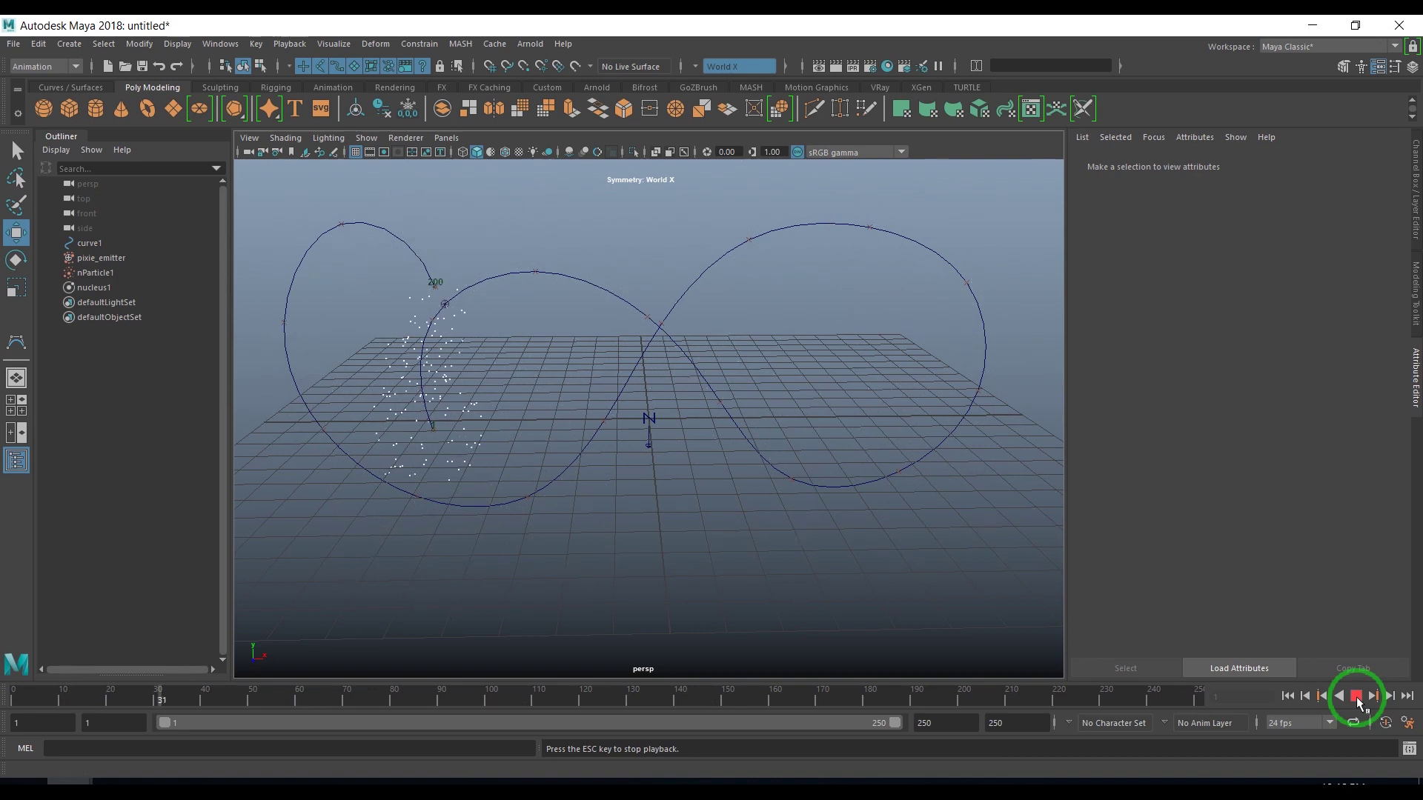
pyautogui.click(1356, 696)
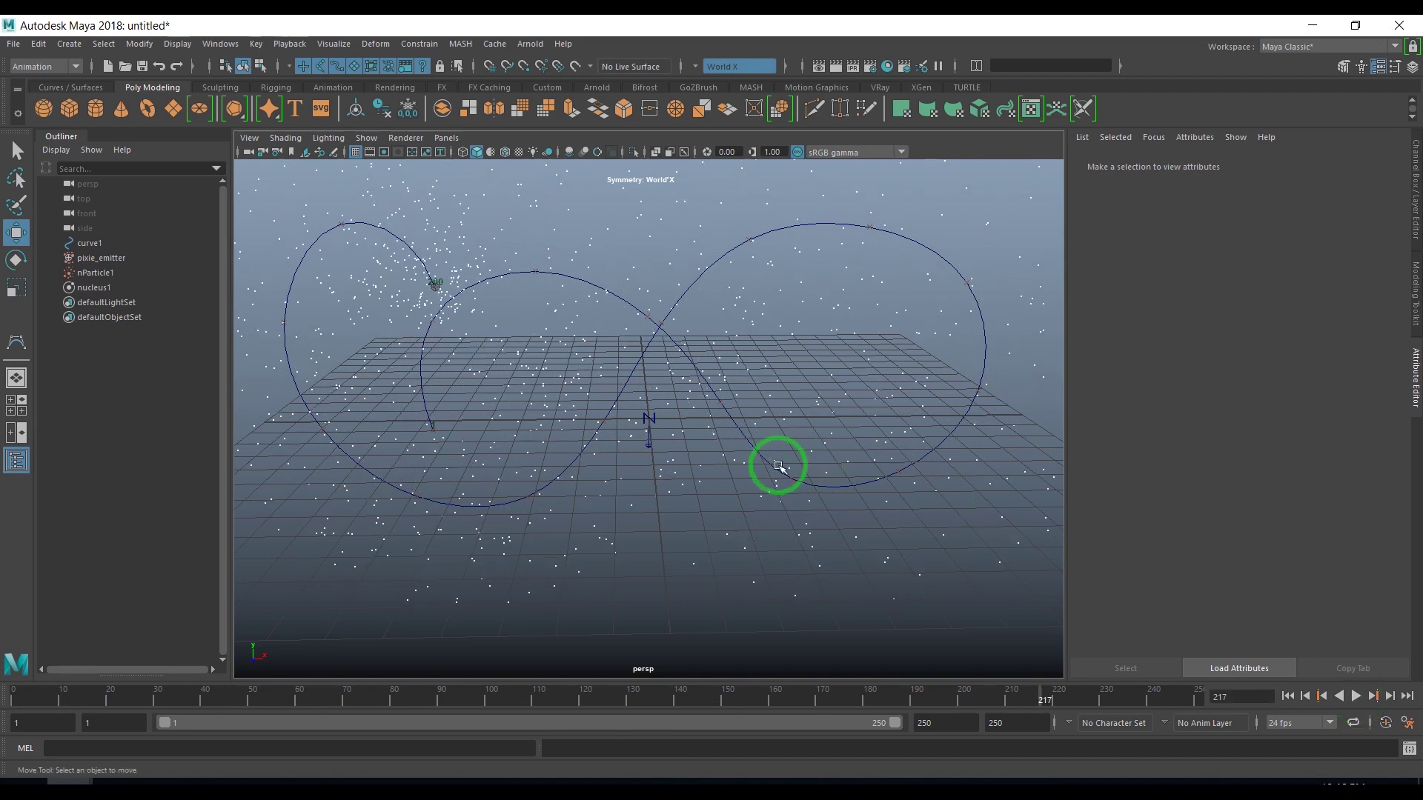
pyautogui.scroll(-3, 696, 467)
pyautogui.scroll(-1, 696, 466)
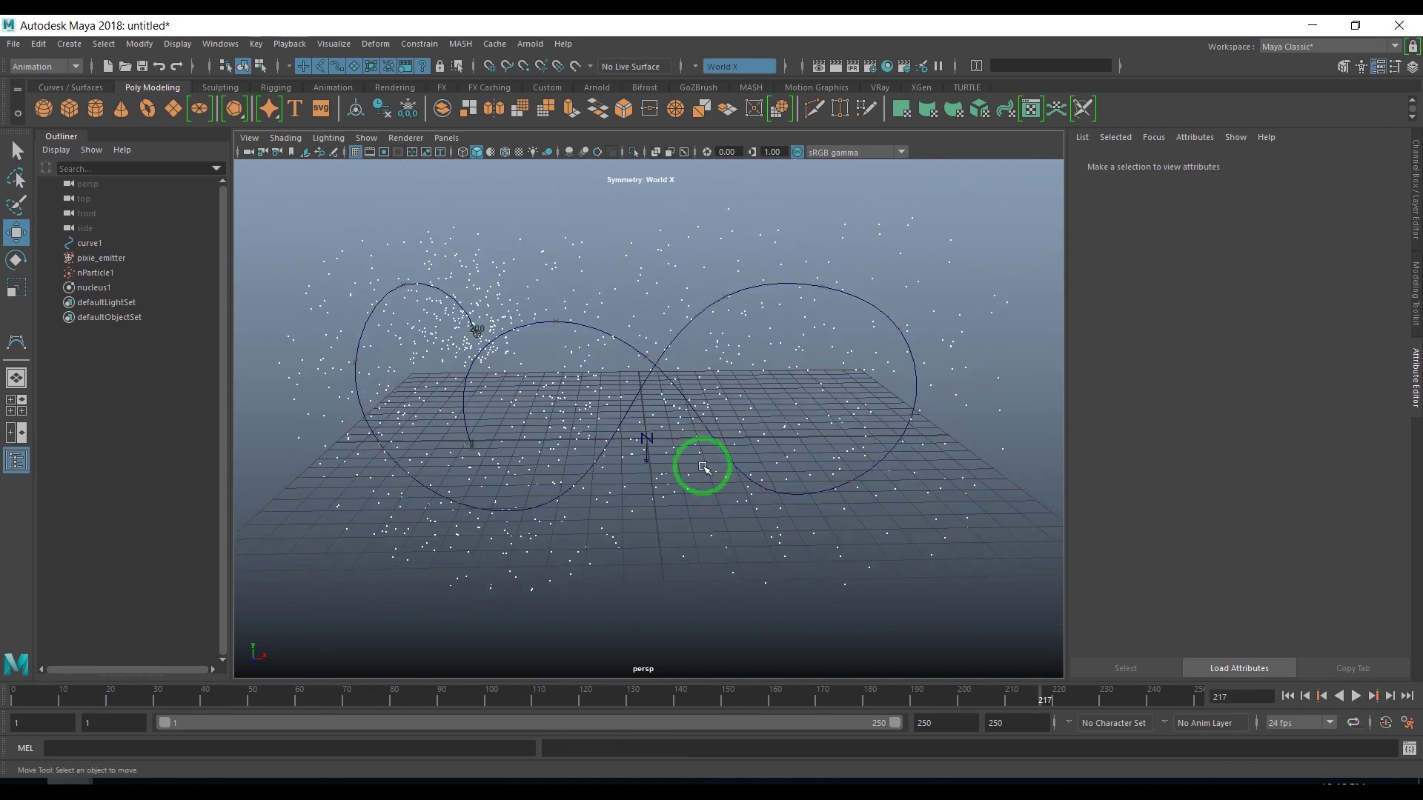
pyautogui.click(1409, 724)
# - Save Playback speed as 24 fps x 1 and replay the particle trail from the first frame
pyautogui.scroll(-2, 617, 428)
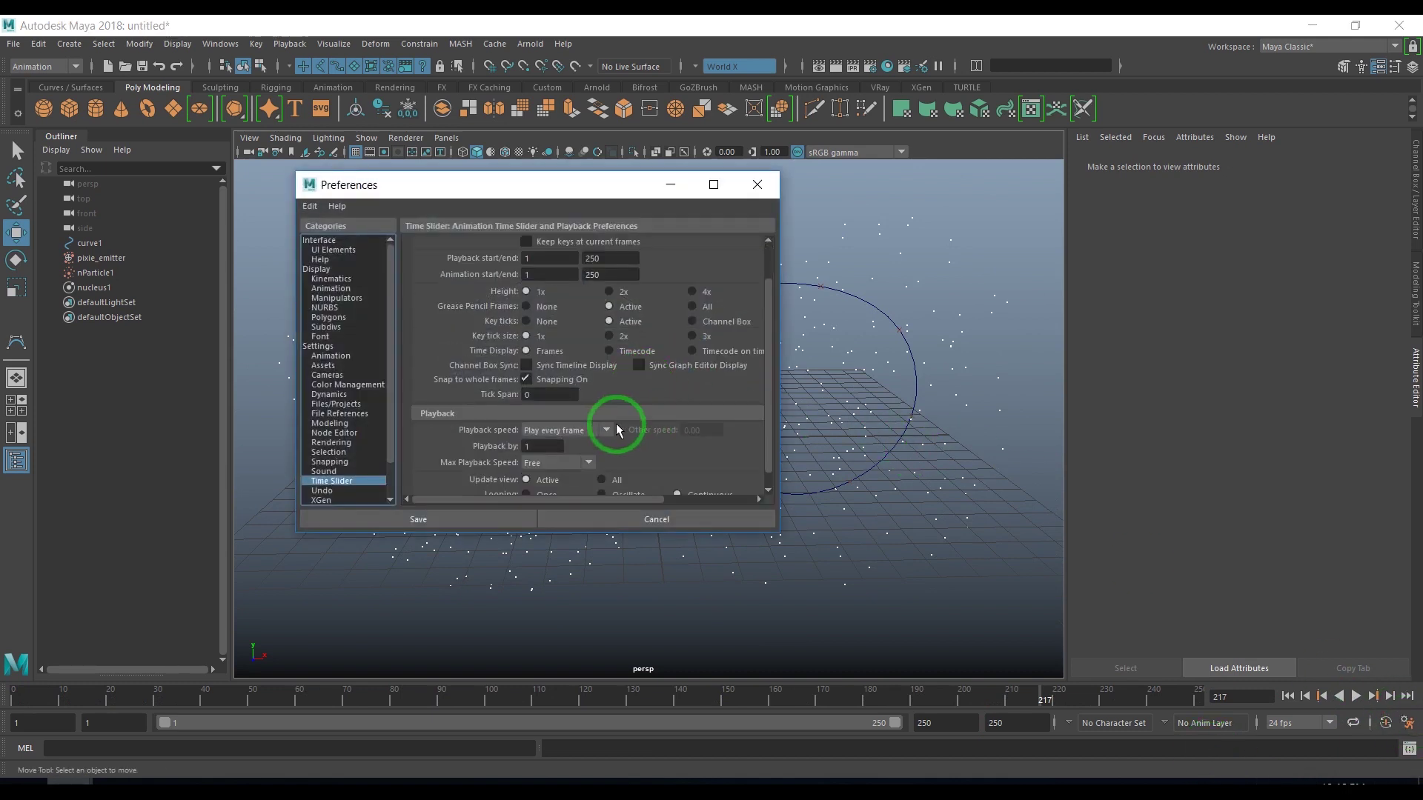
pyautogui.click(593, 430)
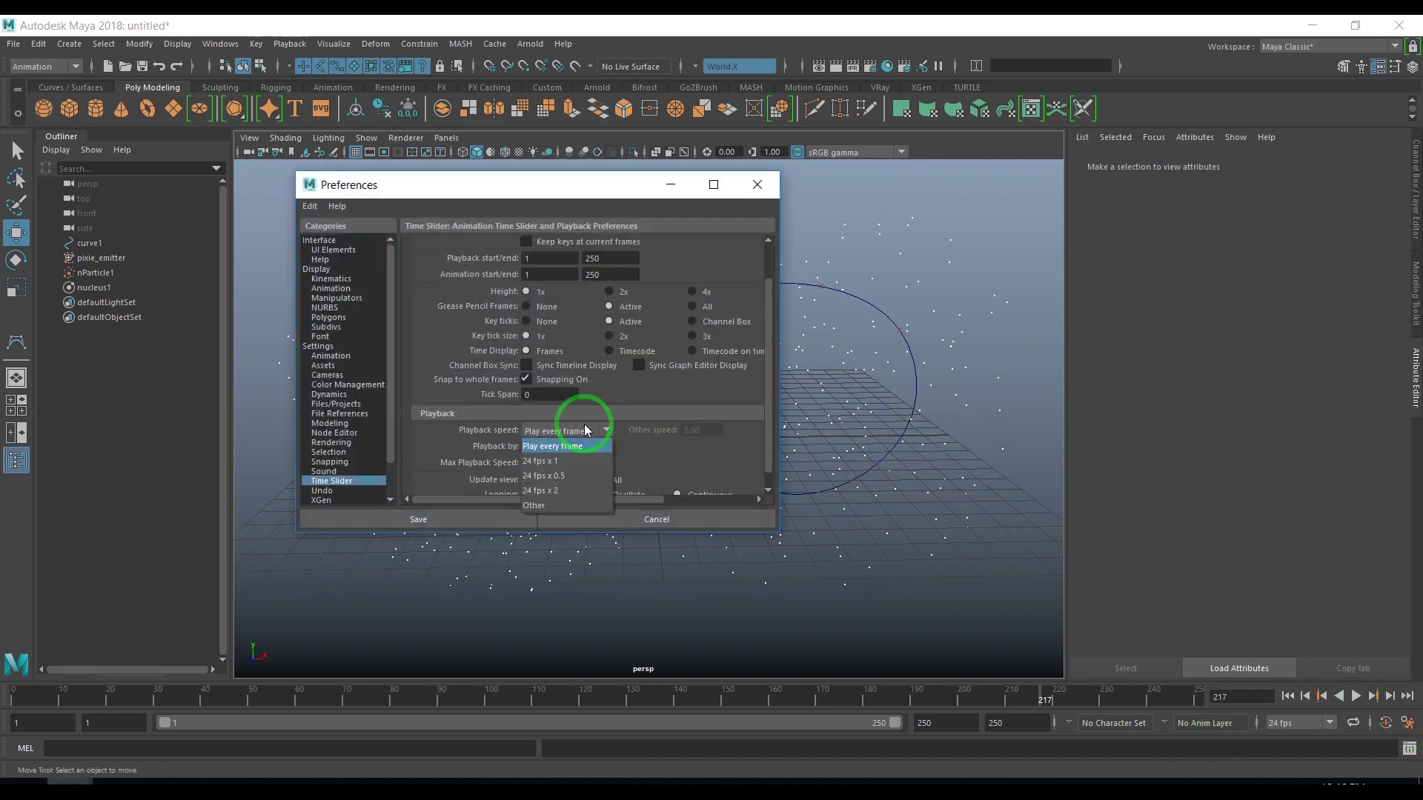
pyautogui.click(582, 461)
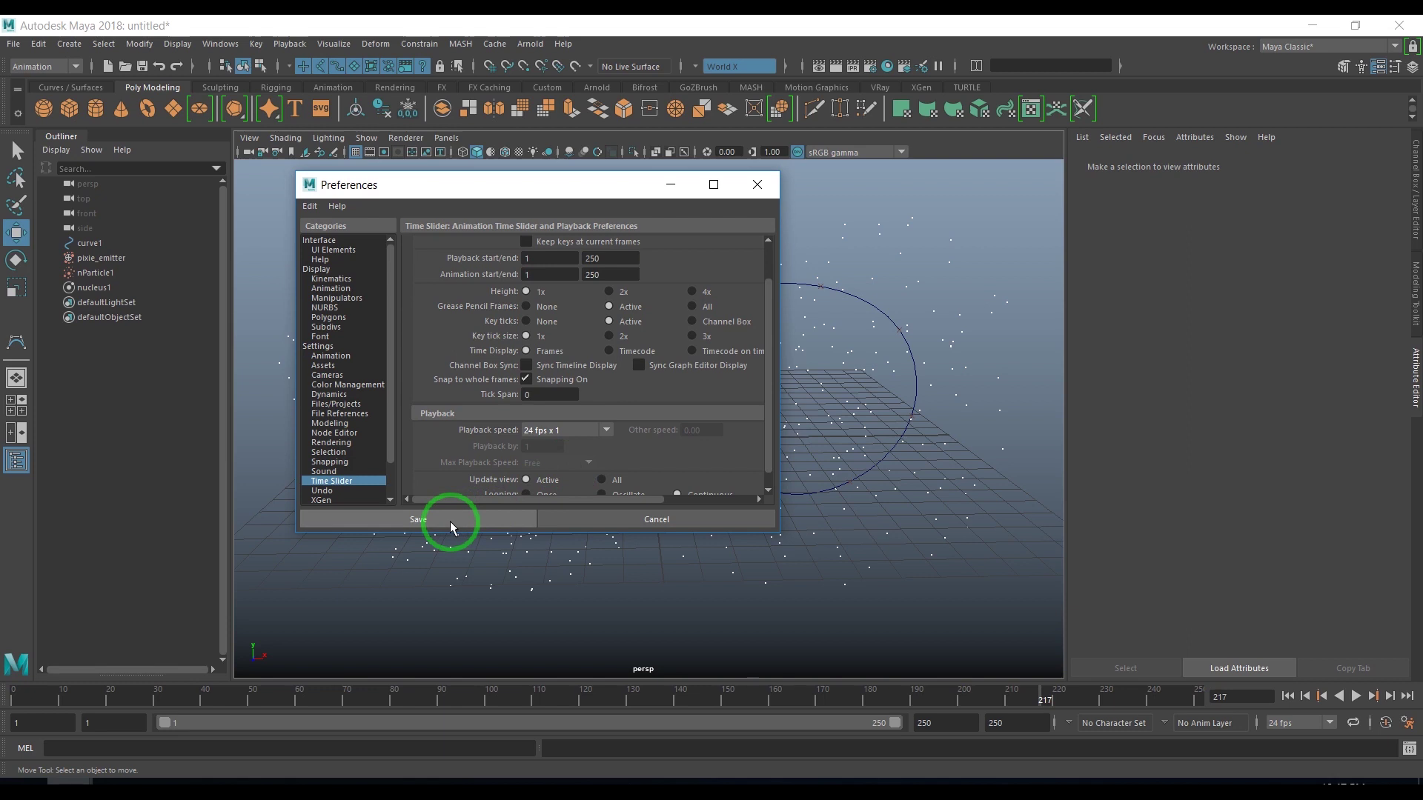
pyautogui.click(451, 521)
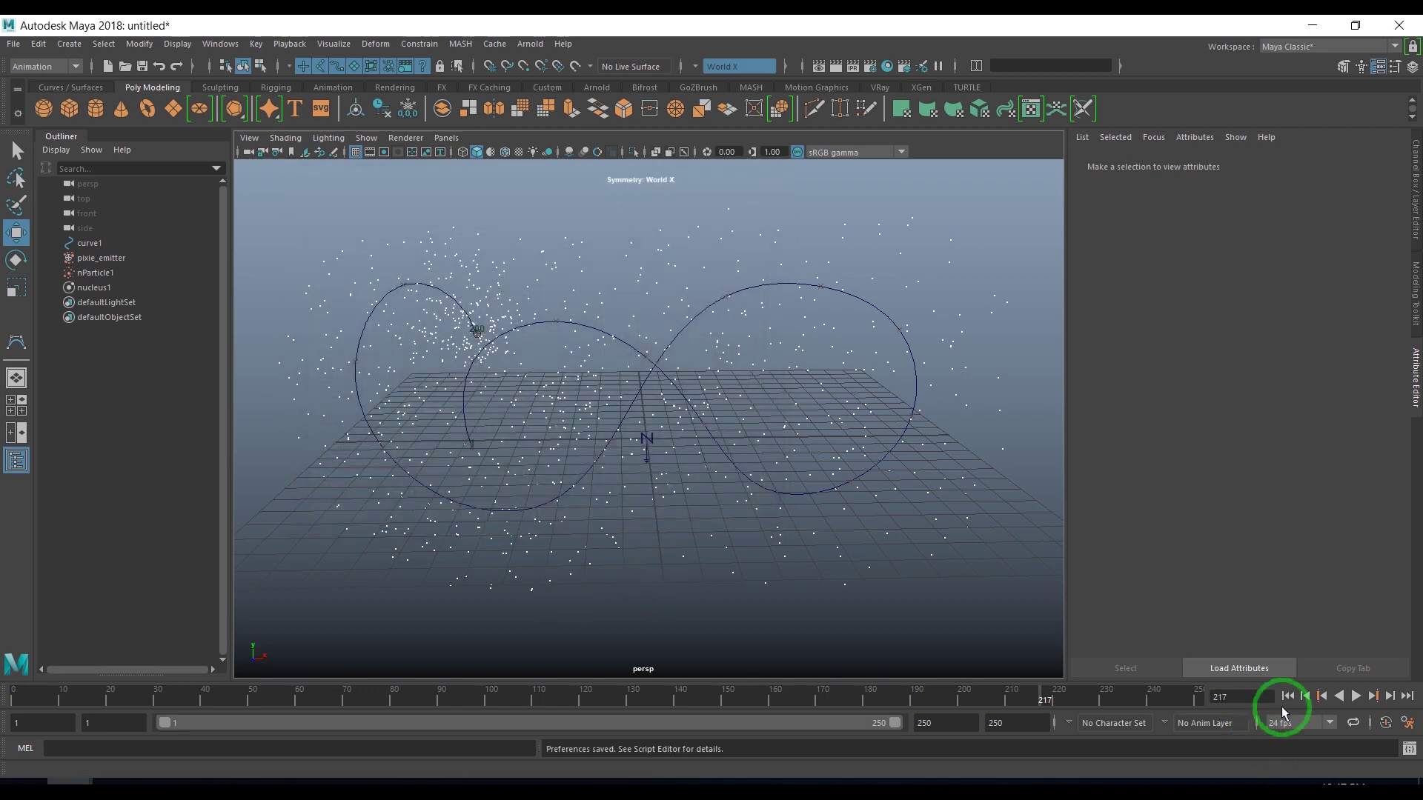
pyautogui.click(1287, 696)
pyautogui.click(1355, 696)
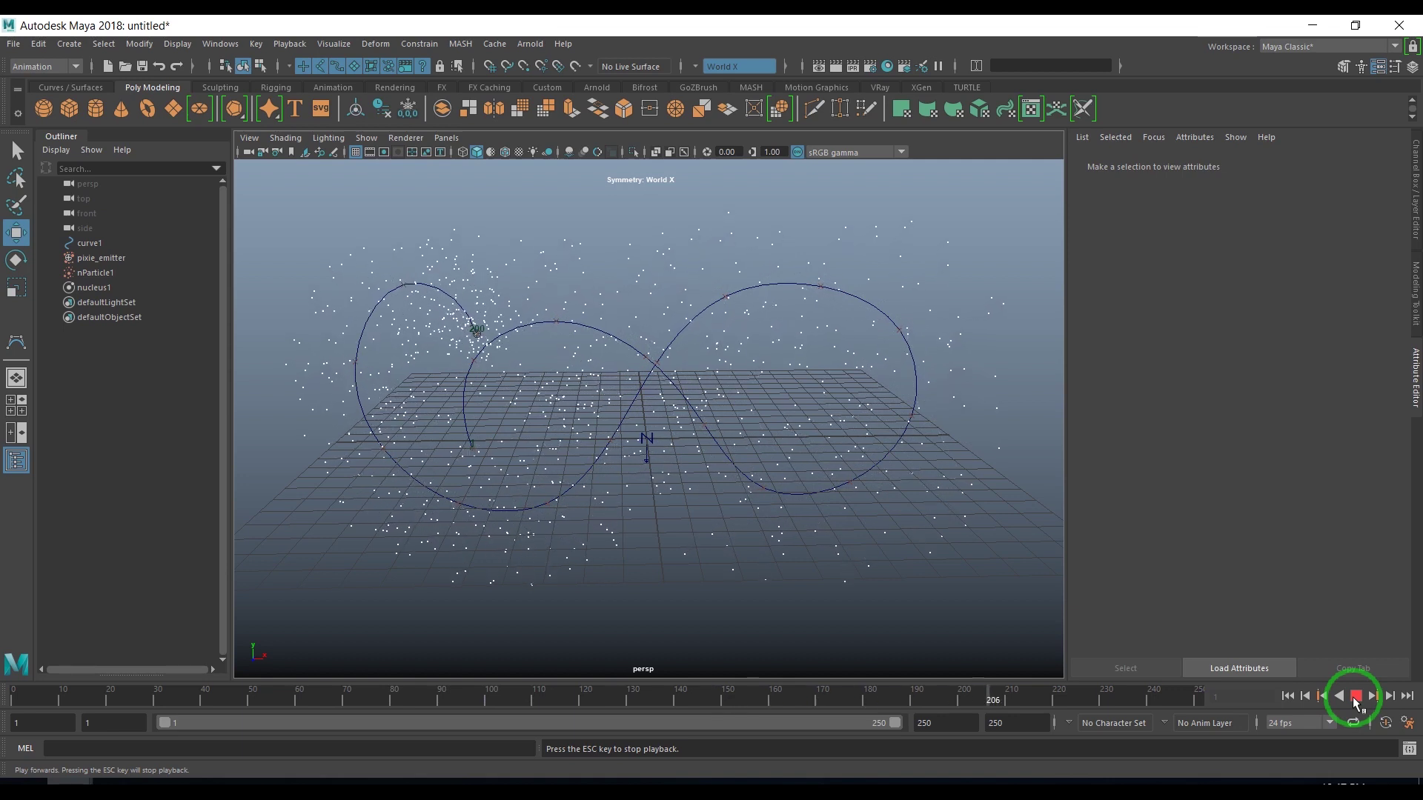
# - Select pixie_emitter and try Min Distance 0.2 and Max Distance 0.35, previewing the result
pyautogui.click(1355, 698)
pyautogui.click(100, 258)
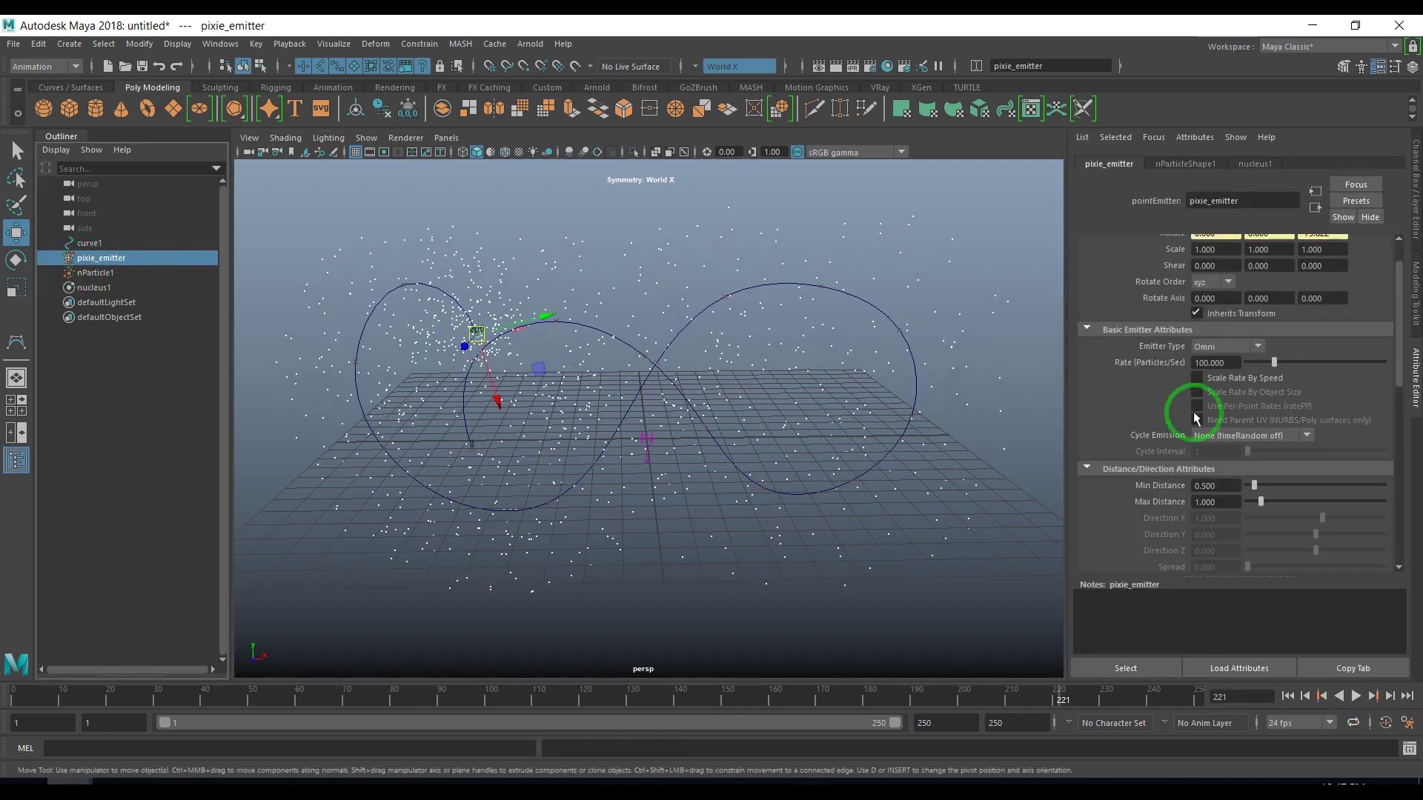
pyautogui.doubleClick(1219, 486)
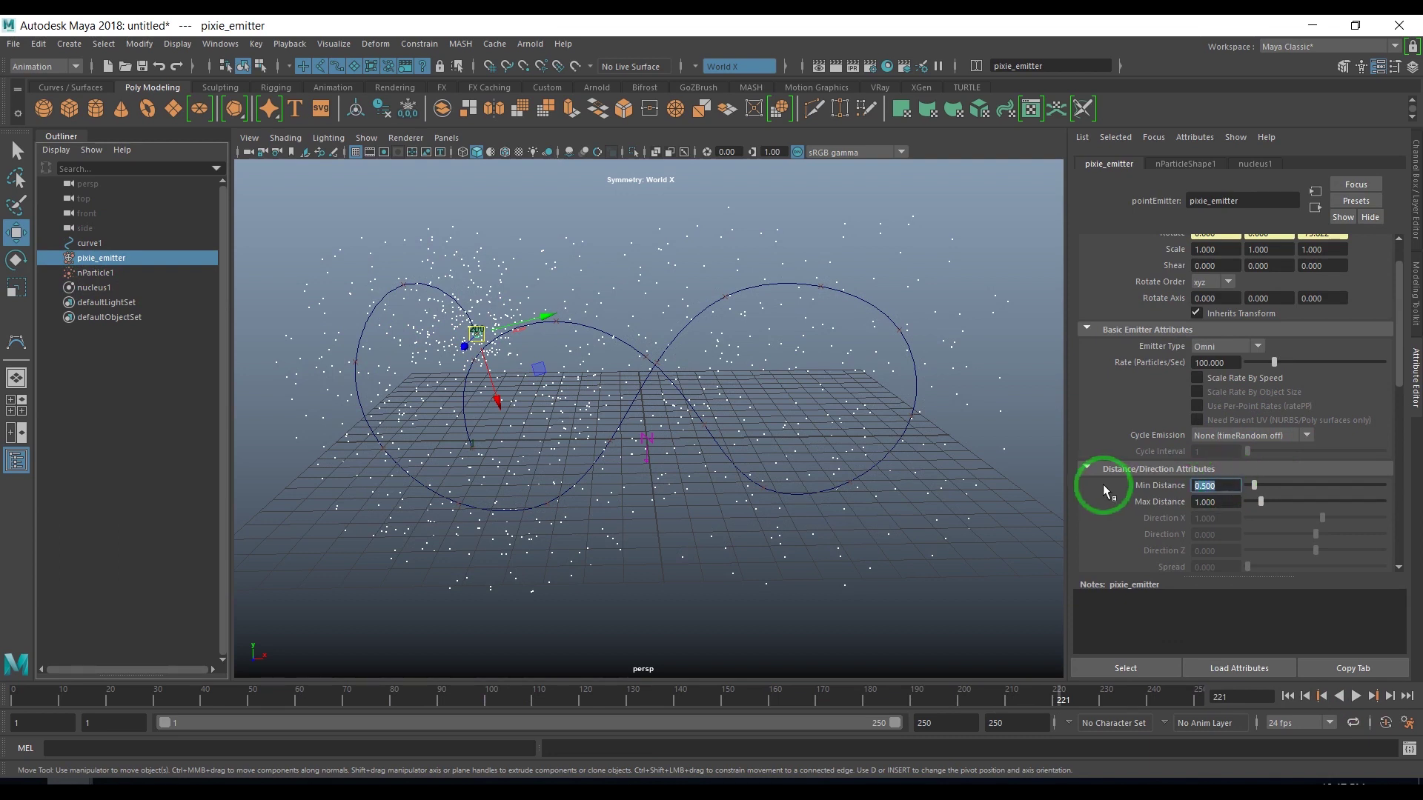
pyautogui.write('0.2')
pyautogui.doubleClick(1212, 502)
pyautogui.write('0')
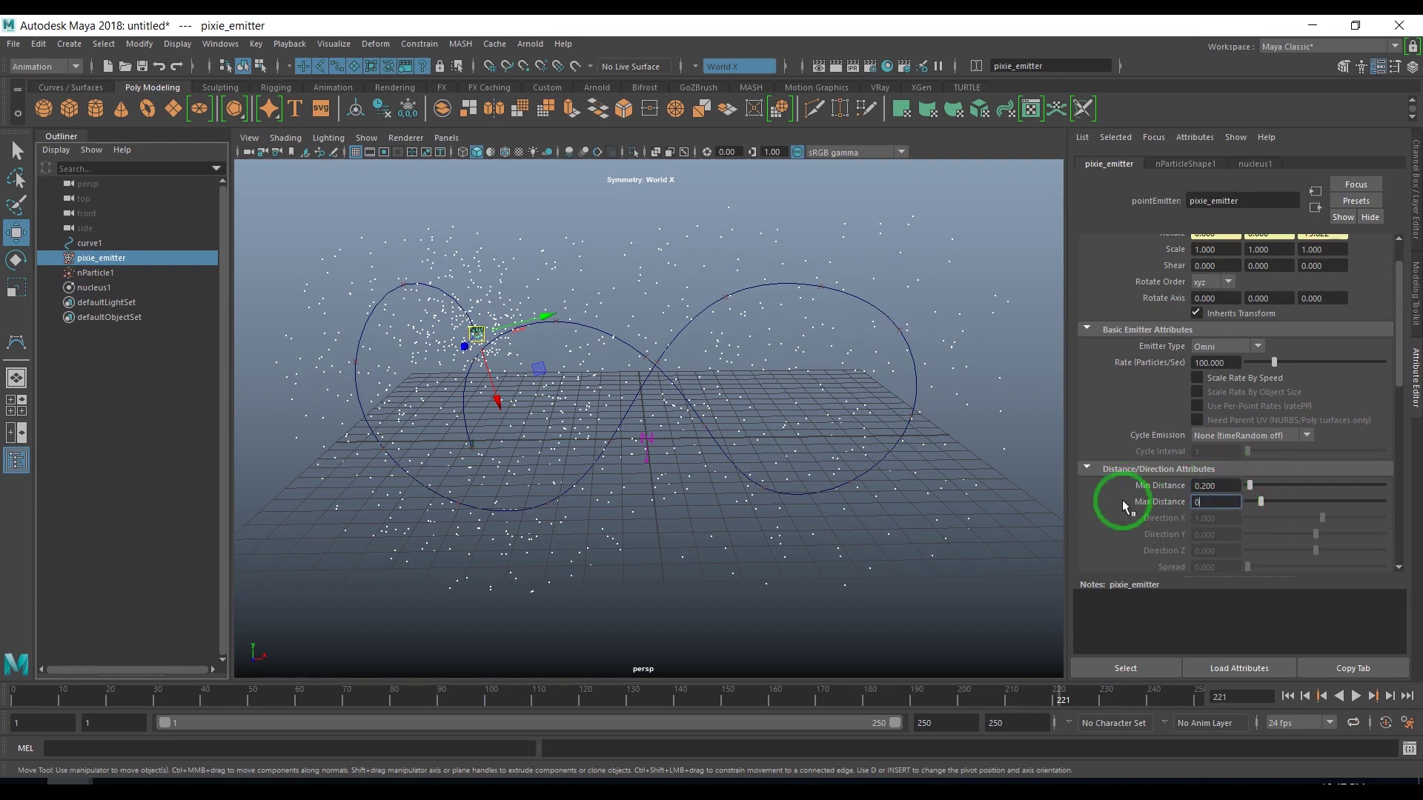
pyautogui.write('.35')
pyautogui.press('Return')
pyautogui.click(1355, 697)
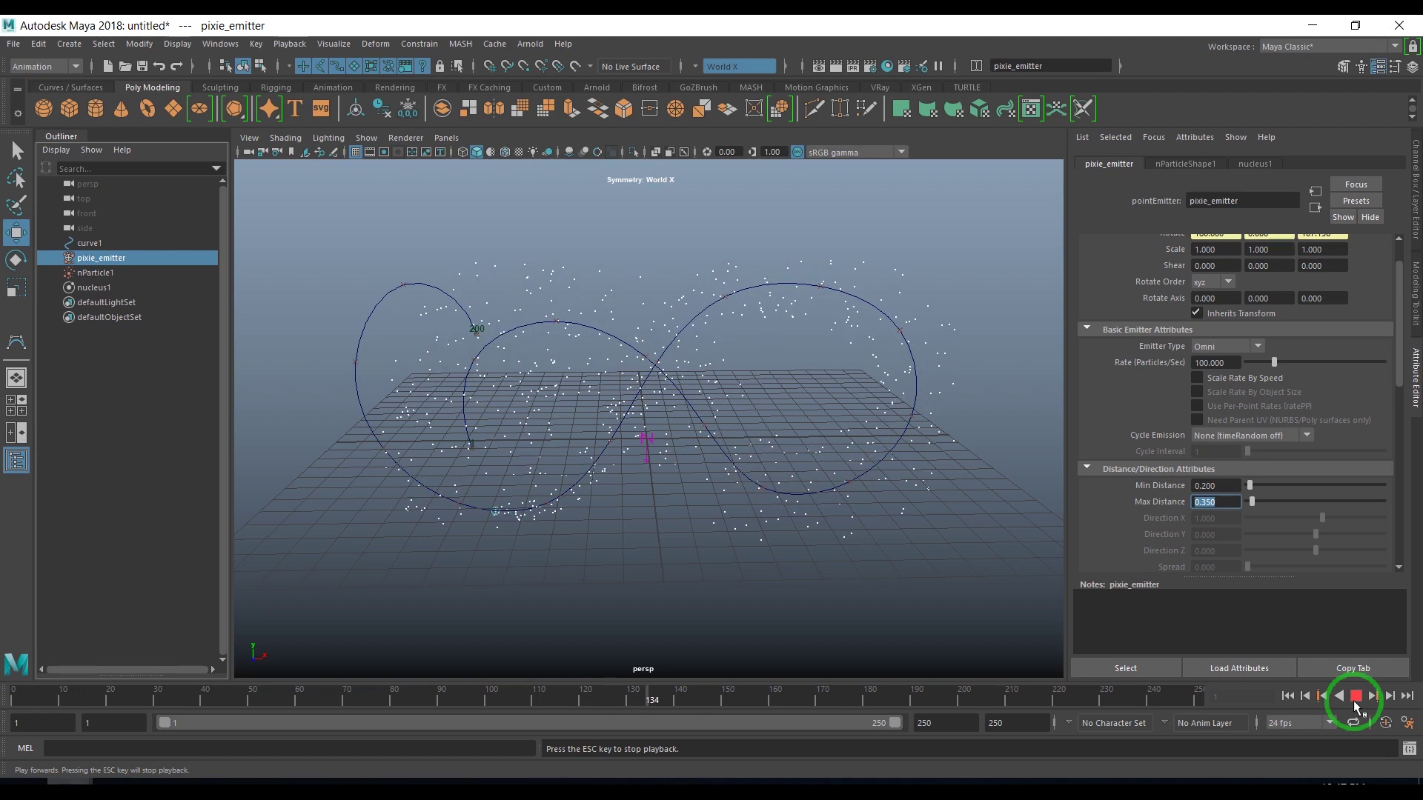
pyautogui.click(1355, 698)
# - Set the pixie_emitter Rate to 250, Min Distance to 0.1 and Max Distance to 0.2
pyautogui.doubleClick(1219, 362)
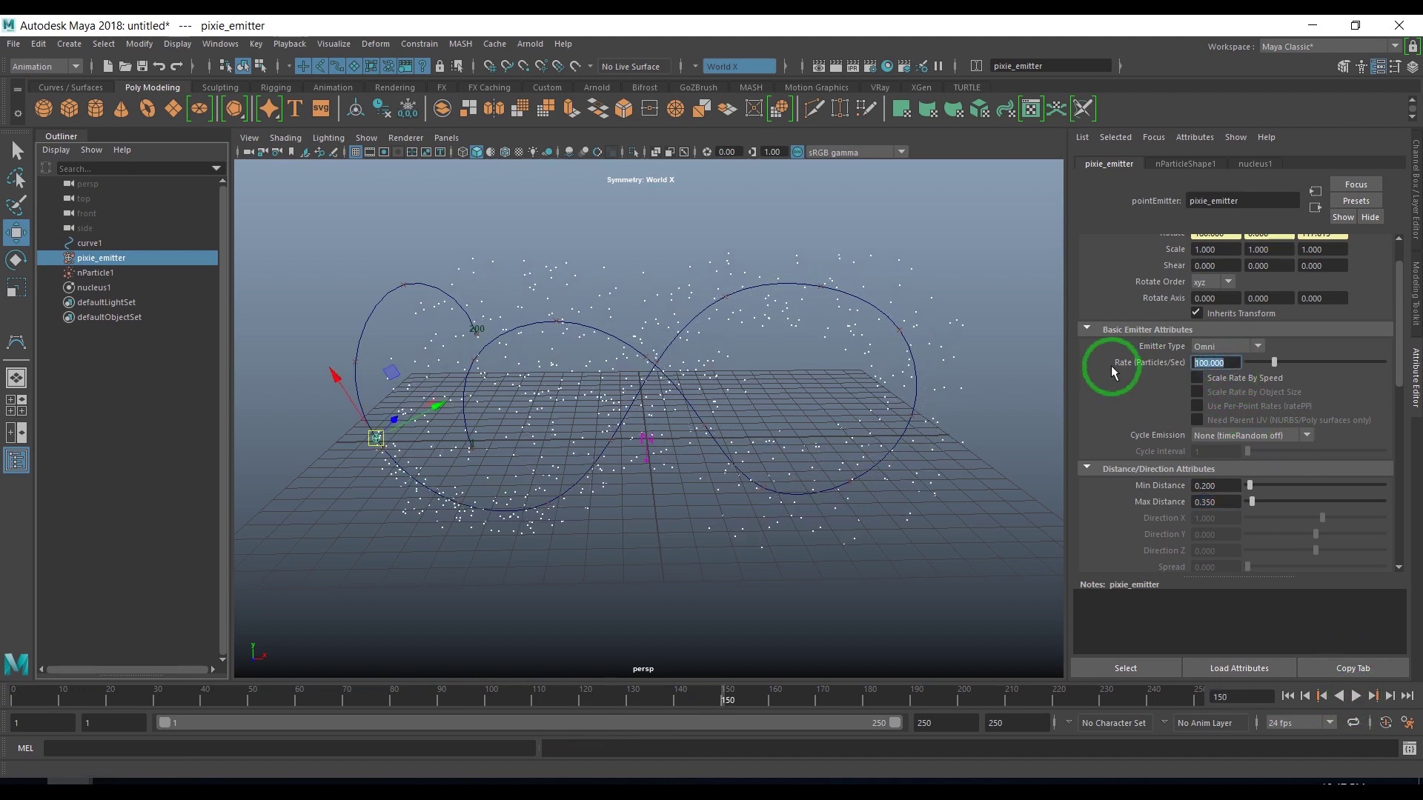
pyautogui.write('250')
pyautogui.press('Return')
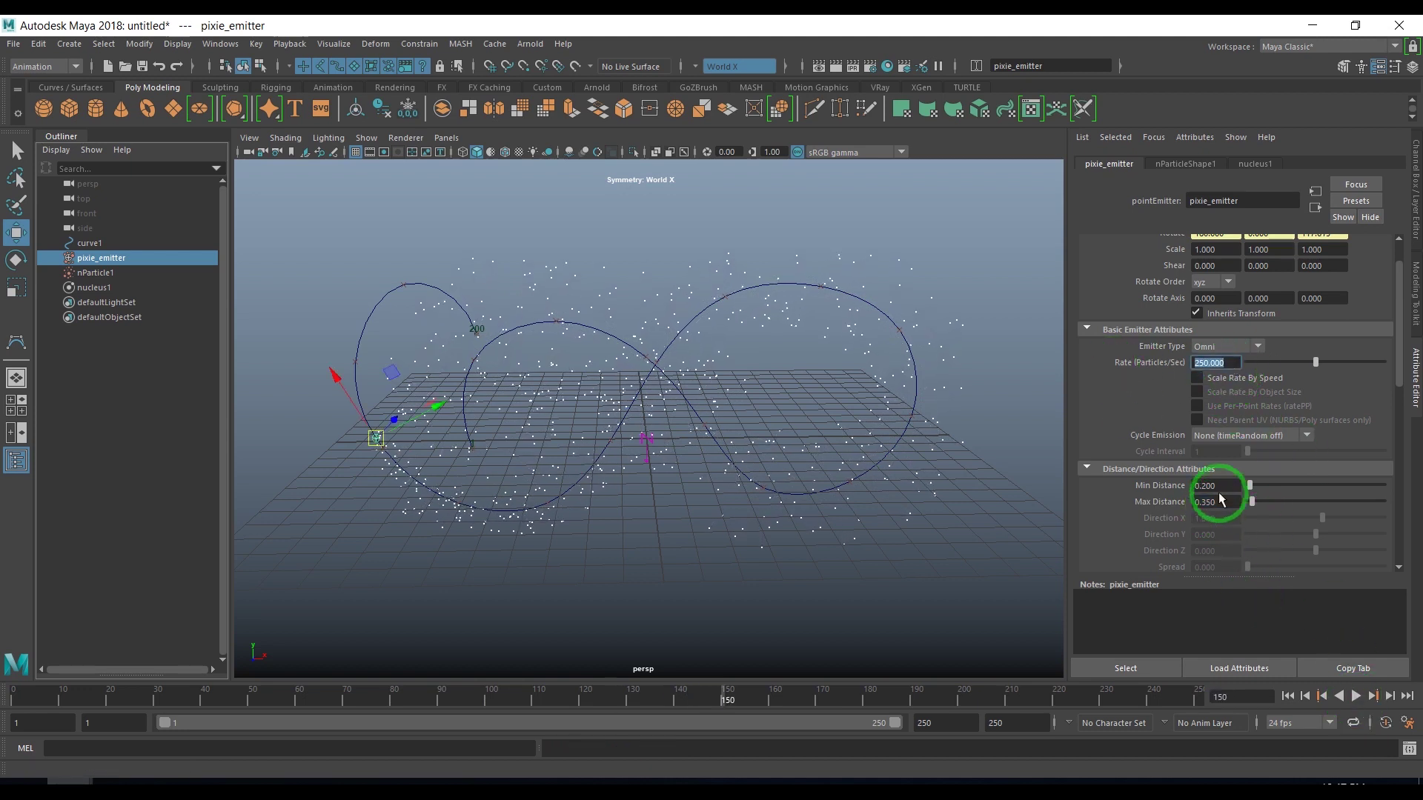
pyautogui.doubleClick(1215, 487)
pyautogui.write('0.1')
pyautogui.press('Tab')
pyautogui.write('0.2')
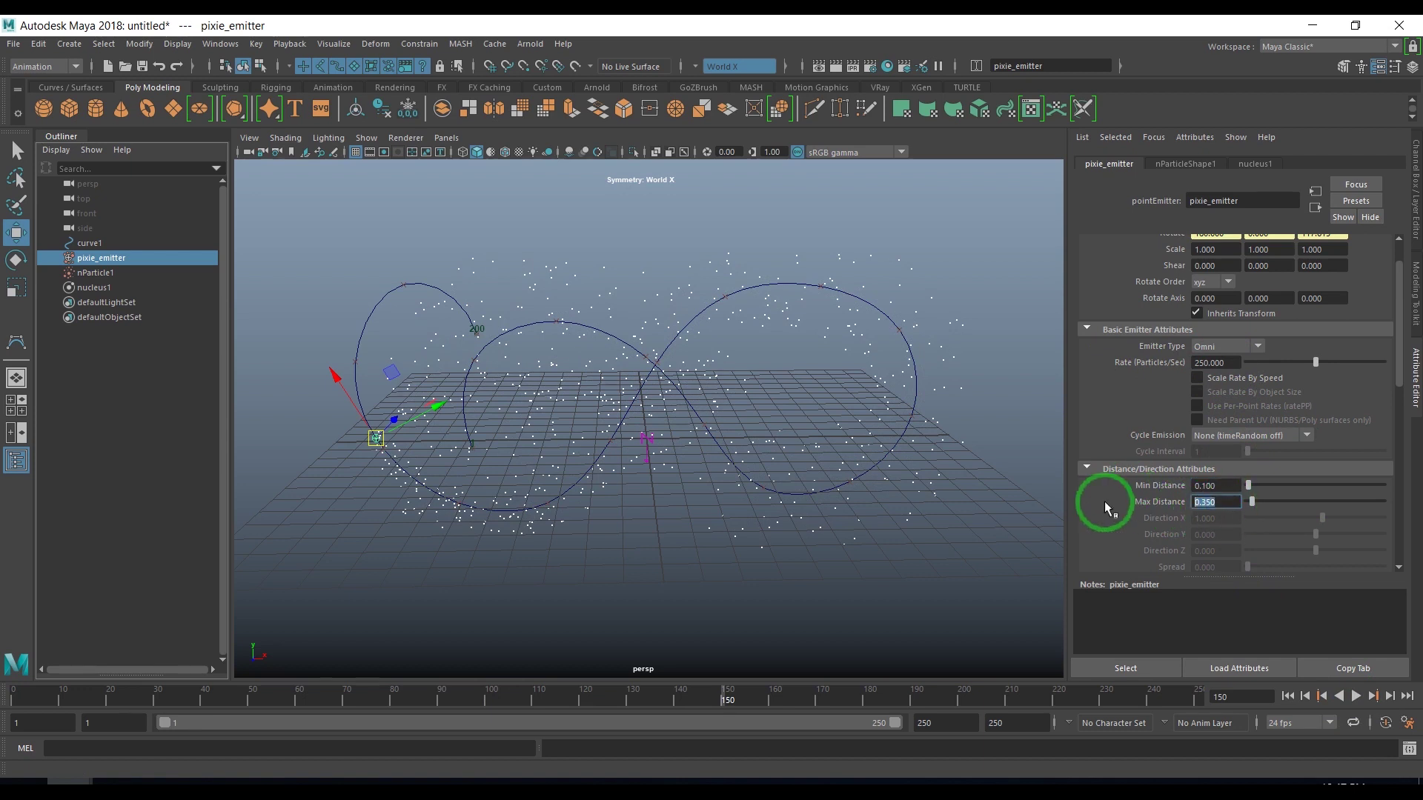
pyautogui.press('Return')
# - Replay the tighter trail from the start and marquee-select nParticle1
pyautogui.click(1287, 696)
pyautogui.click(1354, 697)
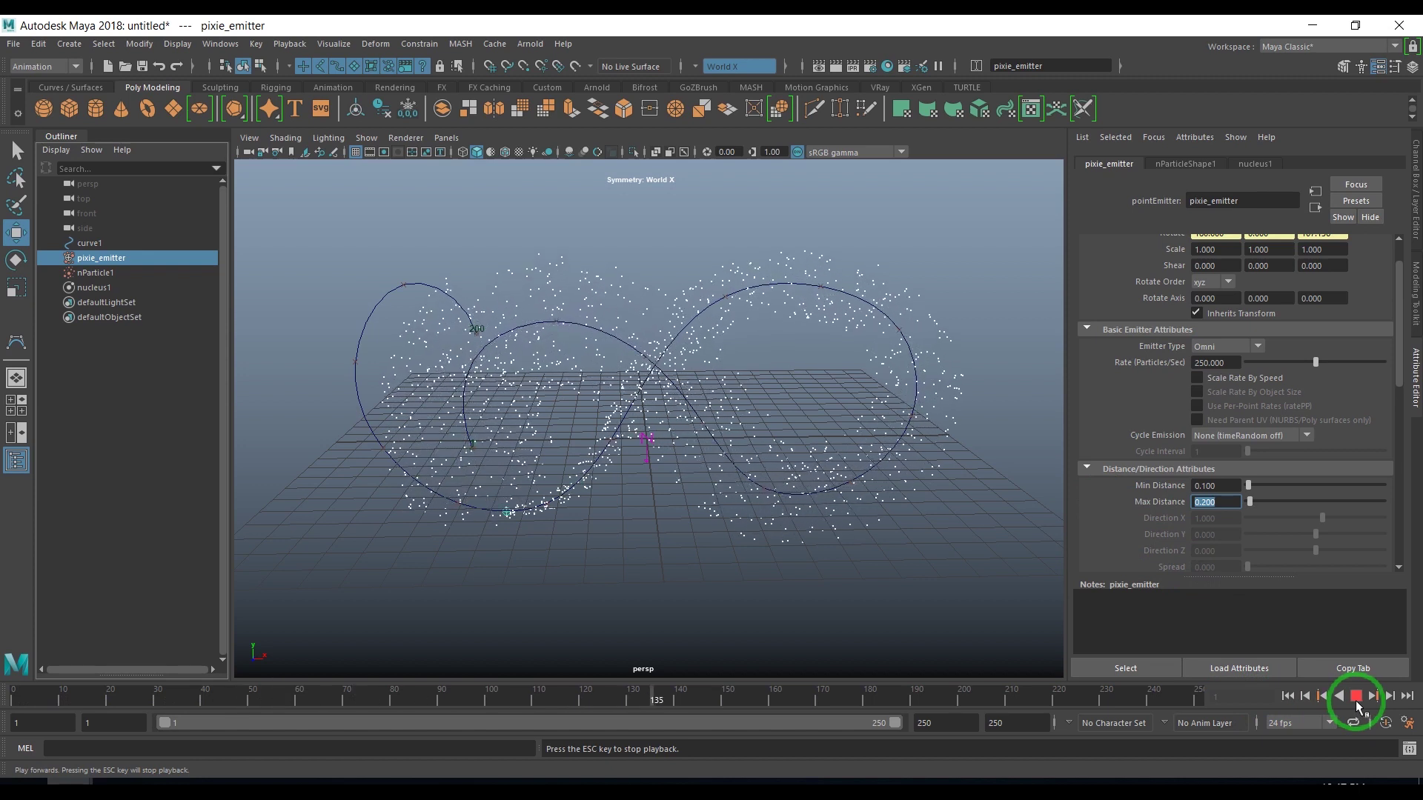
pyautogui.click(1356, 696)
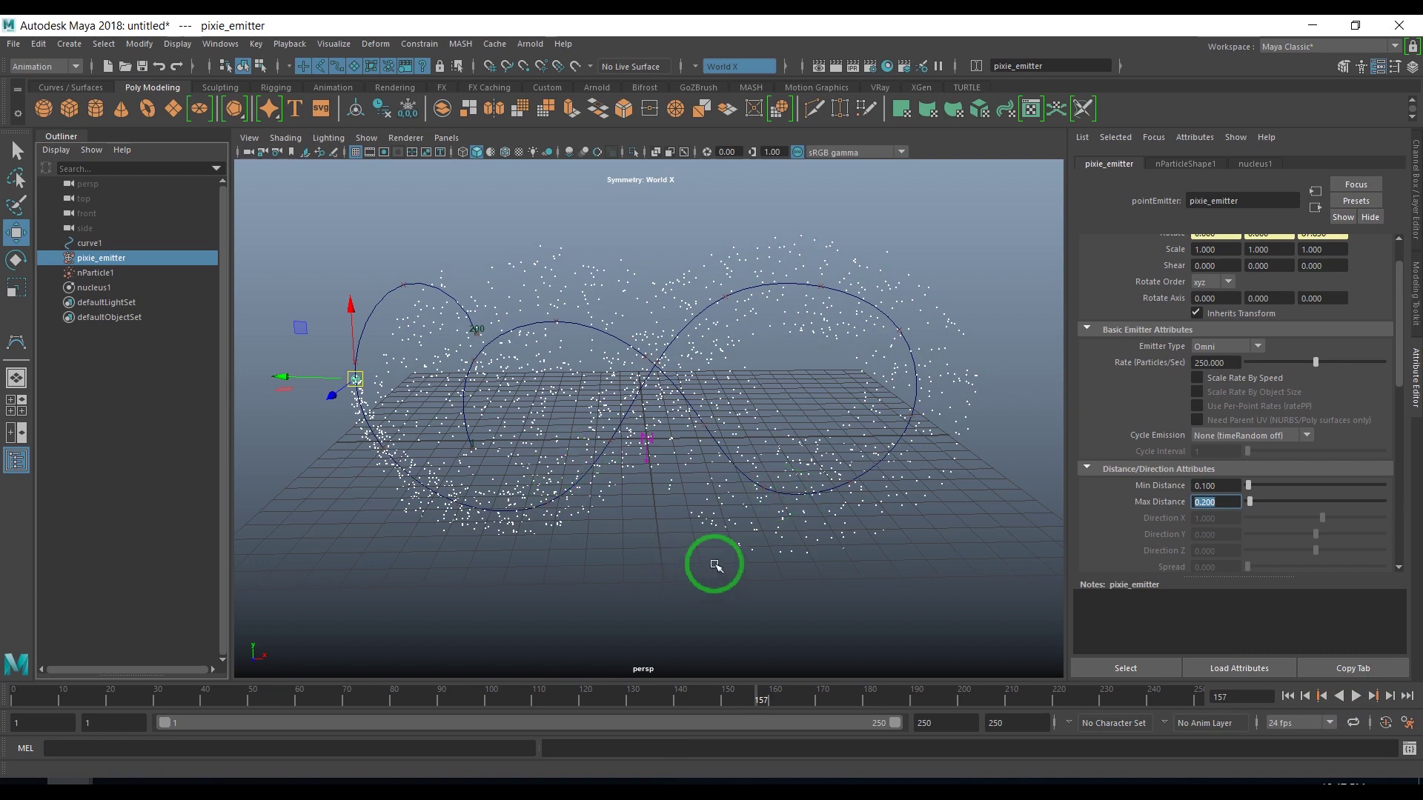
pyautogui.moveTo(699, 510); pyautogui.dragTo(750, 584)
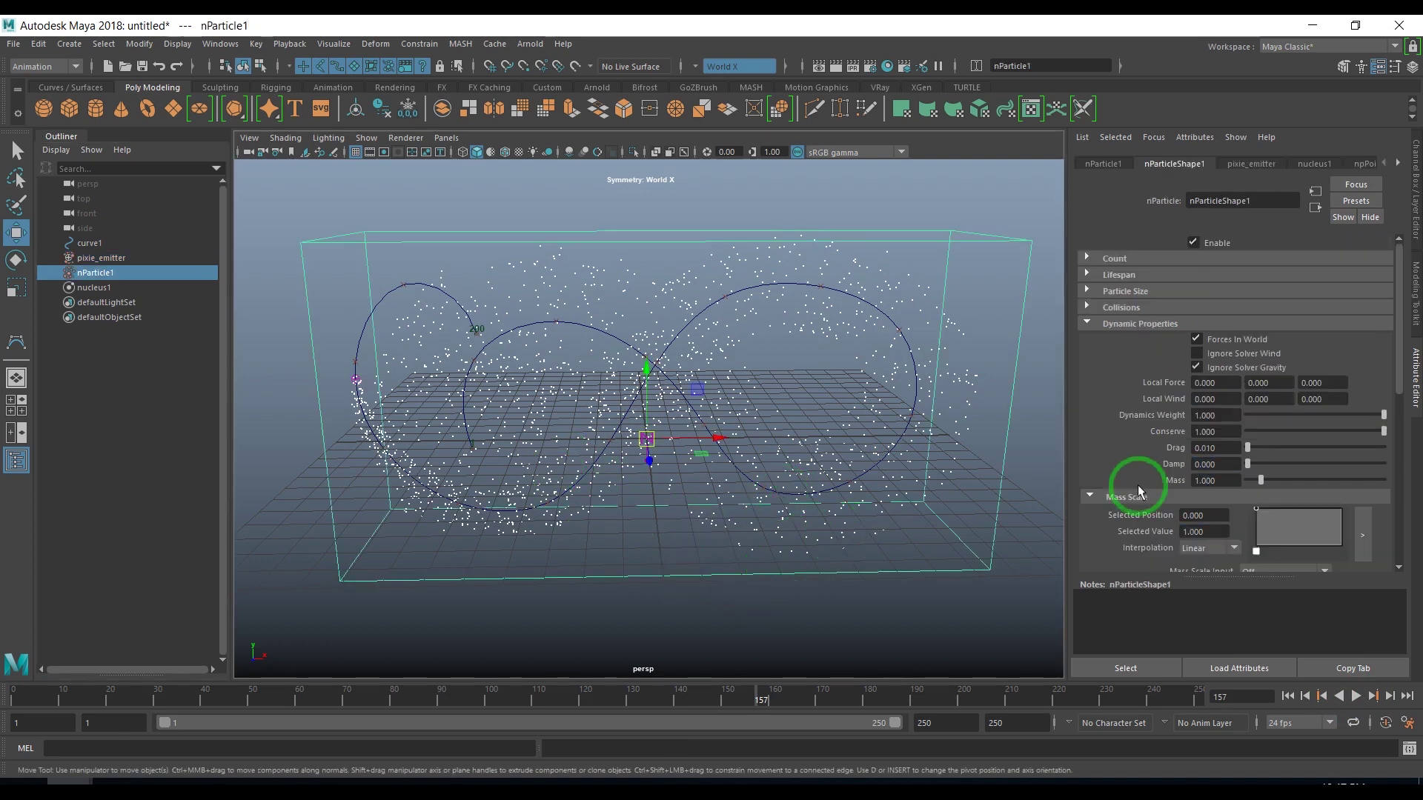
# - Set nParticleShape1 Lifespan Mode to Random range with Lifespan 2 and Lifespan Random 1
pyautogui.click(1131, 325)
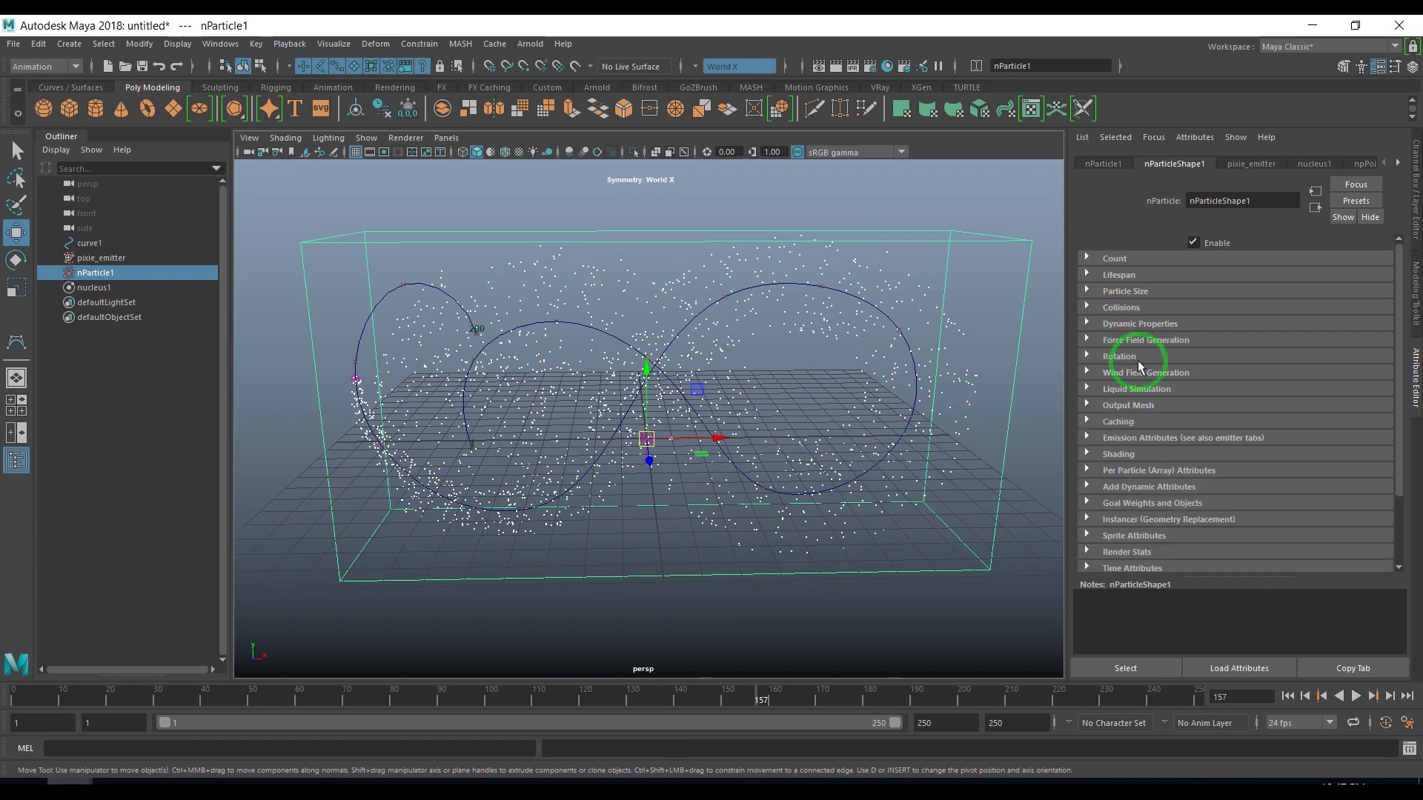
pyautogui.click(1132, 278)
pyautogui.click(1226, 295)
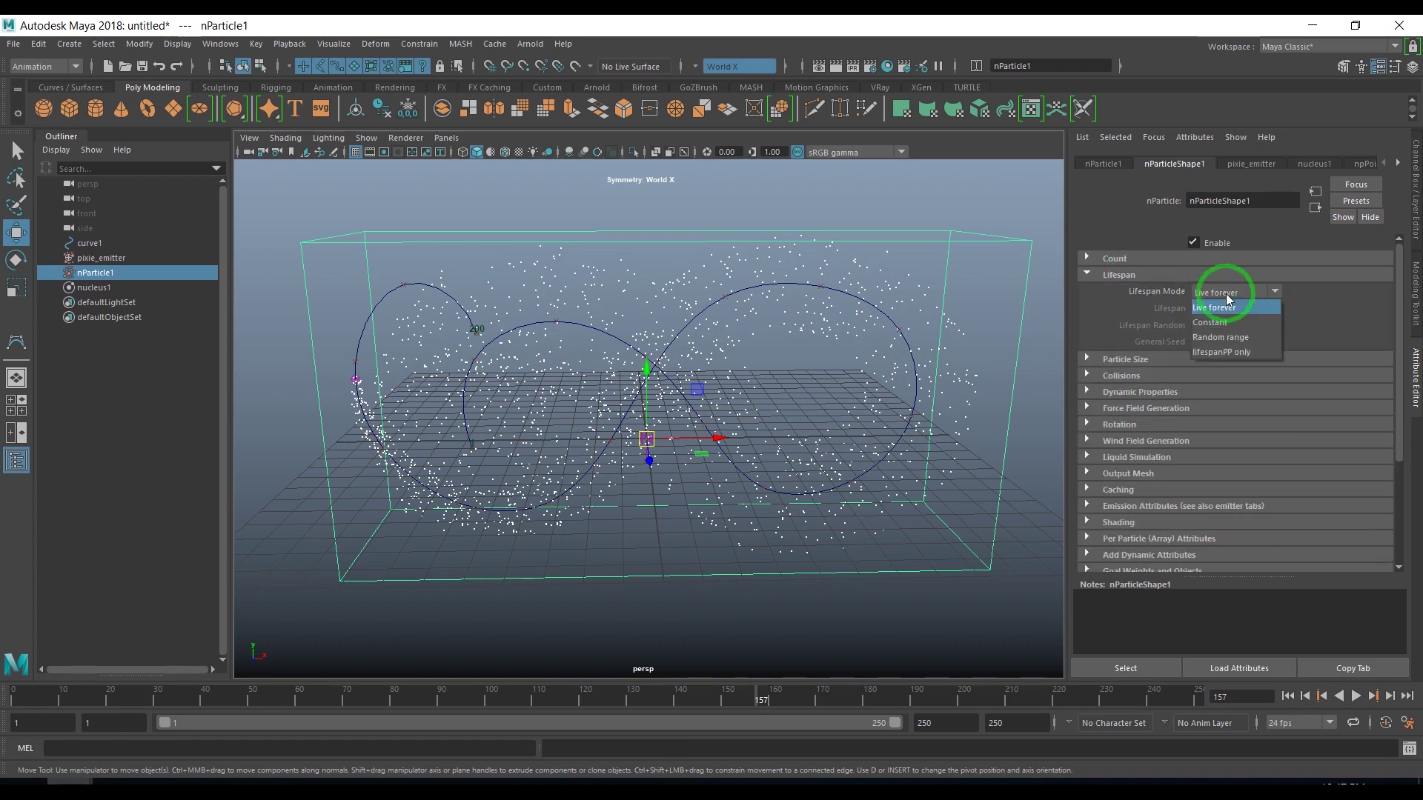
pyautogui.click(1239, 338)
pyautogui.click(1202, 310)
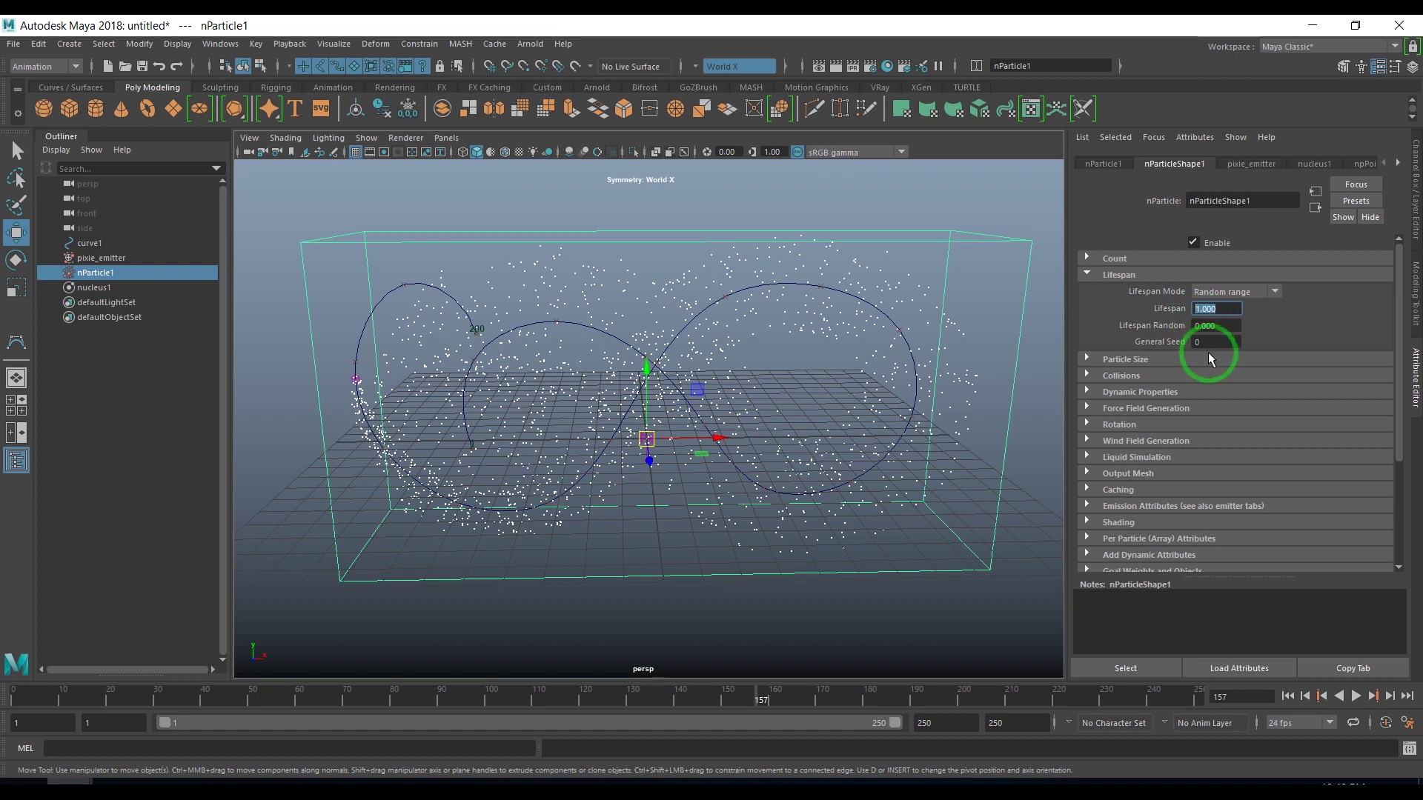
pyautogui.write('2')
pyautogui.press('Tab')
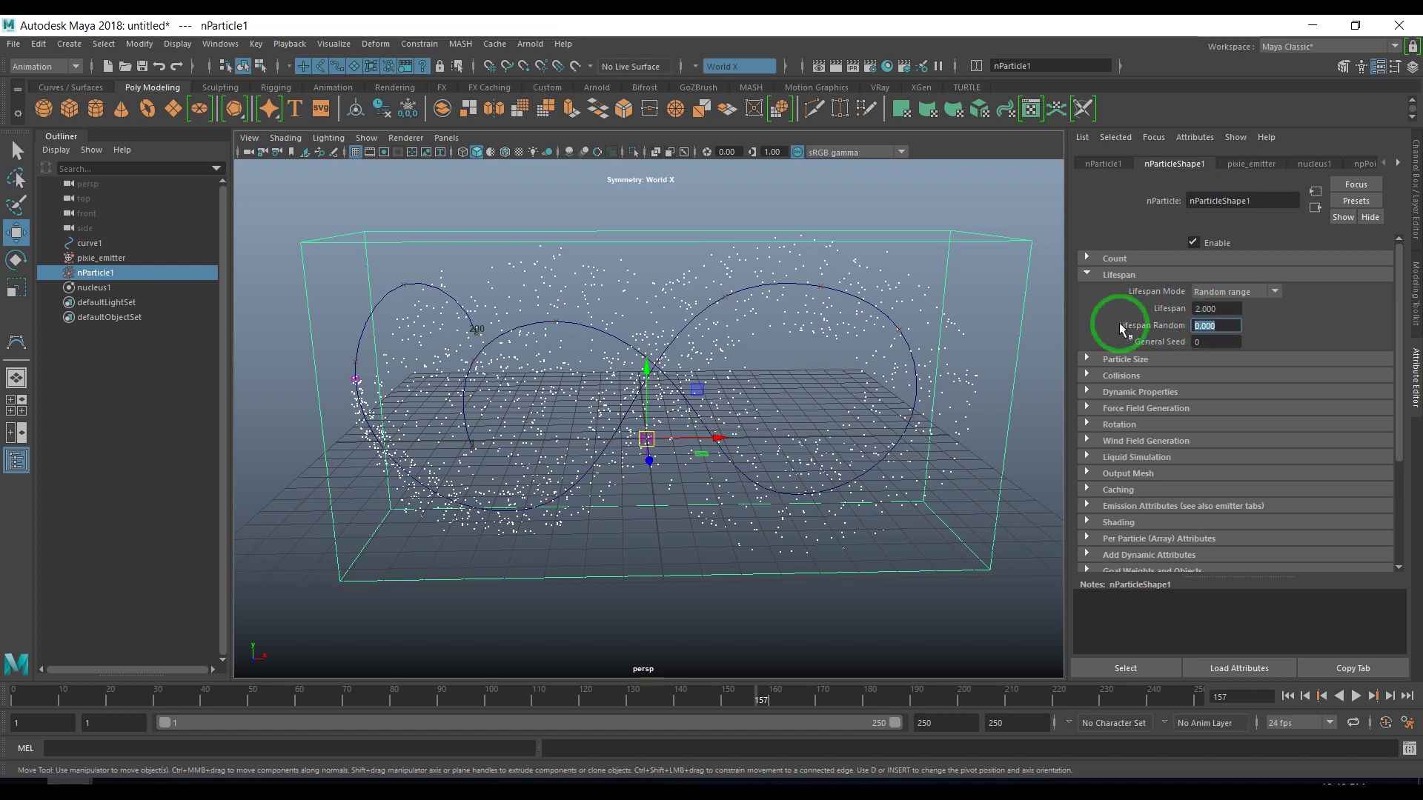
pyautogui.write('1')
pyautogui.press('Return')
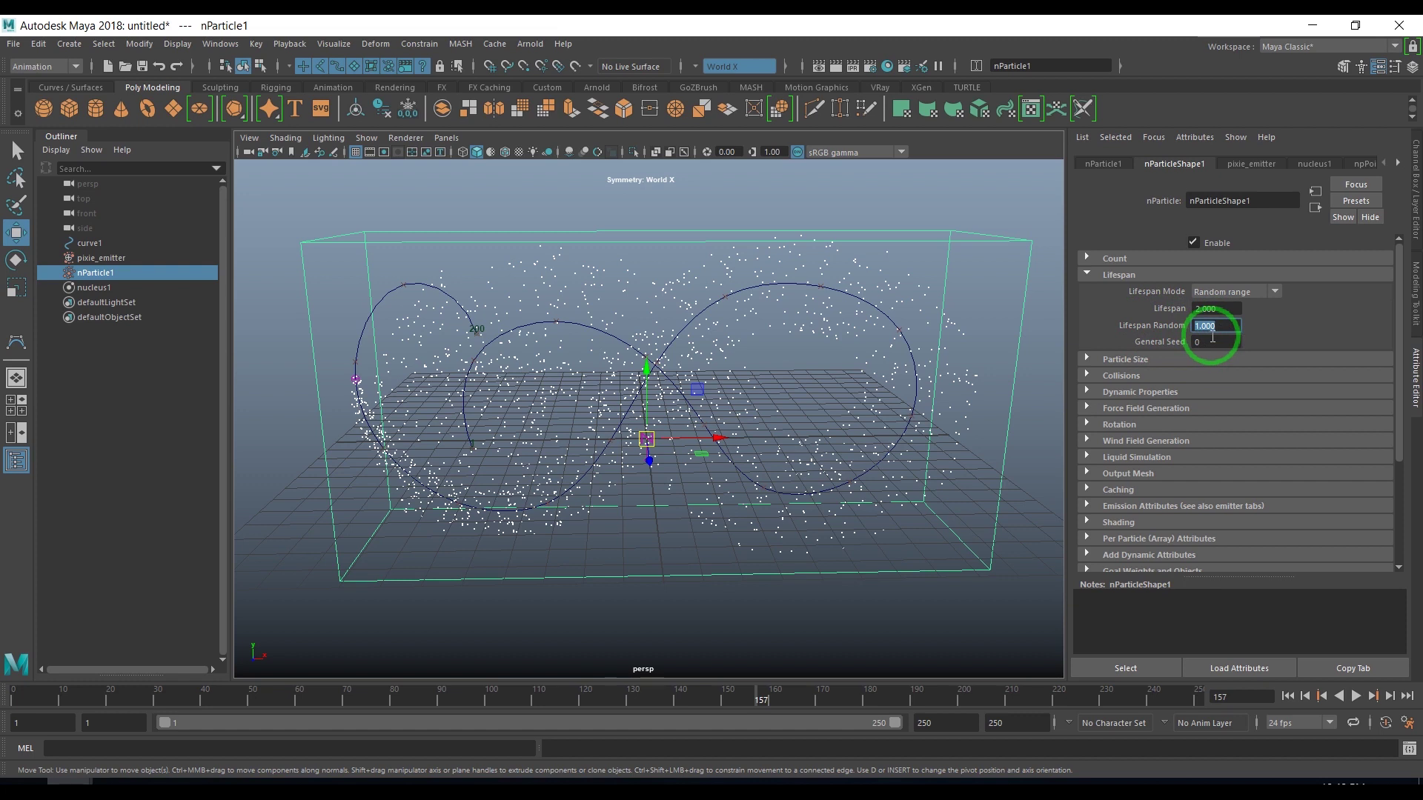
# - Switch Lifespan Mode to Constant, then back to Random range
pyautogui.click(1234, 293)
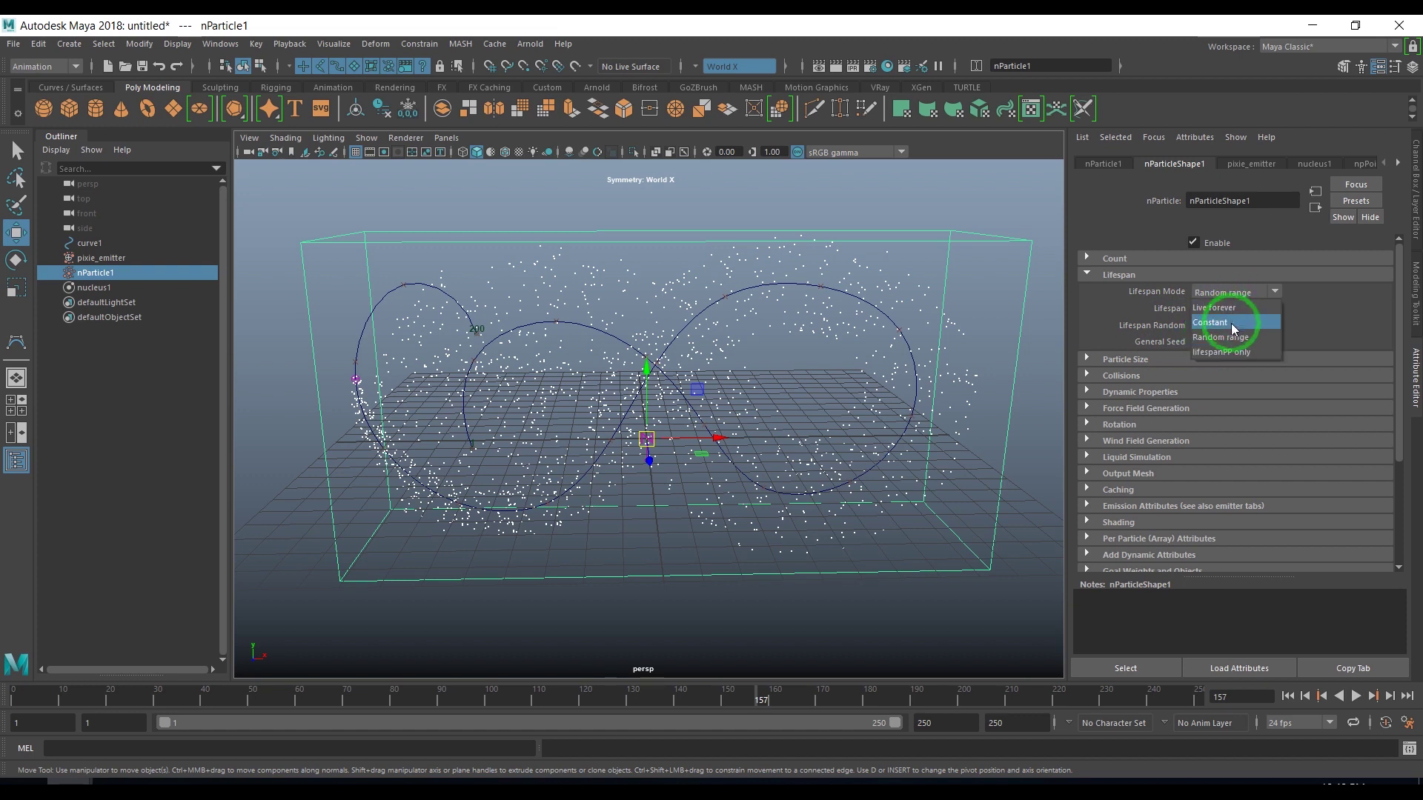
pyautogui.click(1227, 320)
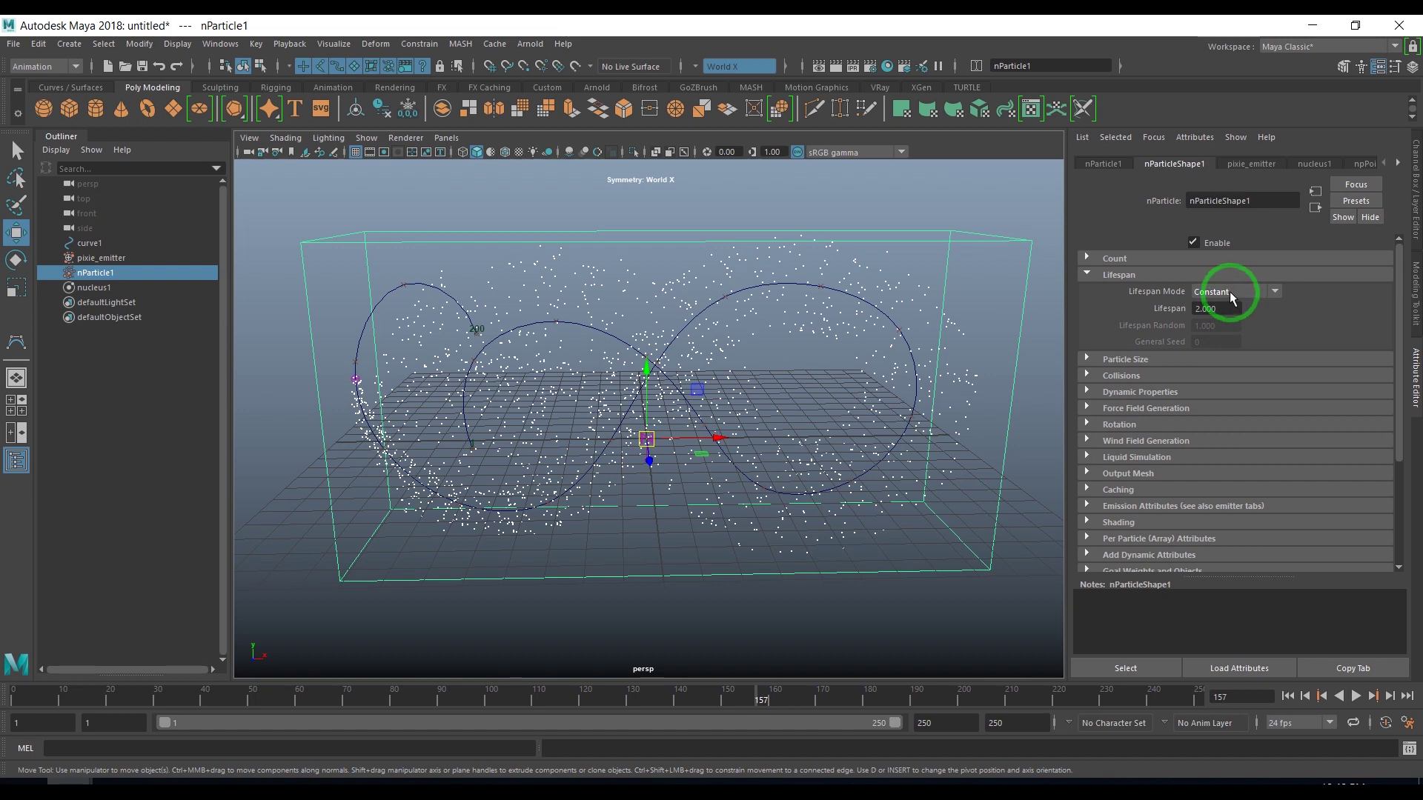
pyautogui.click(1234, 293)
pyautogui.click(1233, 337)
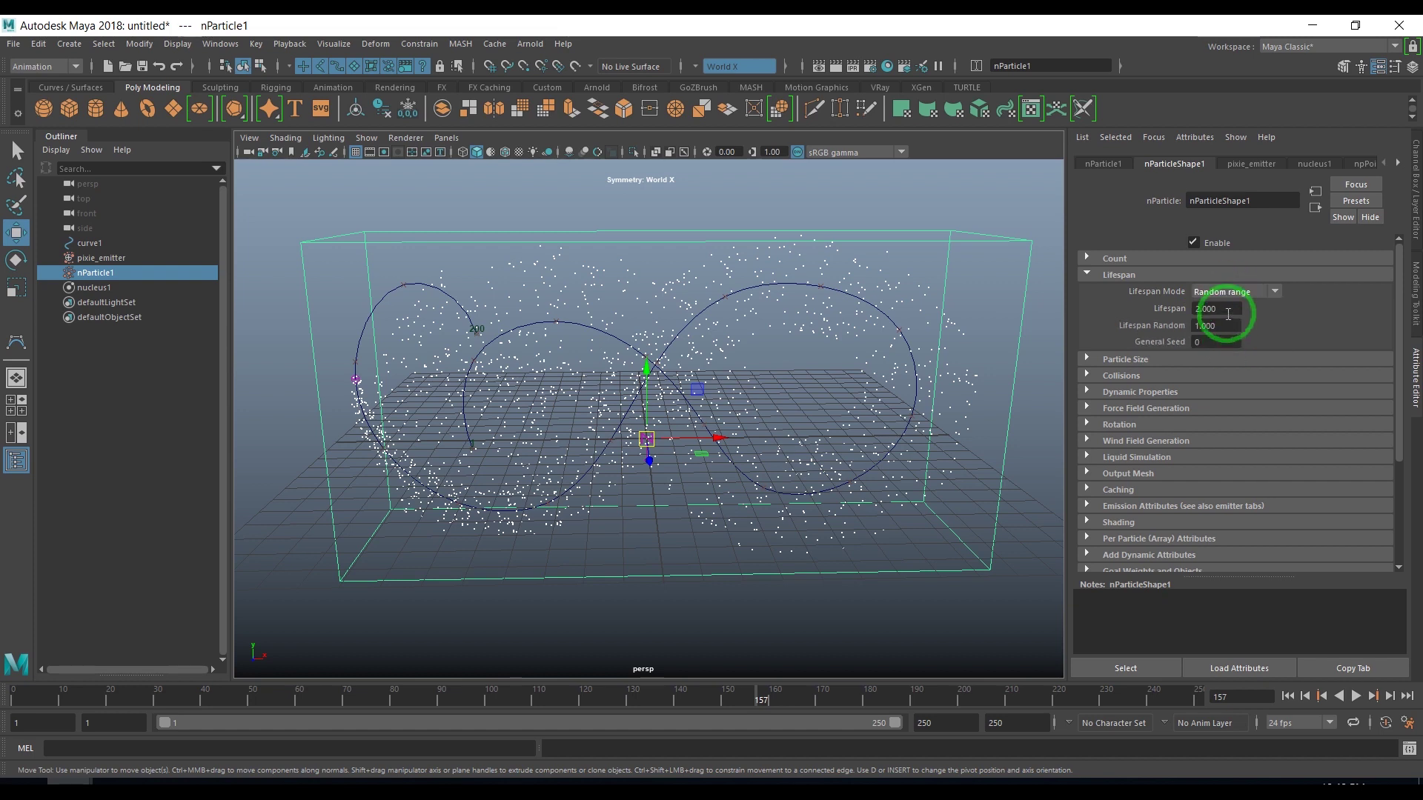
pyautogui.click(1188, 309)
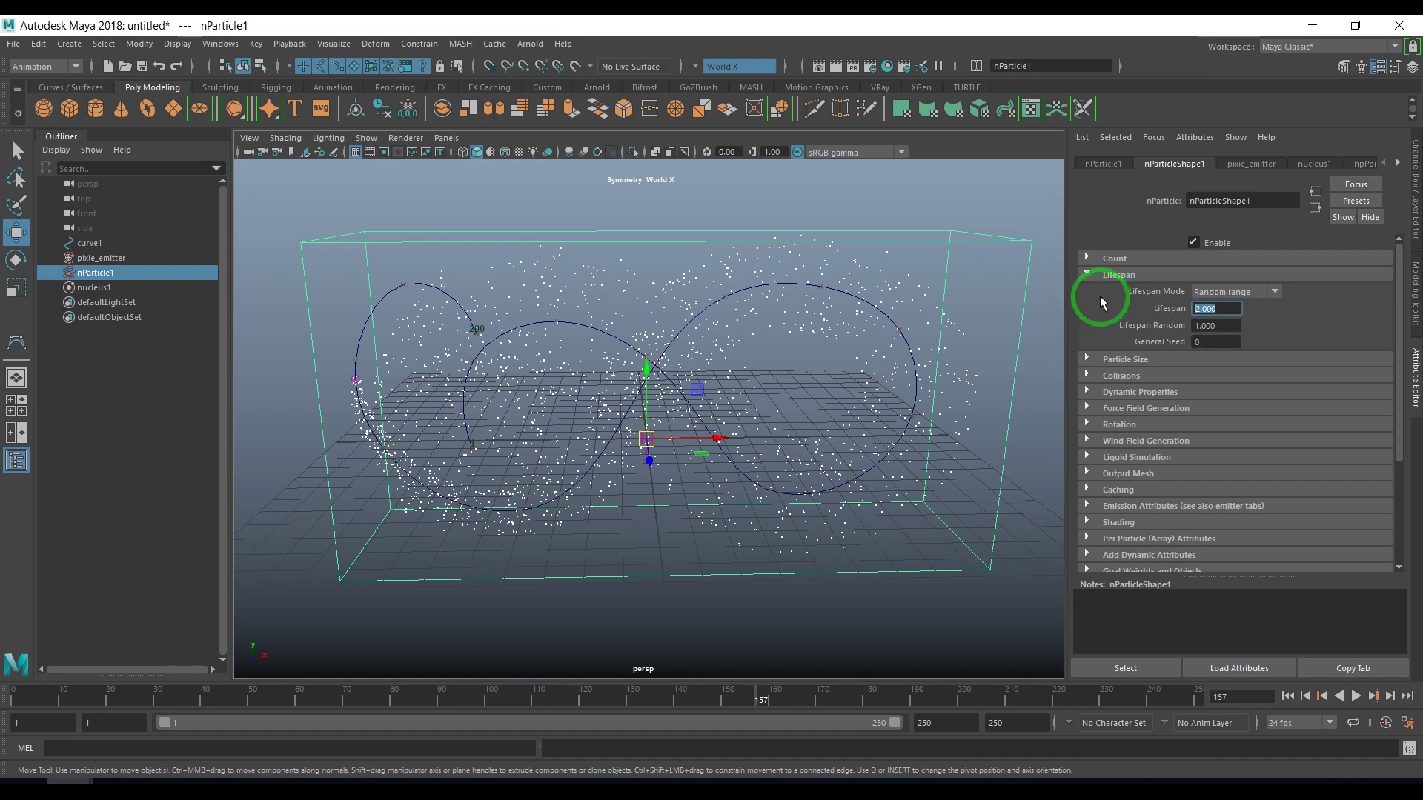
# - Replay the simulation from the start to preview particles dying off, then show pixie_emitter
pyautogui.click(1287, 696)
pyautogui.click(1356, 696)
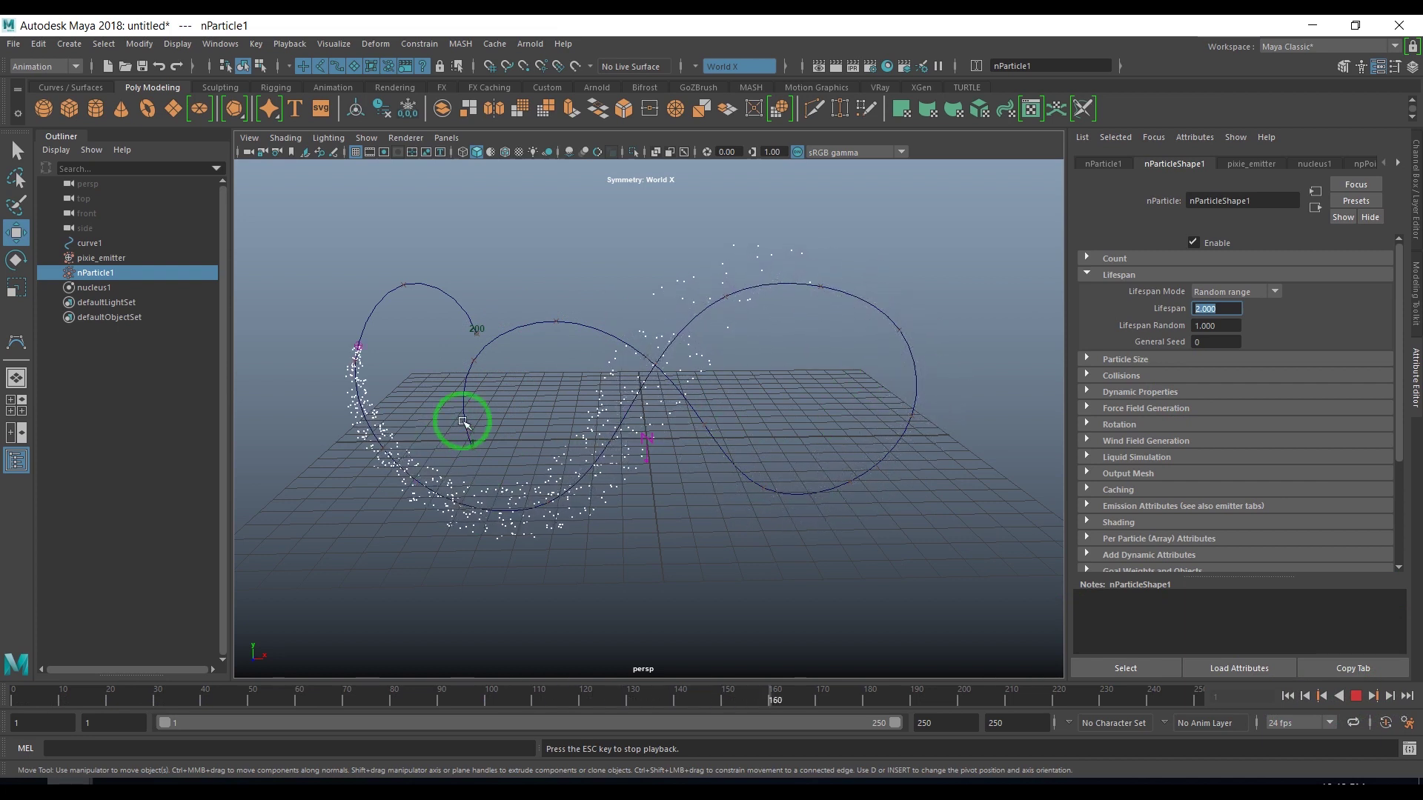
pyautogui.click(1356, 699)
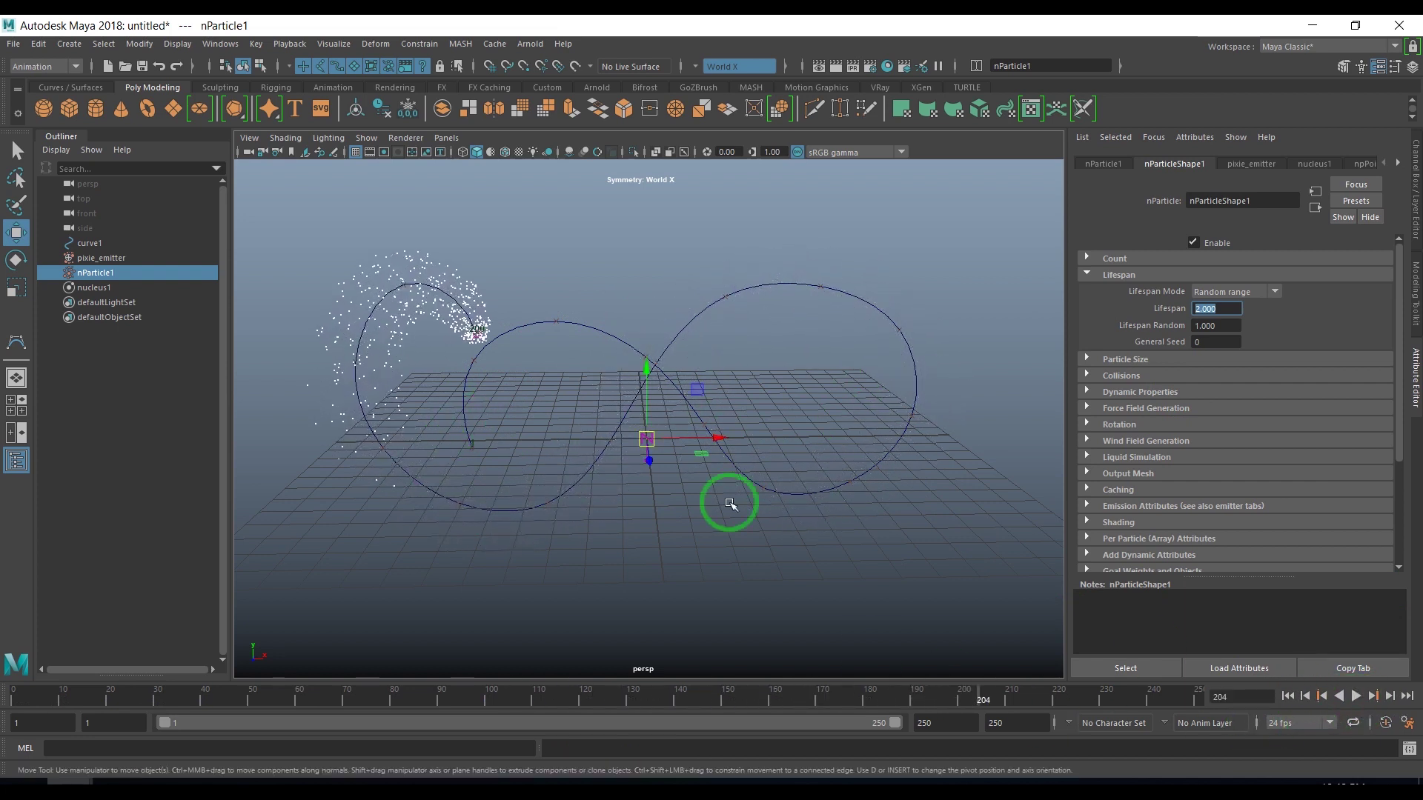
pyautogui.click(1252, 164)
# - Set the emitter Speed to 0.1 and replay to inspect the trail
pyautogui.click(1214, 513)
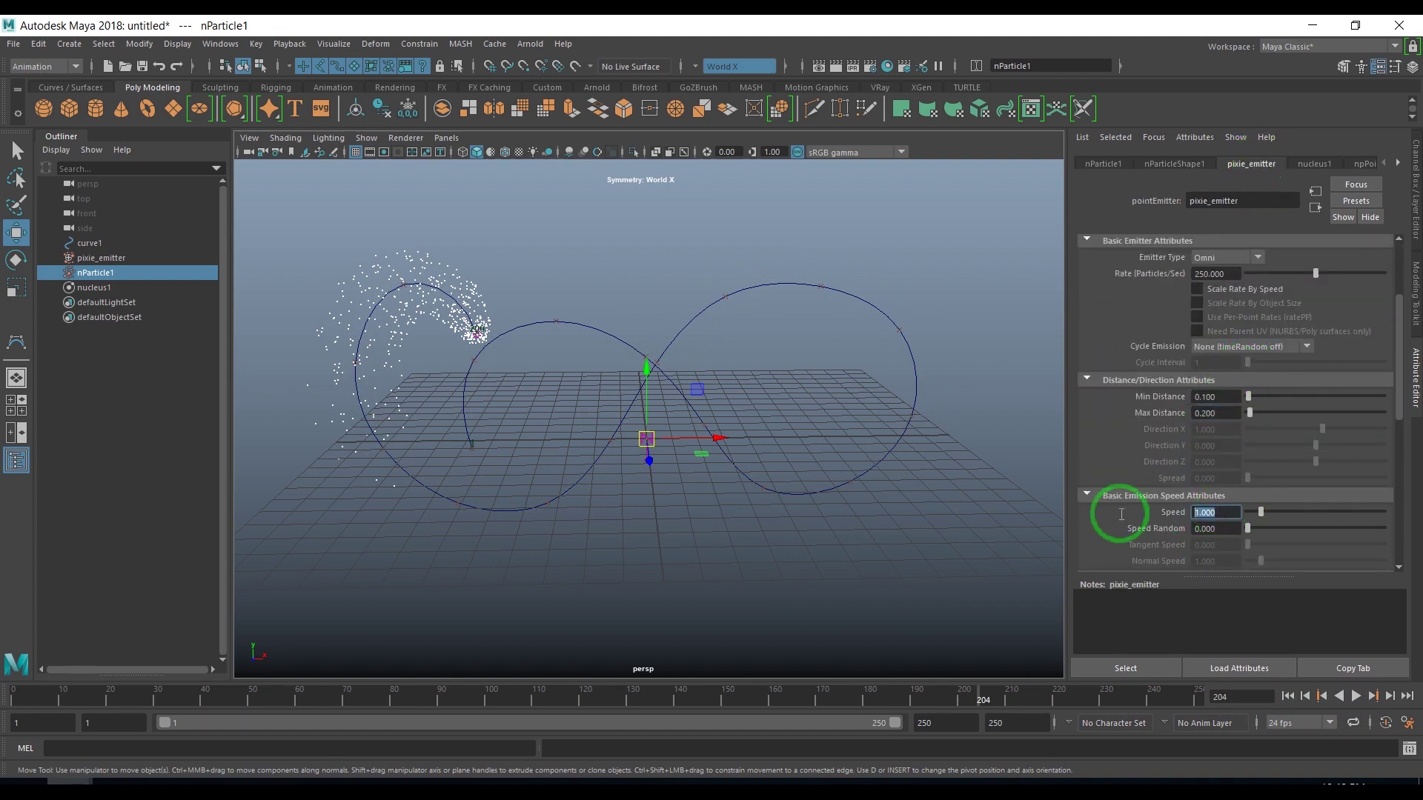
pyautogui.write('0.1')
pyautogui.press('Return')
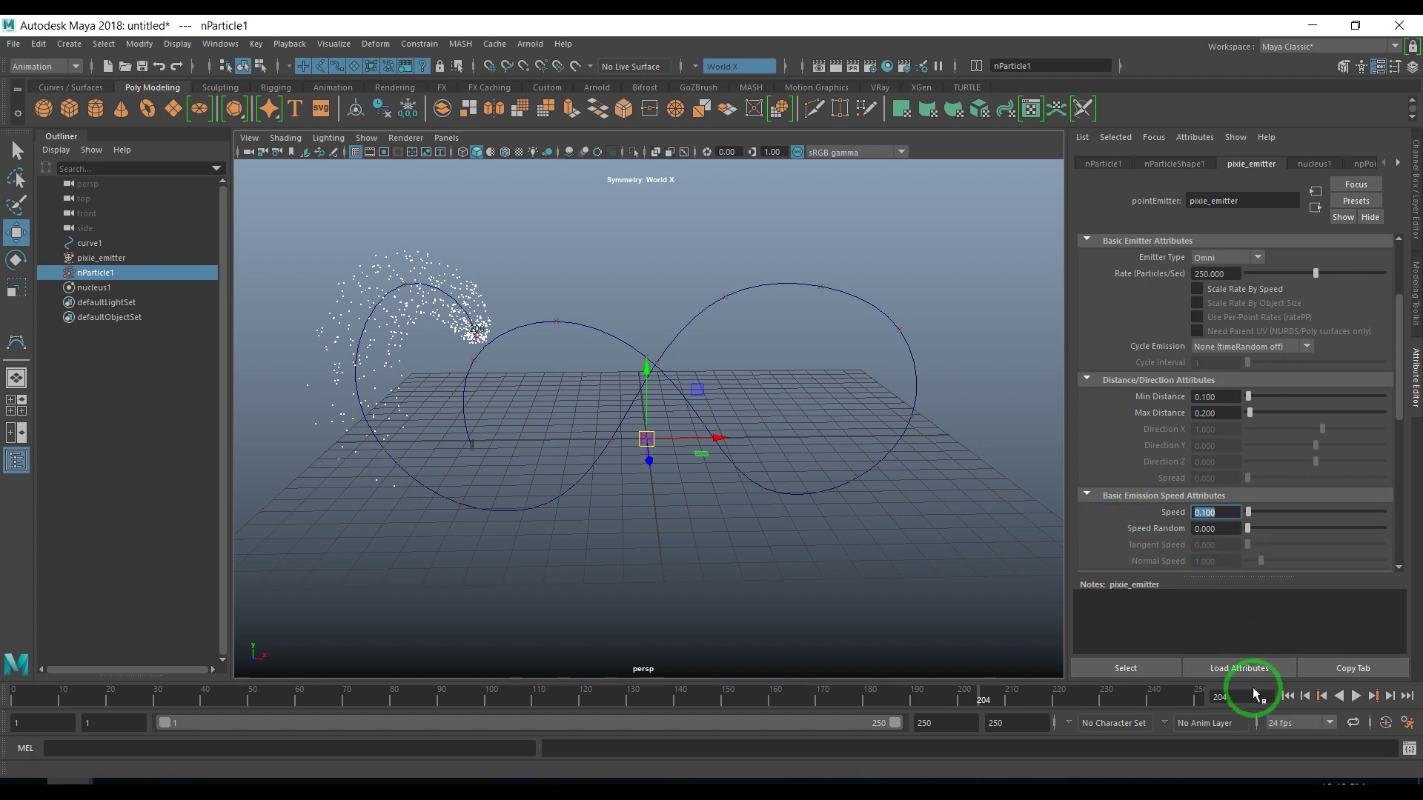
pyautogui.click(1287, 695)
pyautogui.click(1356, 695)
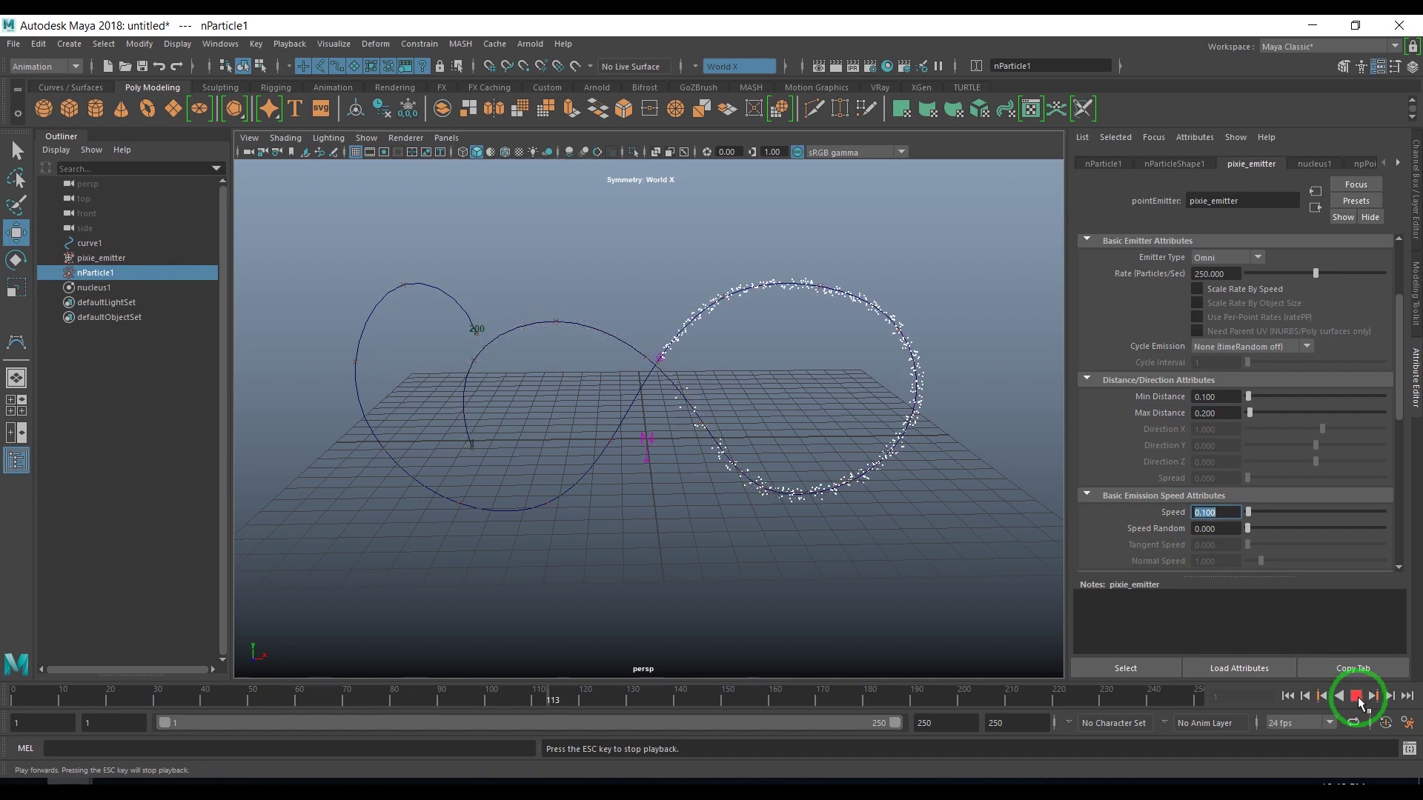
pyautogui.click(1357, 697)
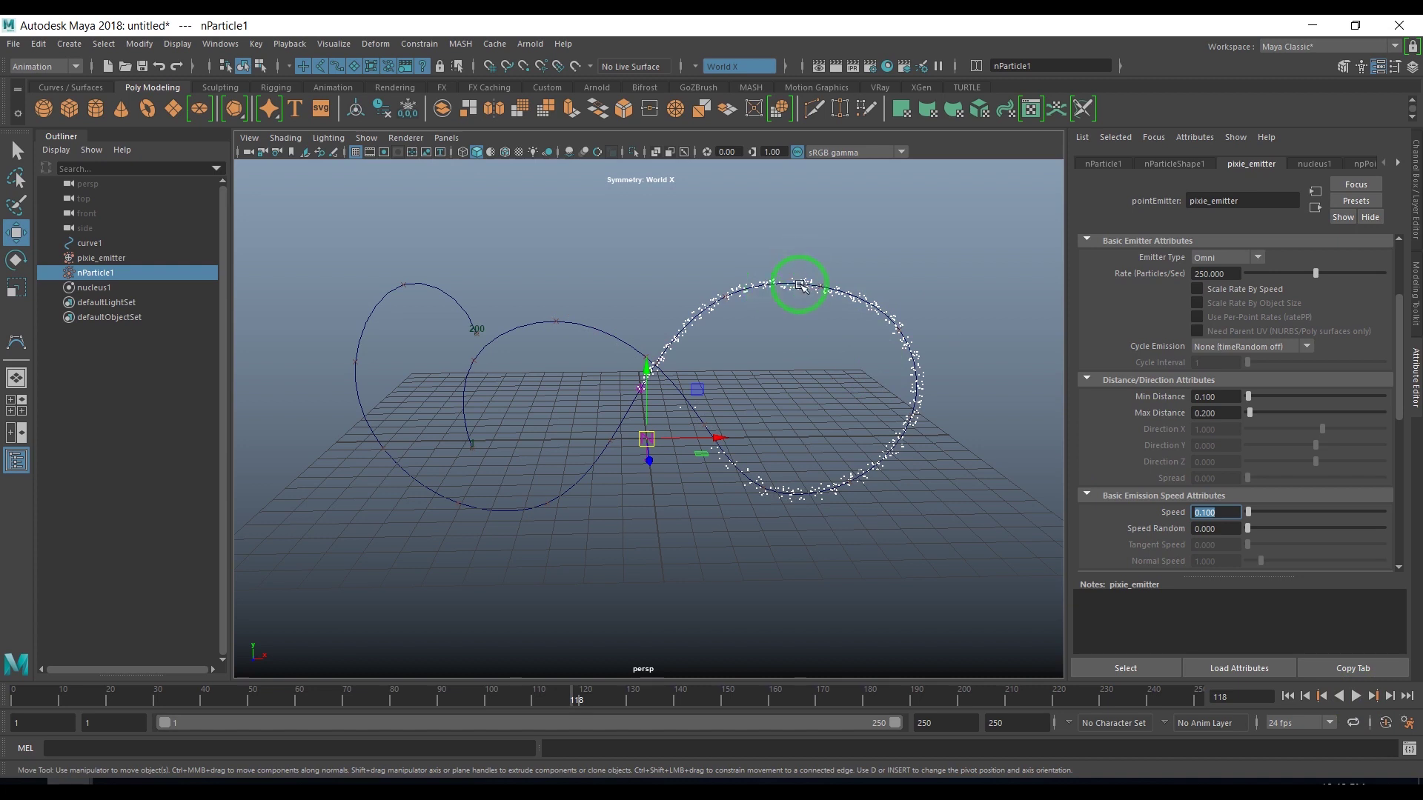
# - Try an emission Speed of 2 and replay to compare
pyautogui.write('2')
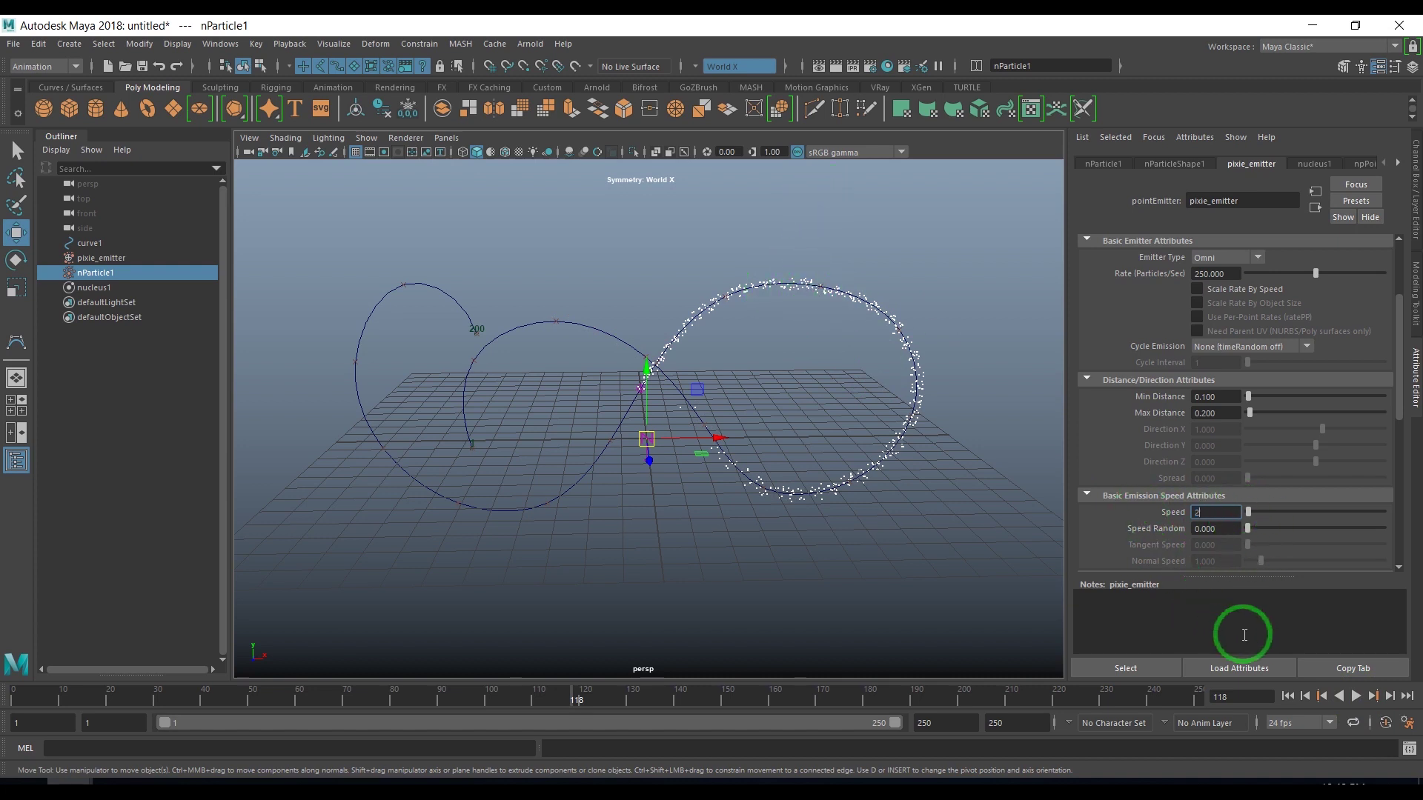
pyautogui.press('Return')
pyautogui.click(1287, 695)
pyautogui.click(1356, 695)
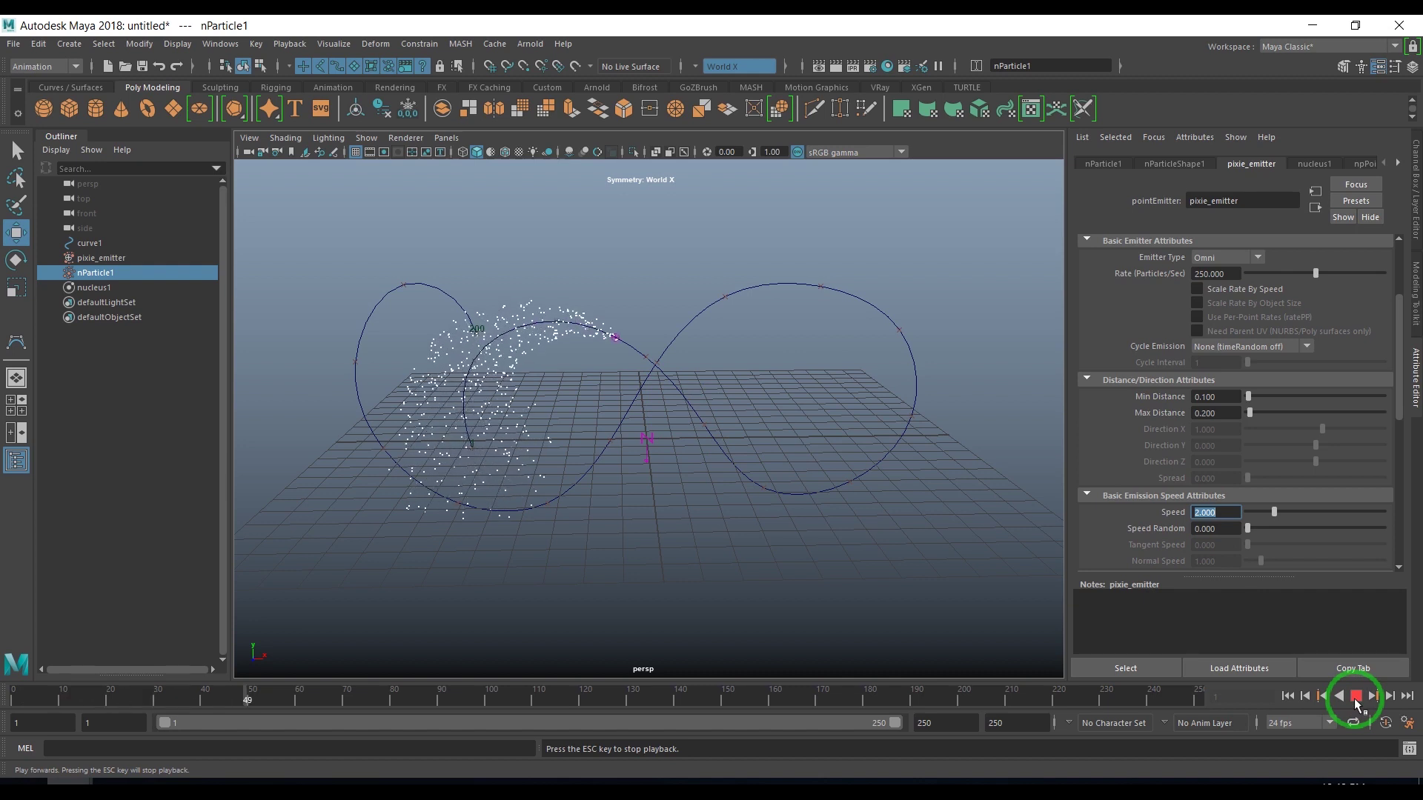
pyautogui.click(1356, 697)
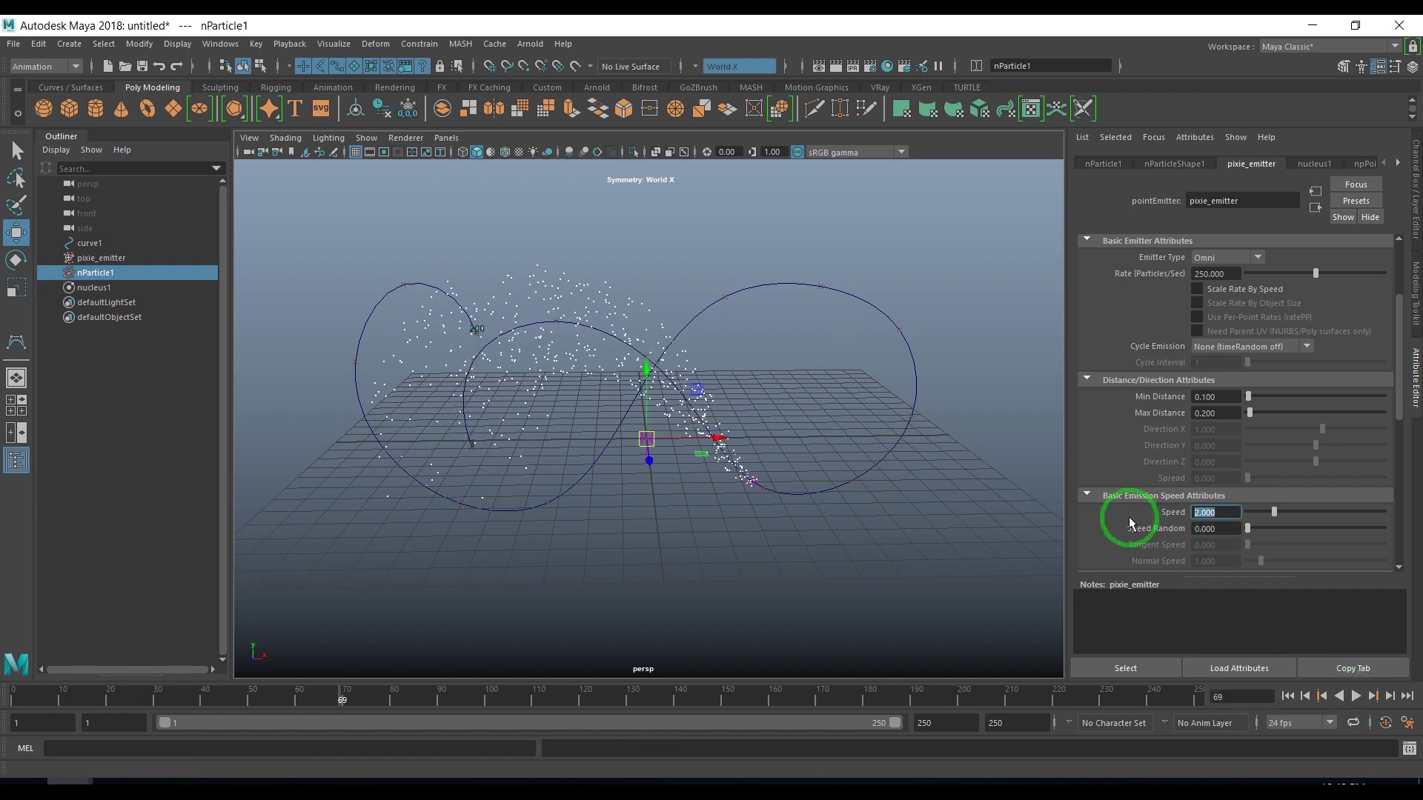
# - Restore the emission Speed to 0.1 and replay
pyautogui.write('0.1')
pyautogui.press('Return')
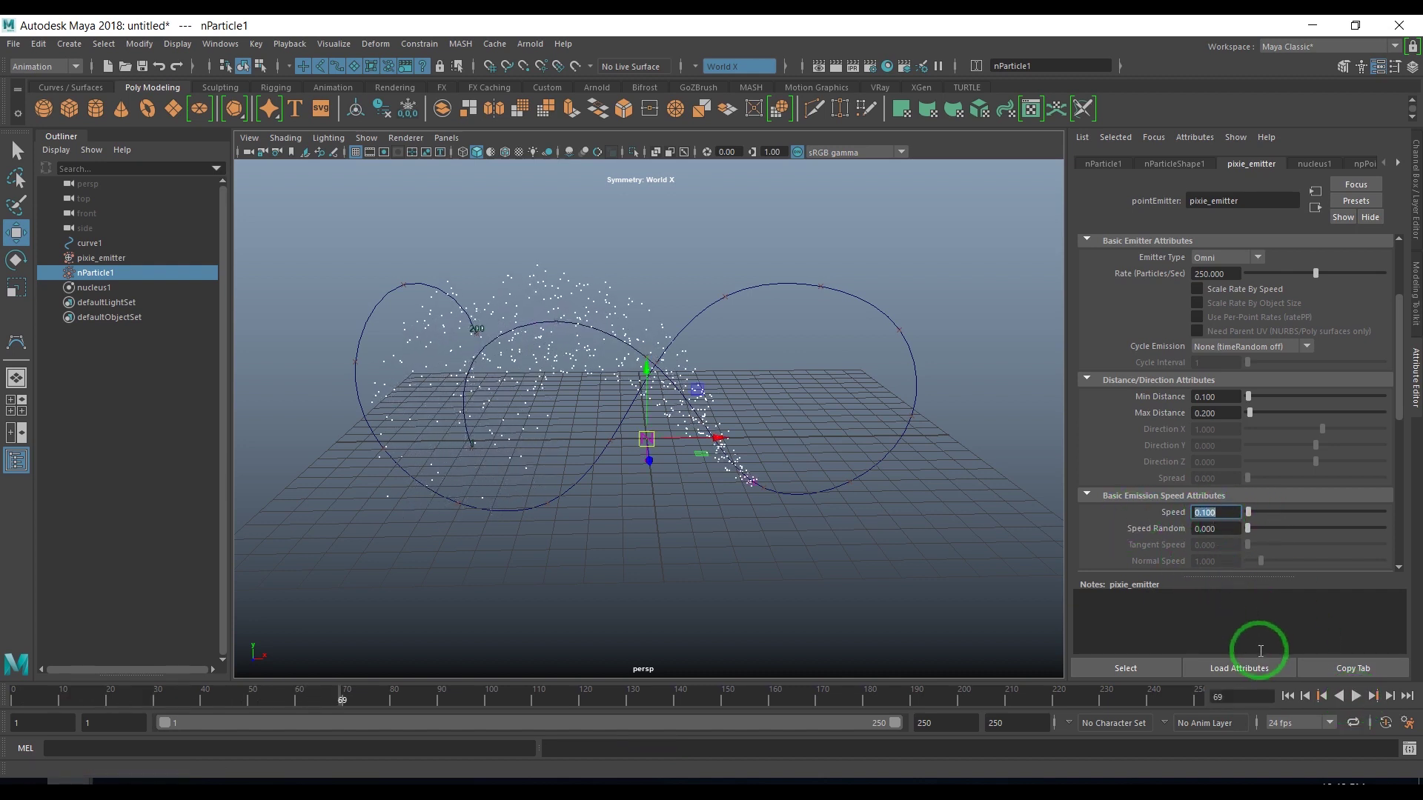
pyautogui.click(1288, 695)
pyautogui.click(1355, 696)
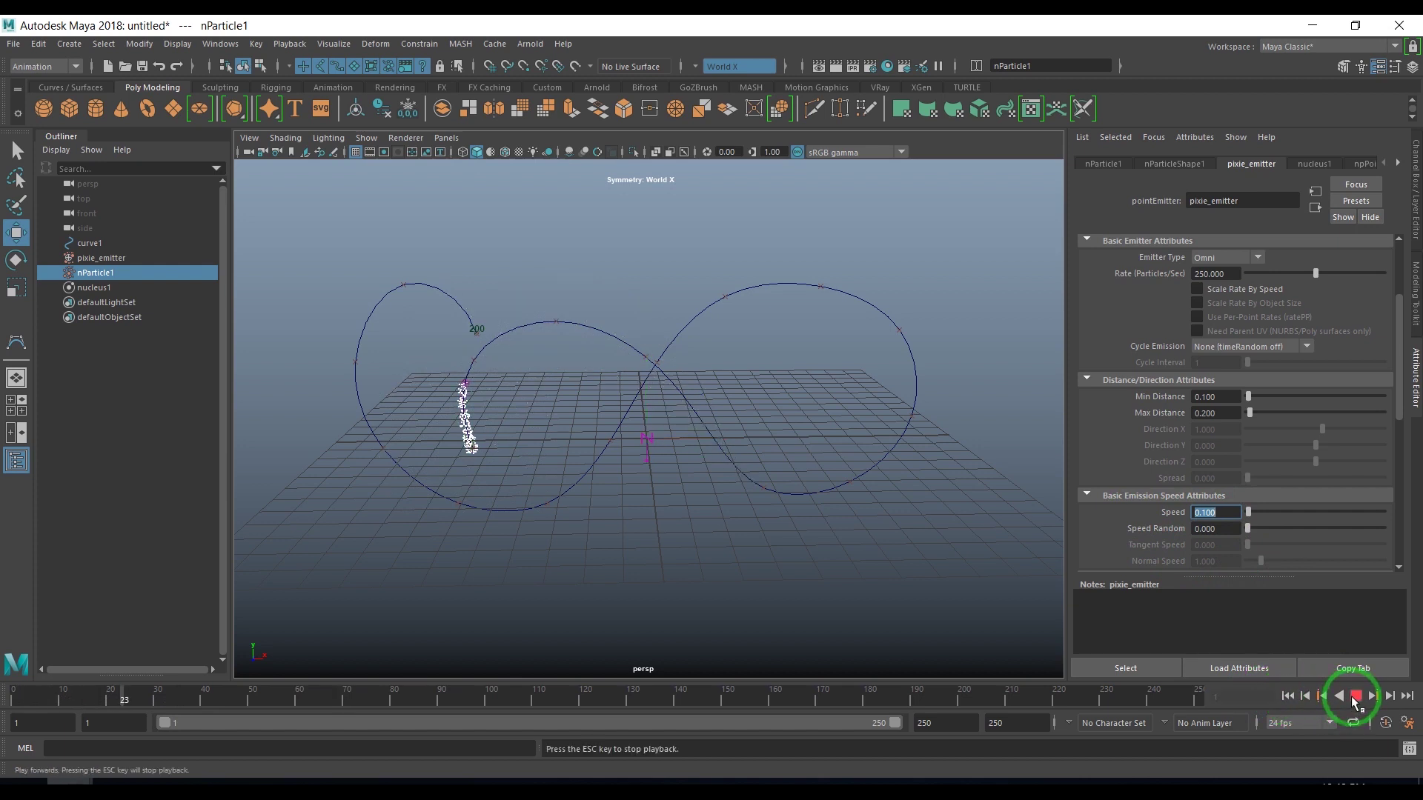
pyautogui.click(1356, 697)
# - Set Speed Random to 0.05 and replay the randomized trail from the start
pyautogui.click(1217, 528)
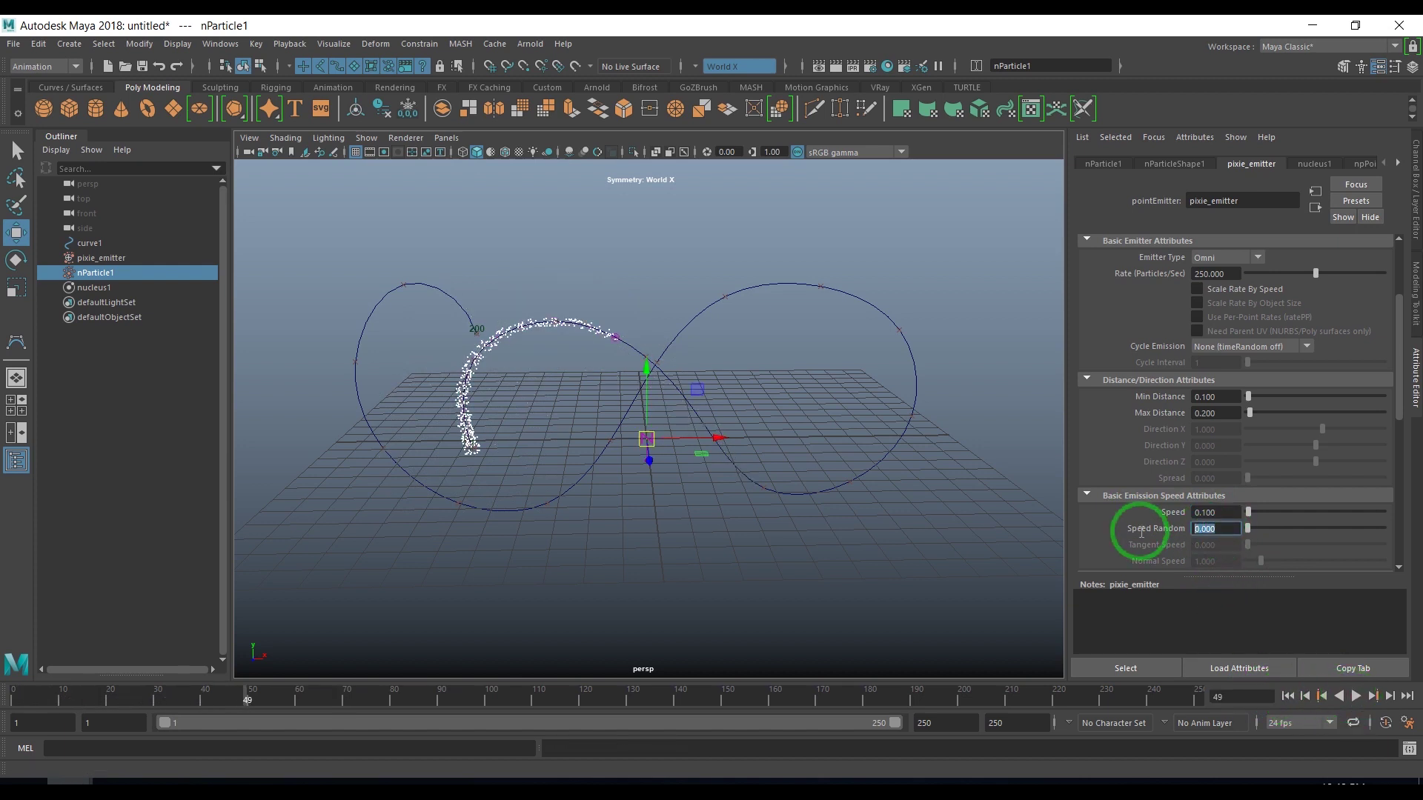
pyautogui.write('0.05')
pyautogui.press('Return')
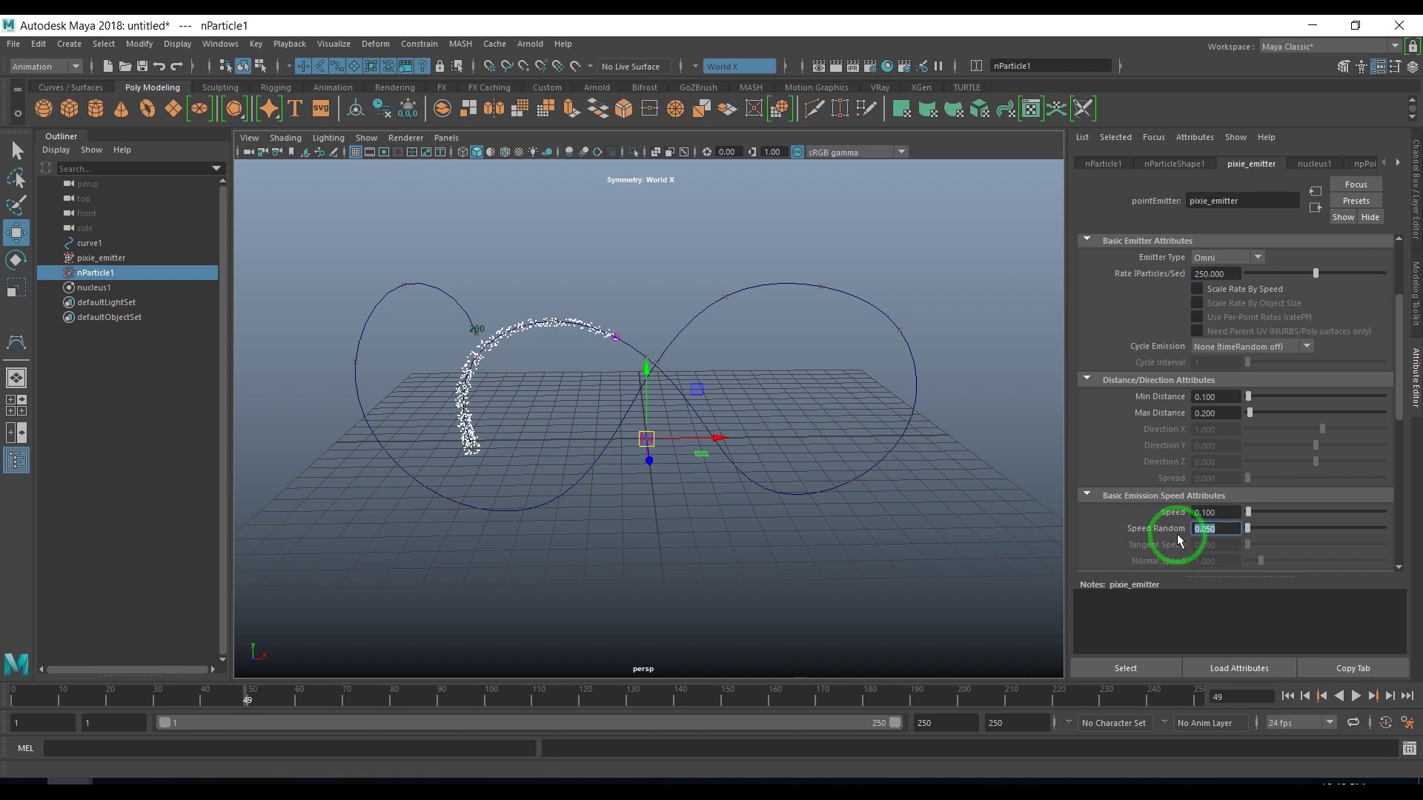
pyautogui.click(1287, 696)
pyautogui.click(1357, 697)
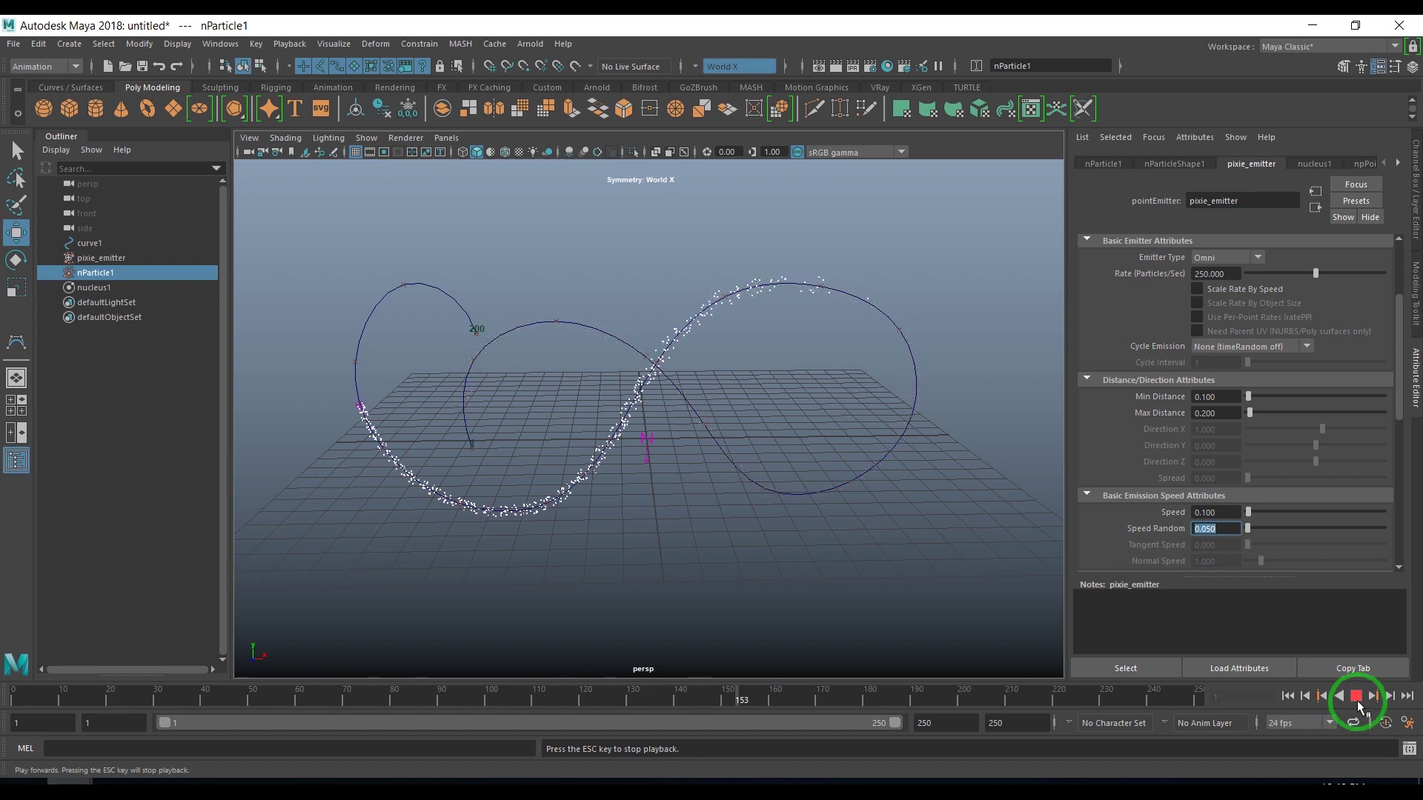
pyautogui.click(1357, 700)
pyautogui.click(615, 467)
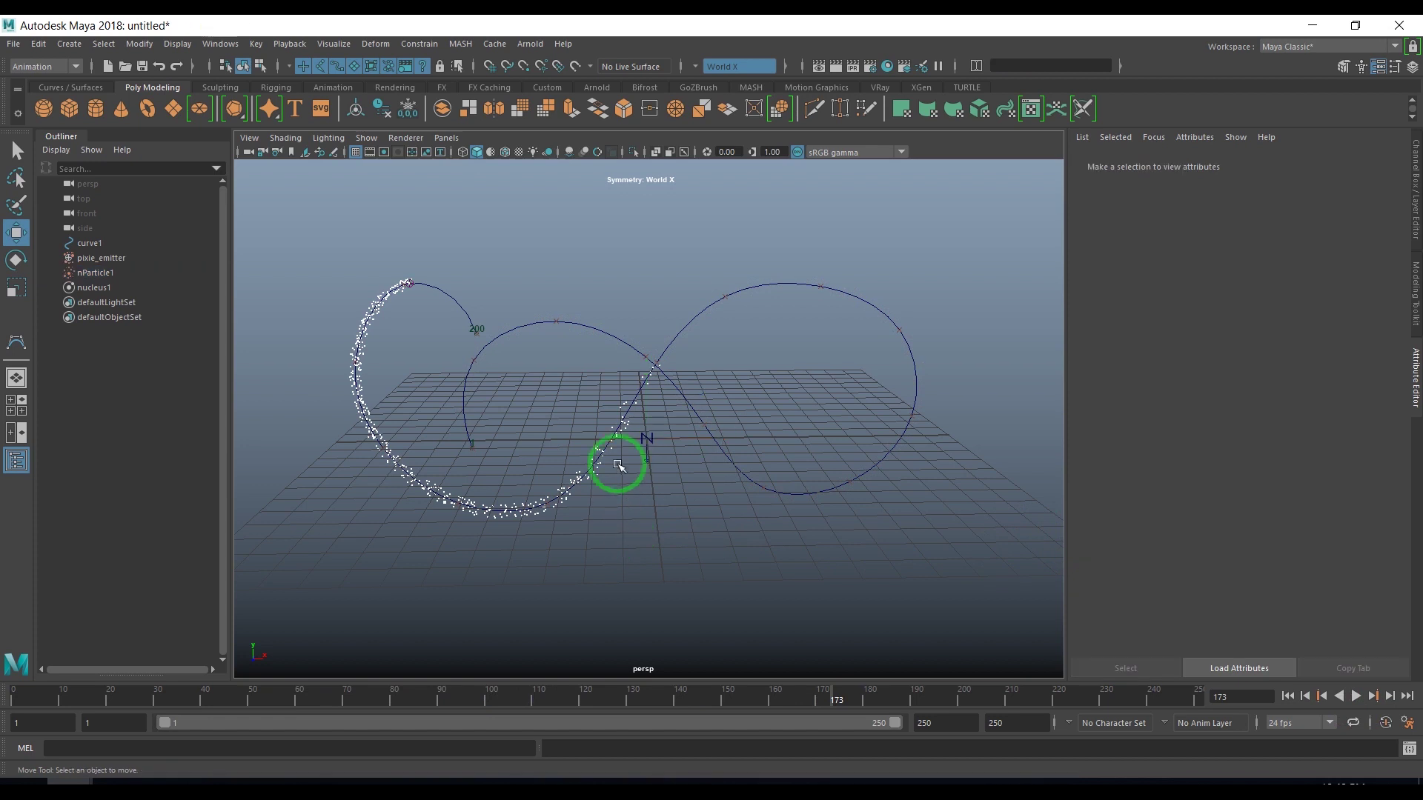
pyautogui.click(621, 411)
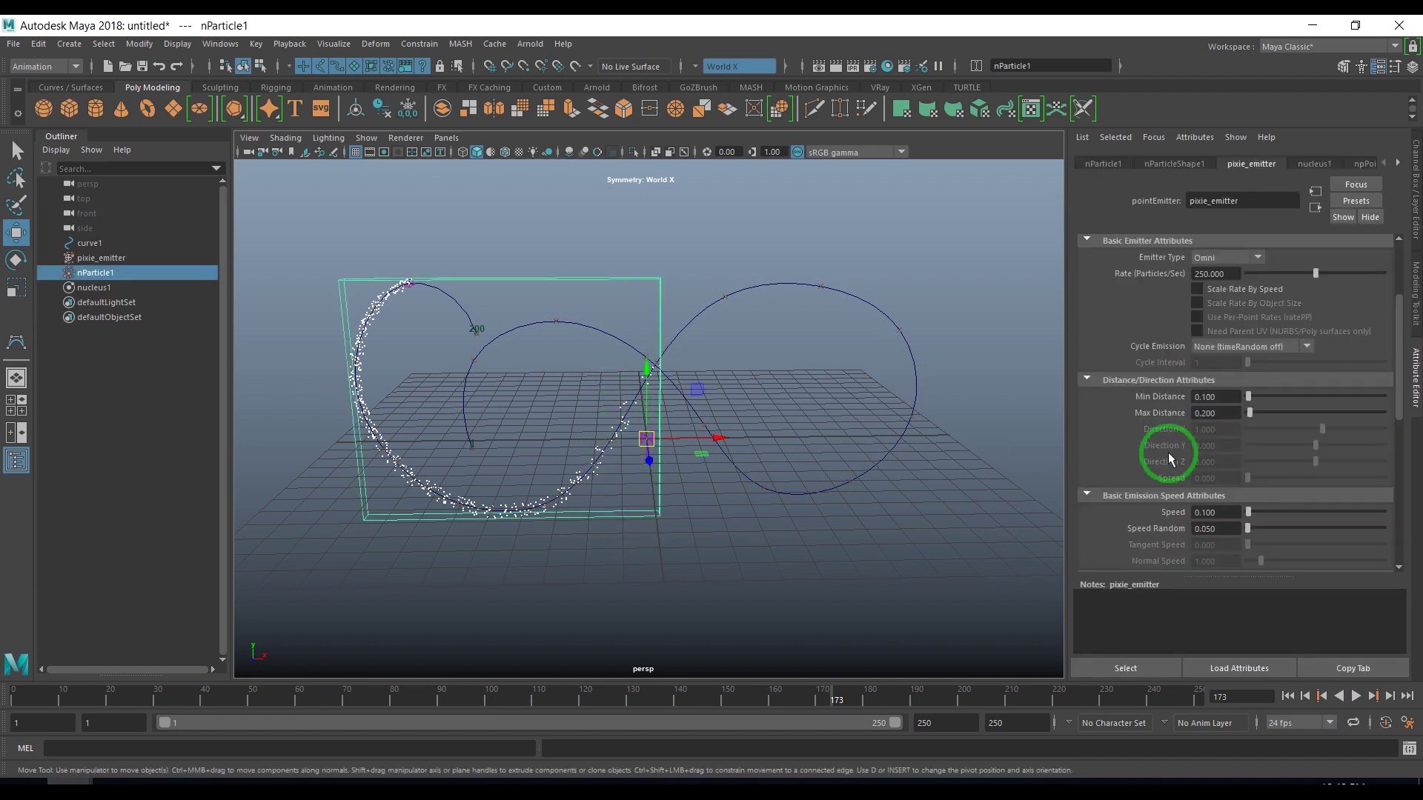
pyautogui.click(1177, 163)
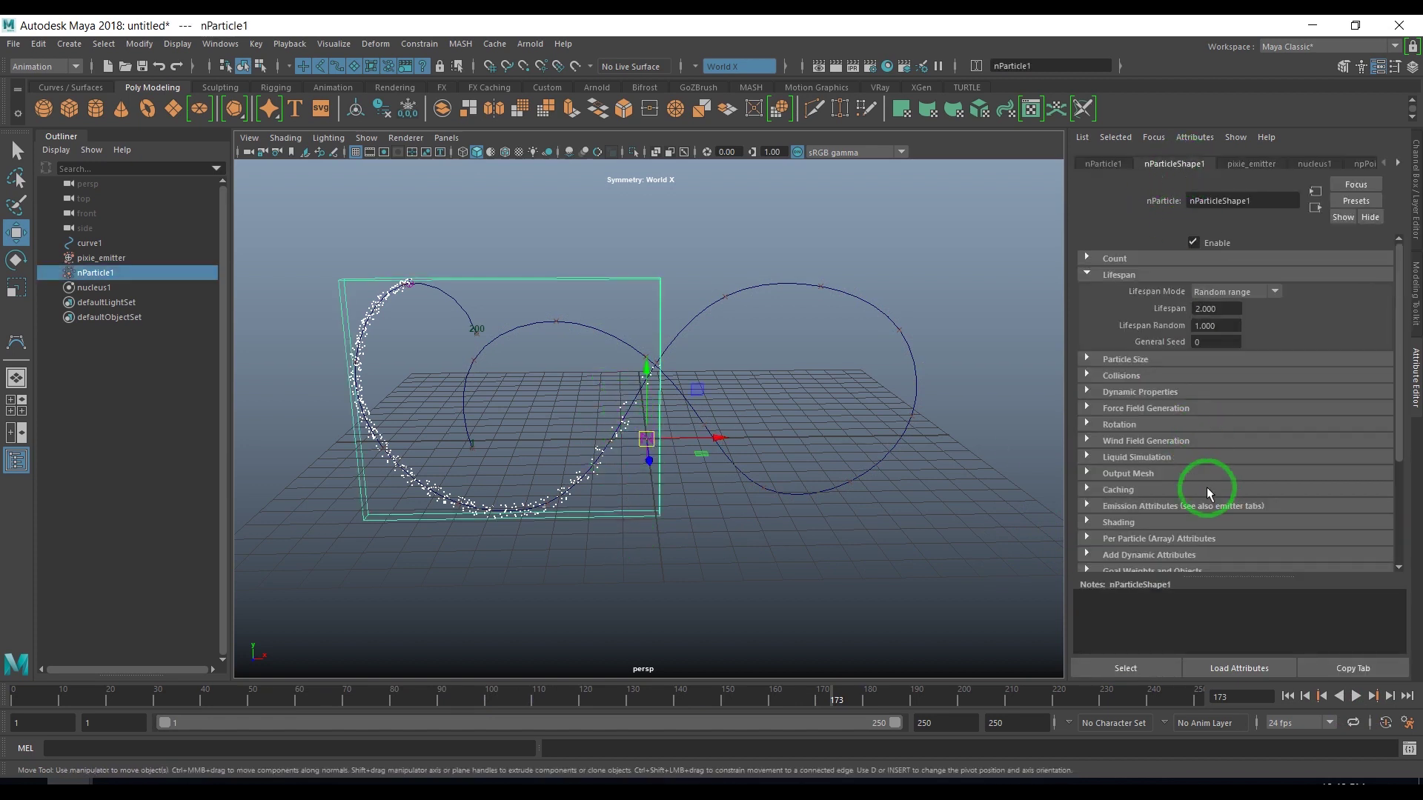
pyautogui.scroll(-3, 1206, 487)
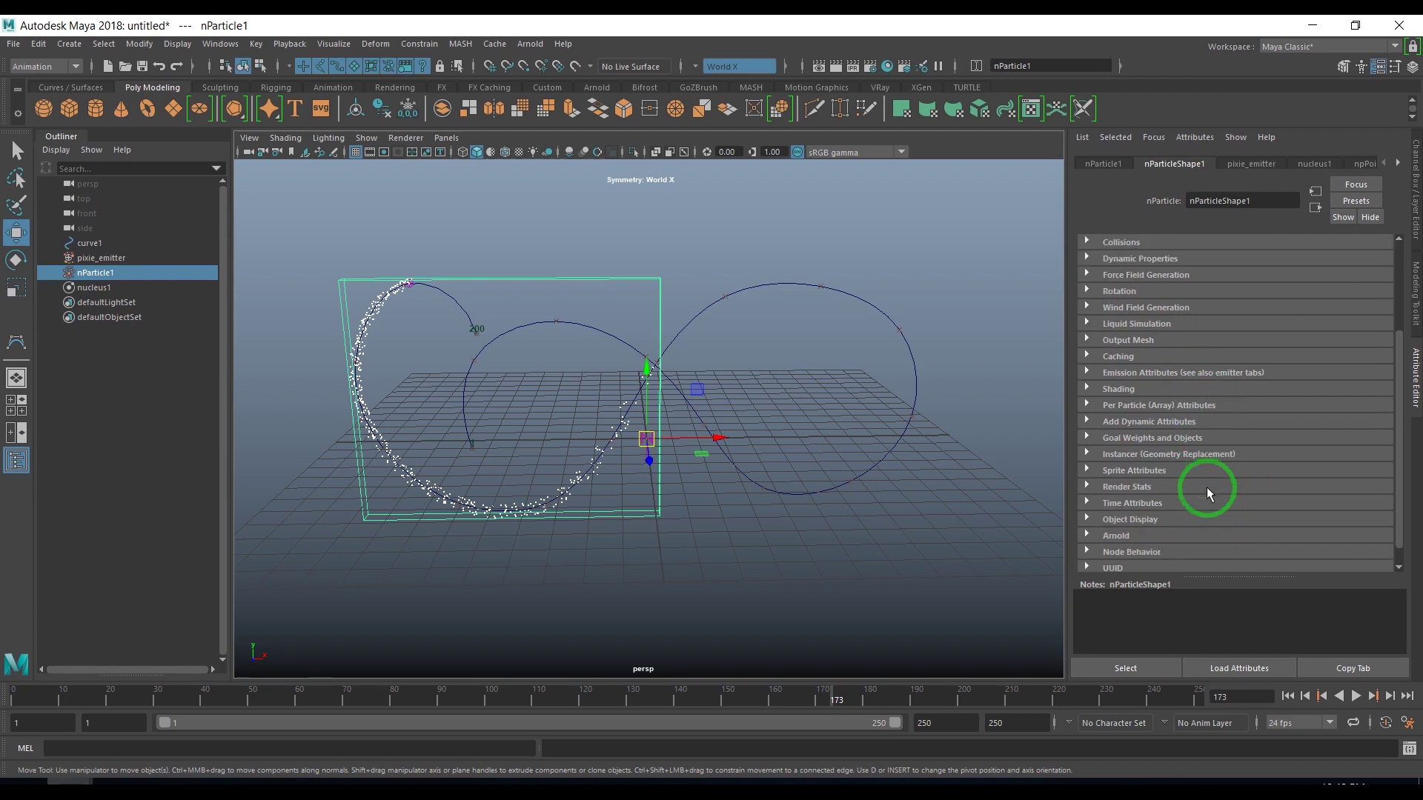
pyautogui.click(1191, 406)
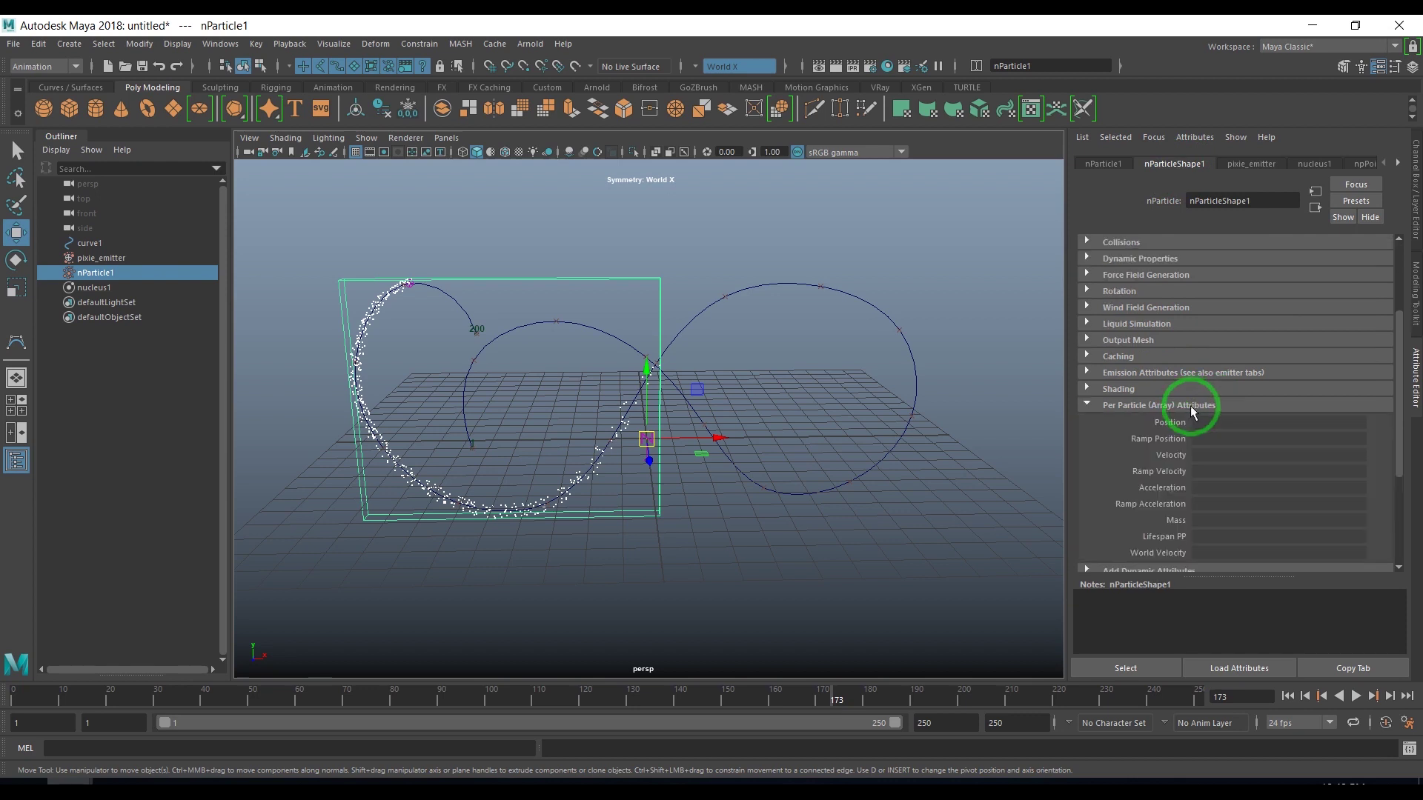
pyautogui.scroll(-1, 1191, 412)
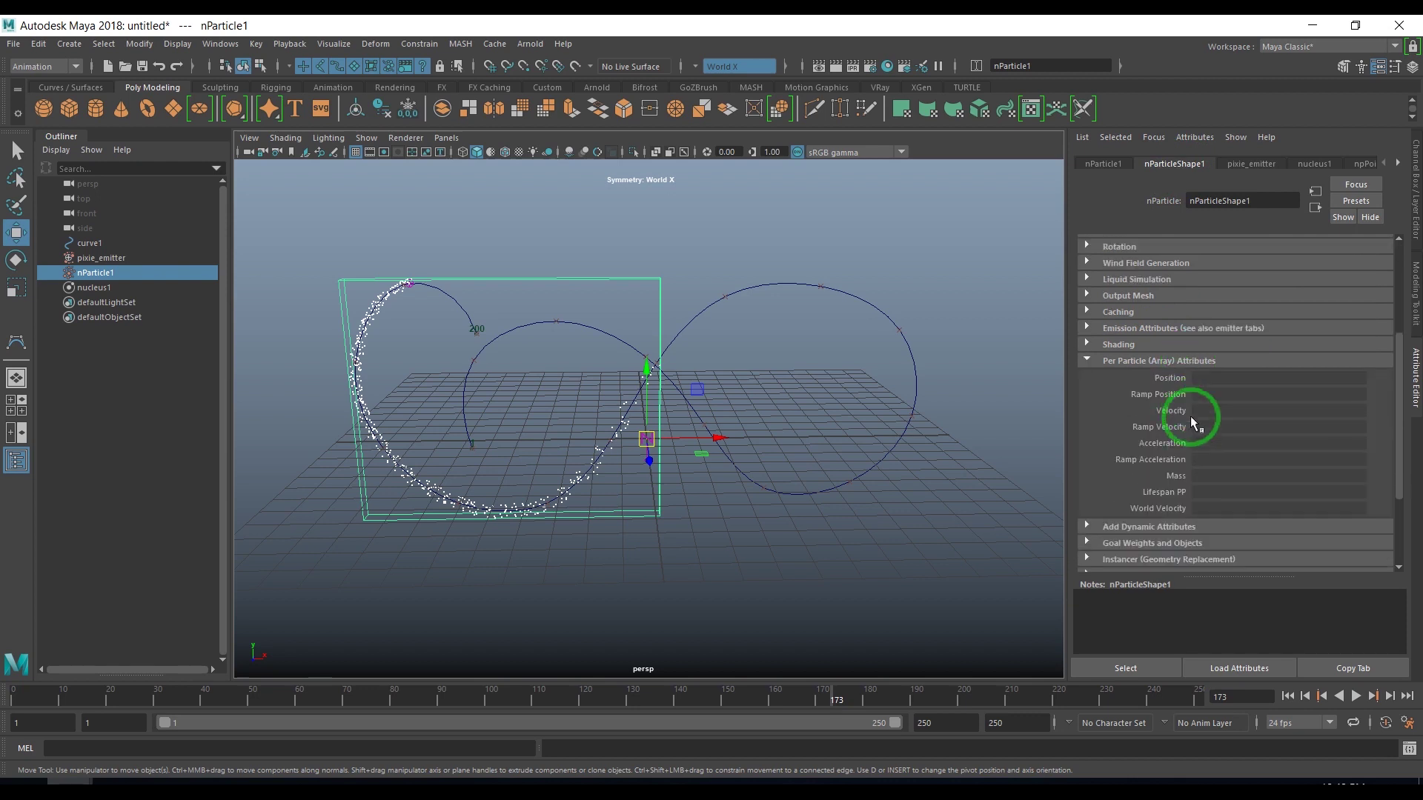
pyautogui.rightClick(1209, 473)
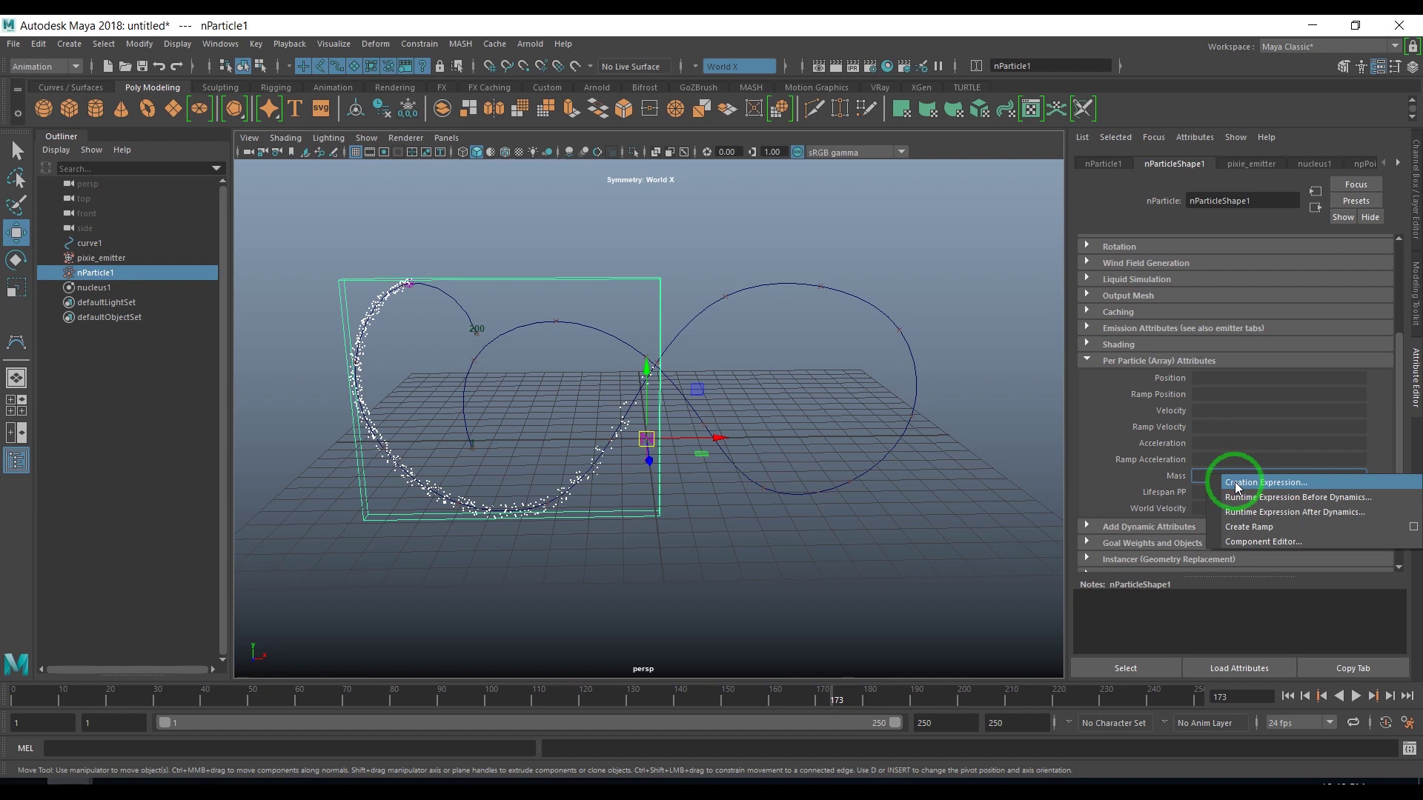
pyautogui.click(755, 555)
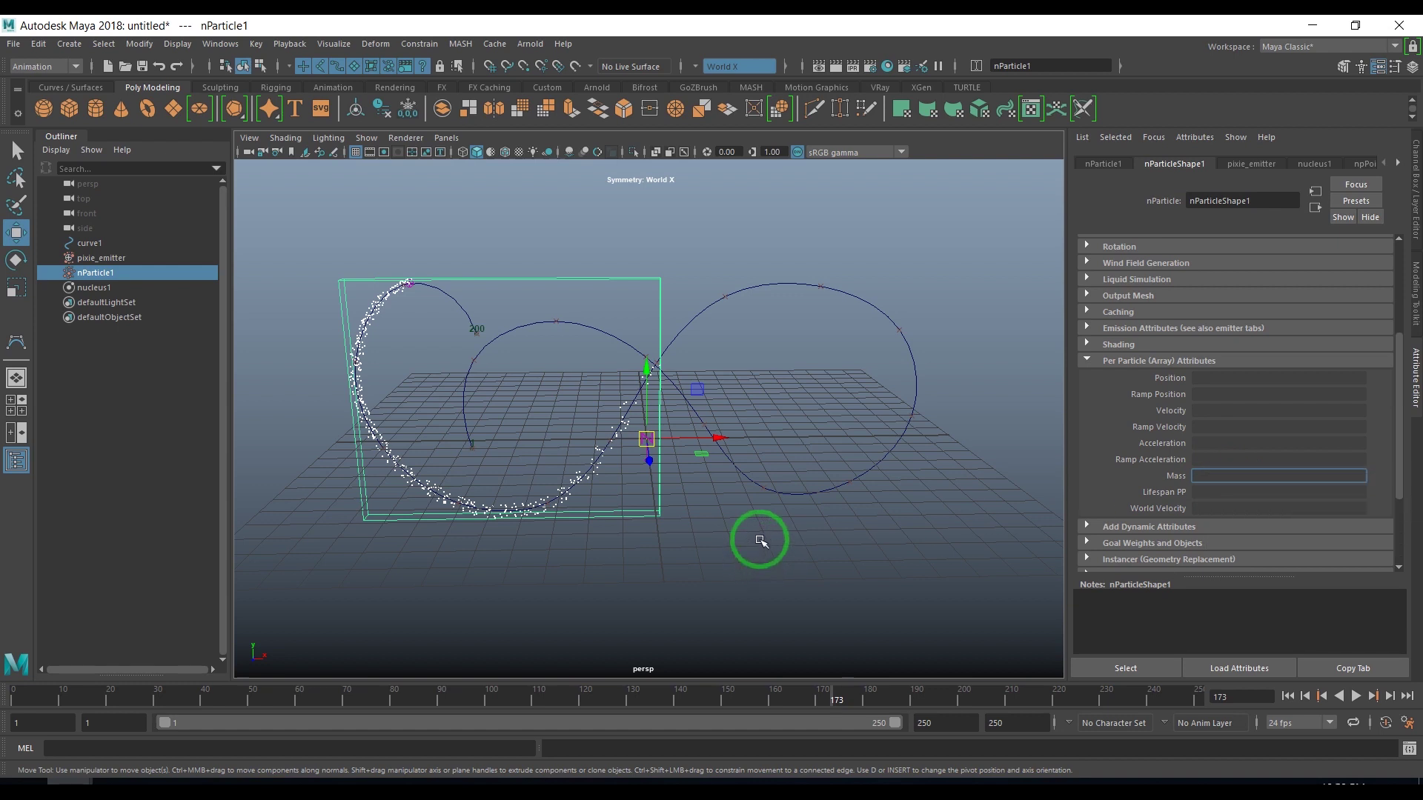
pyautogui.click(760, 541)
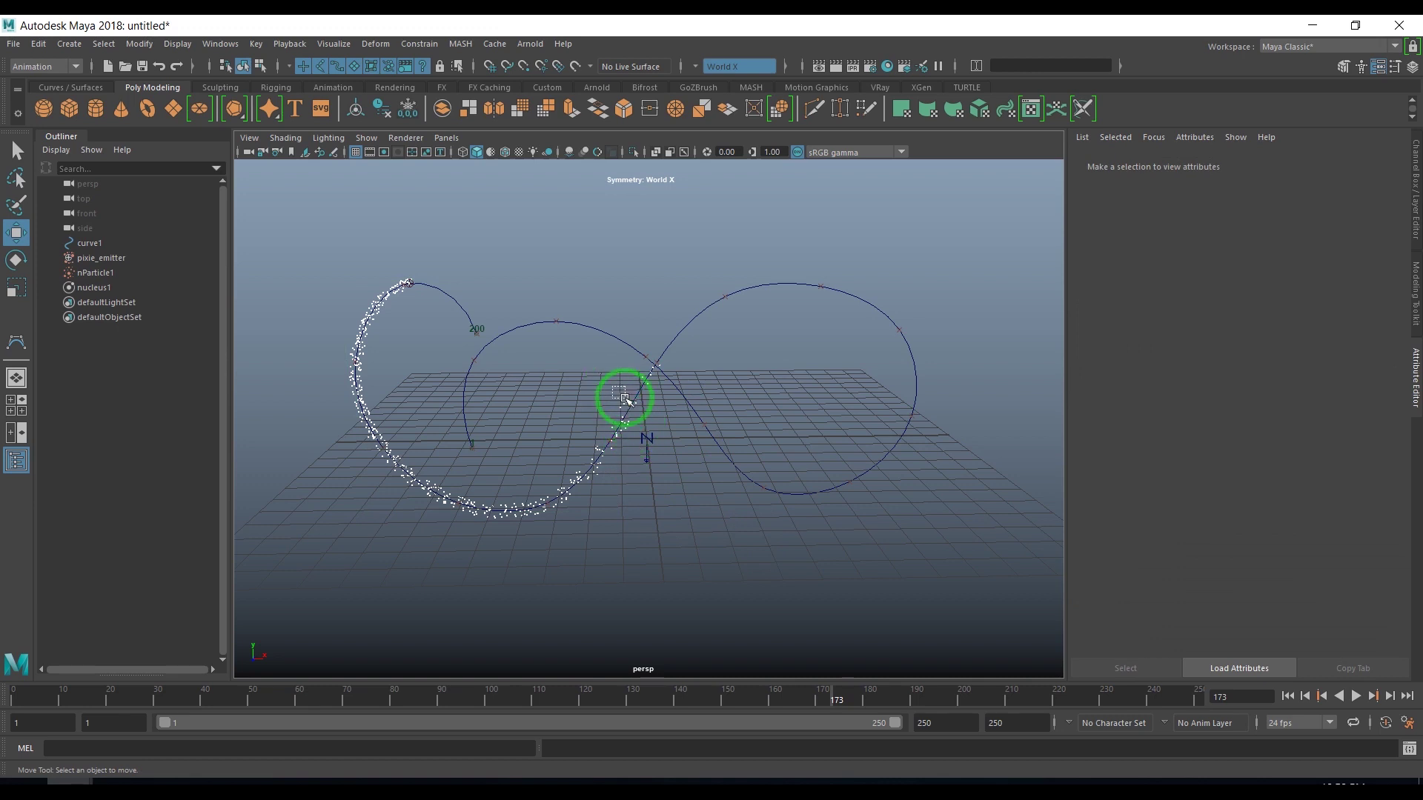
# - Select nParticle1 and switch to the FX menu set
pyautogui.click(625, 401)
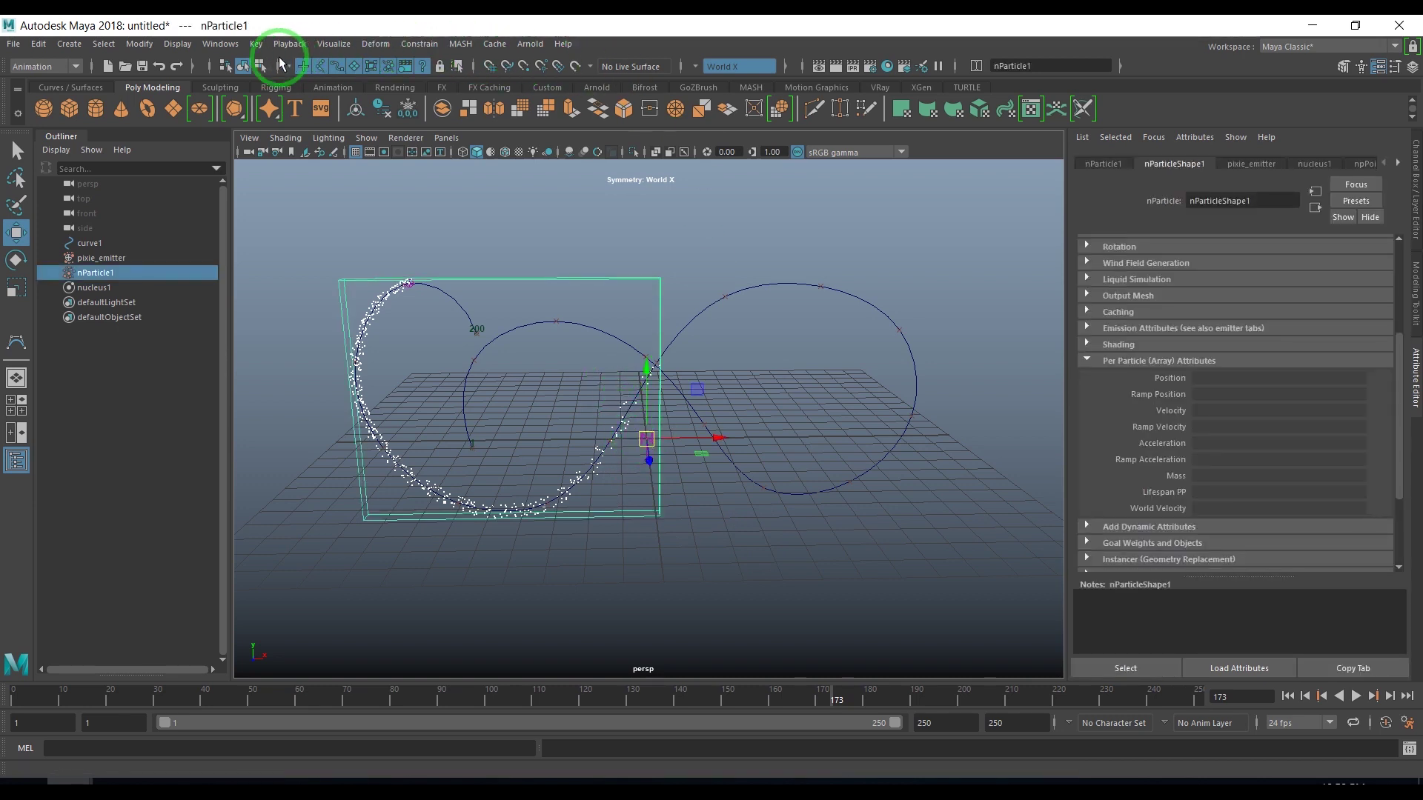
pyautogui.click(43, 65)
pyautogui.click(41, 128)
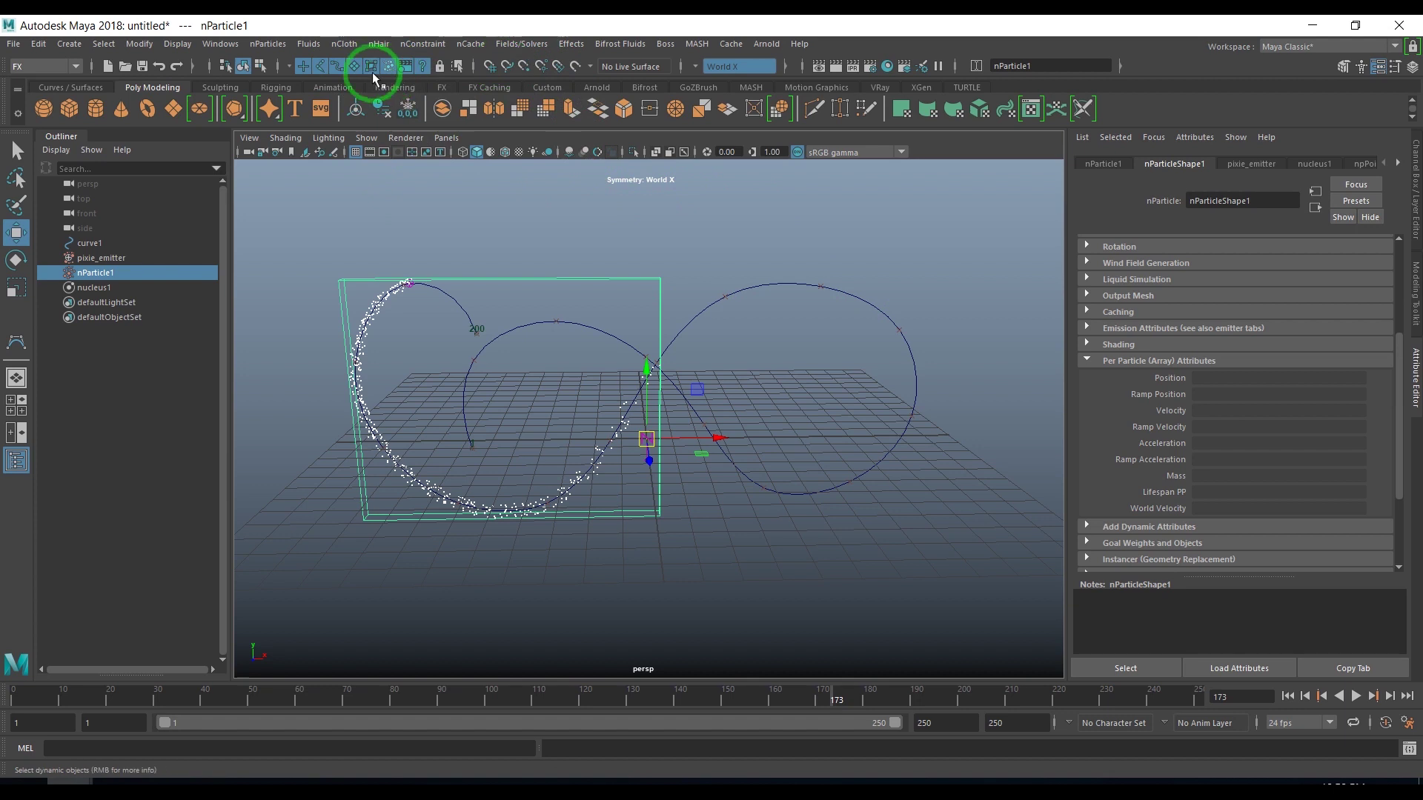
# - Open the Uniform field options and reset them to defaults (Magnitude 5, Attenuation 1, Direction 1, 0, 0)
pyautogui.click(269, 45)
pyautogui.moveTo(339, 200)
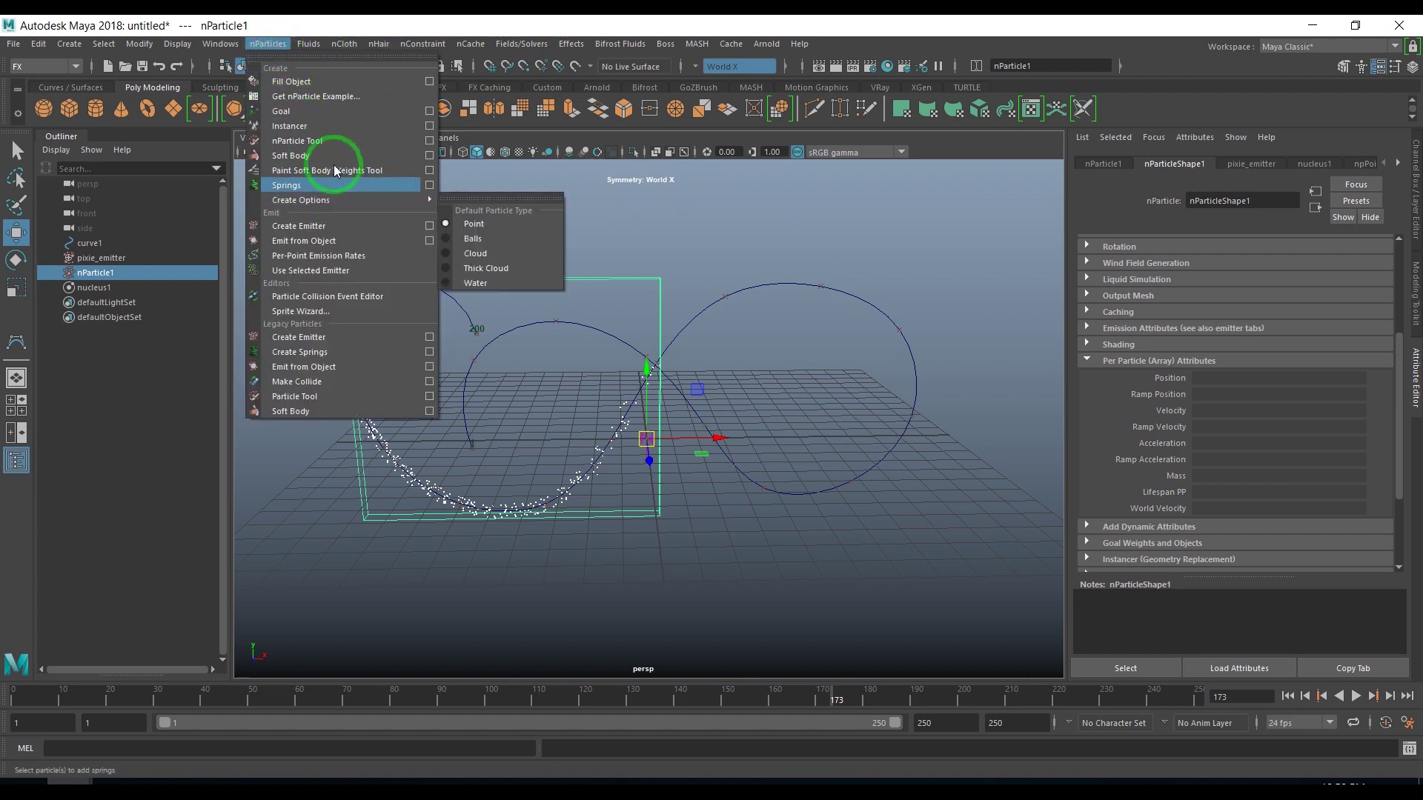
pyautogui.moveTo(305, 35)
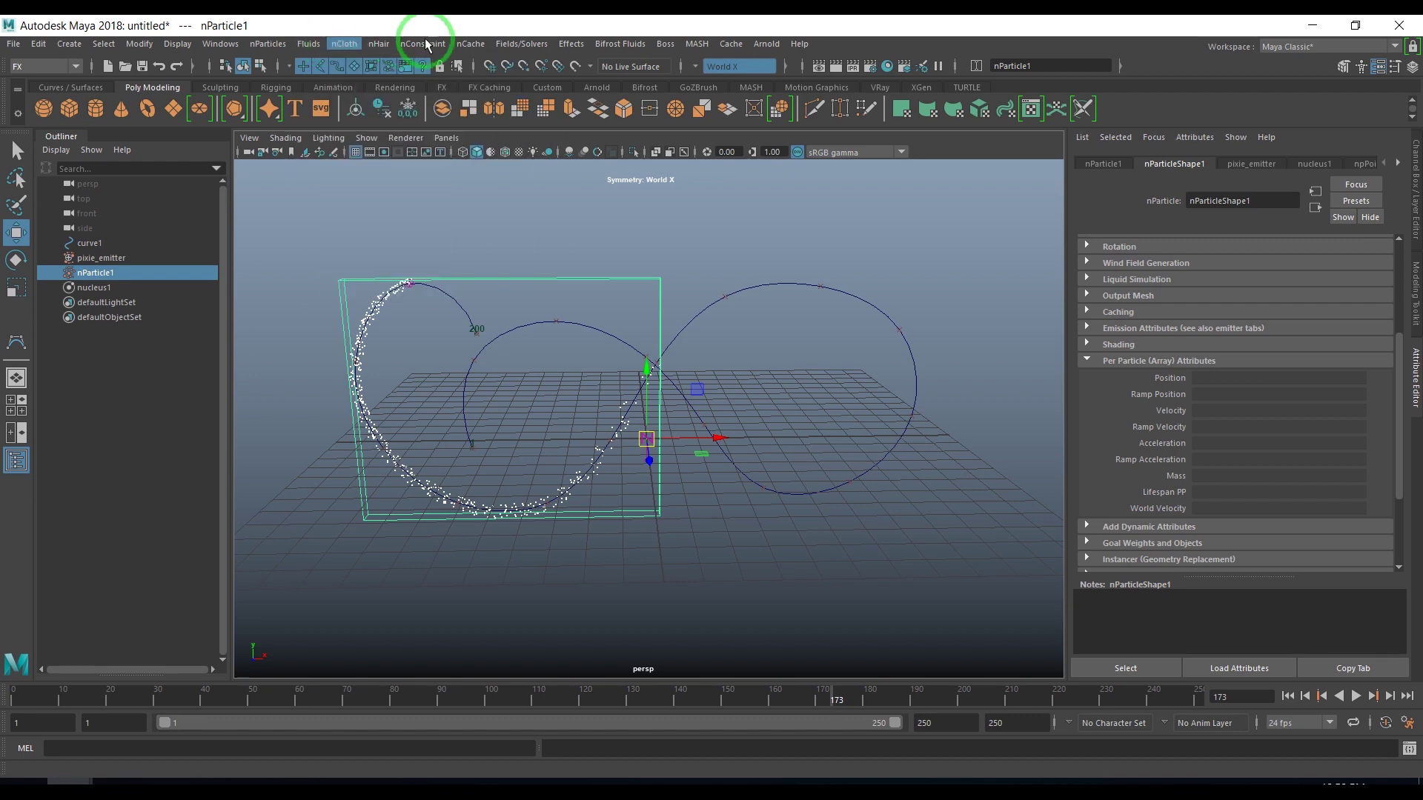
pyautogui.moveTo(469, 46)
pyautogui.moveTo(518, 52)
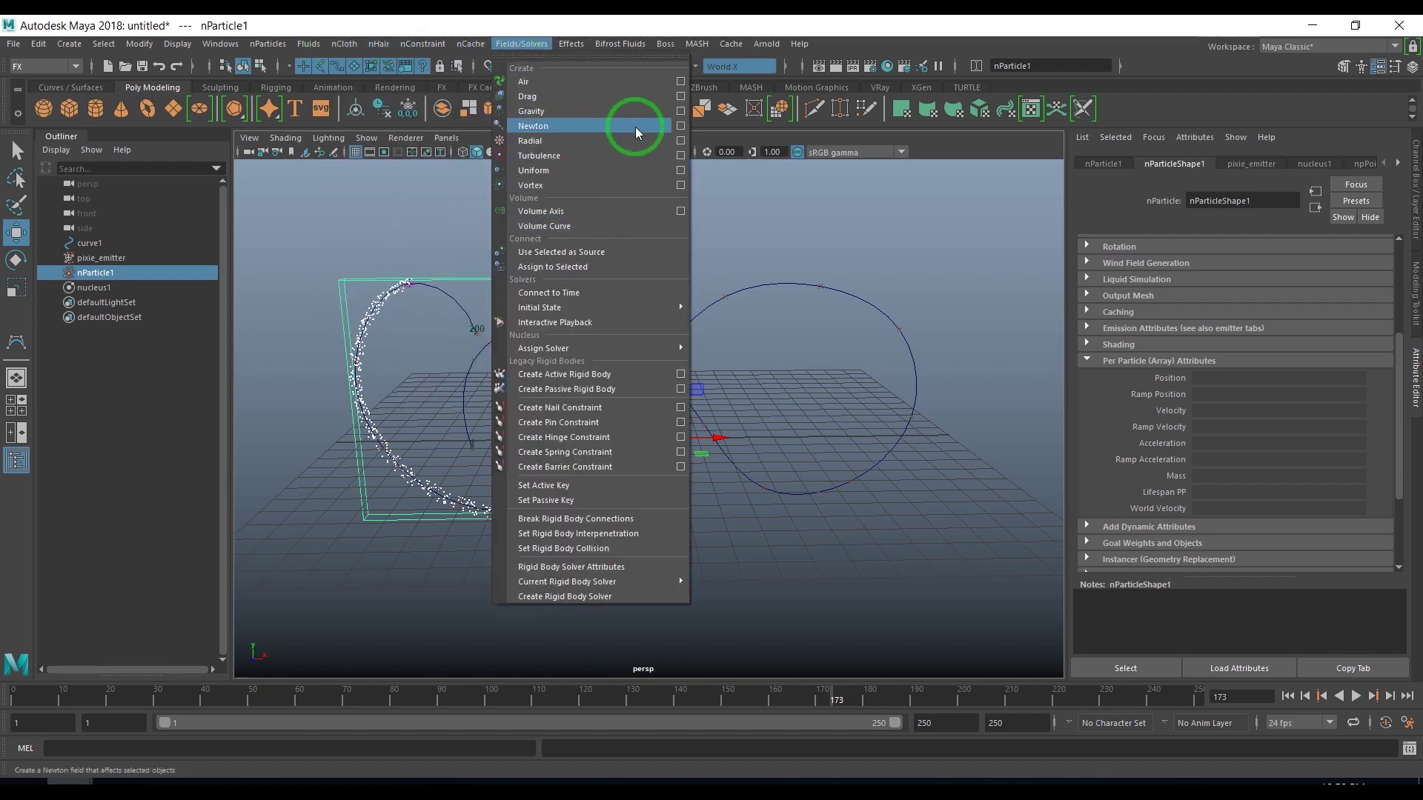
pyautogui.click(679, 172)
pyautogui.click(856, 213)
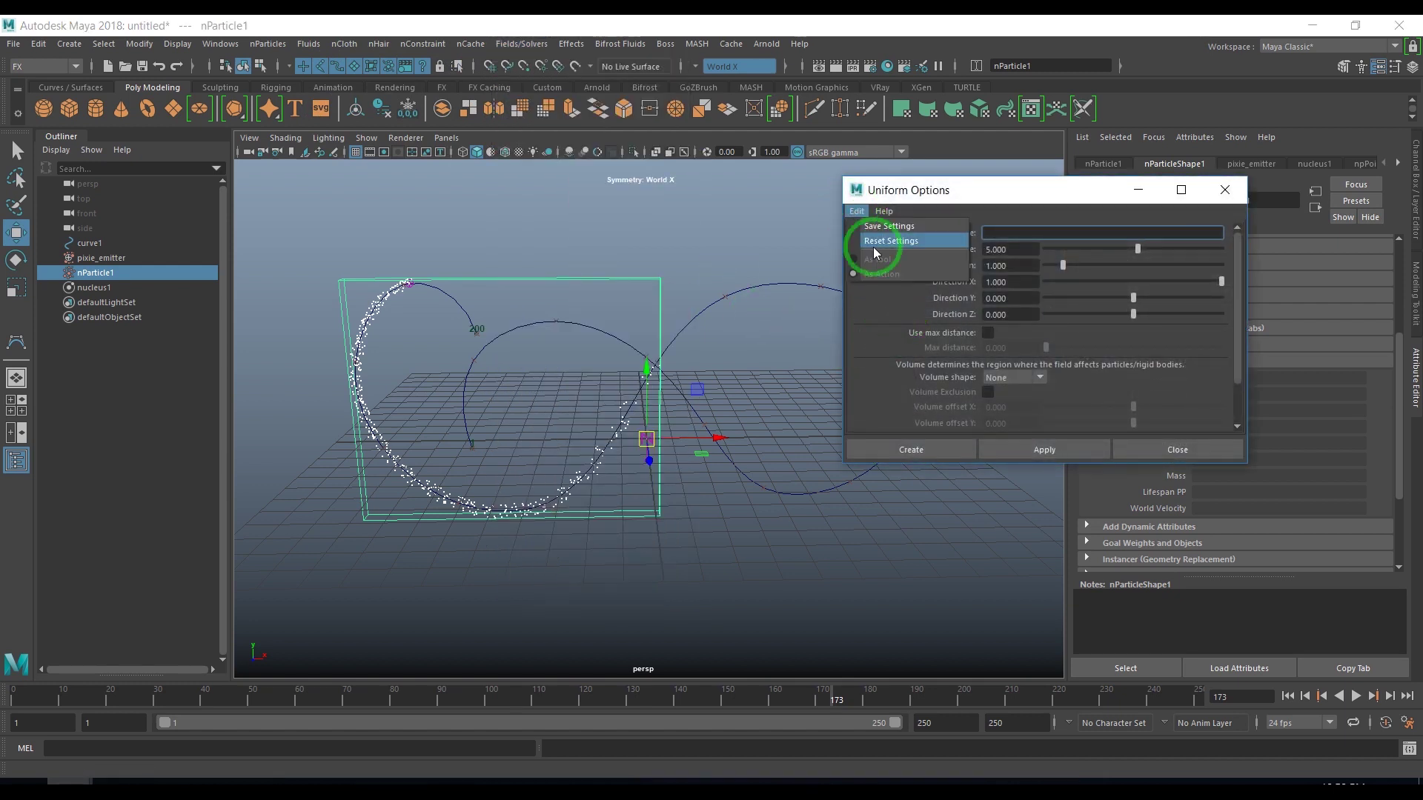
pyautogui.click(878, 252)
pyautogui.click(892, 449)
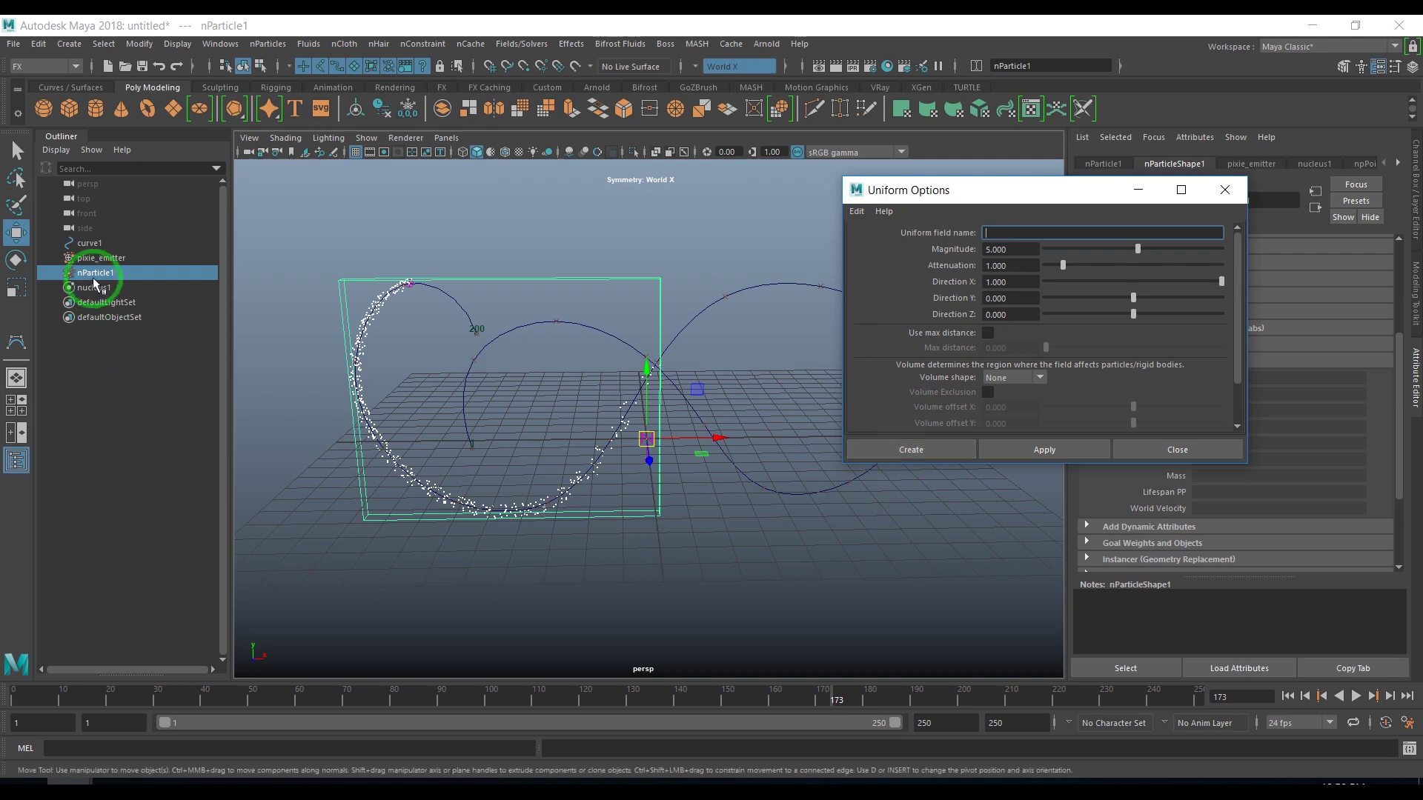
# - Create a uniform field on the particles and preview its effect
pyautogui.click(897, 451)
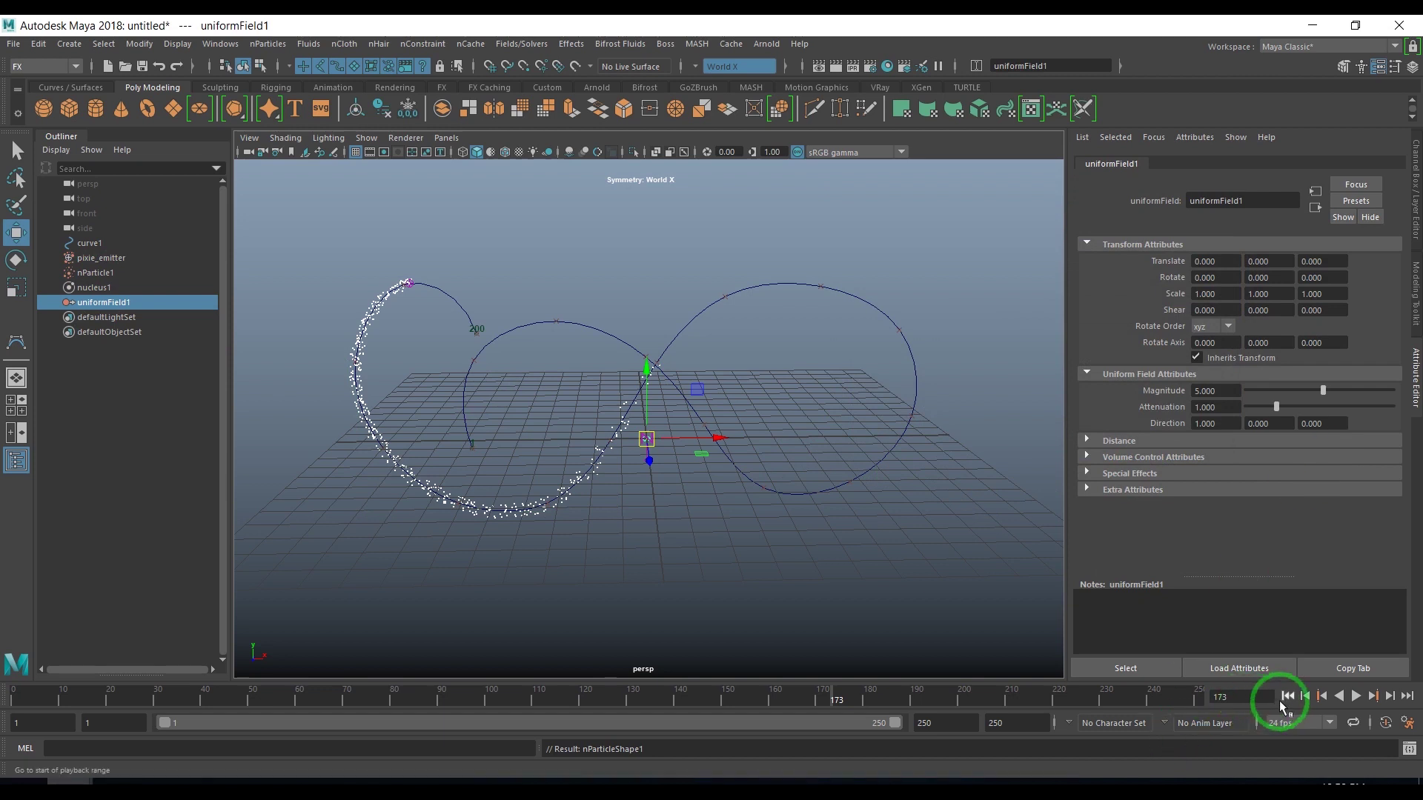
pyautogui.click(1356, 696)
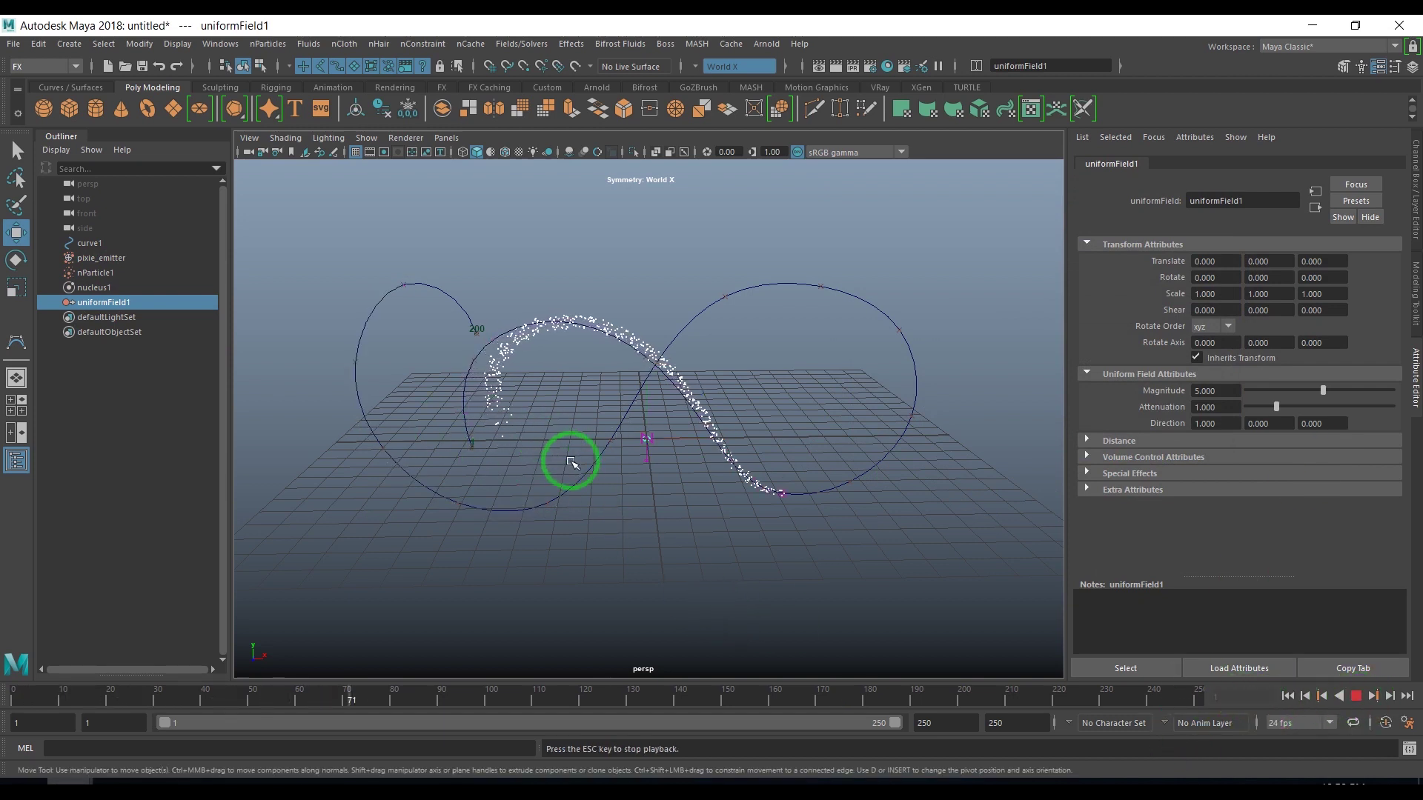
pyautogui.click(1355, 696)
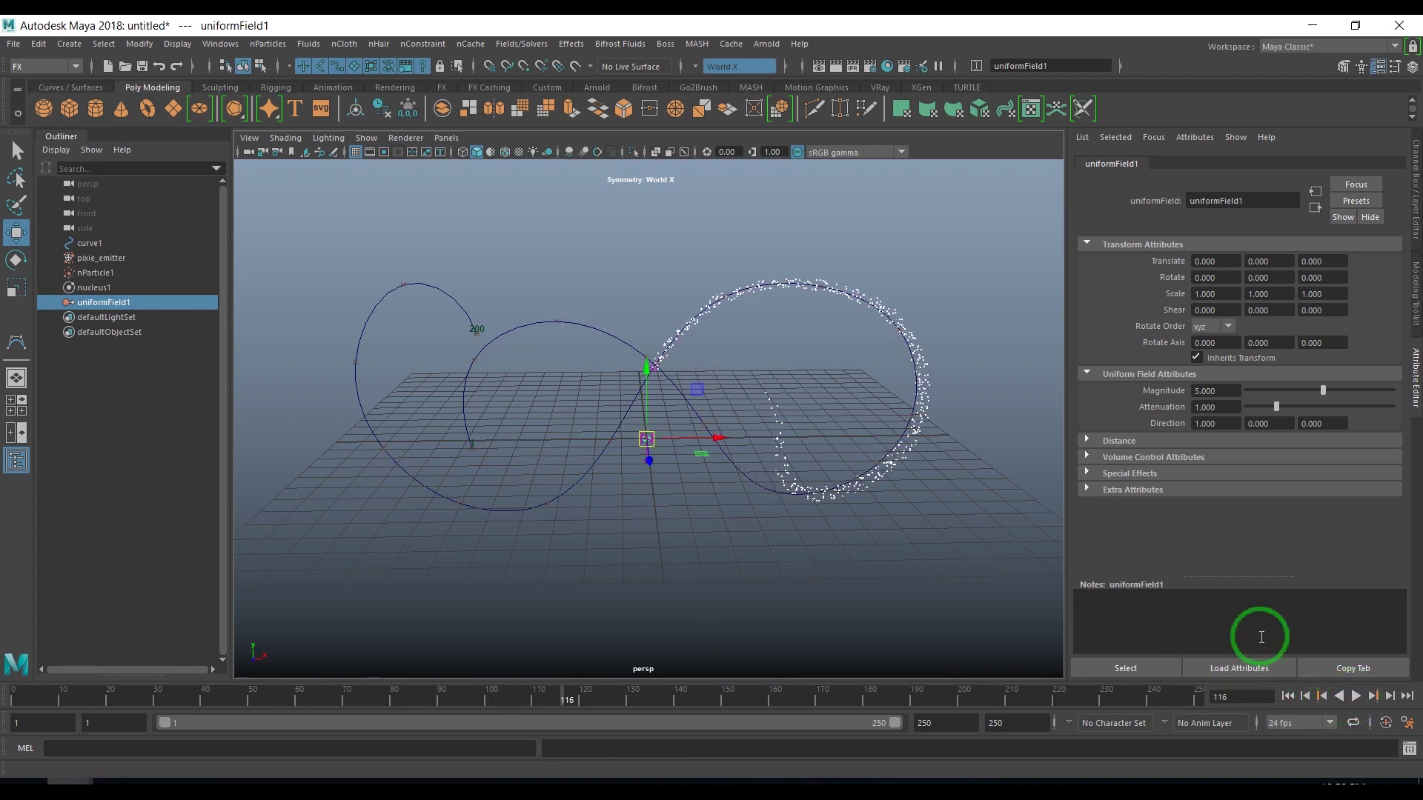
# - Point the field's Direction to 0, -1, 0 and replay from the start
pyautogui.click(1232, 406)
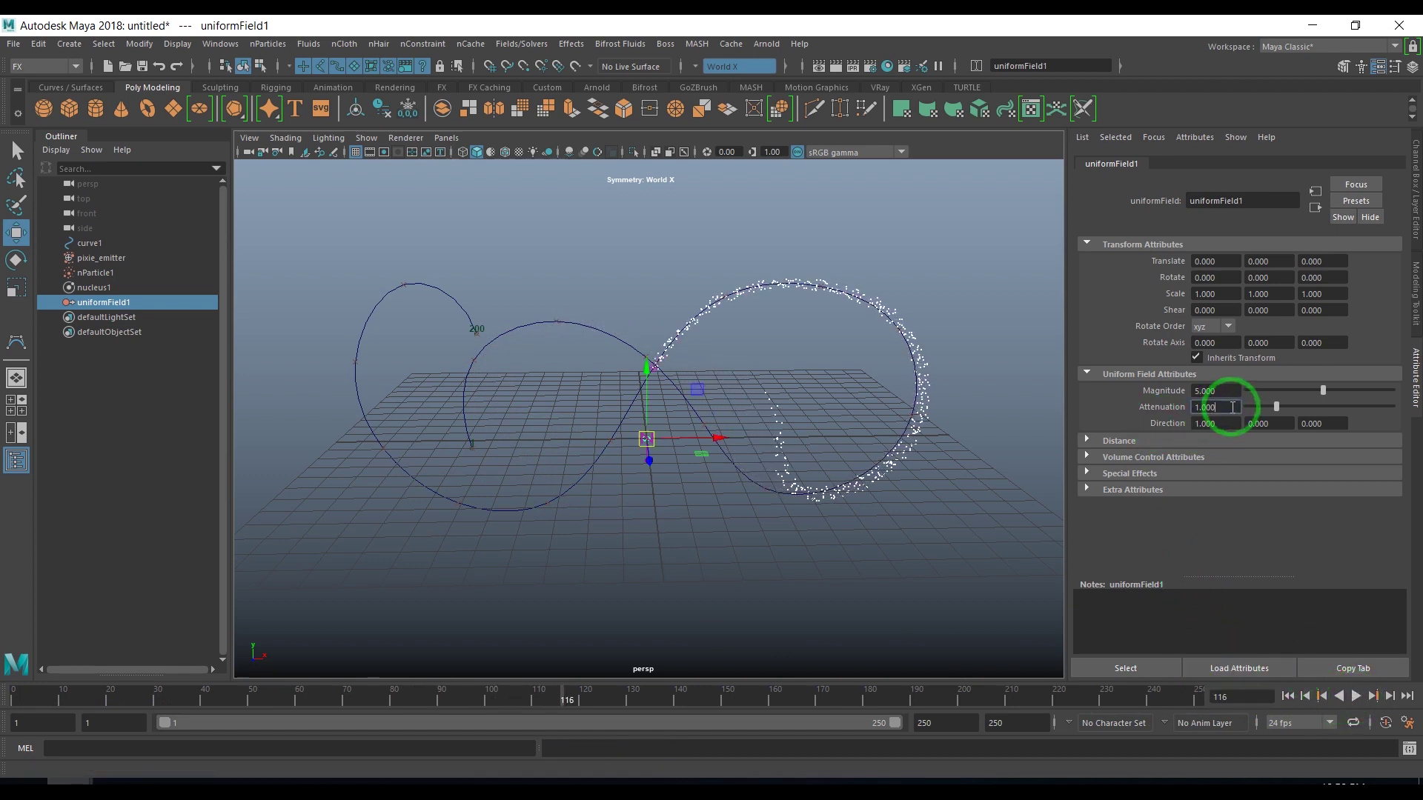
pyautogui.press('Tab')
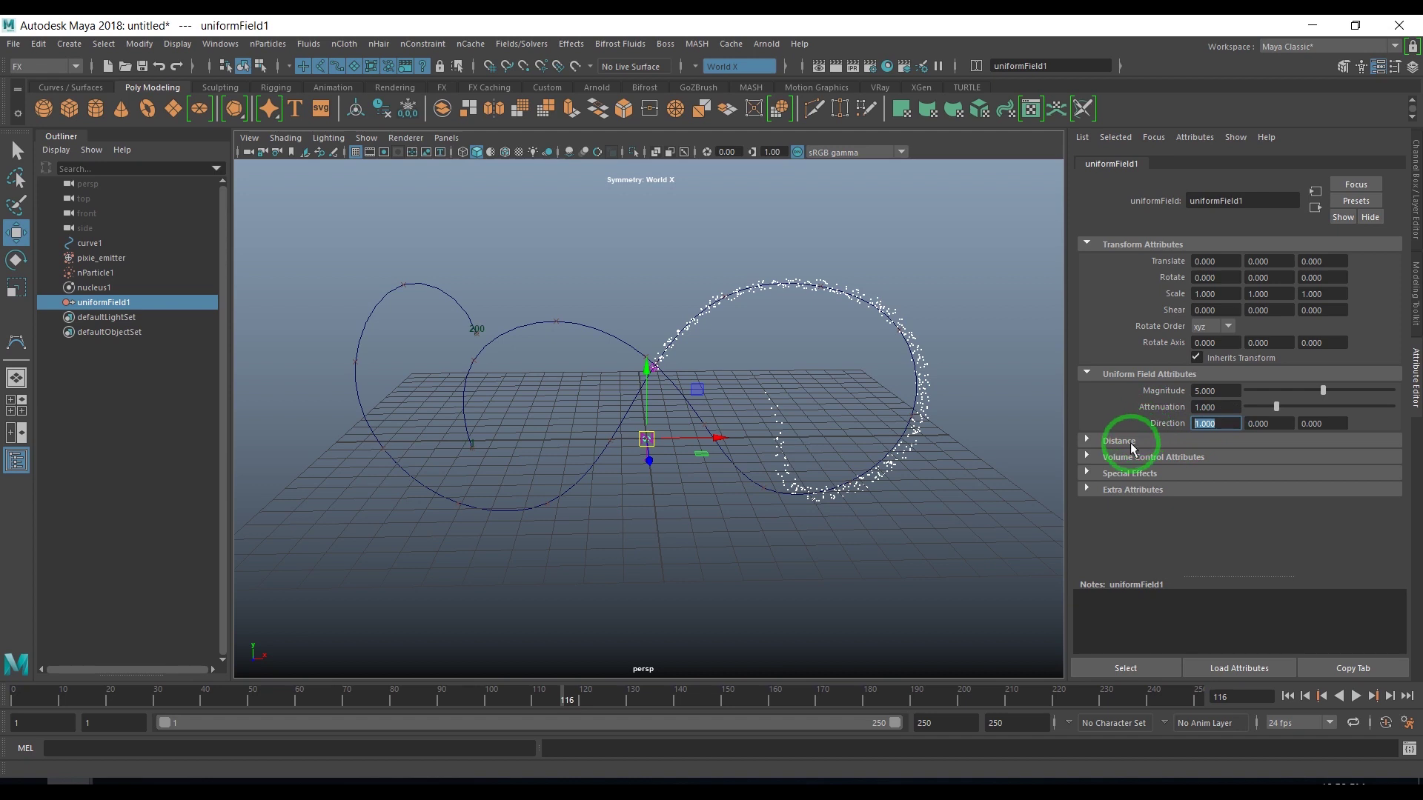
pyautogui.write('0')
pyautogui.press('Tab')
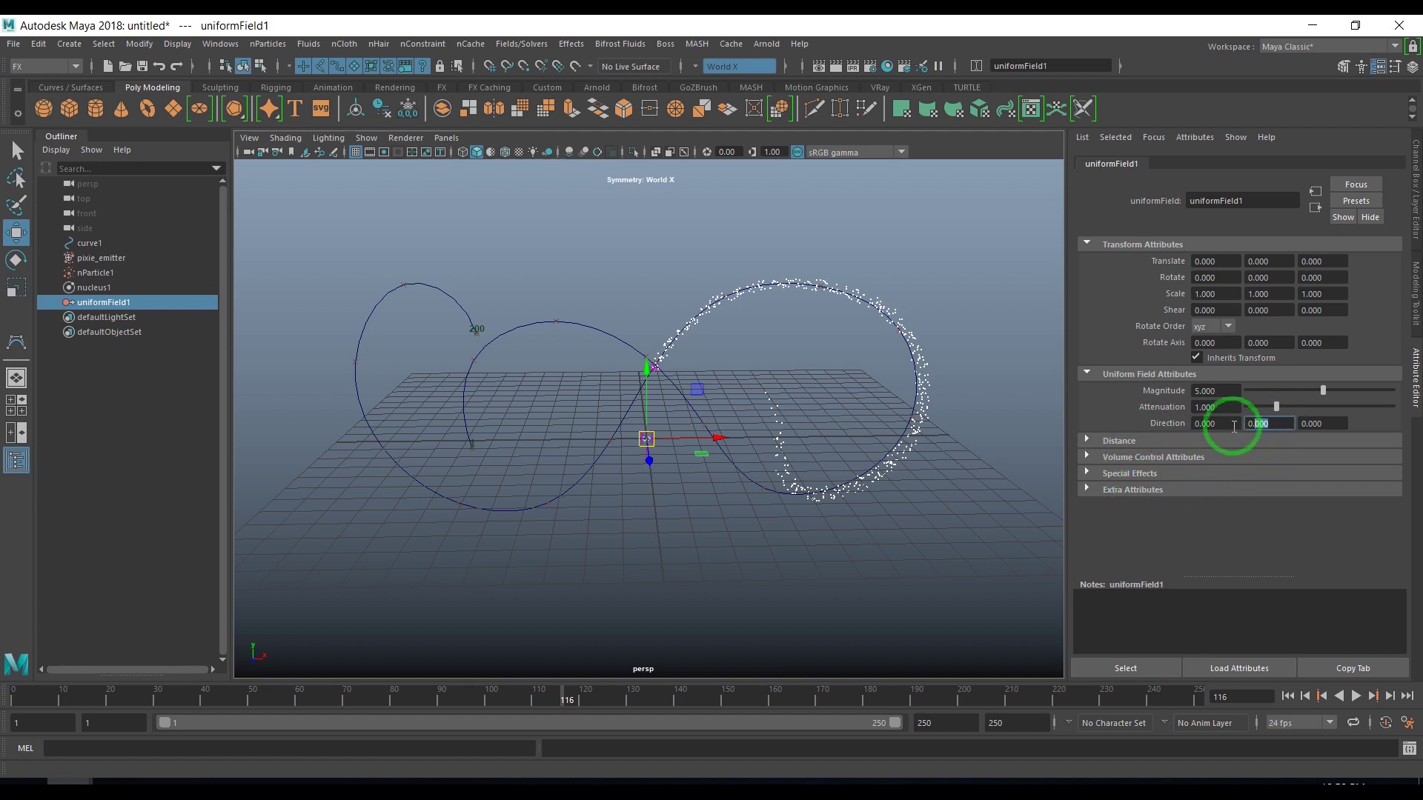
pyautogui.write('-1')
pyautogui.press('Return')
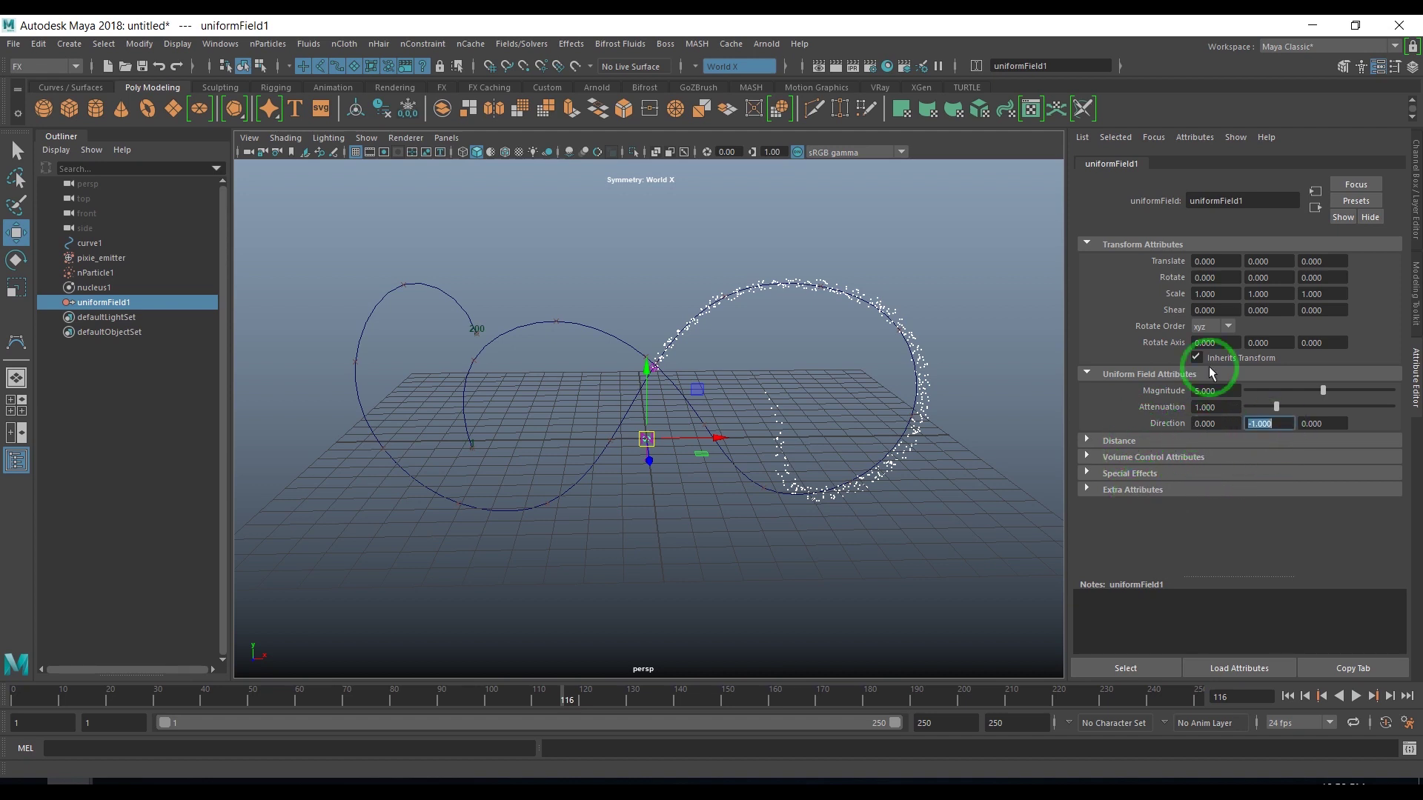
pyautogui.click(1287, 696)
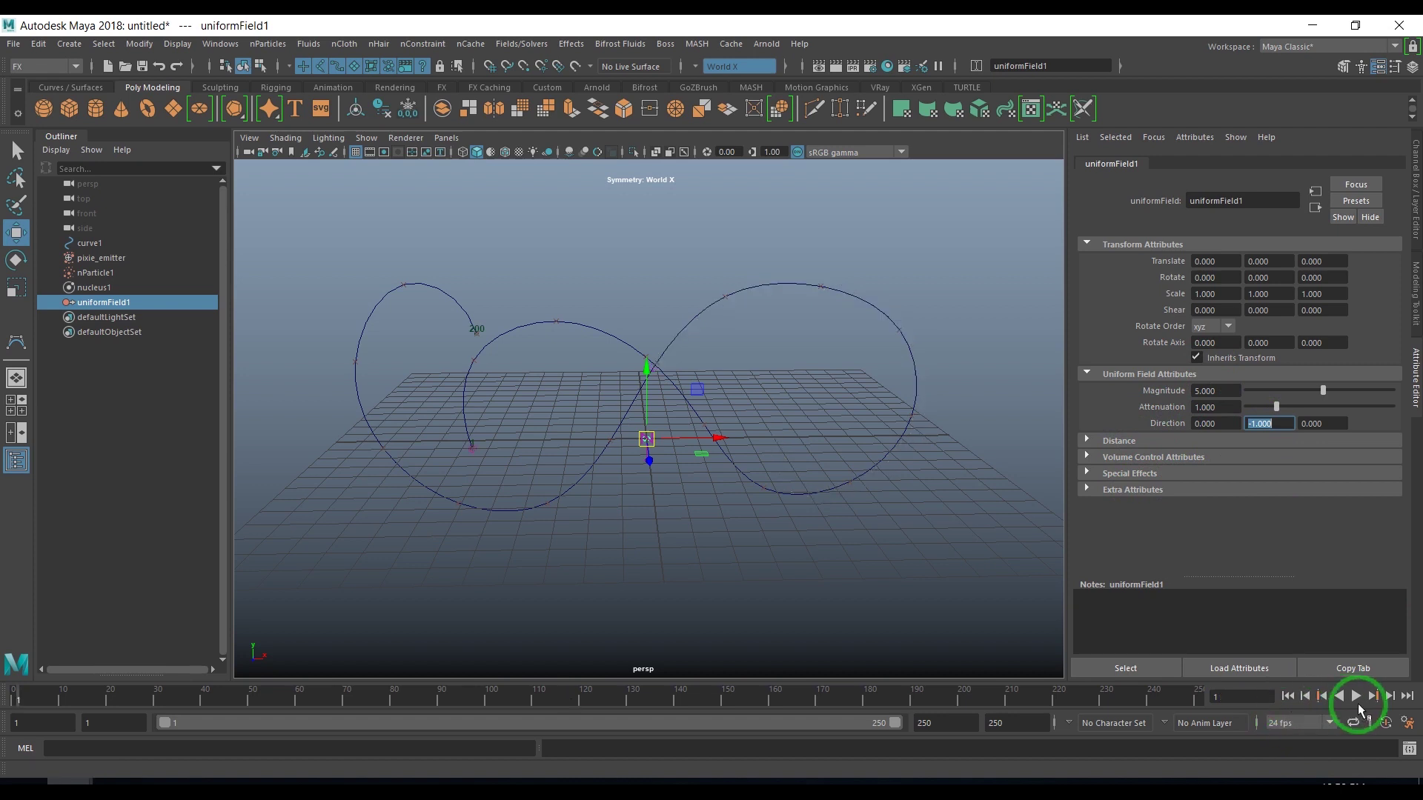
pyautogui.click(1356, 697)
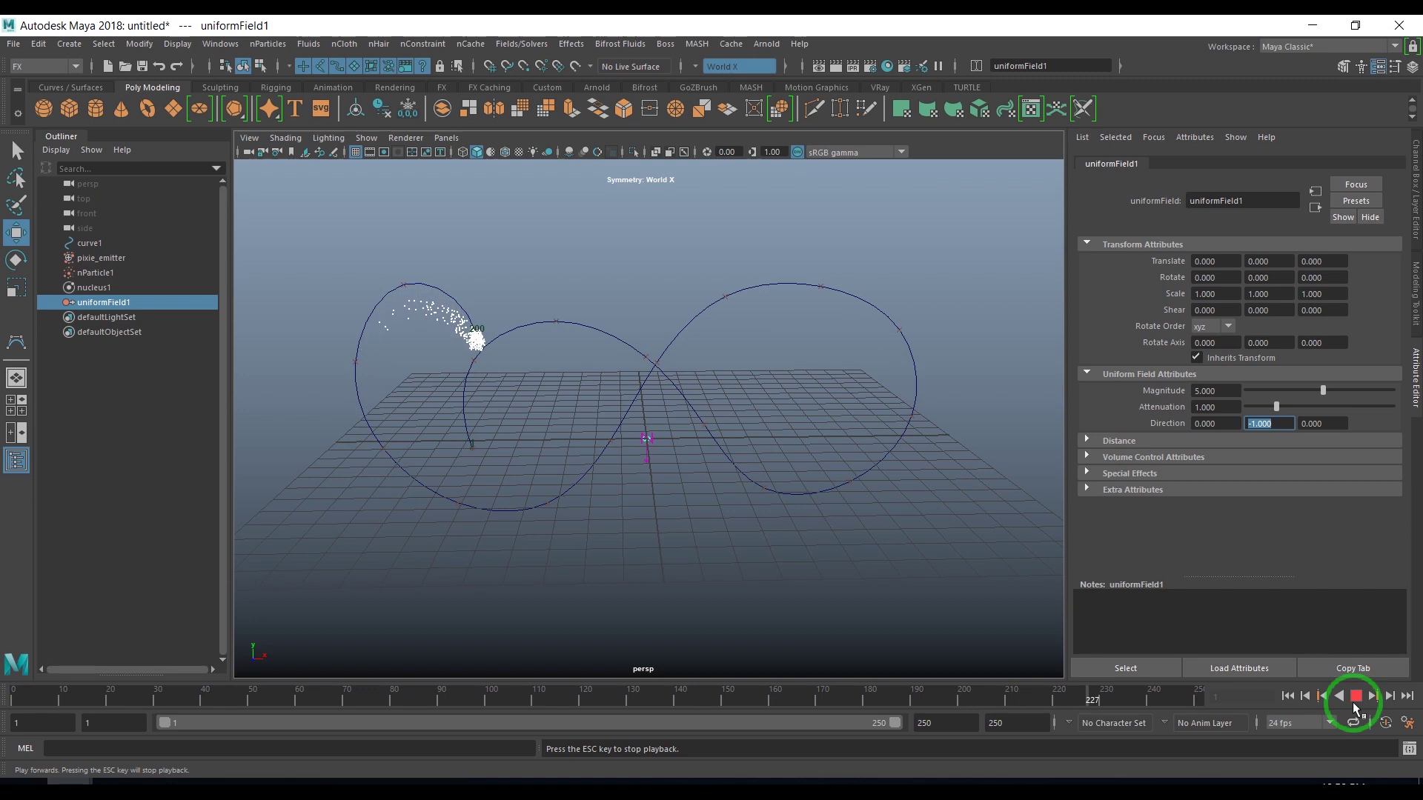
pyautogui.click(1355, 697)
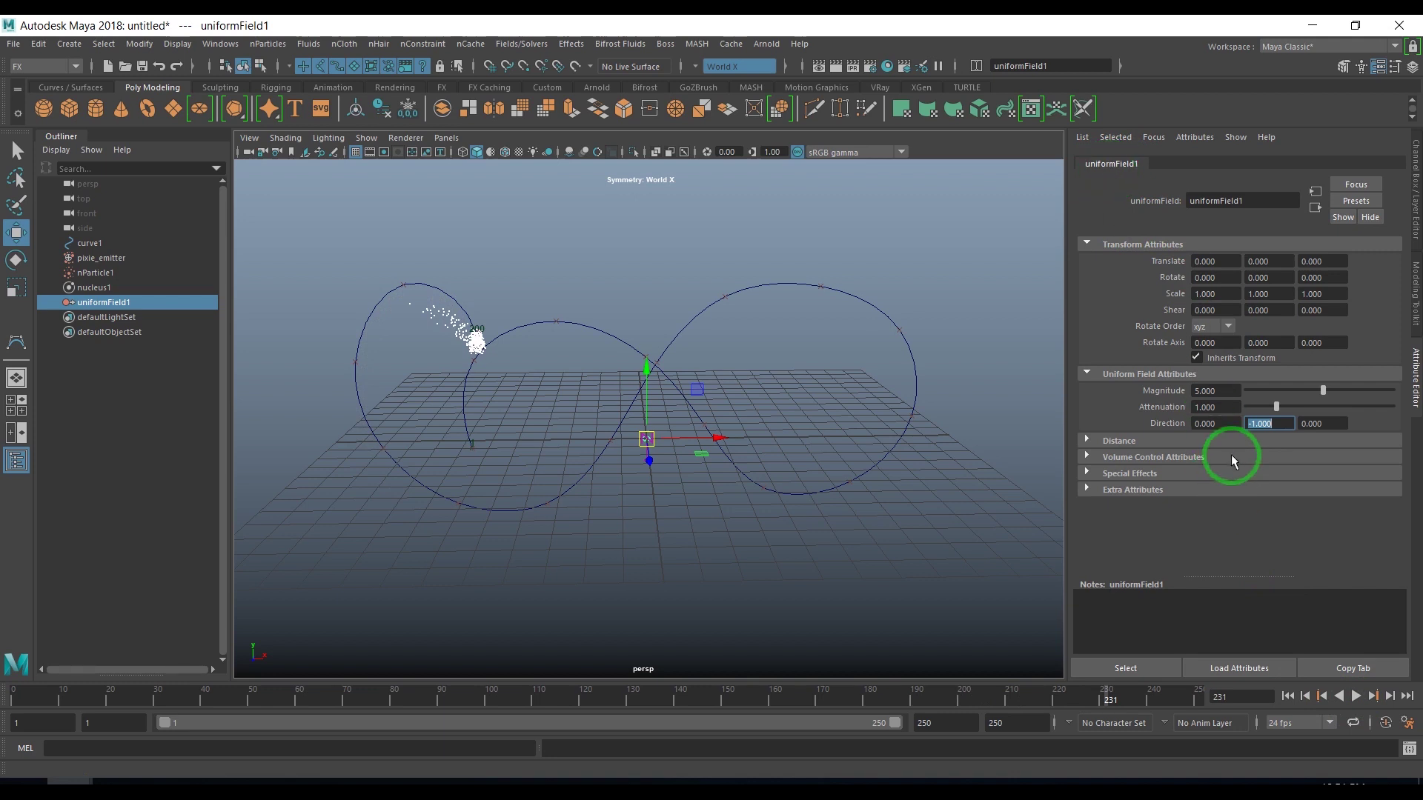
# - Set the field Attenuation to 0, briefly trying 1, and replay to check
pyautogui.click(1223, 404)
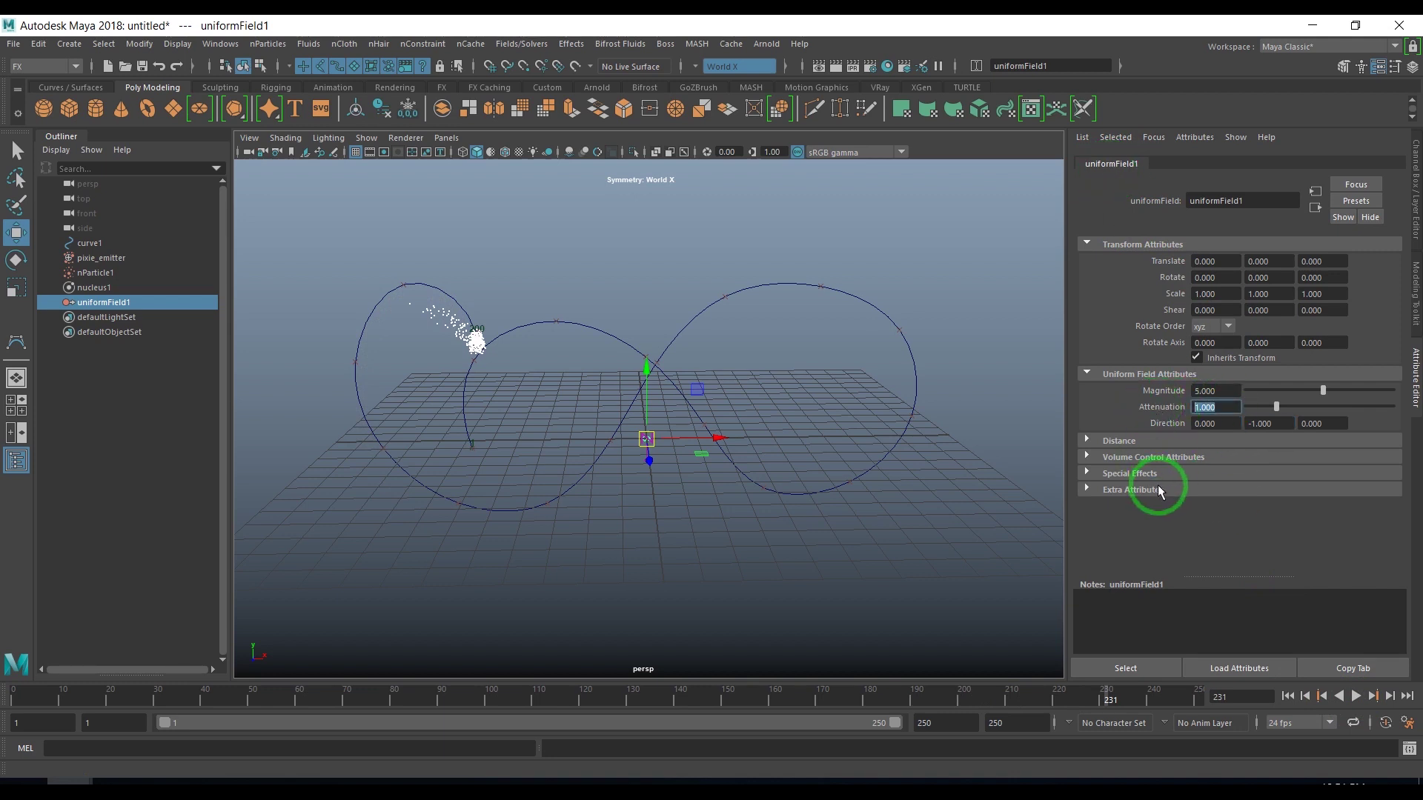
pyautogui.write('0')
pyautogui.press('Return')
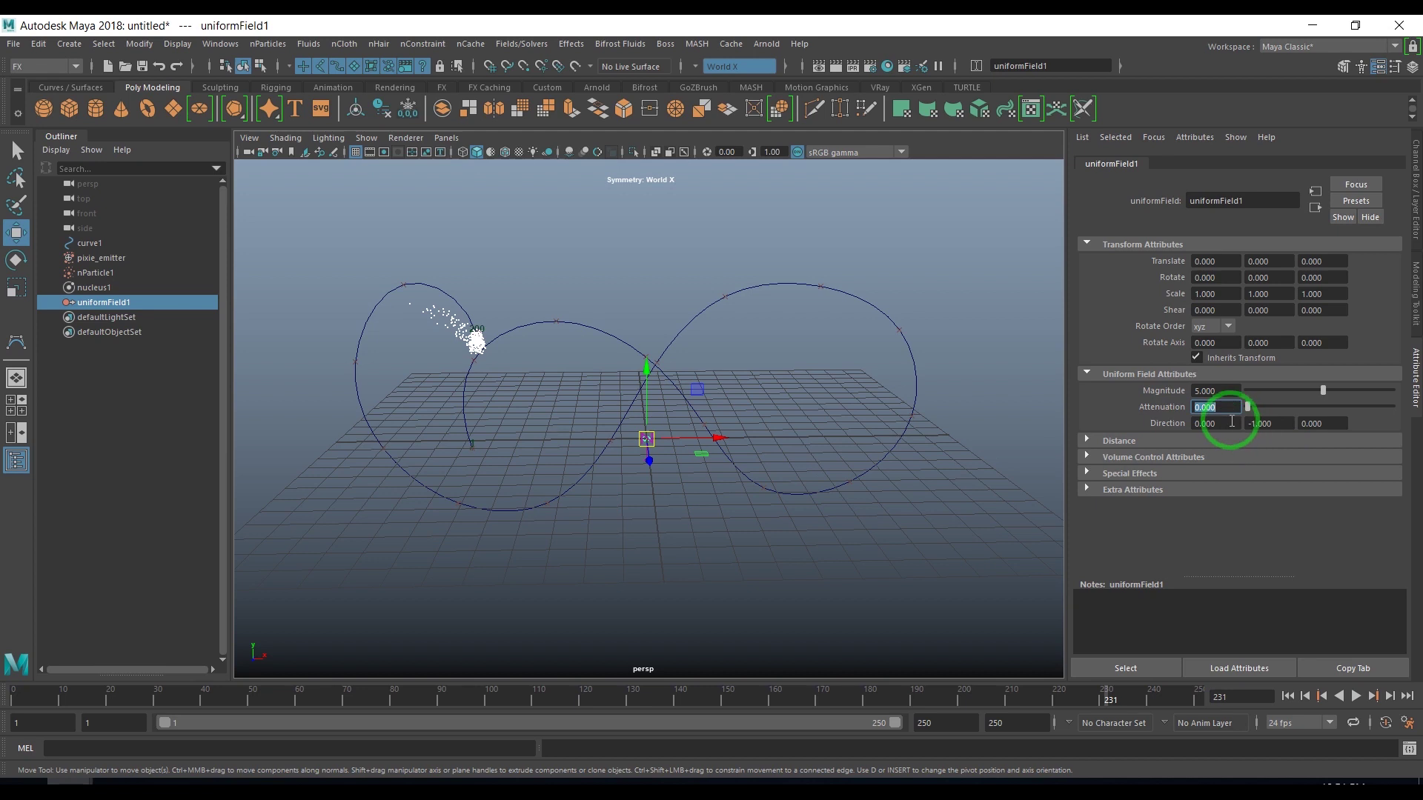
pyautogui.write('1')
pyautogui.press('Return')
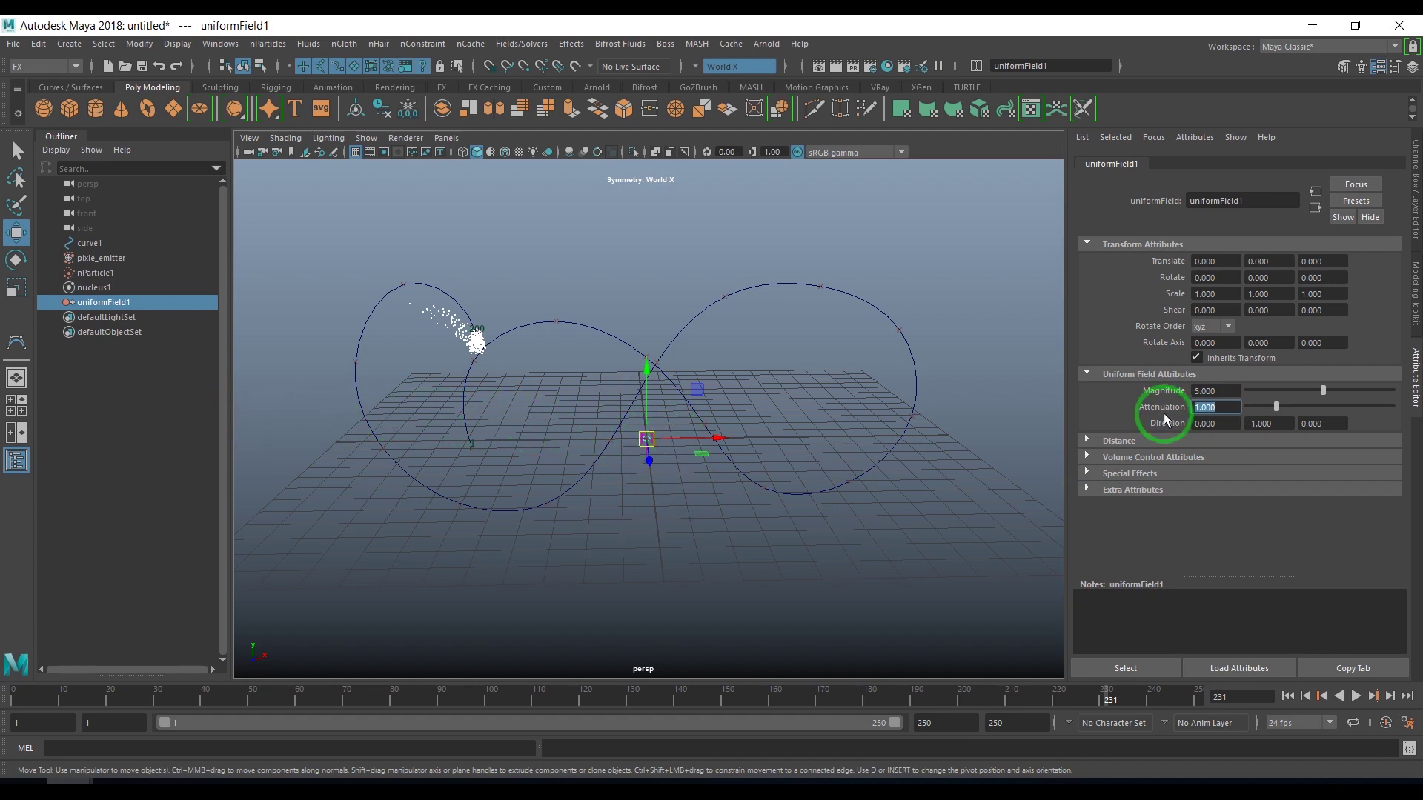
pyautogui.click(1223, 407)
pyautogui.doubleClick(1223, 407)
pyautogui.write('0')
pyautogui.press('Return')
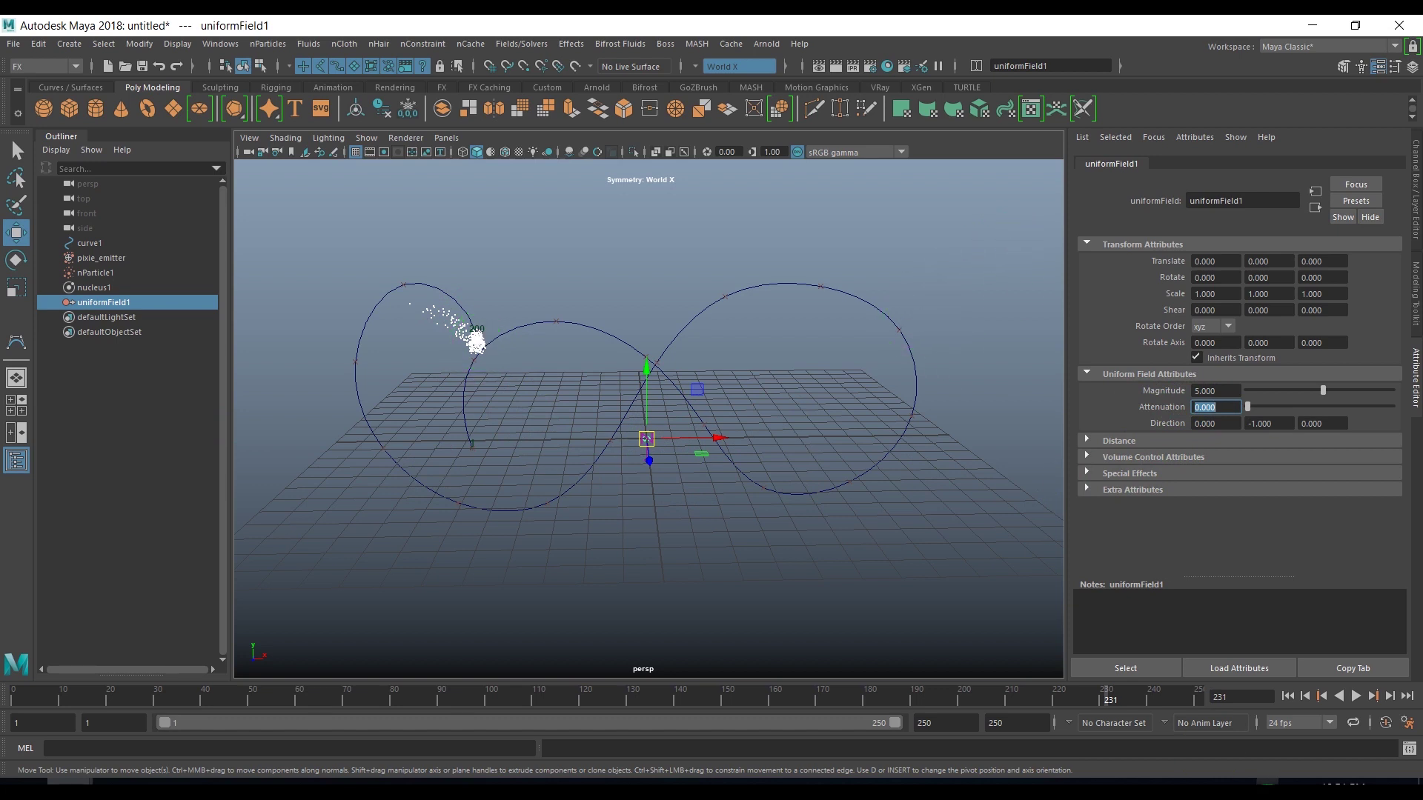
pyautogui.click(1286, 695)
pyautogui.click(1355, 697)
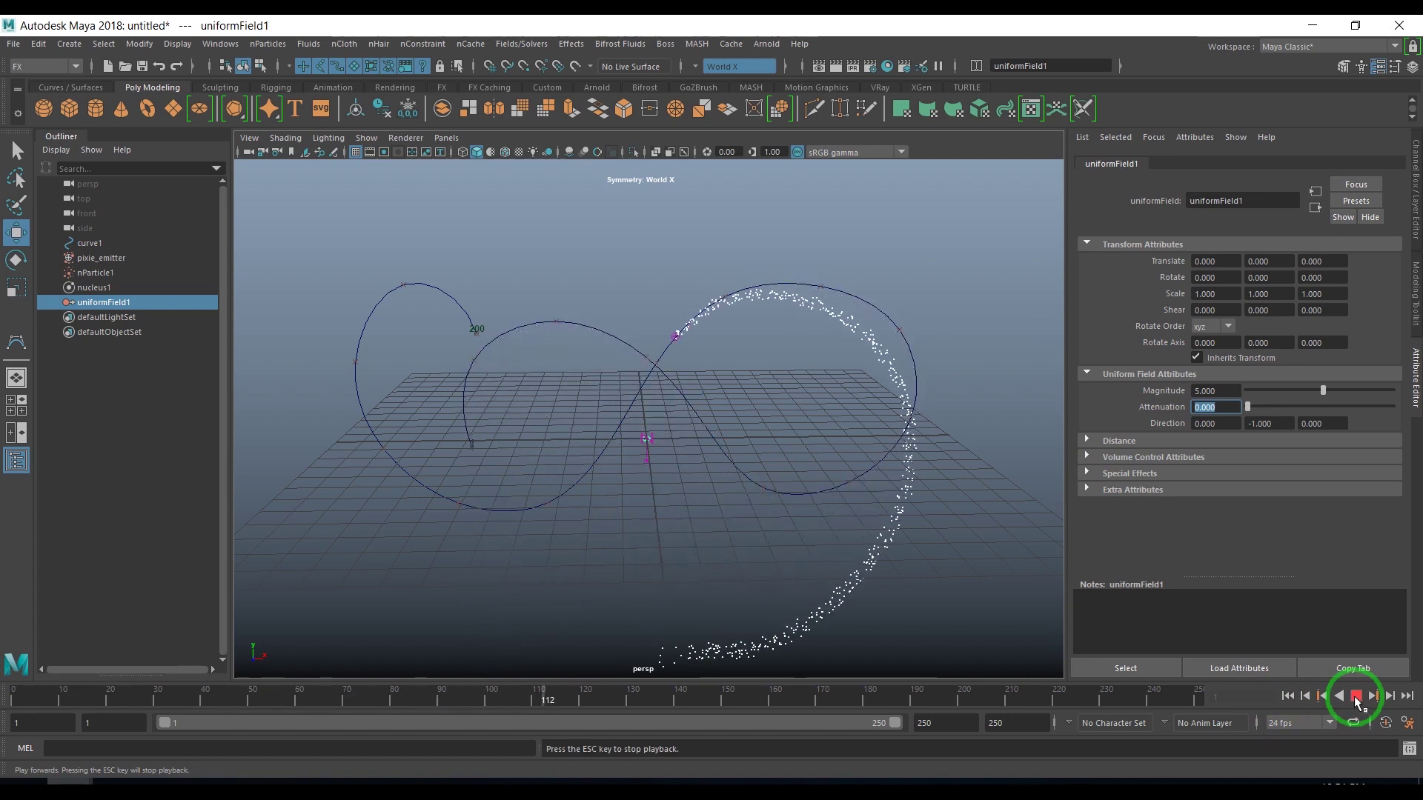
pyautogui.click(1356, 696)
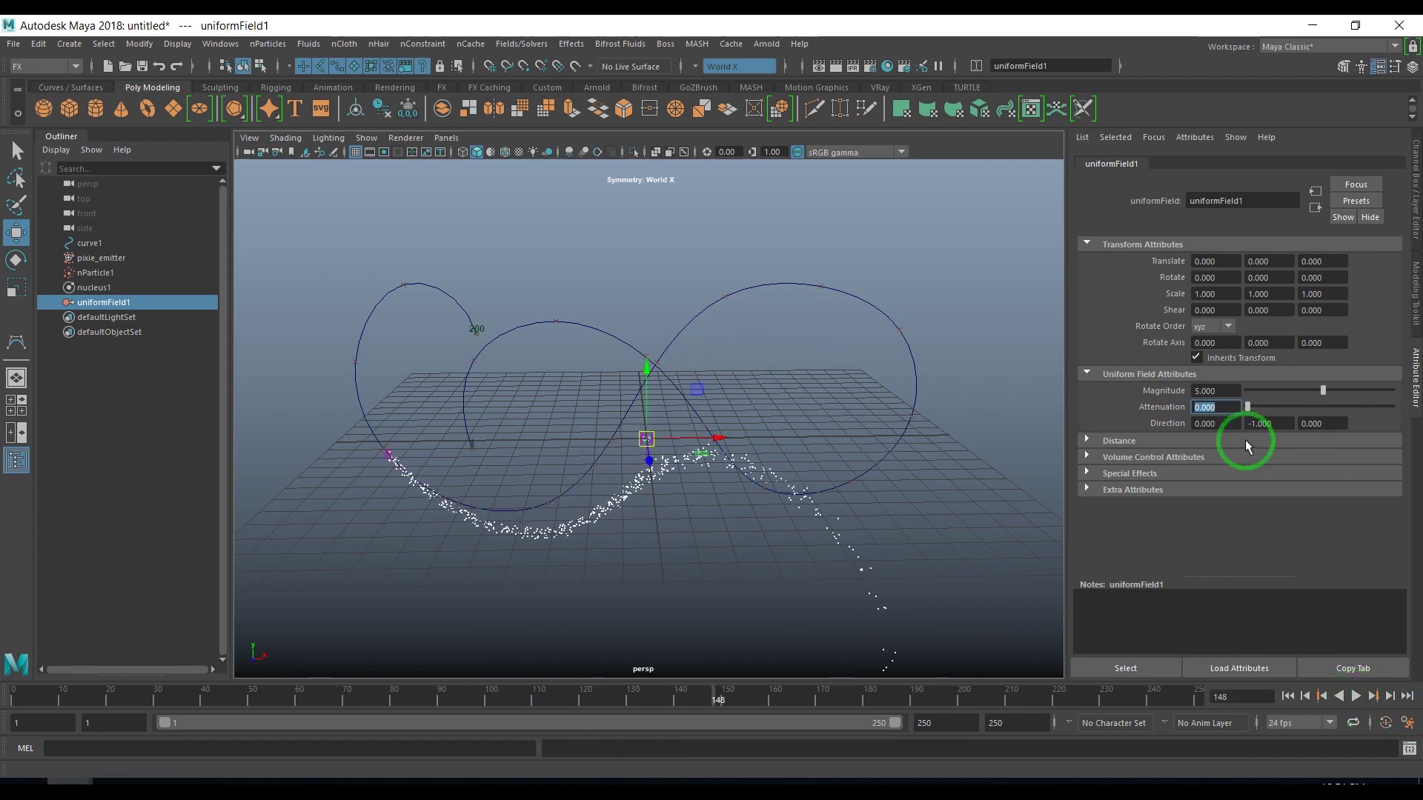
# - Raise the field Magnitude to 9.8, replay the stronger pull, and reselect nParticle1
pyautogui.click(1209, 390)
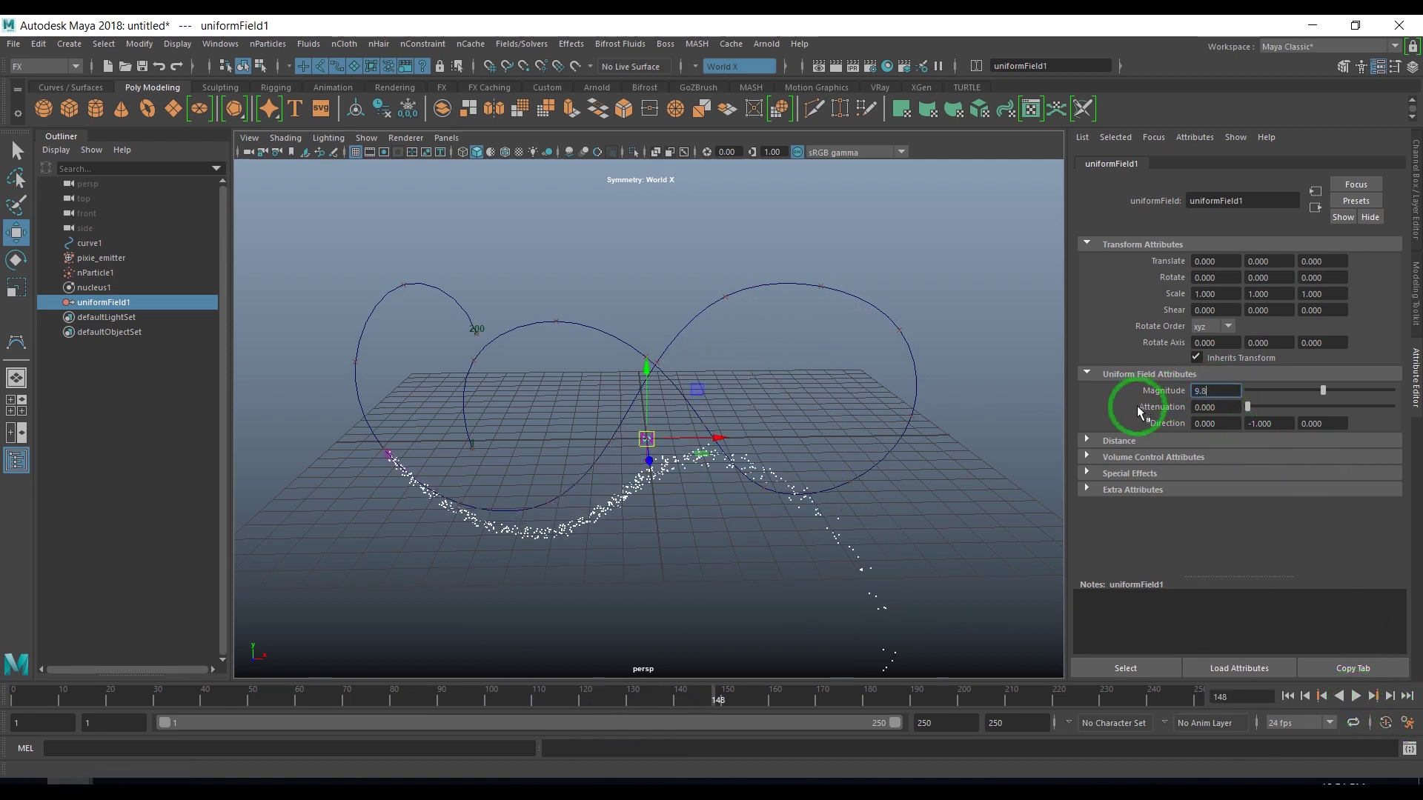
pyautogui.press('Return')
pyautogui.click(1287, 697)
pyautogui.click(1356, 696)
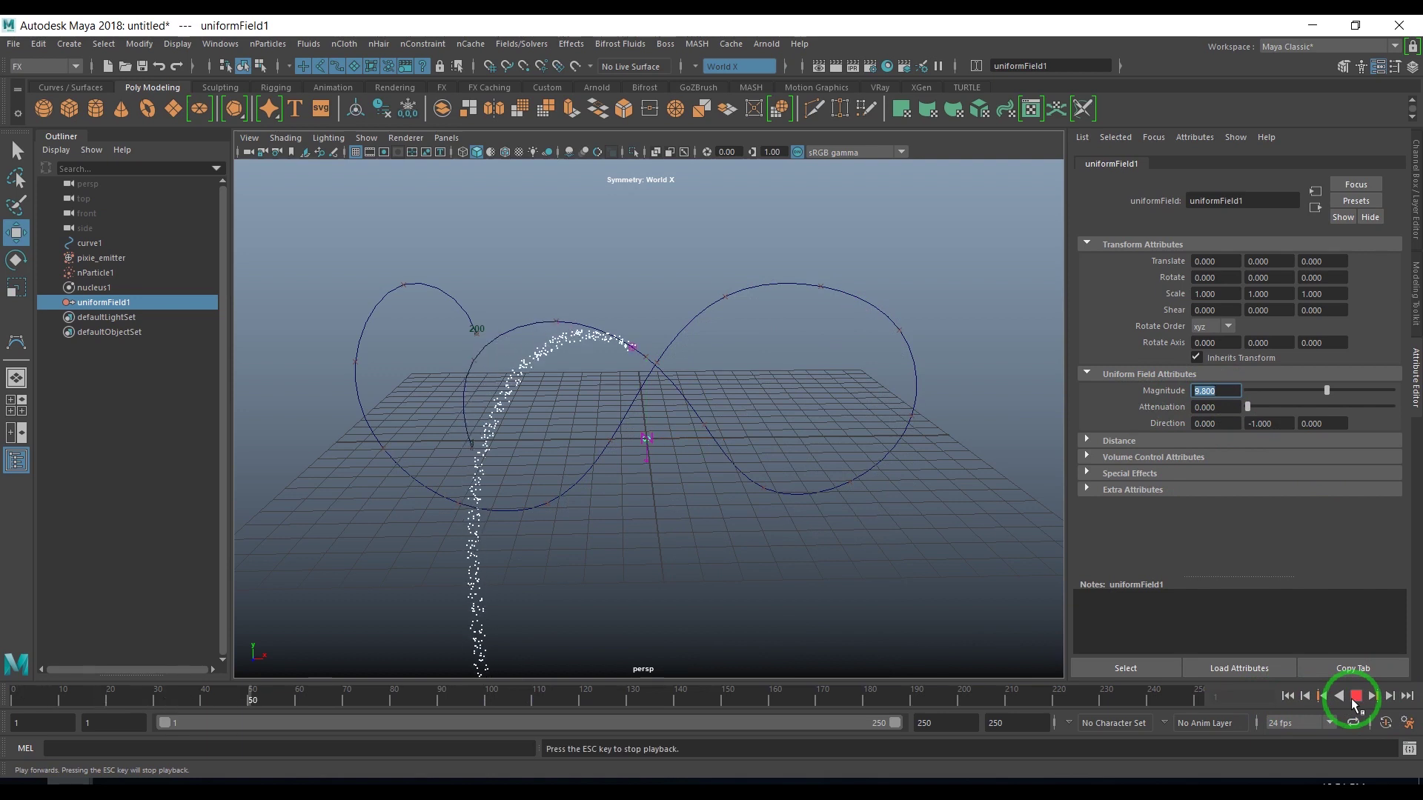
pyautogui.click(1356, 696)
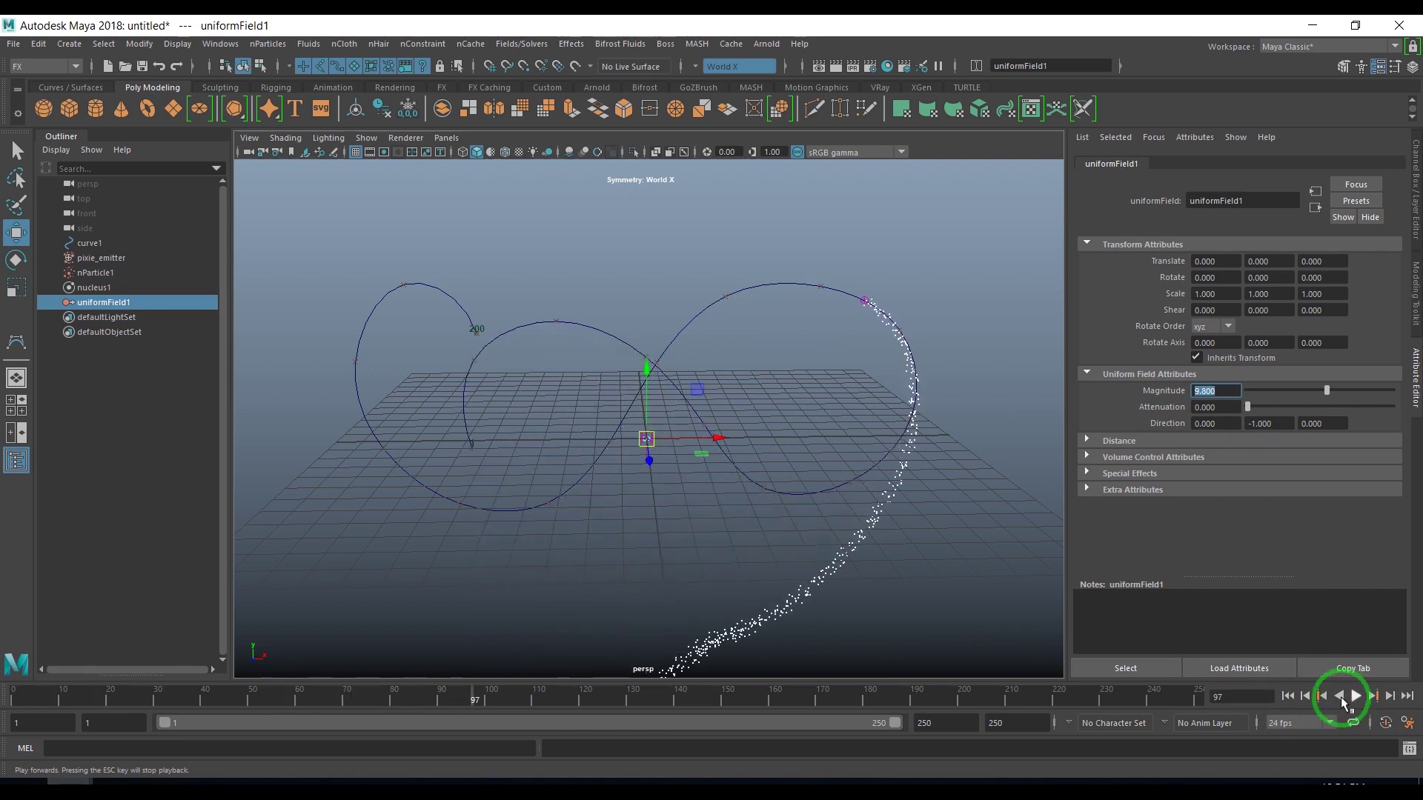
pyautogui.click(830, 550)
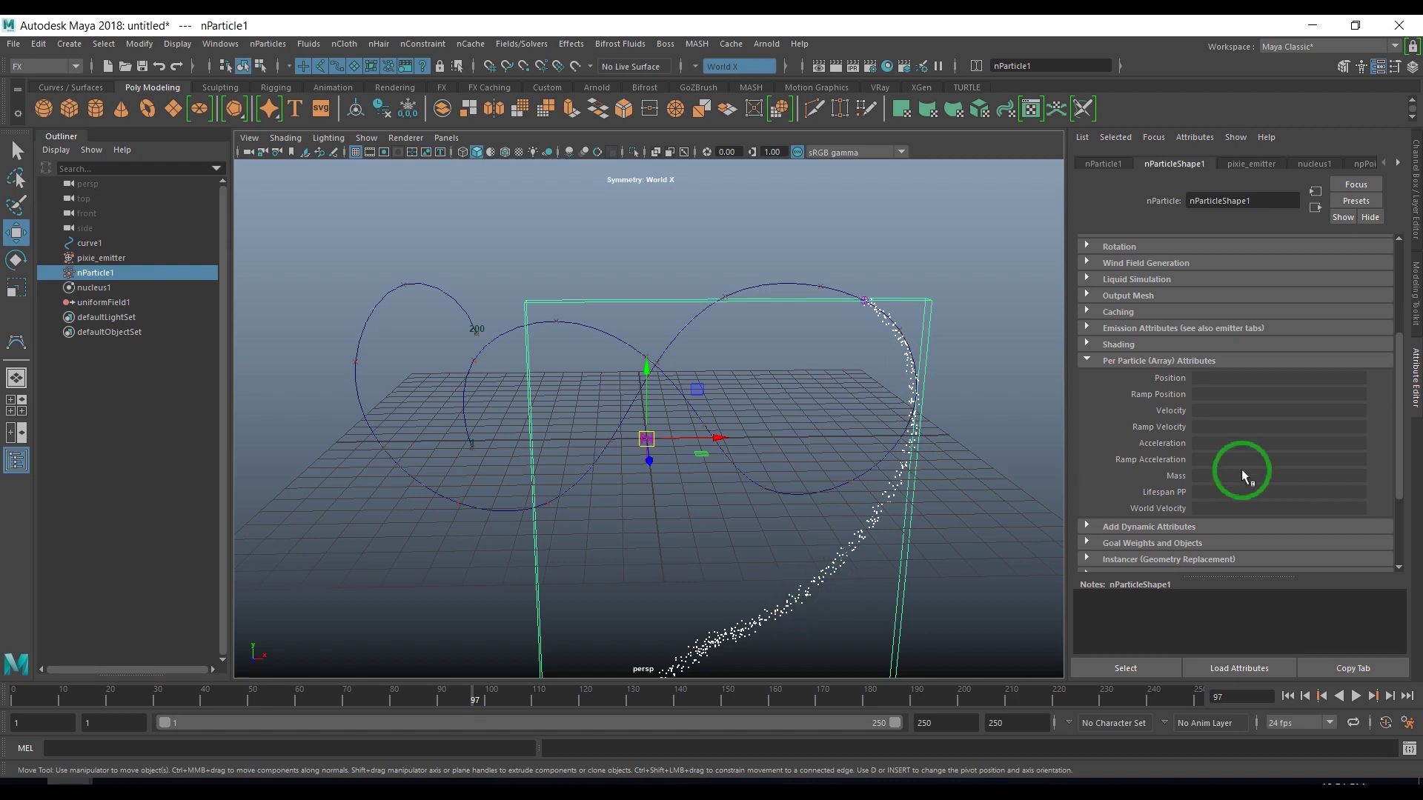
# - Create the Mass creation expression nParticleShape1.mass=rand(0.1,1); for random per-particle mass
pyautogui.rightClick(1223, 481)
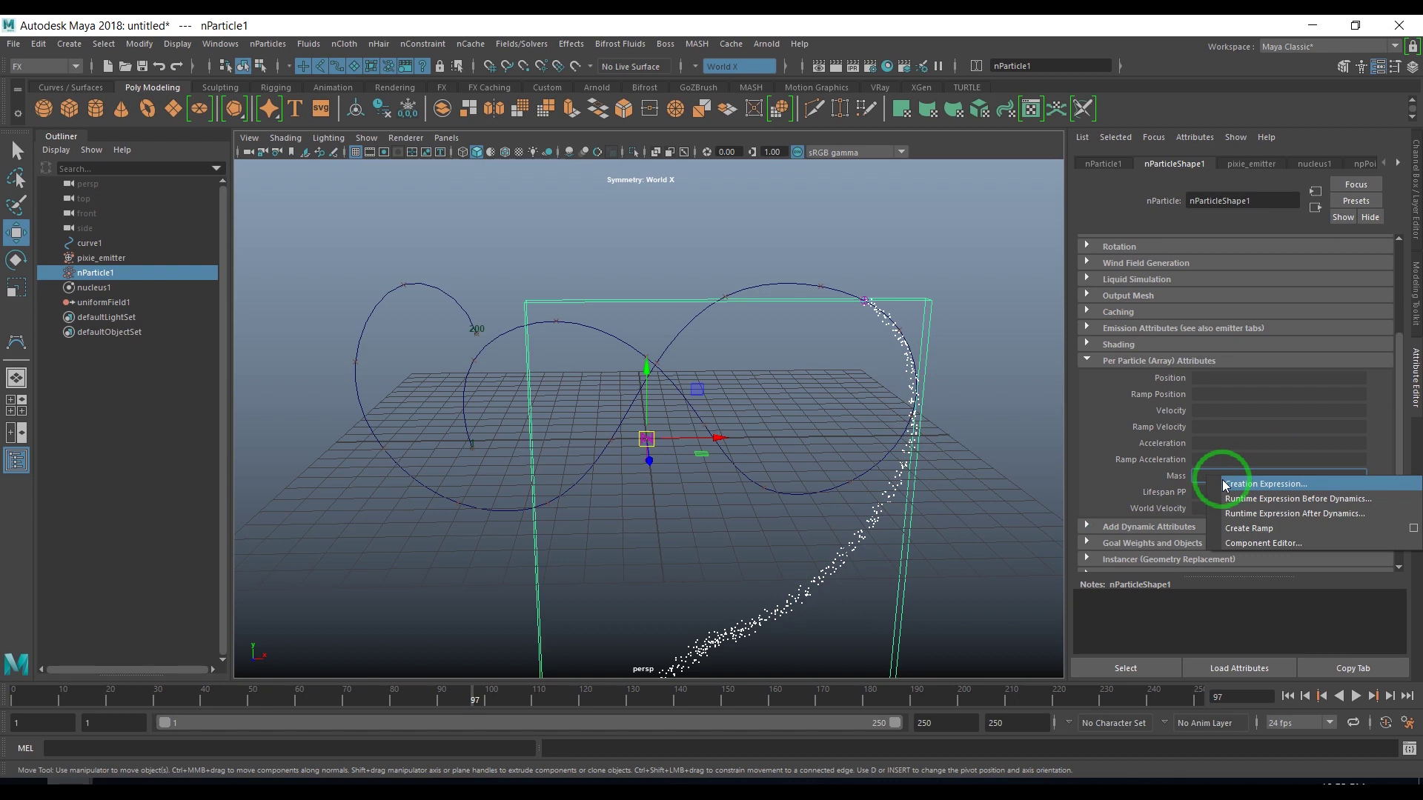
pyautogui.click(1267, 483)
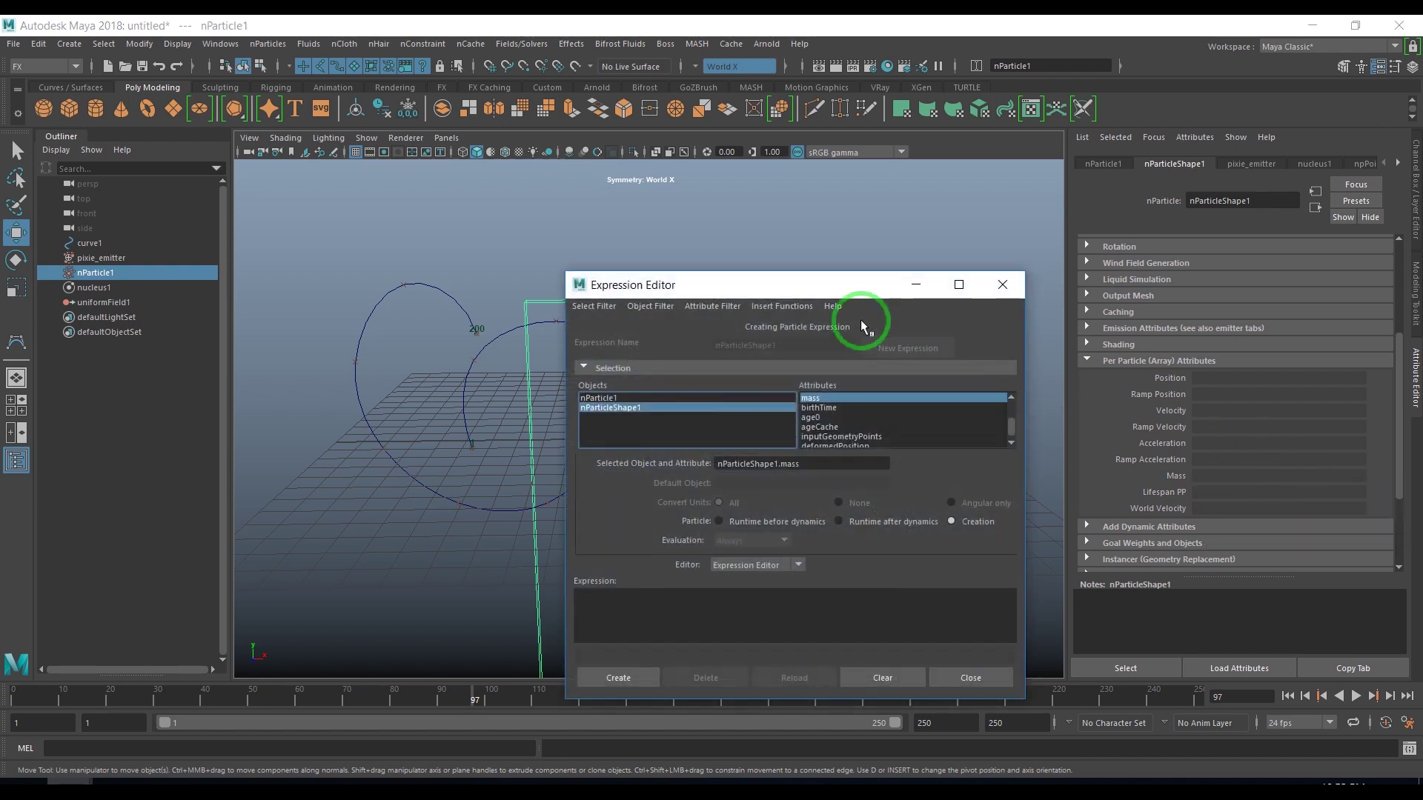
pyautogui.click(832, 307)
pyautogui.moveTo(828, 286); pyautogui.dragTo(1159, 120)
pyautogui.moveTo(1141, 304); pyautogui.dragTo(977, 311)
pyautogui.hotkey('ctrl', 'c')
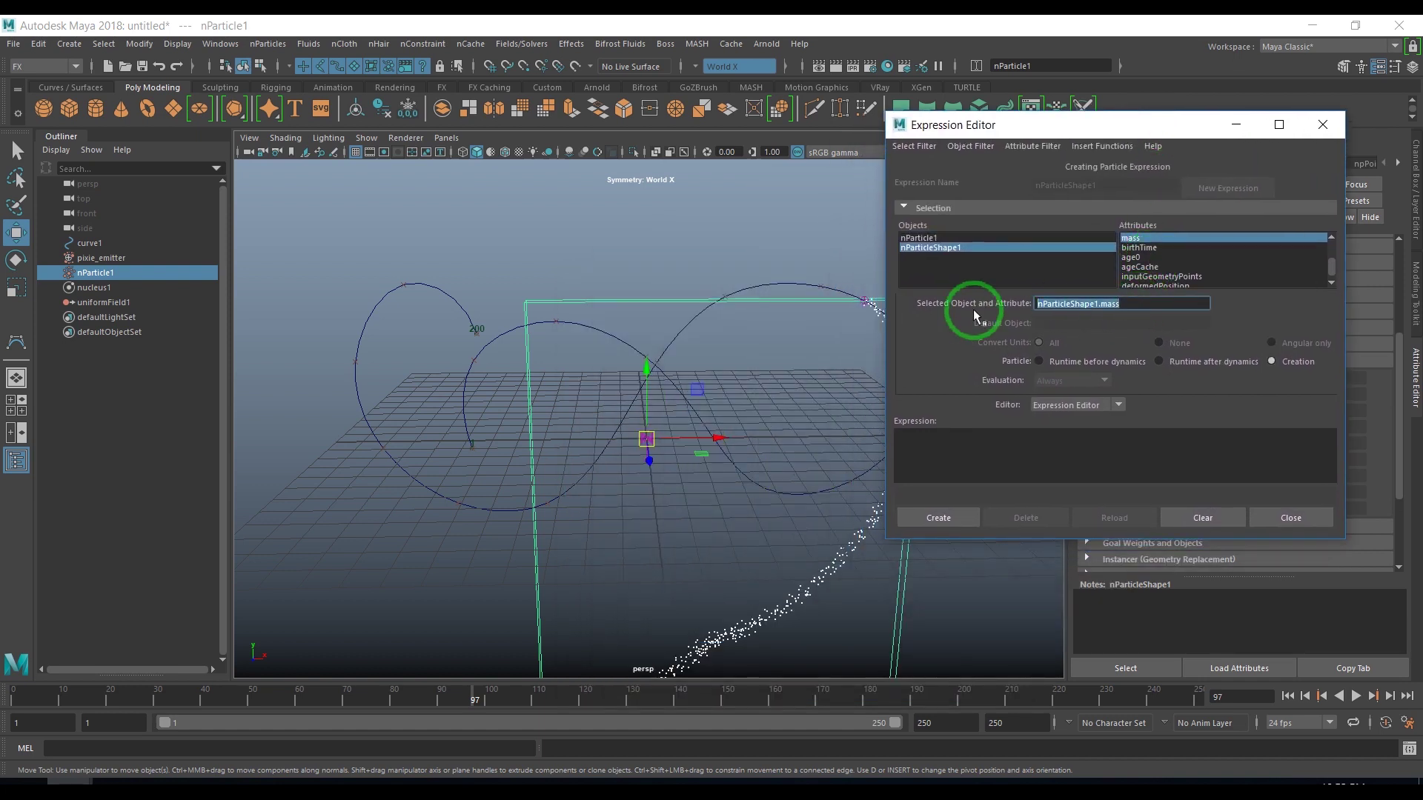
pyautogui.click(1081, 438)
pyautogui.hotkey('ctrl', 'v')
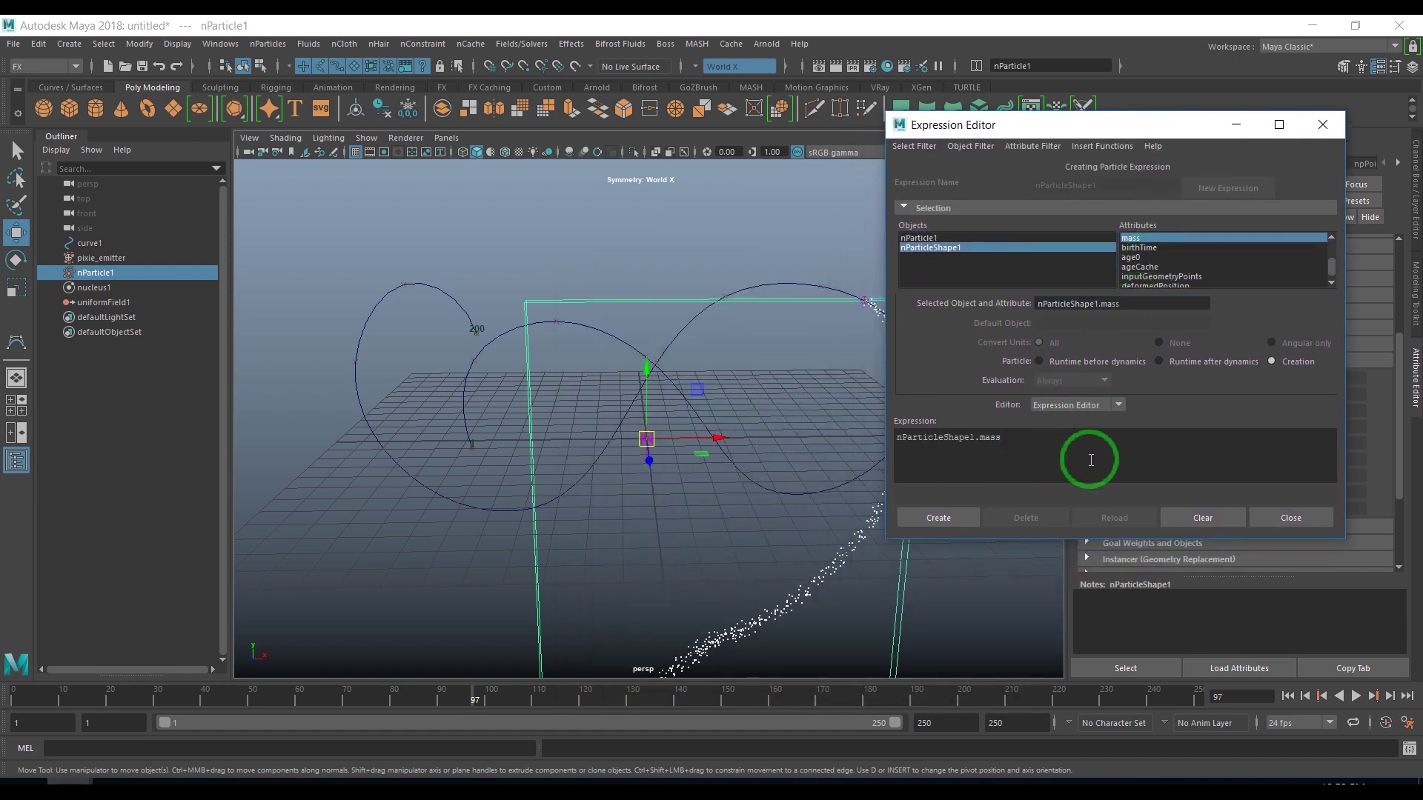
pyautogui.keyDown('ctrl'); pyautogui.scroll(1, 1092, 459); pyautogui.keyUp('ctrl')
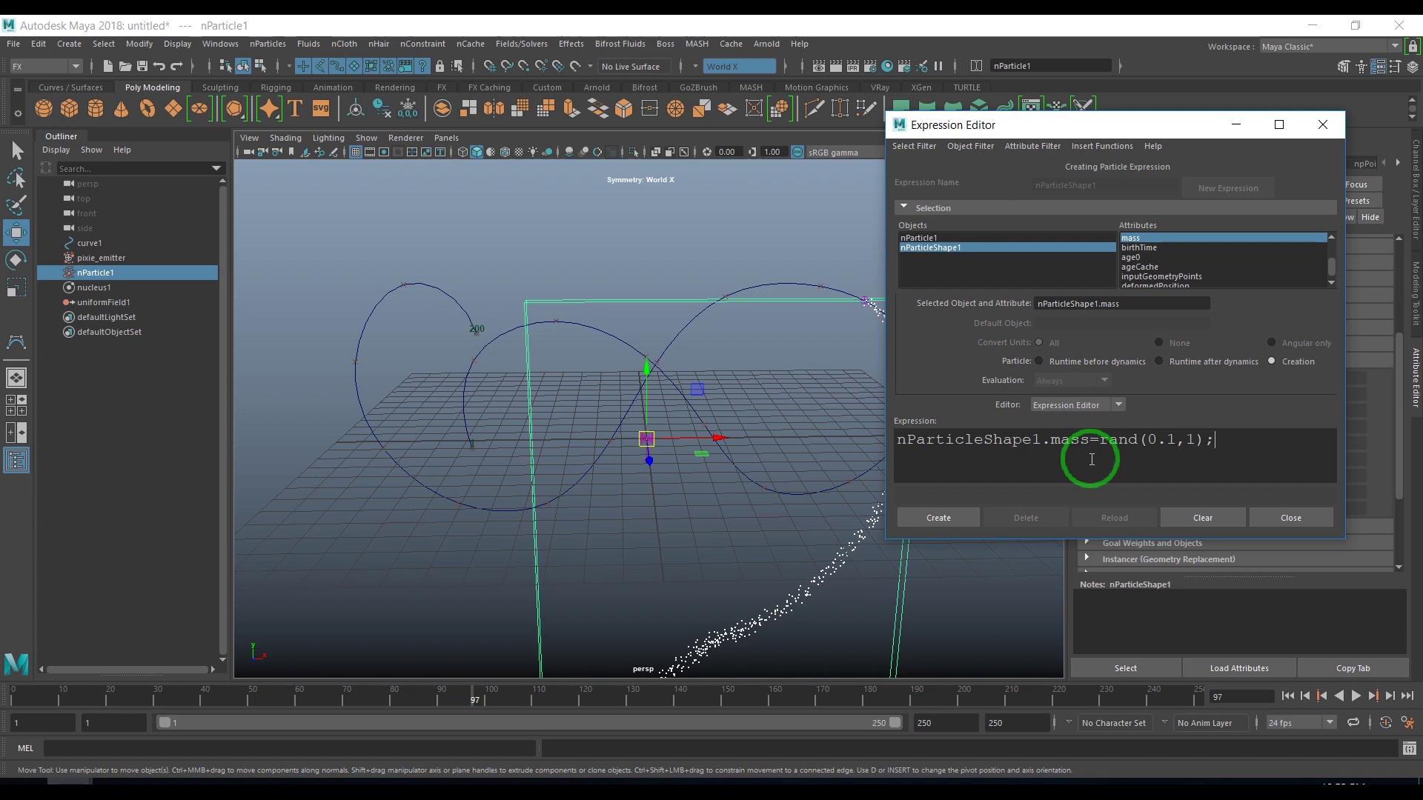
pyautogui.click(933, 518)
pyautogui.click(1291, 519)
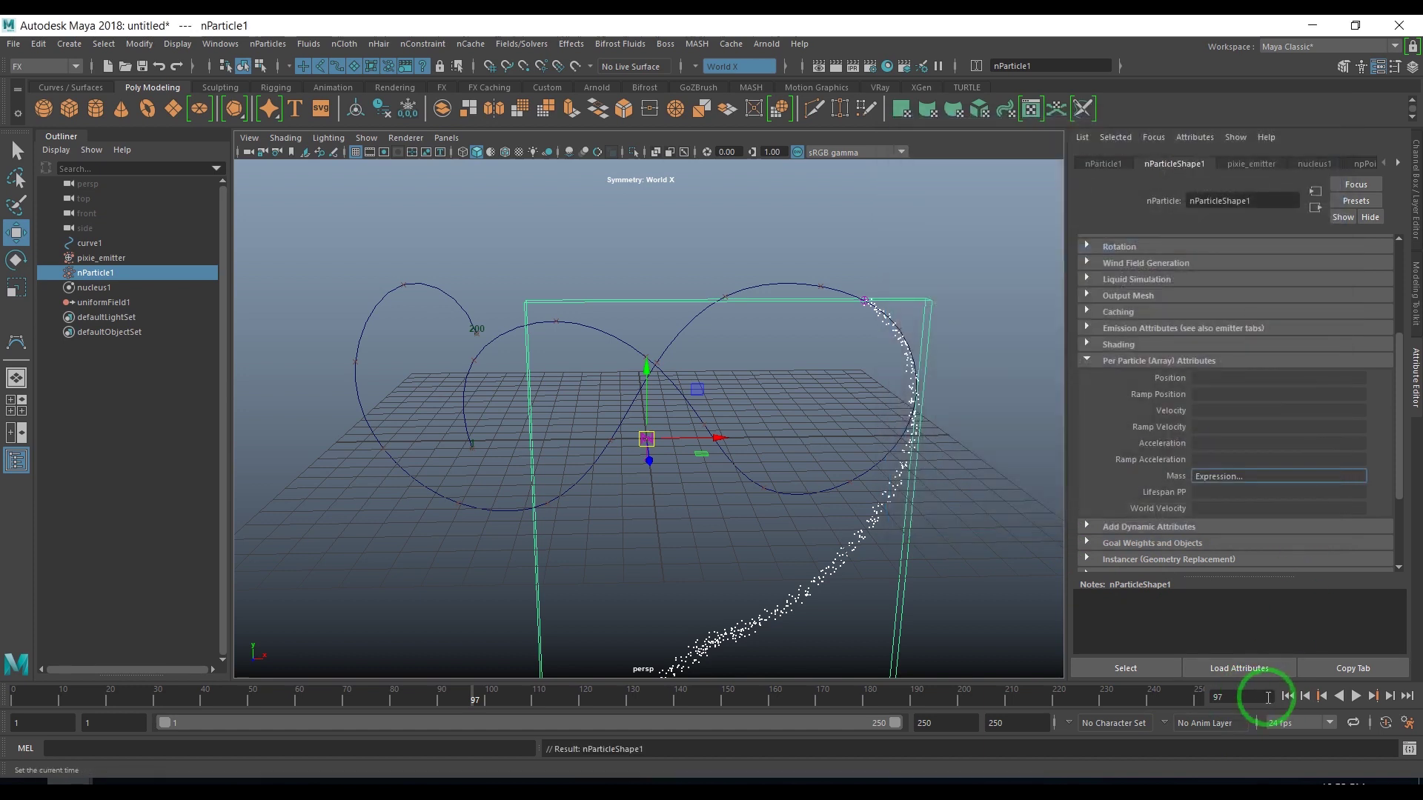
pyautogui.click(1287, 696)
pyautogui.click(1356, 695)
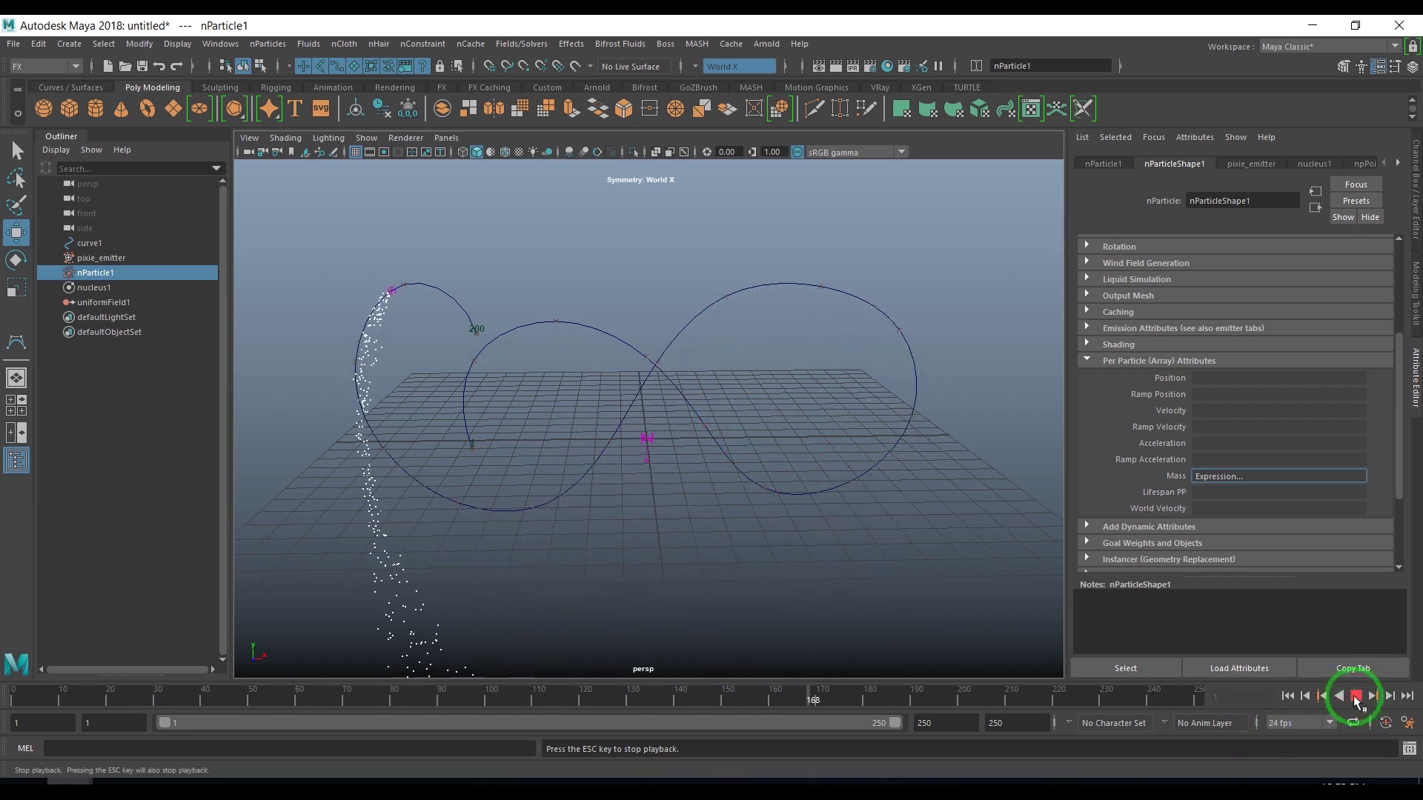
pyautogui.click(1356, 696)
pyautogui.click(1287, 696)
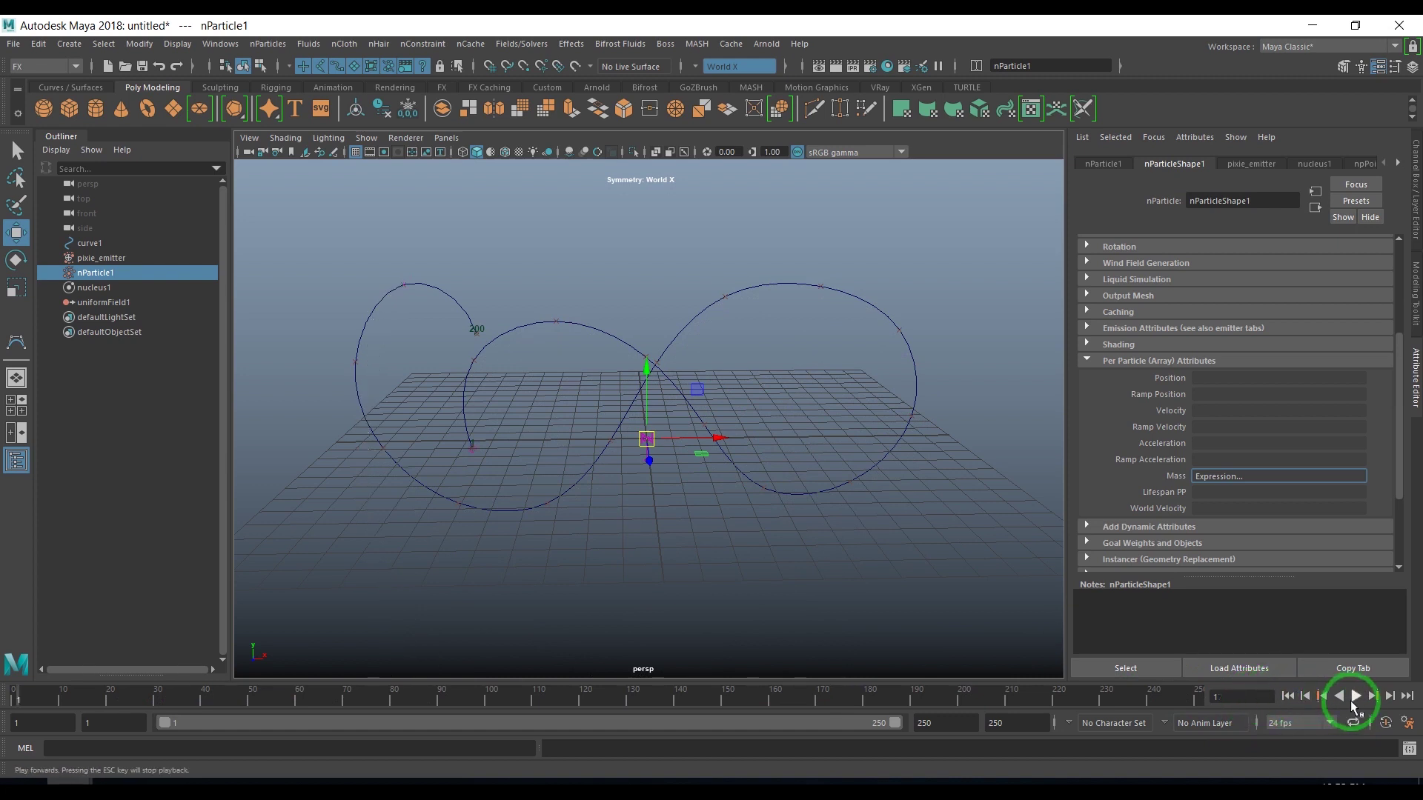
pyautogui.click(1356, 697)
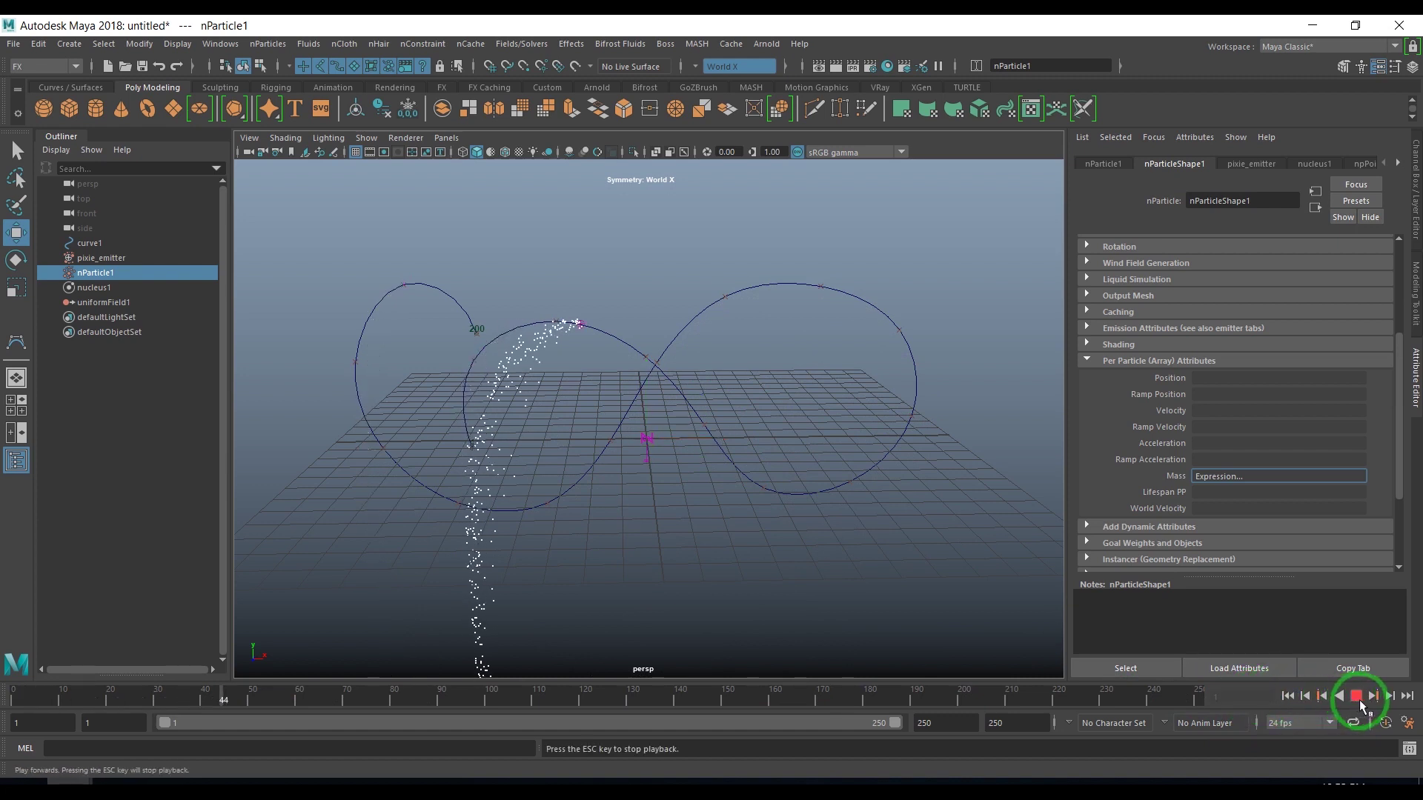
pyautogui.click(1359, 699)
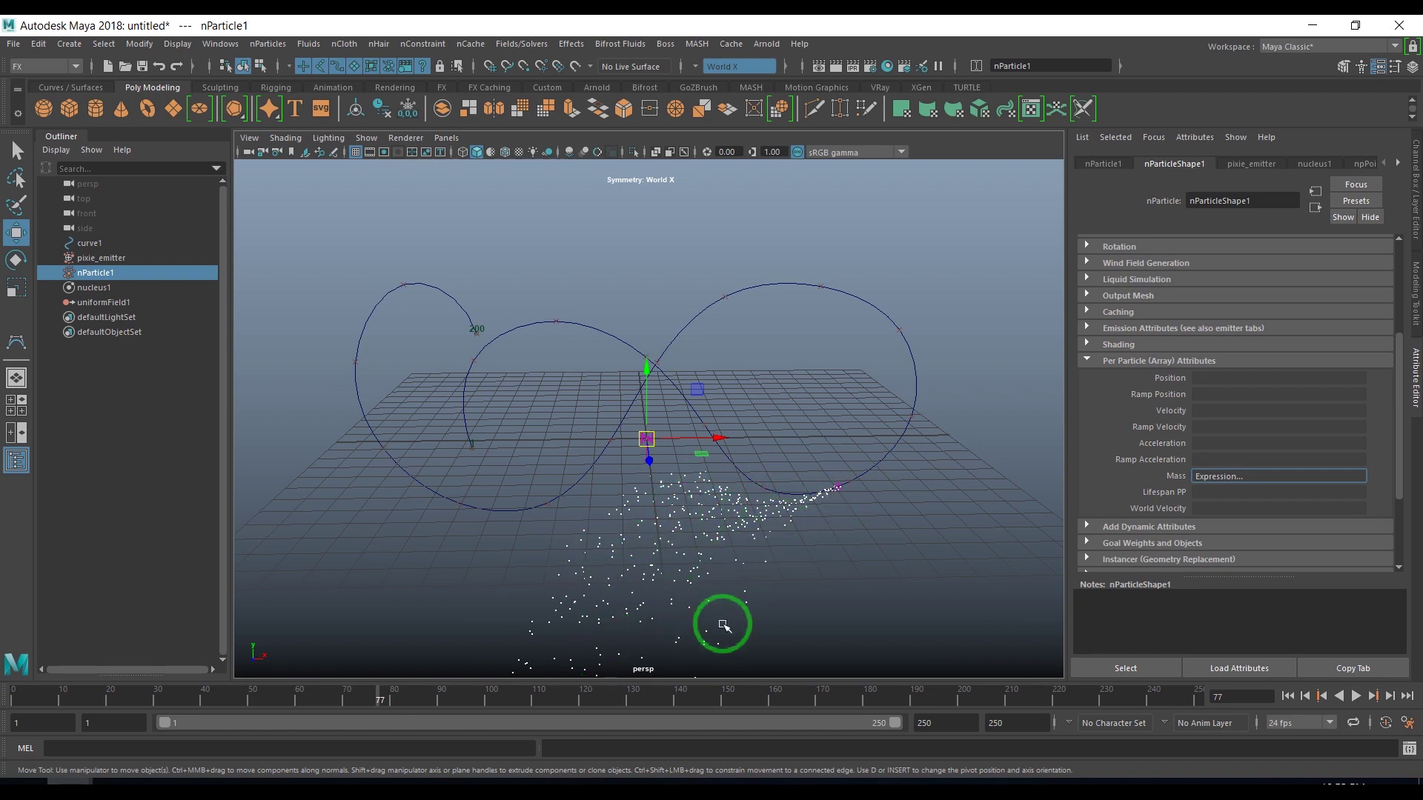
# - Change the mass creation expression to nParticleShape1.mass=1; and apply it
pyautogui.rightClick(1241, 480)
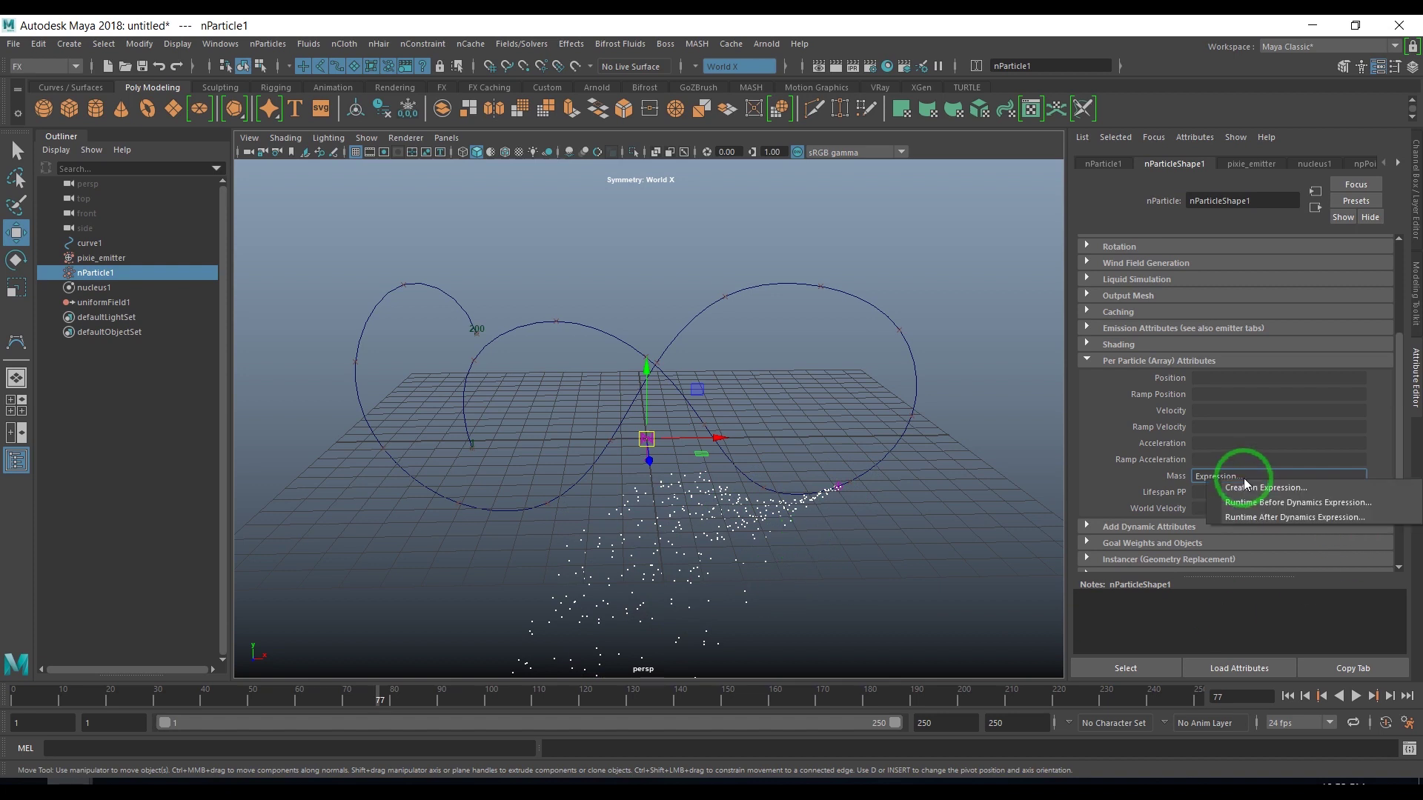
pyautogui.click(1251, 487)
pyautogui.click(1052, 440)
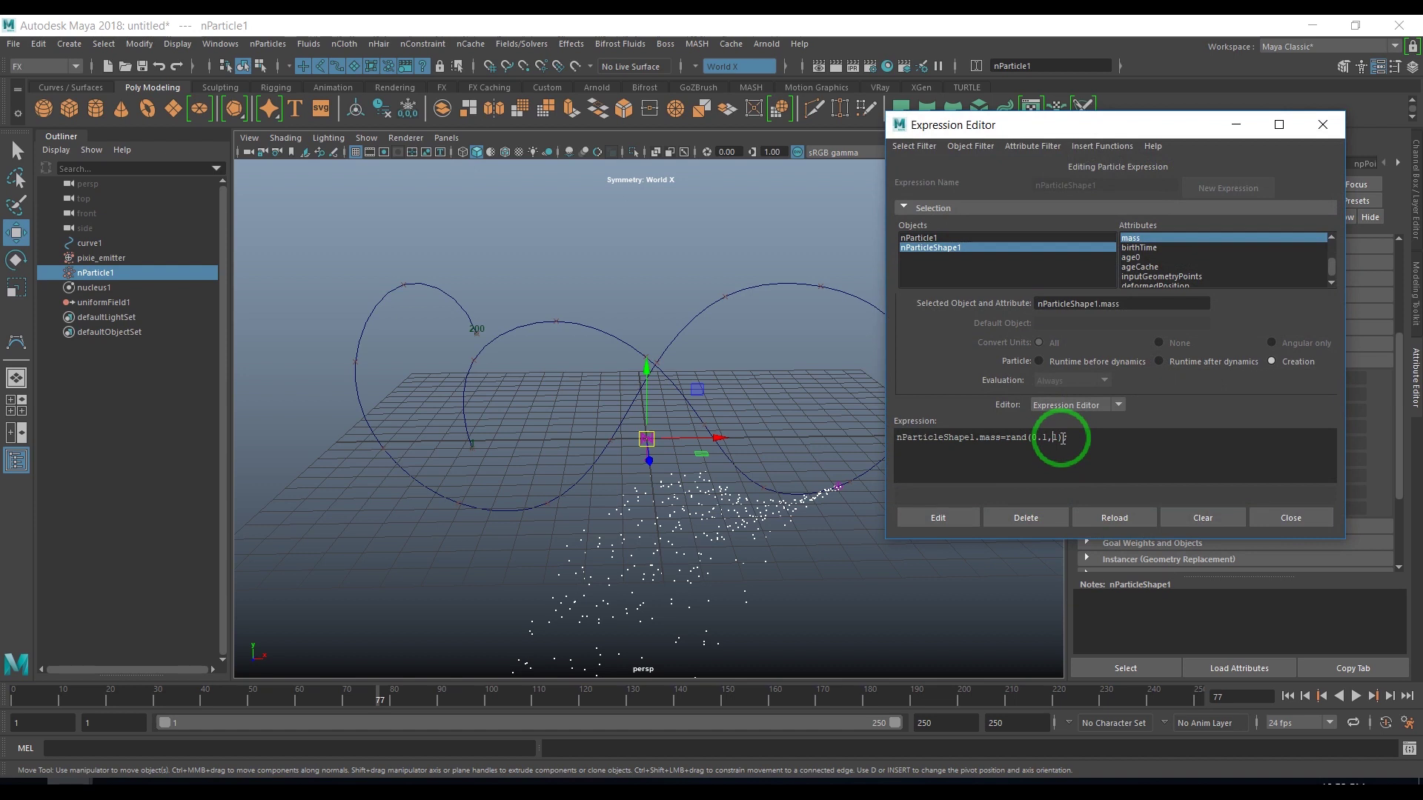
pyautogui.click(1063, 438)
pyautogui.press('BackSpace')
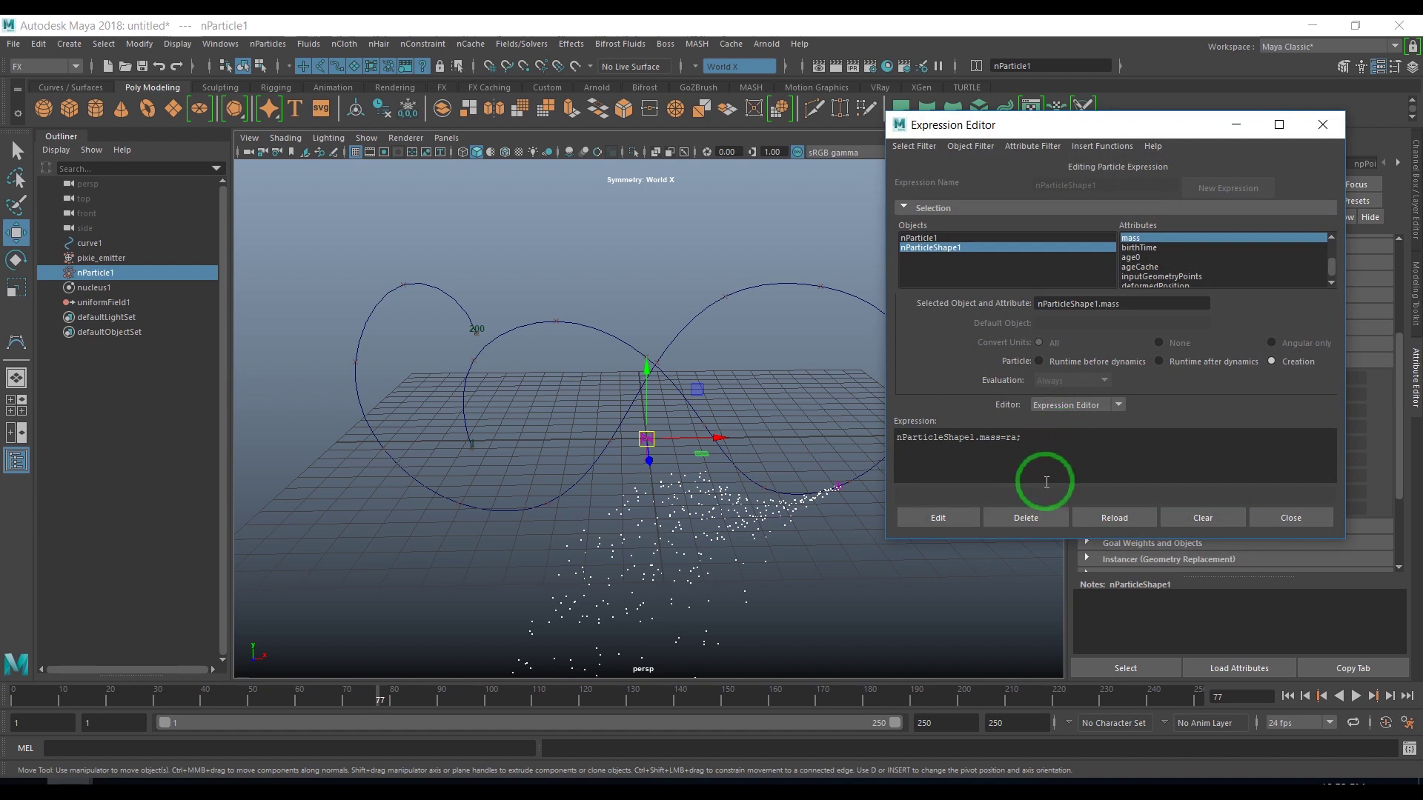
pyautogui.write('1')
pyautogui.click(944, 525)
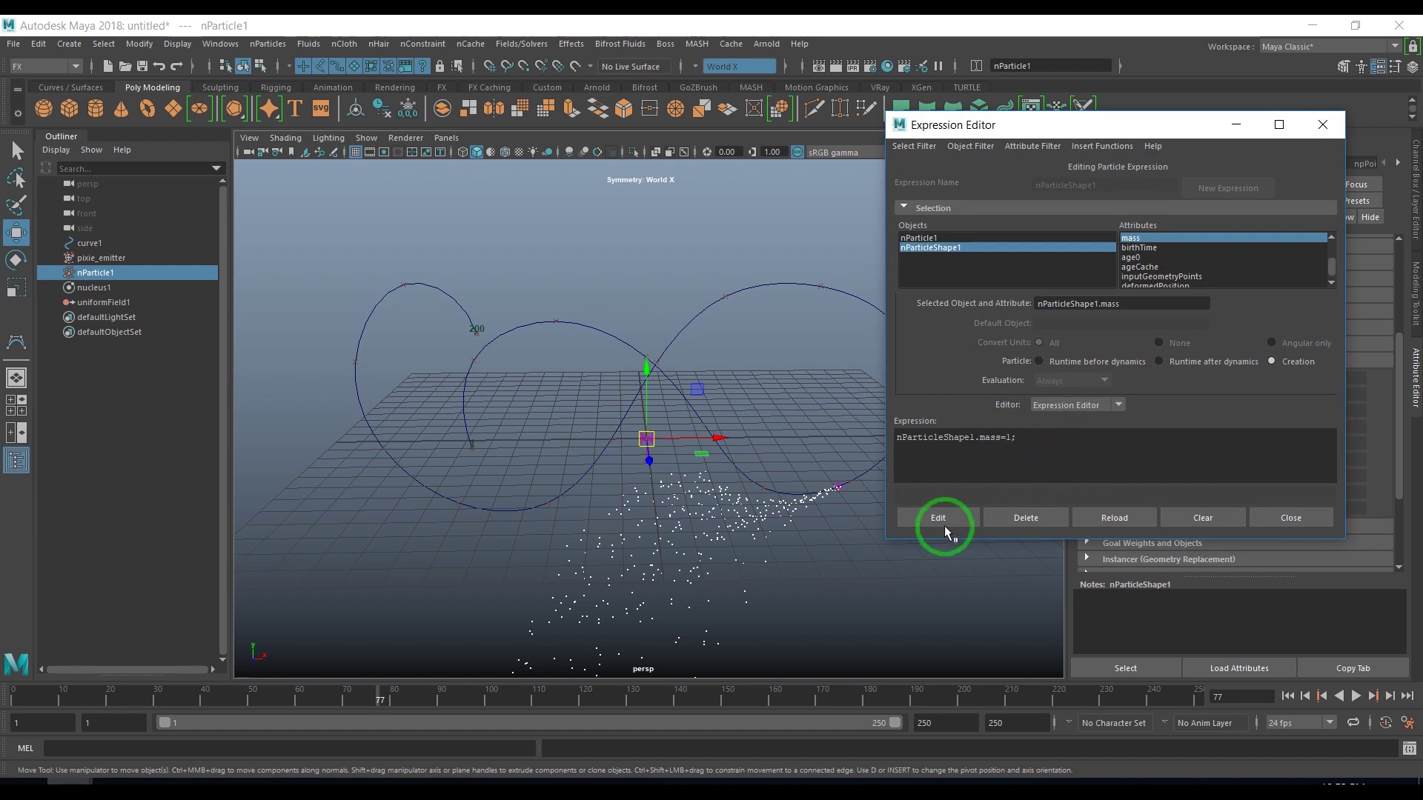
pyautogui.click(1270, 517)
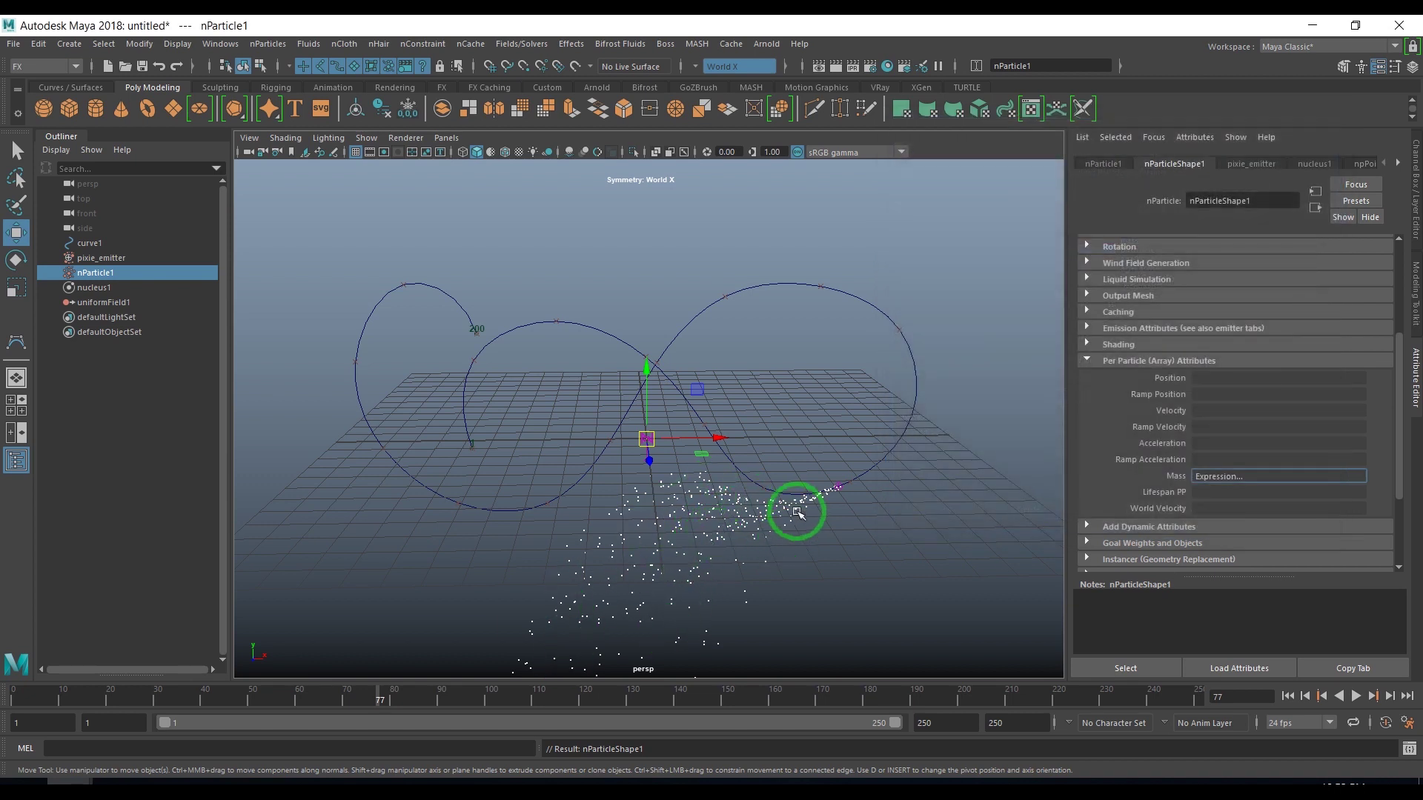
# - Replay the simulation to check the trail, then reopen the Mass expression options
pyautogui.click(1287, 696)
pyautogui.click(1356, 696)
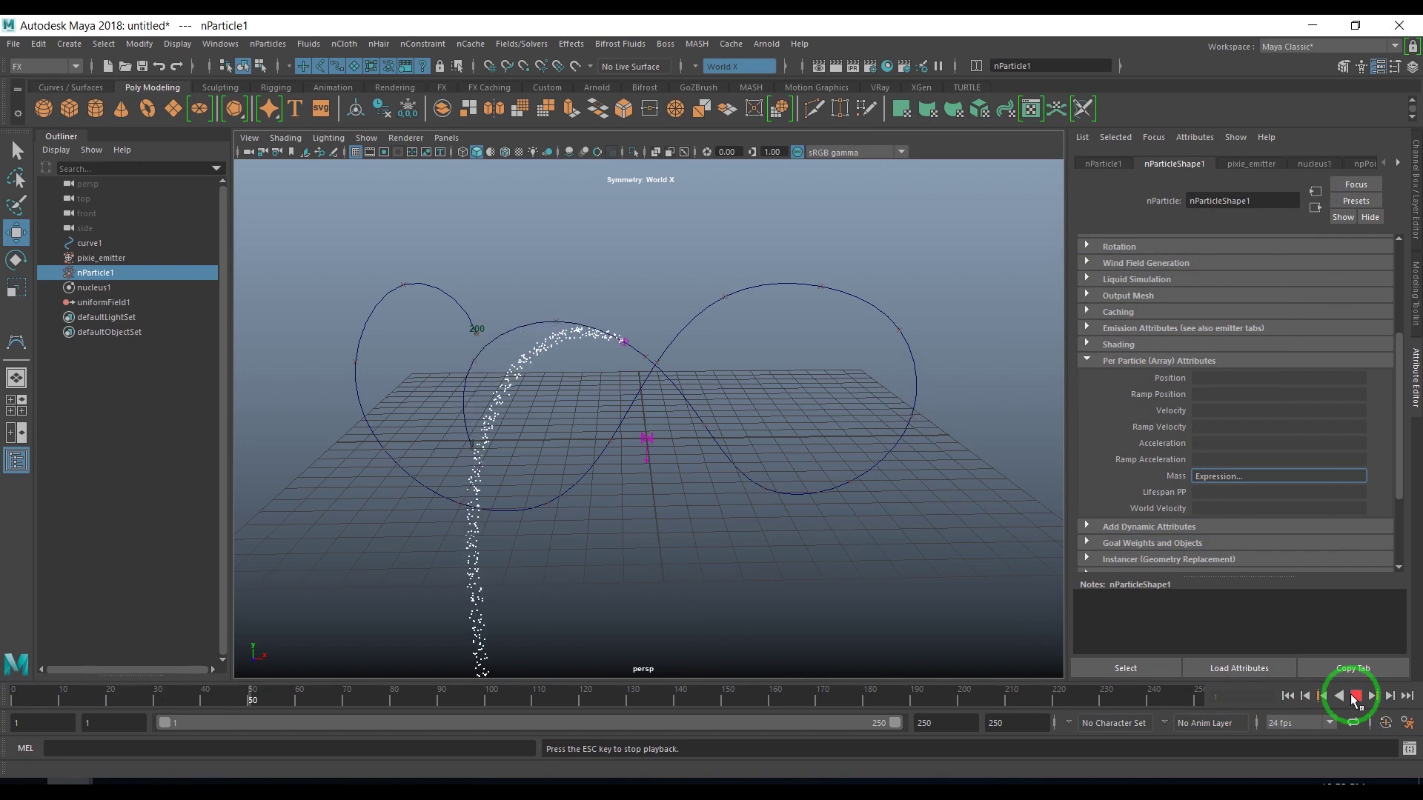
pyautogui.click(1356, 697)
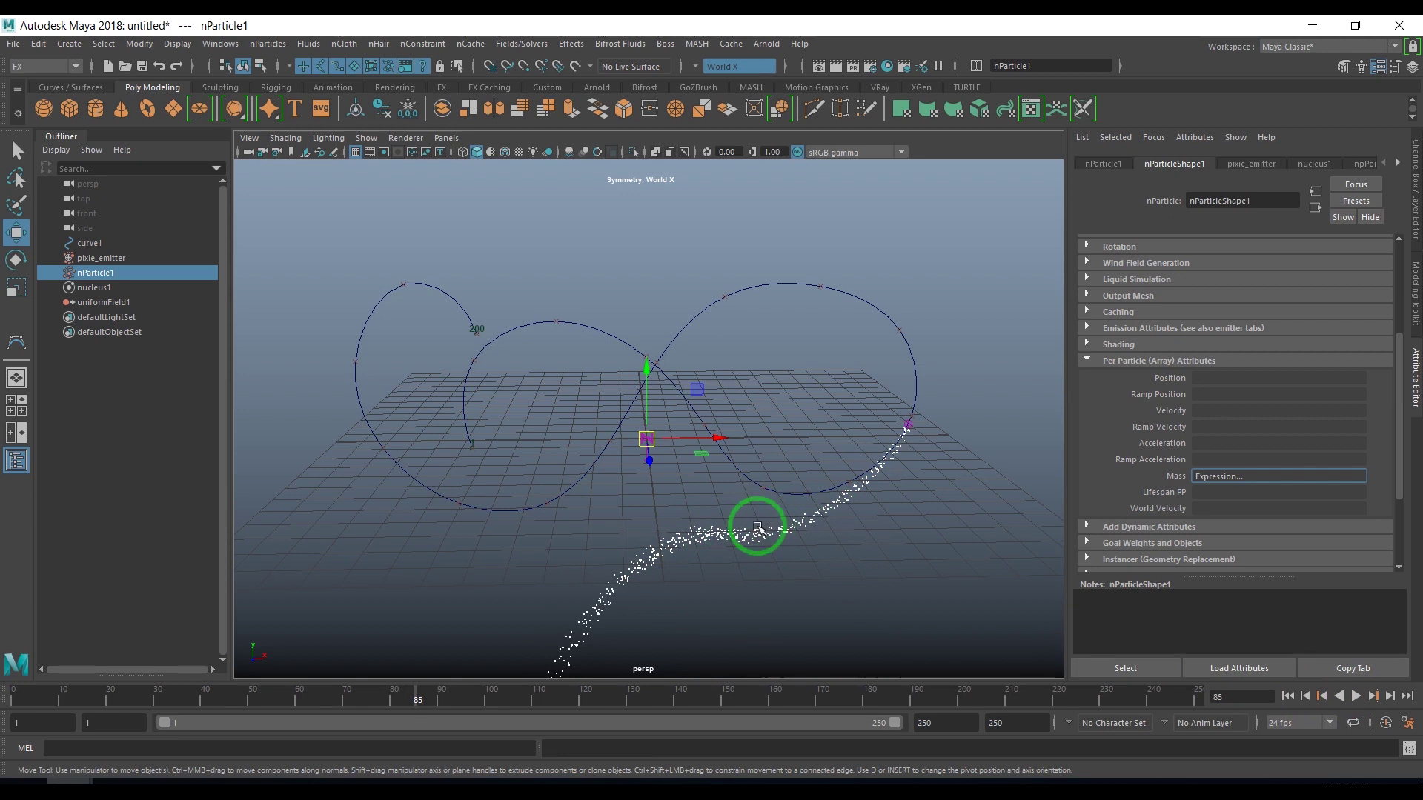
pyautogui.rightClick(1217, 477)
# - Replace the constant mass 1 in the Mass creation expression with a random range and replay
pyautogui.click(1234, 486)
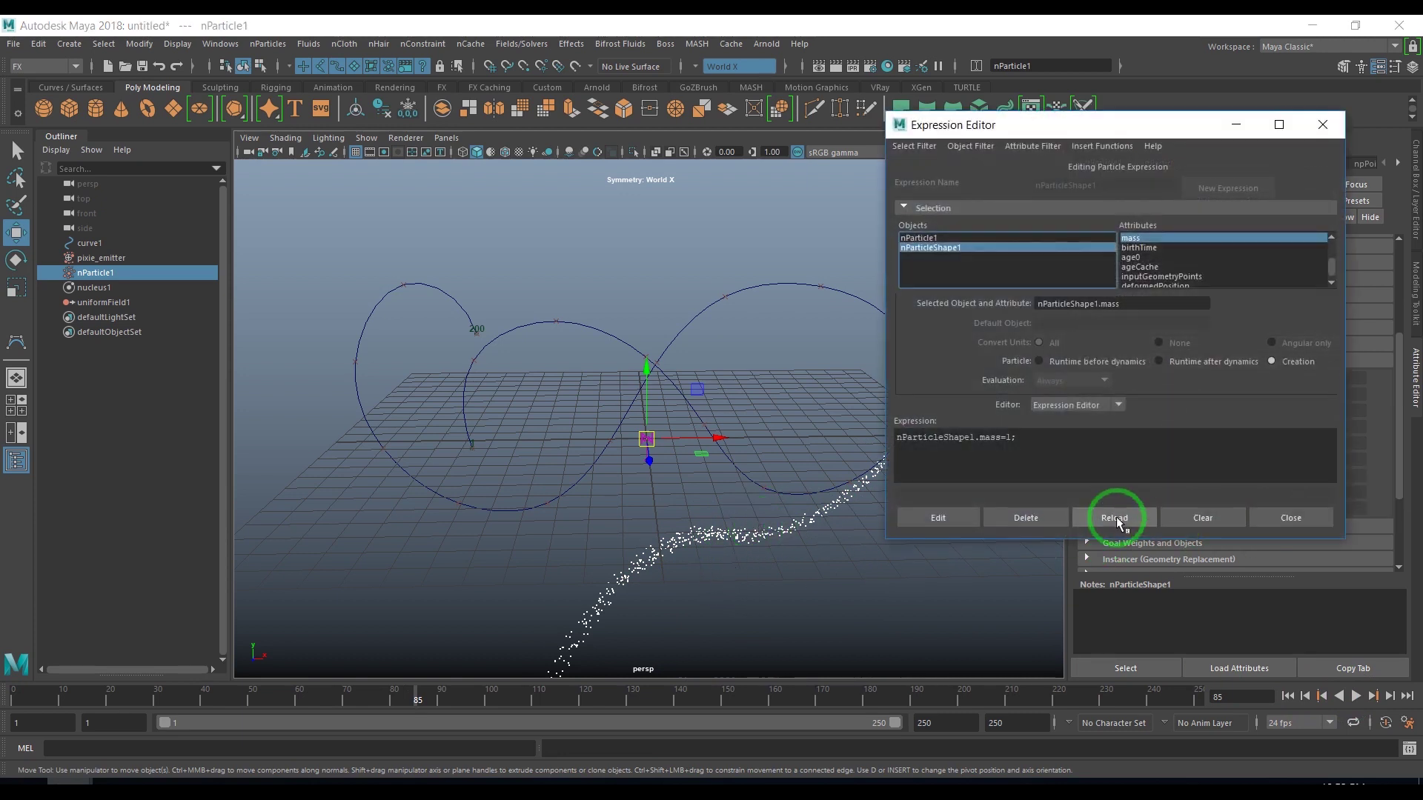
pyautogui.doubleClick(1008, 438)
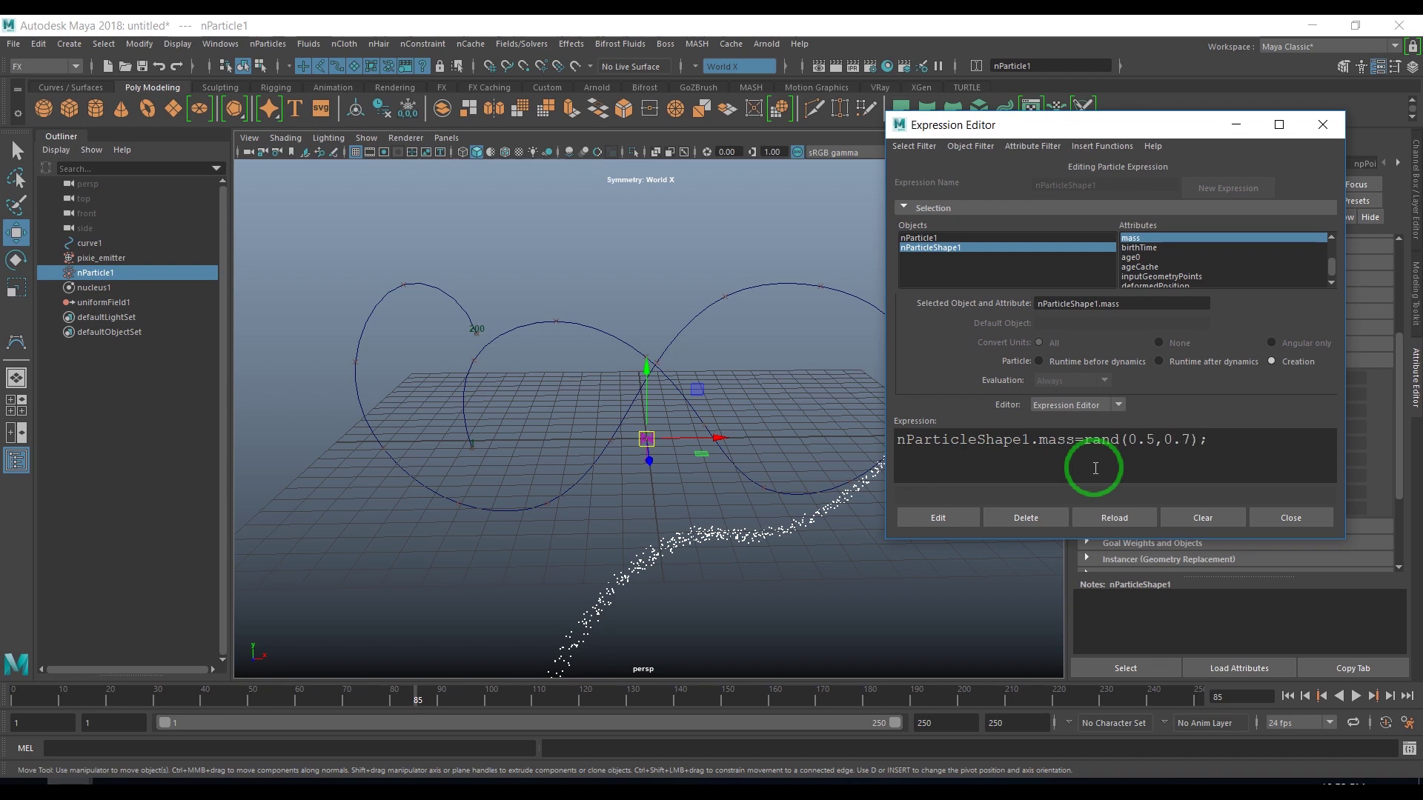
pyautogui.click(1291, 518)
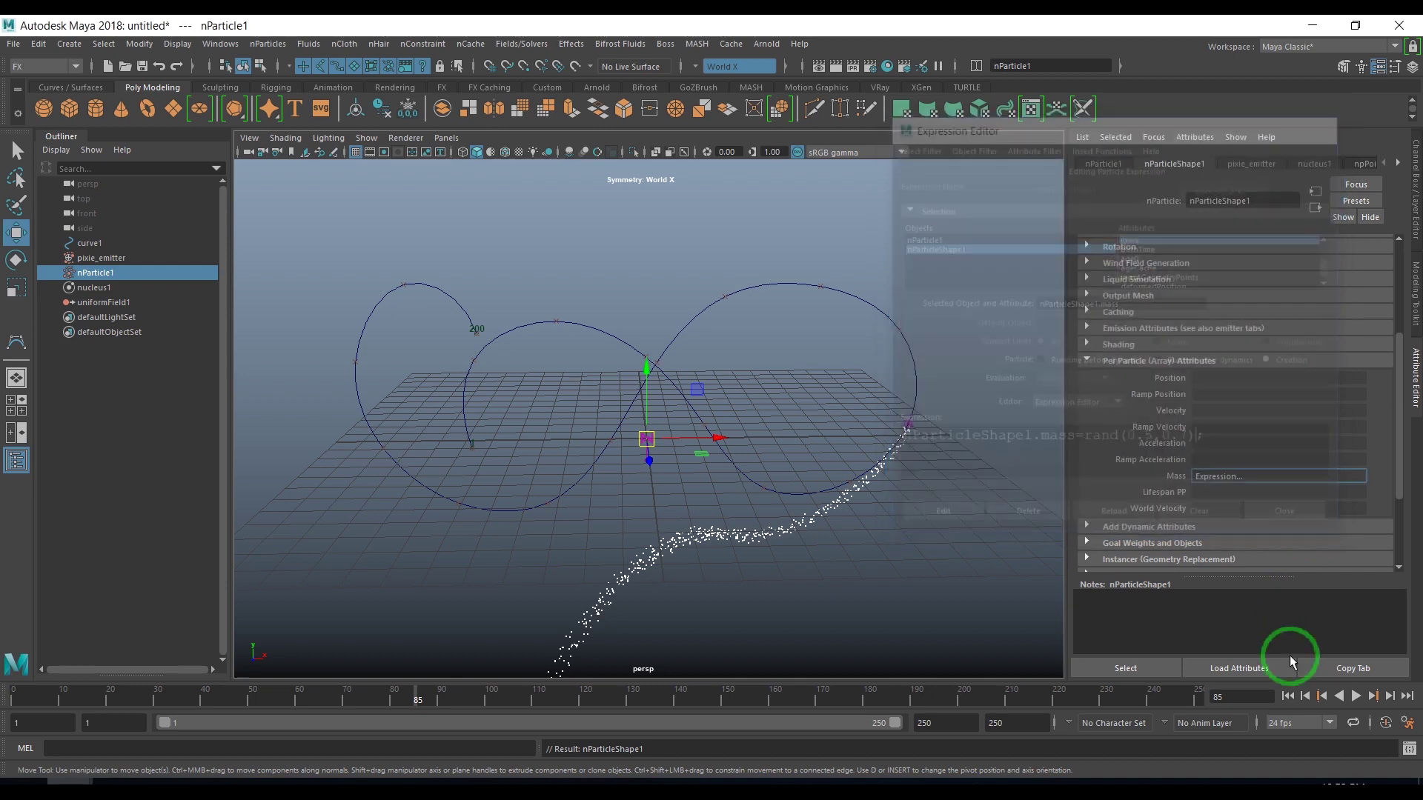
pyautogui.click(1287, 696)
pyautogui.click(1356, 696)
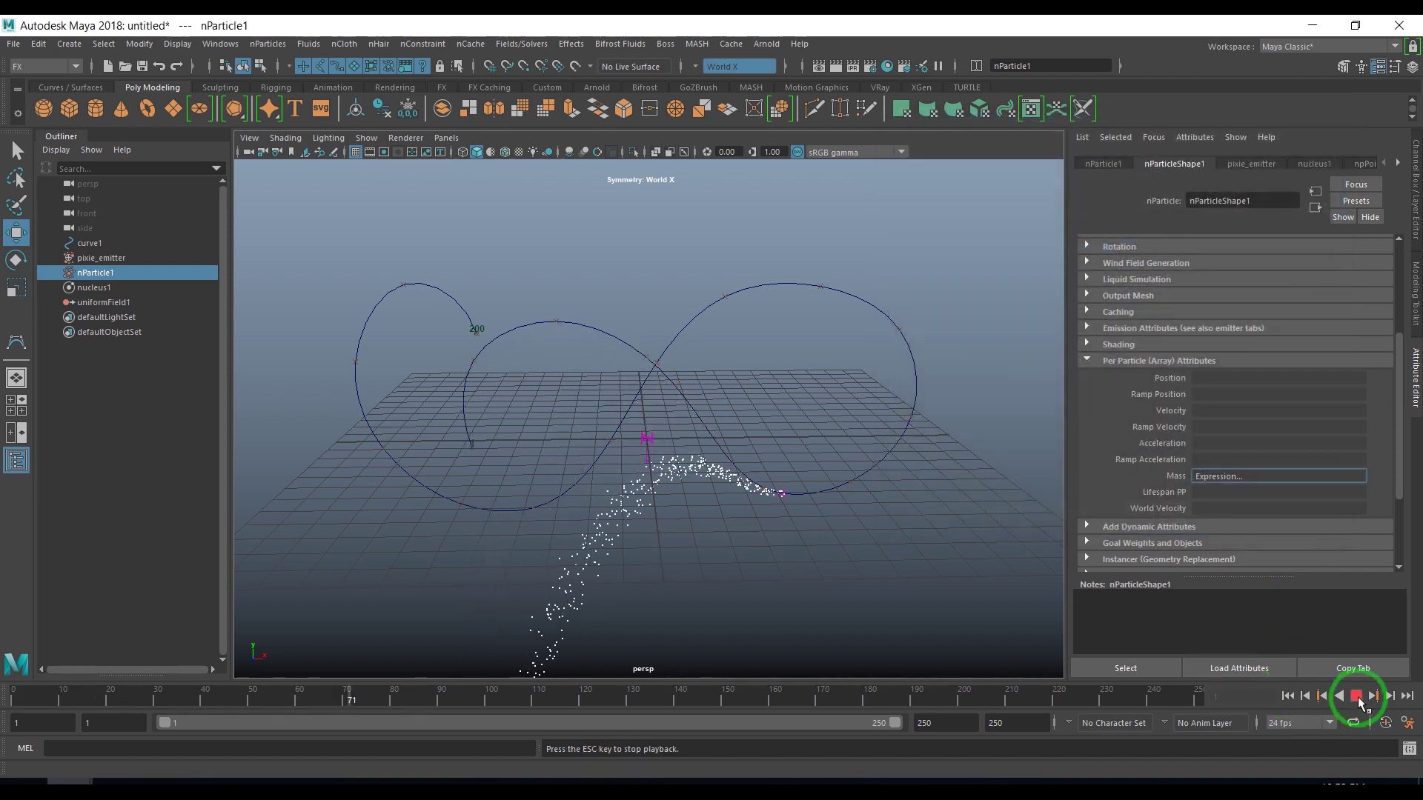
pyautogui.click(1357, 696)
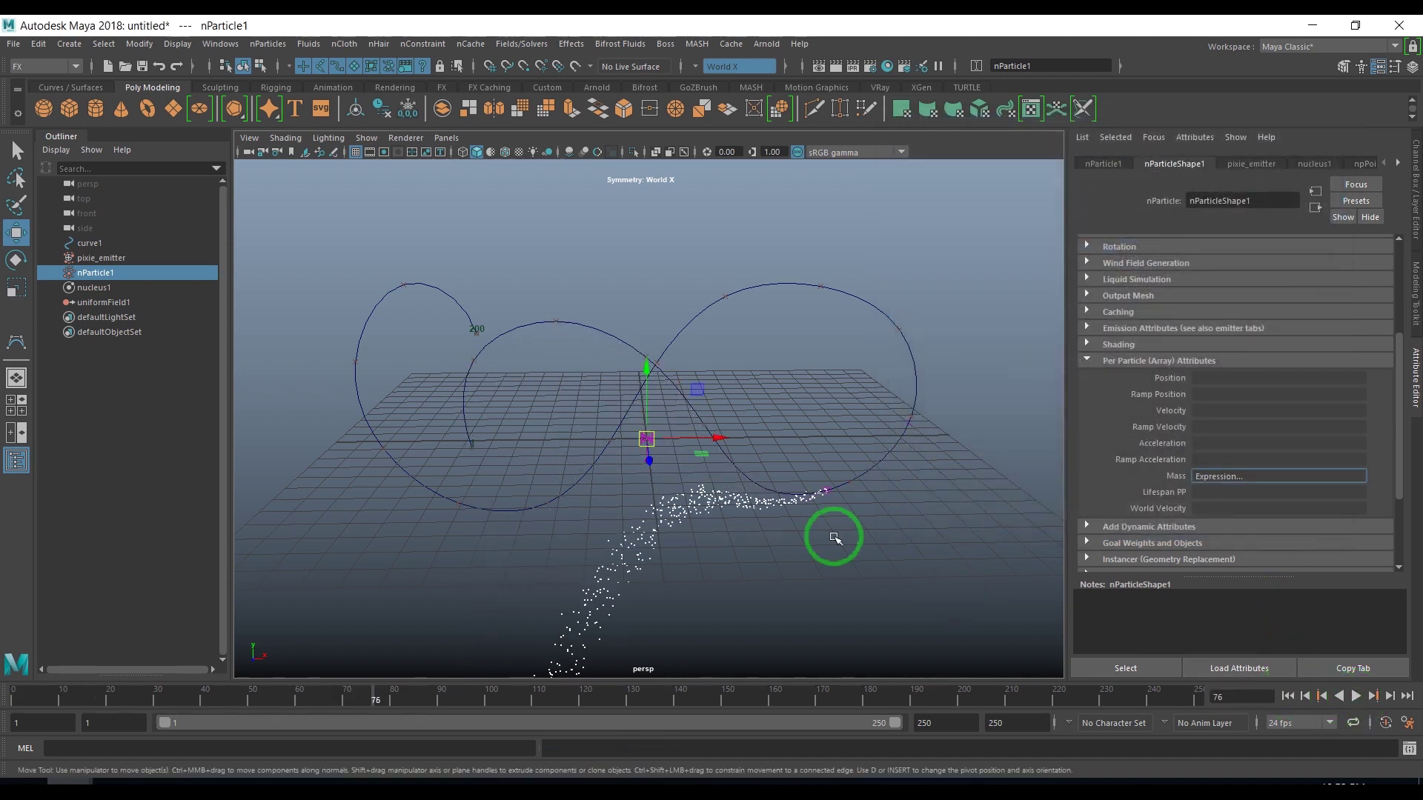
# - Correct the expression to nParticleShape1.mass=rand(0.3,0.7); and replay from the start
pyautogui.rightClick(1223, 478)
pyautogui.click(1230, 481)
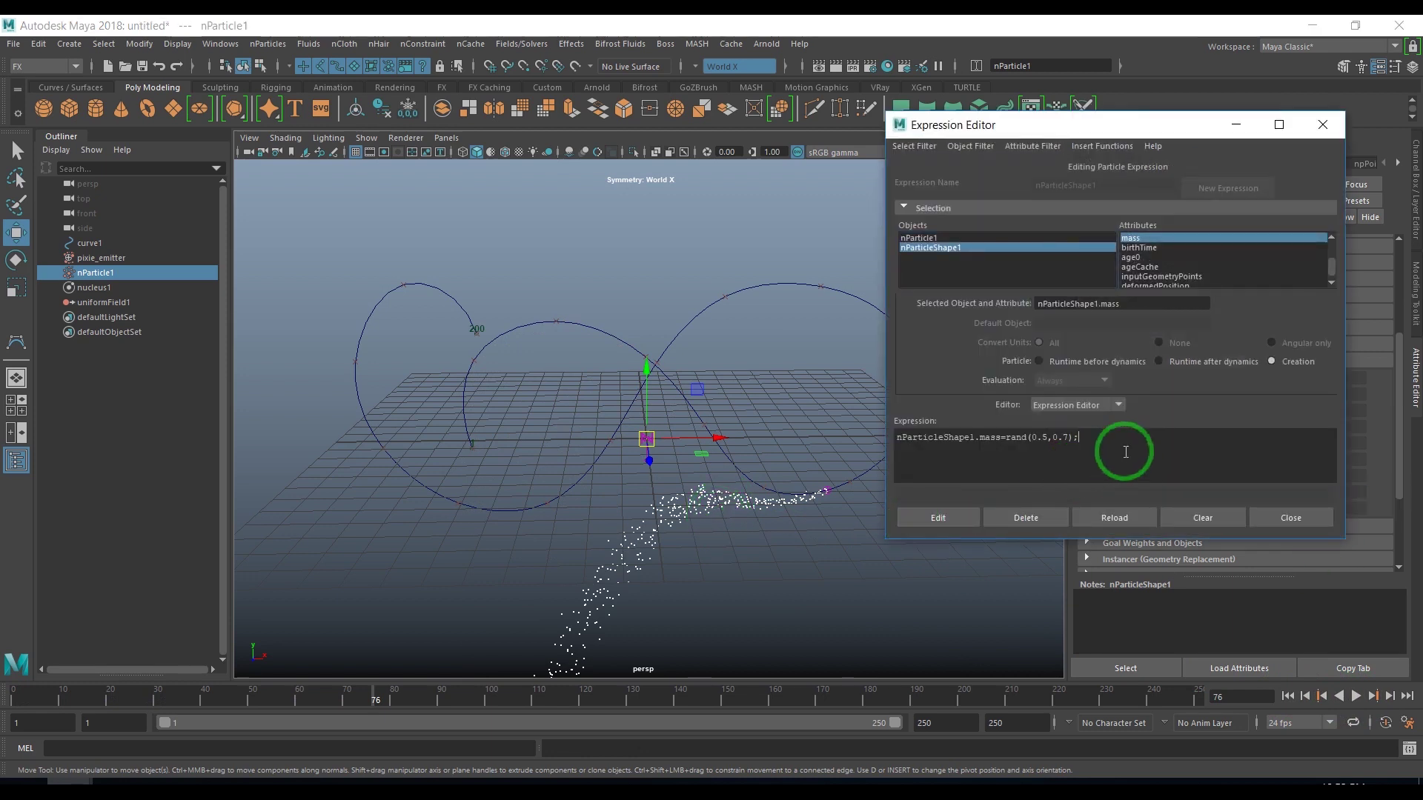
pyautogui.click(1167, 450)
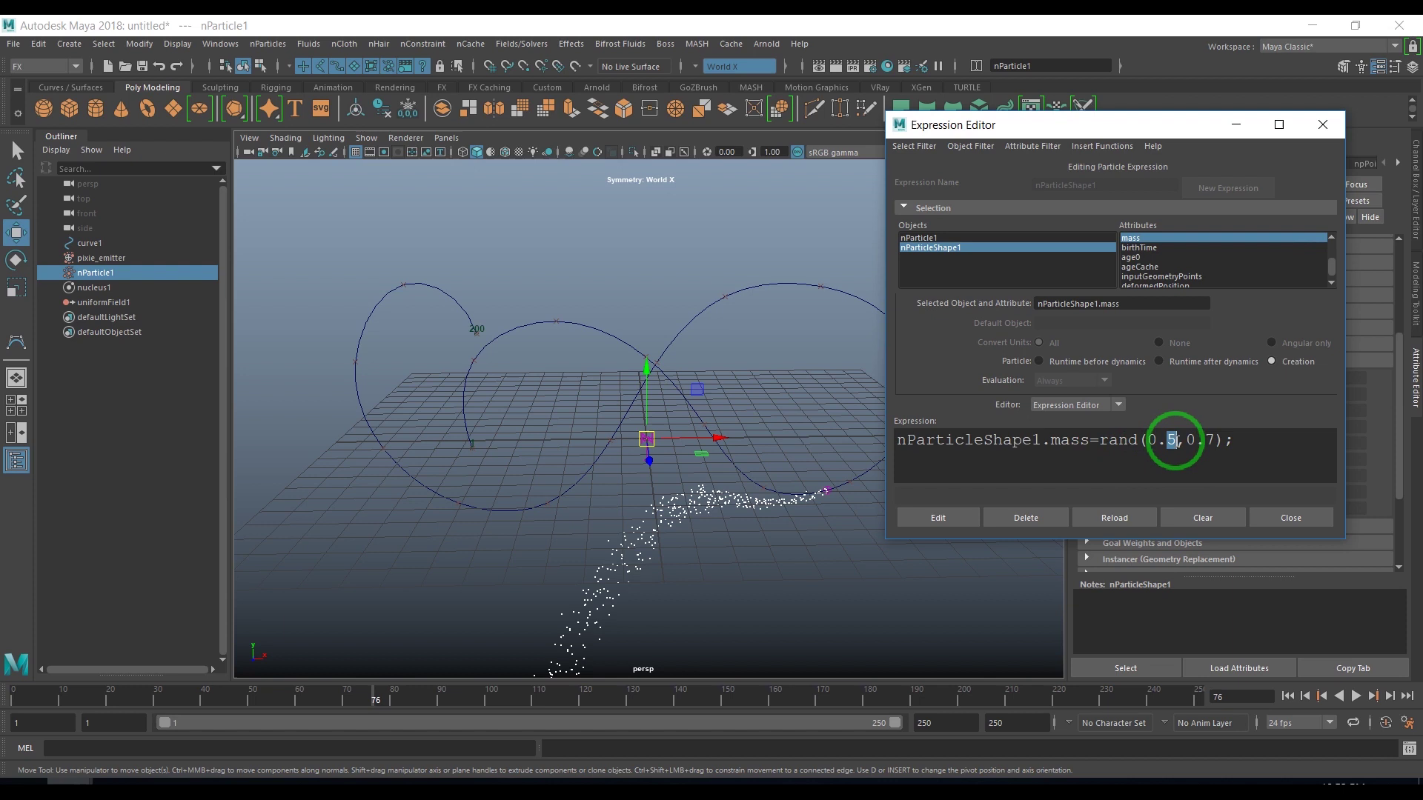
pyautogui.write('3')
pyautogui.click(963, 522)
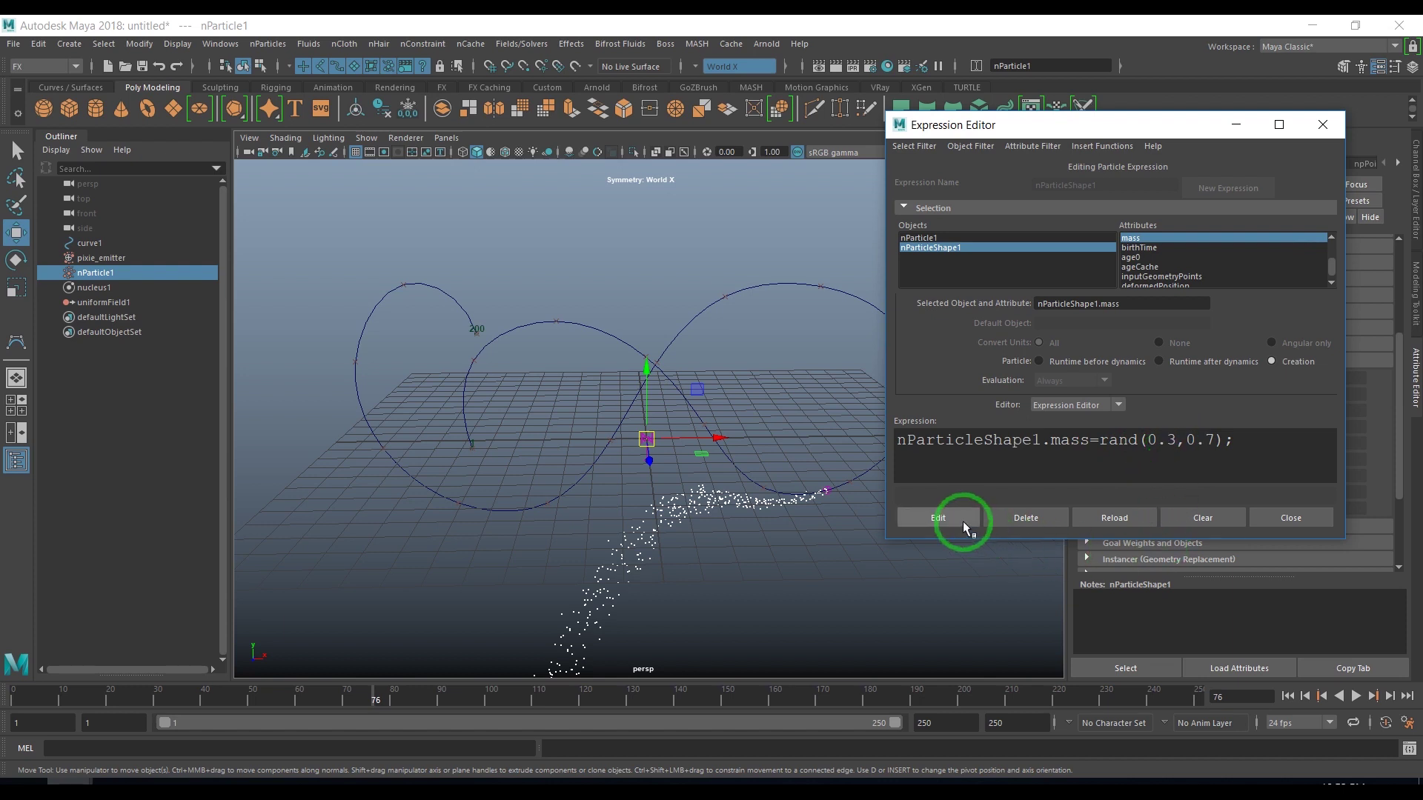
pyautogui.click(1291, 517)
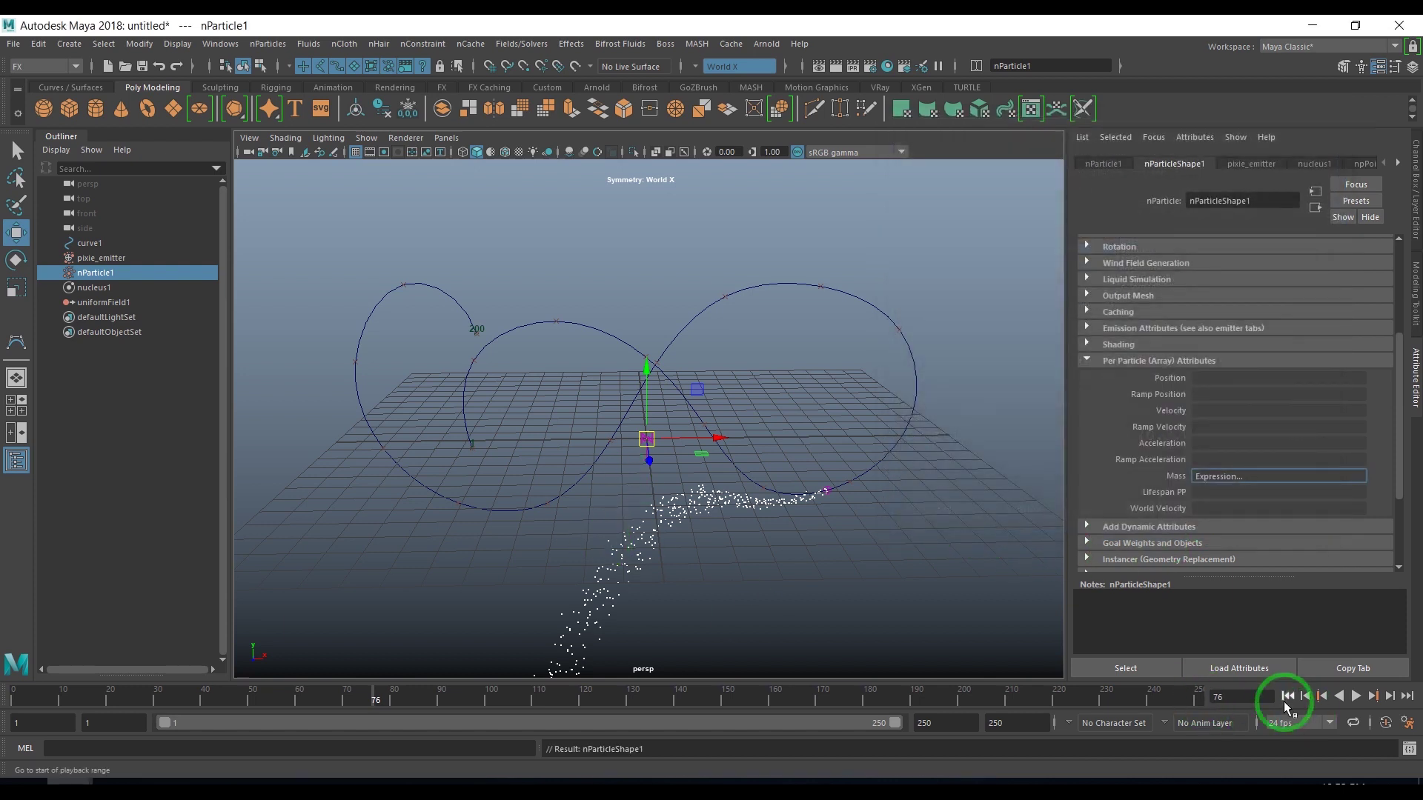
pyautogui.click(1287, 696)
pyautogui.click(1355, 697)
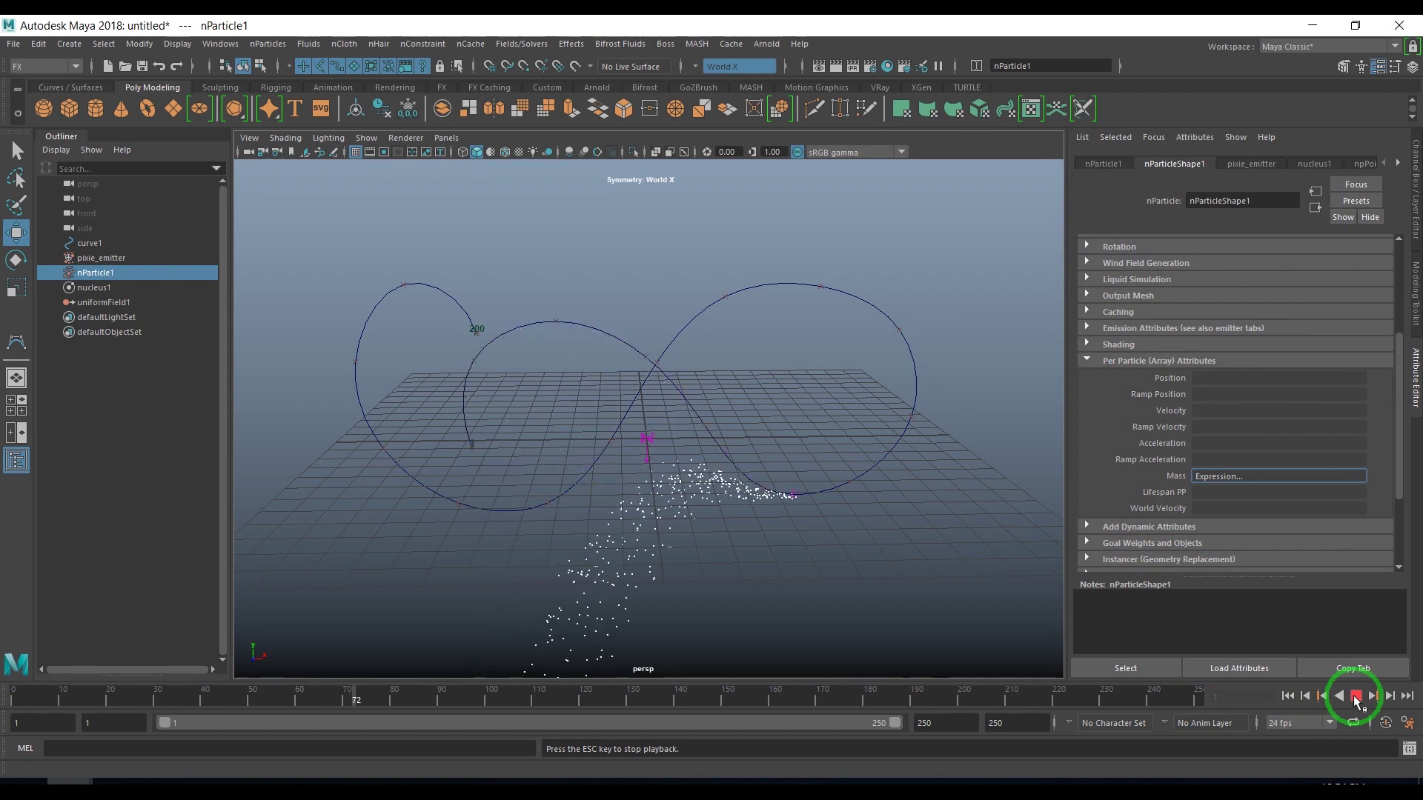
pyautogui.click(771, 523)
pyautogui.click(1355, 697)
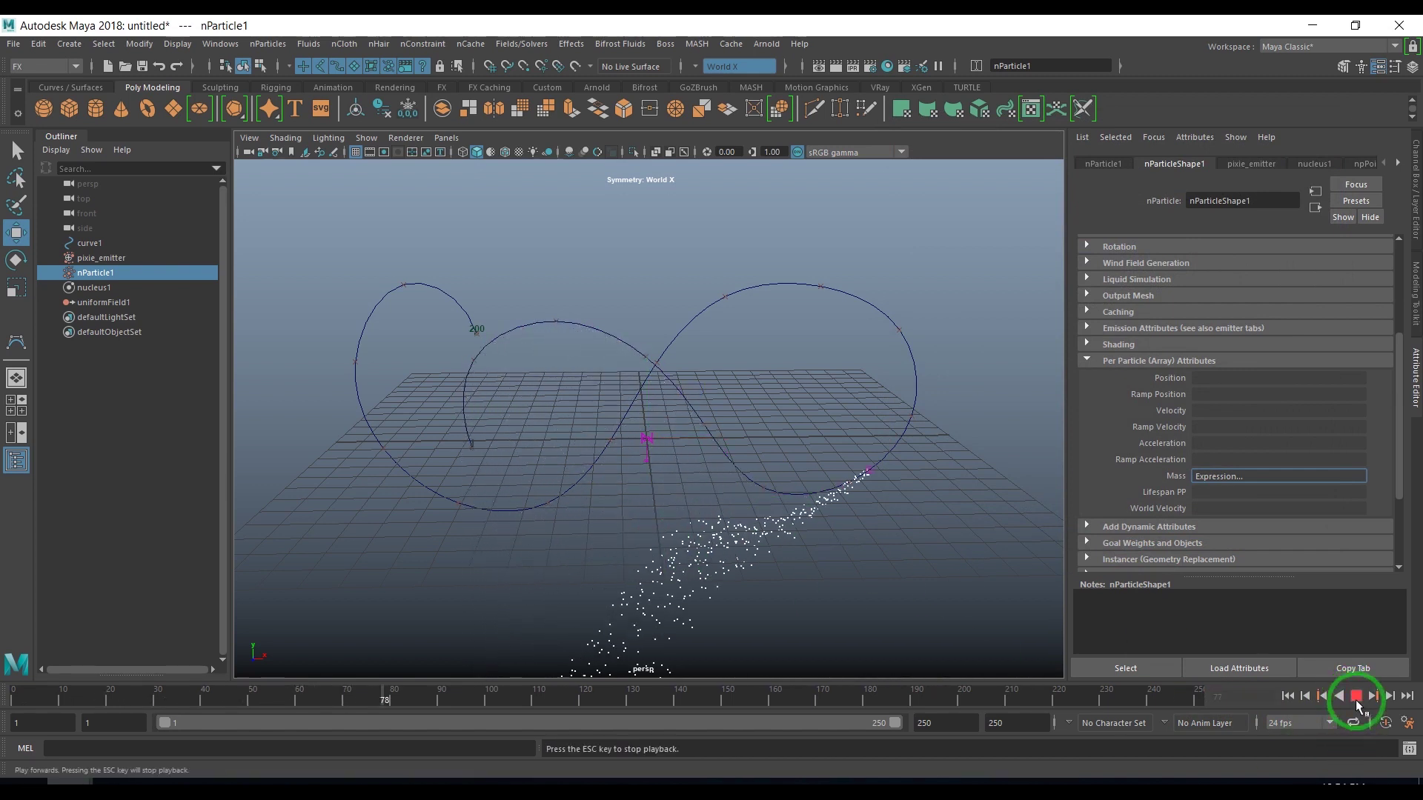
pyautogui.click(1355, 697)
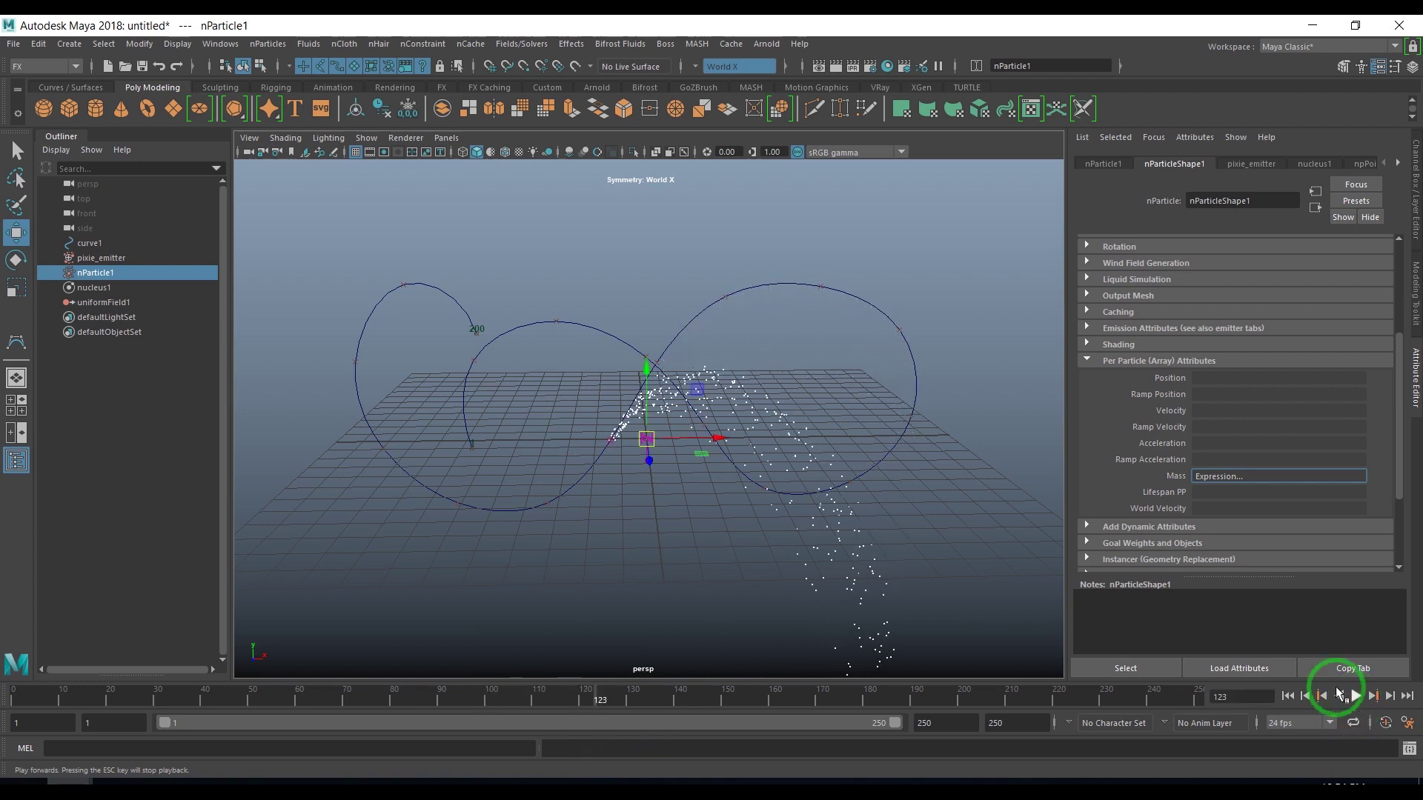
# - Set uniformField1's Magnitude to 1 and replay the simulation from the start
pyautogui.click(88, 301)
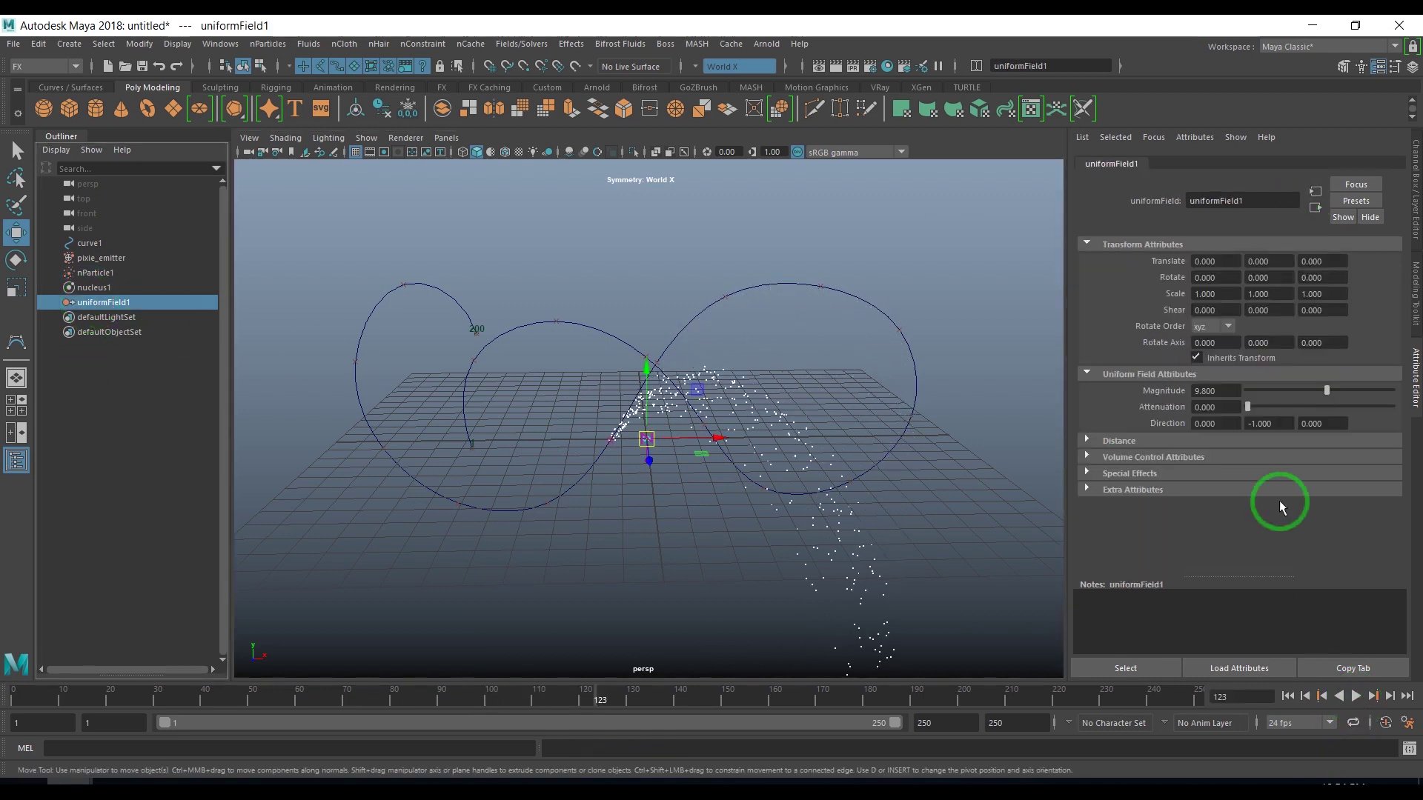
pyautogui.doubleClick(1209, 390)
pyautogui.write('1')
pyautogui.press('Return')
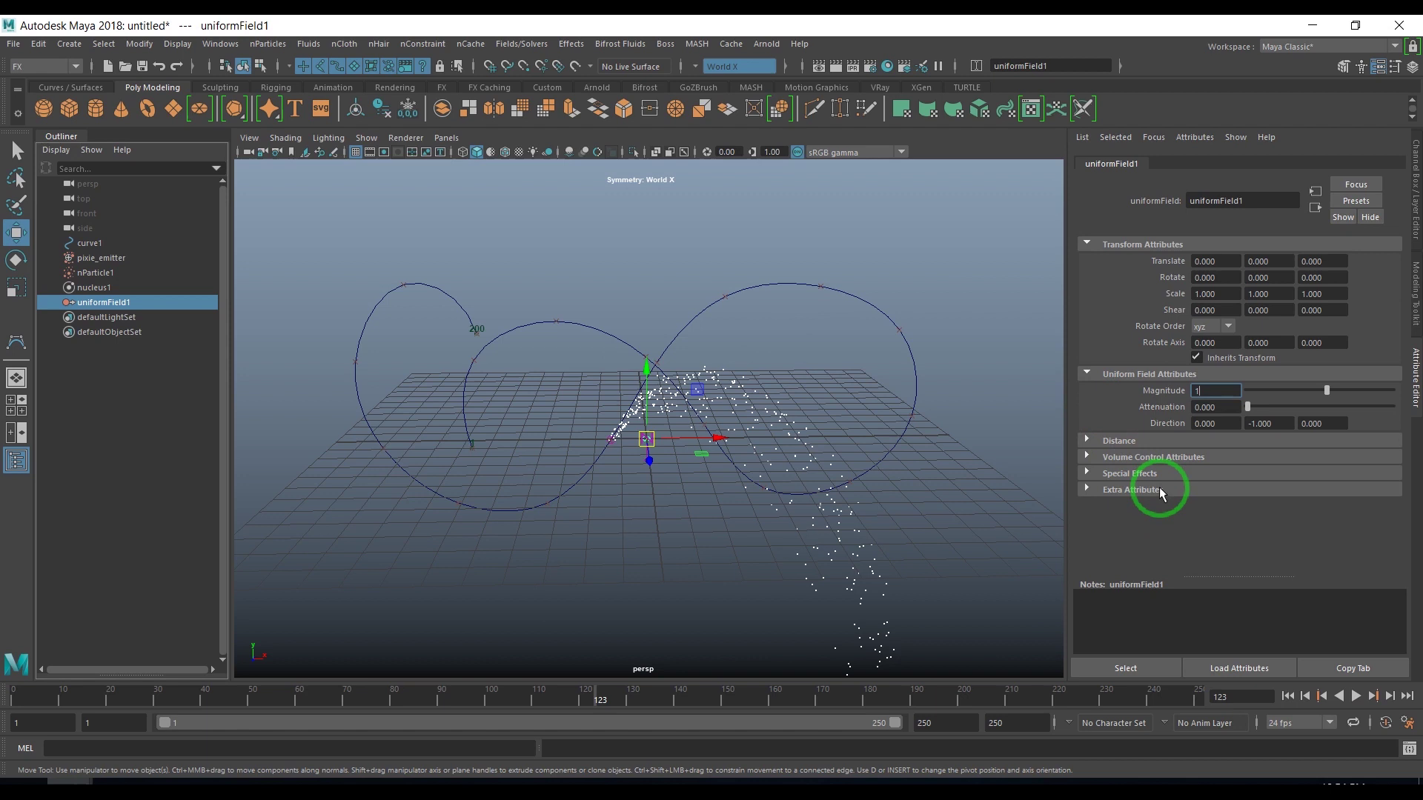
pyautogui.click(1288, 697)
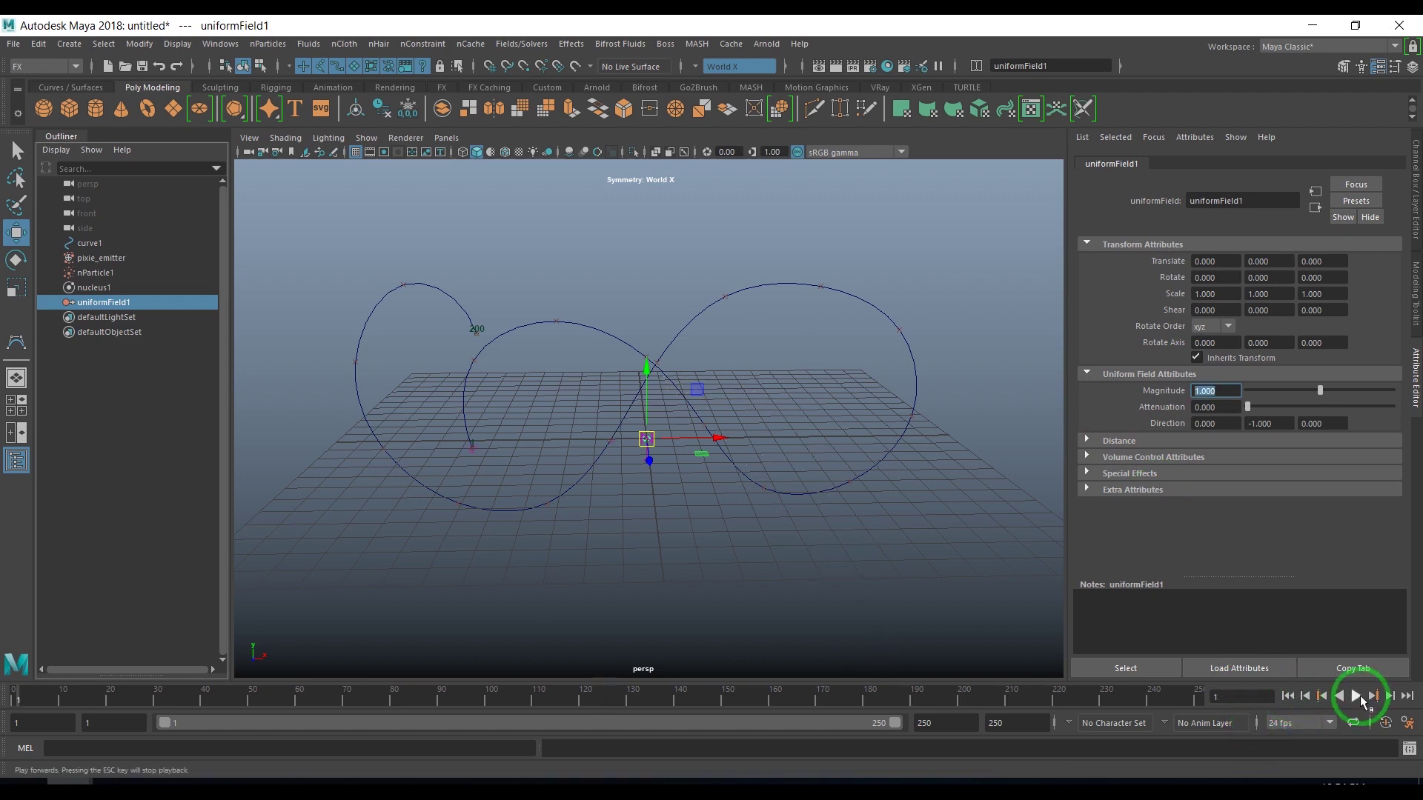
pyautogui.click(1357, 696)
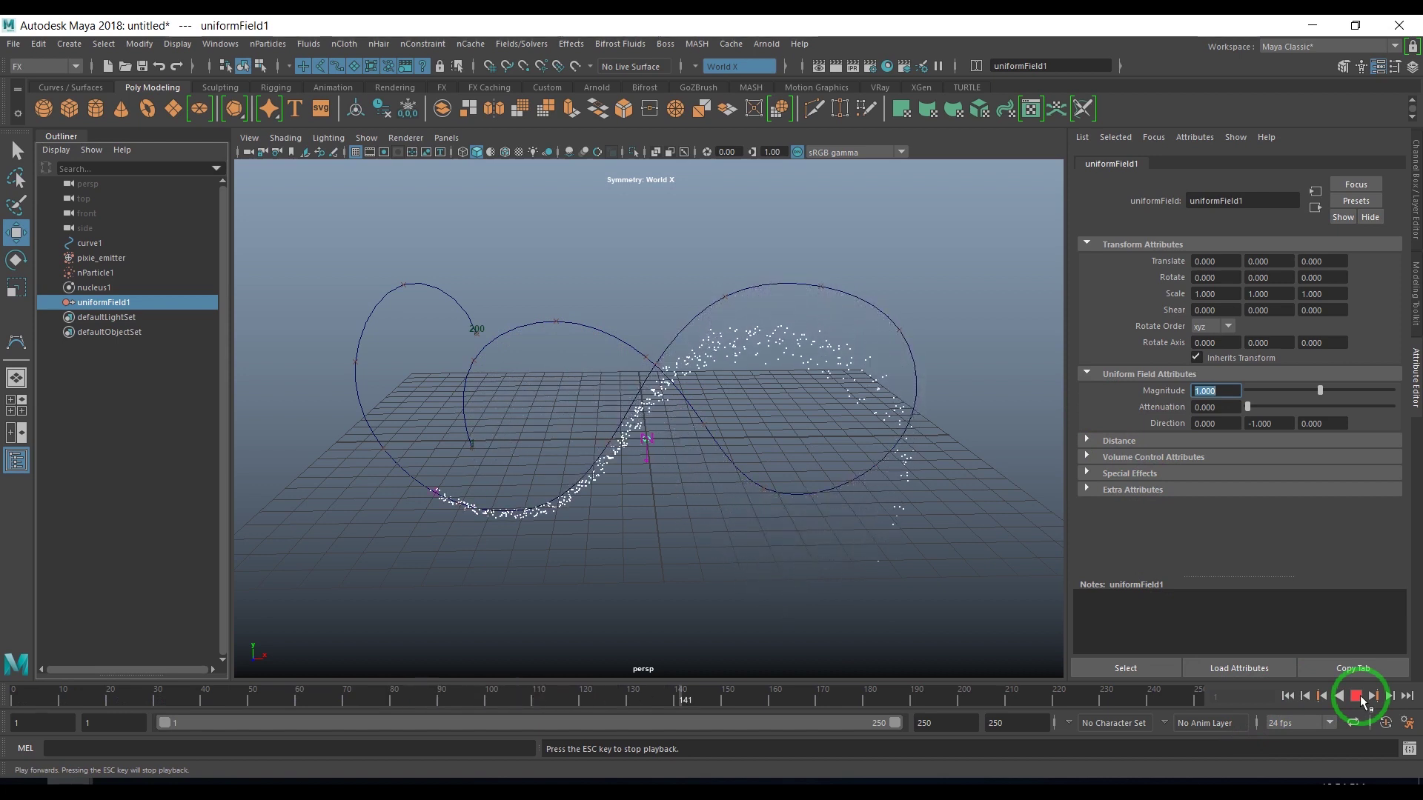
pyautogui.click(1356, 697)
# - Marquee-select the nParticle1 particles and open the Fields/Solvers menu
pyautogui.click(690, 613)
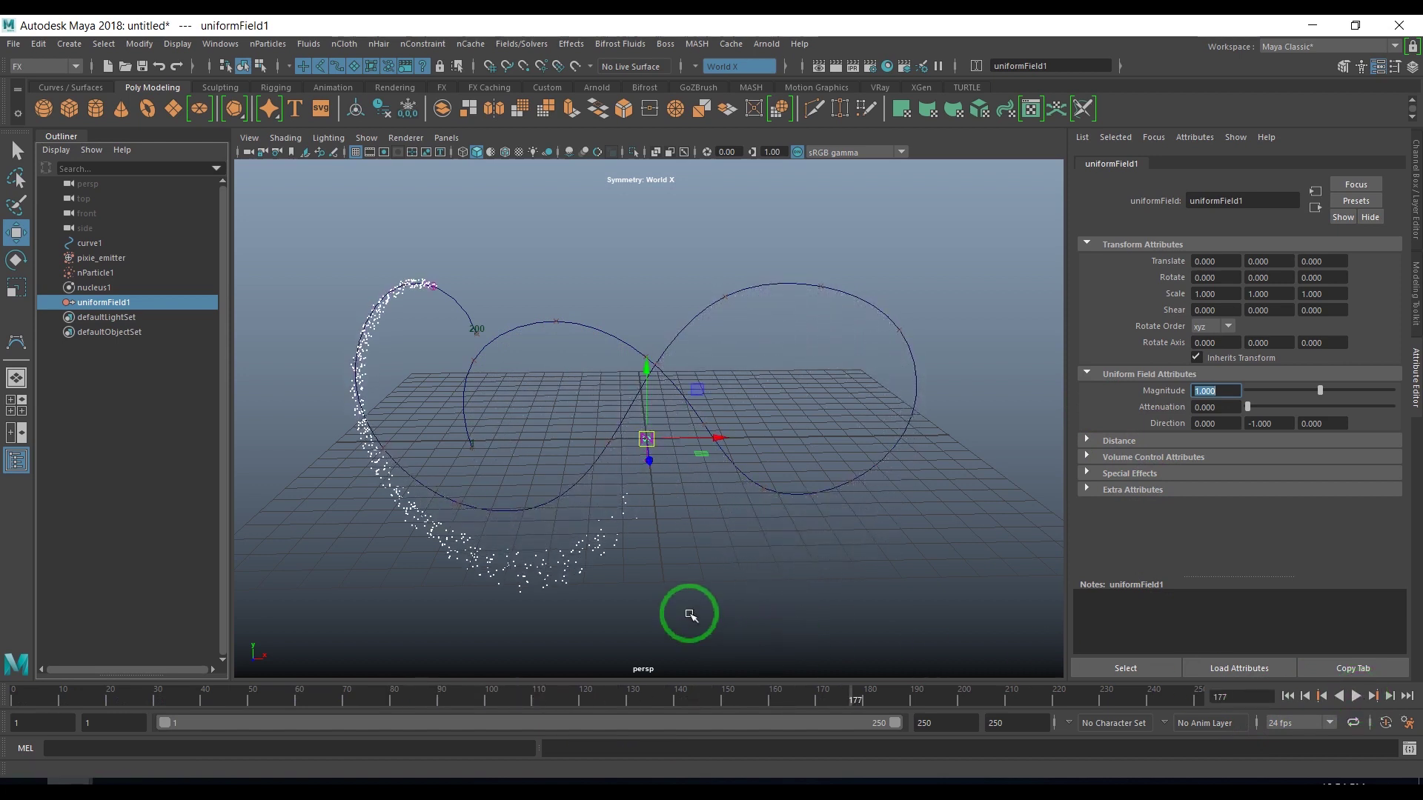
pyautogui.moveTo(565, 562); pyautogui.dragTo(621, 619)
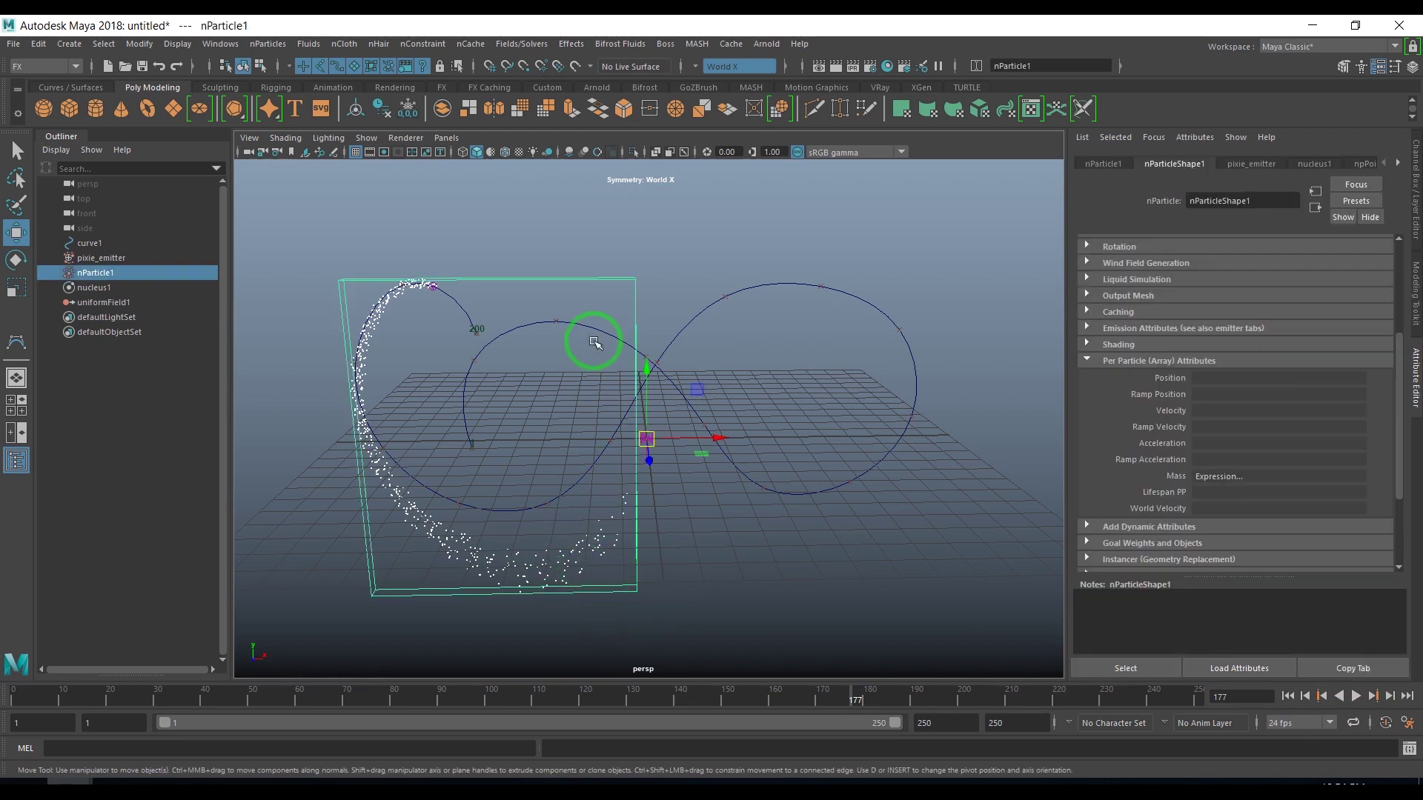
pyautogui.click(519, 43)
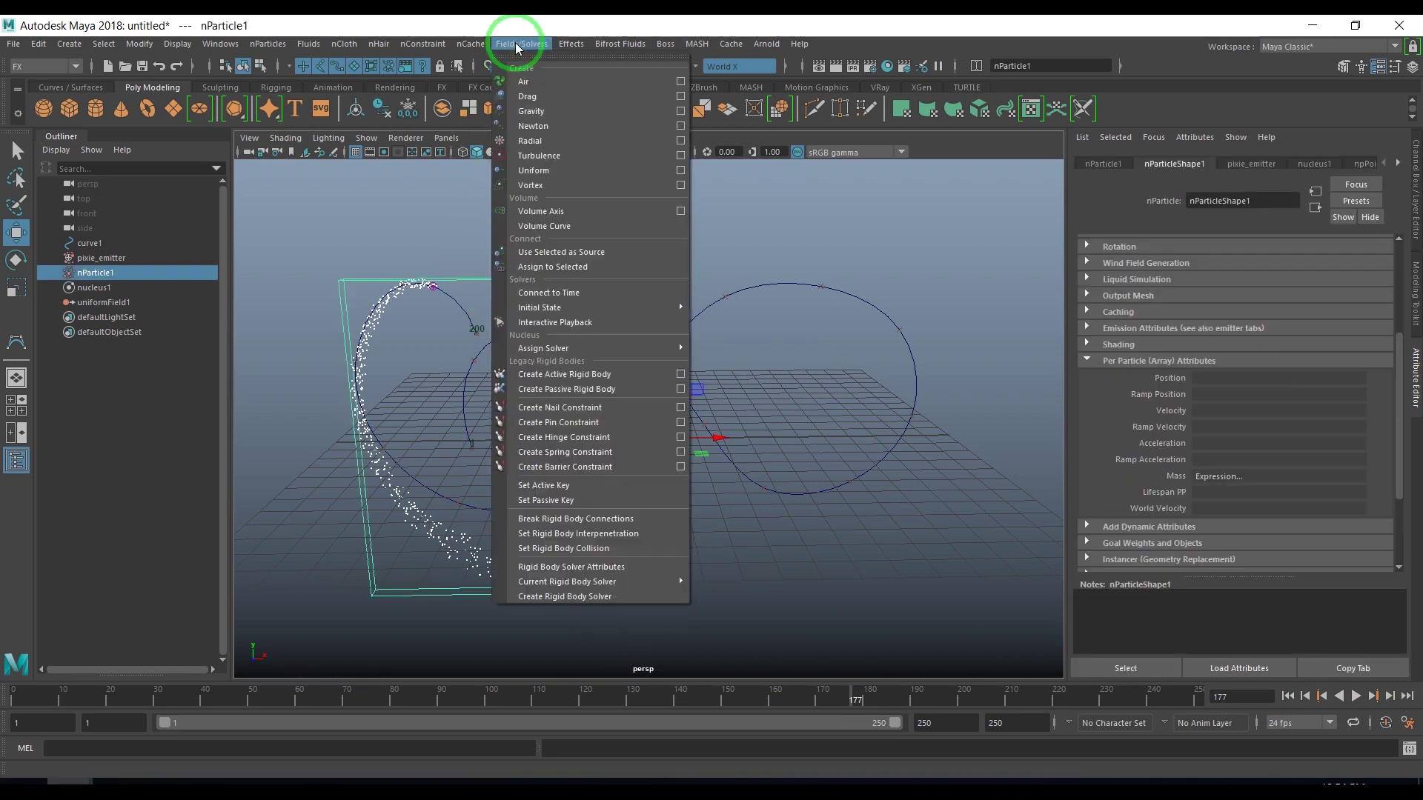
# - Add a turbulence field to the particles with Attenuation 0 and replay
pyautogui.click(587, 157)
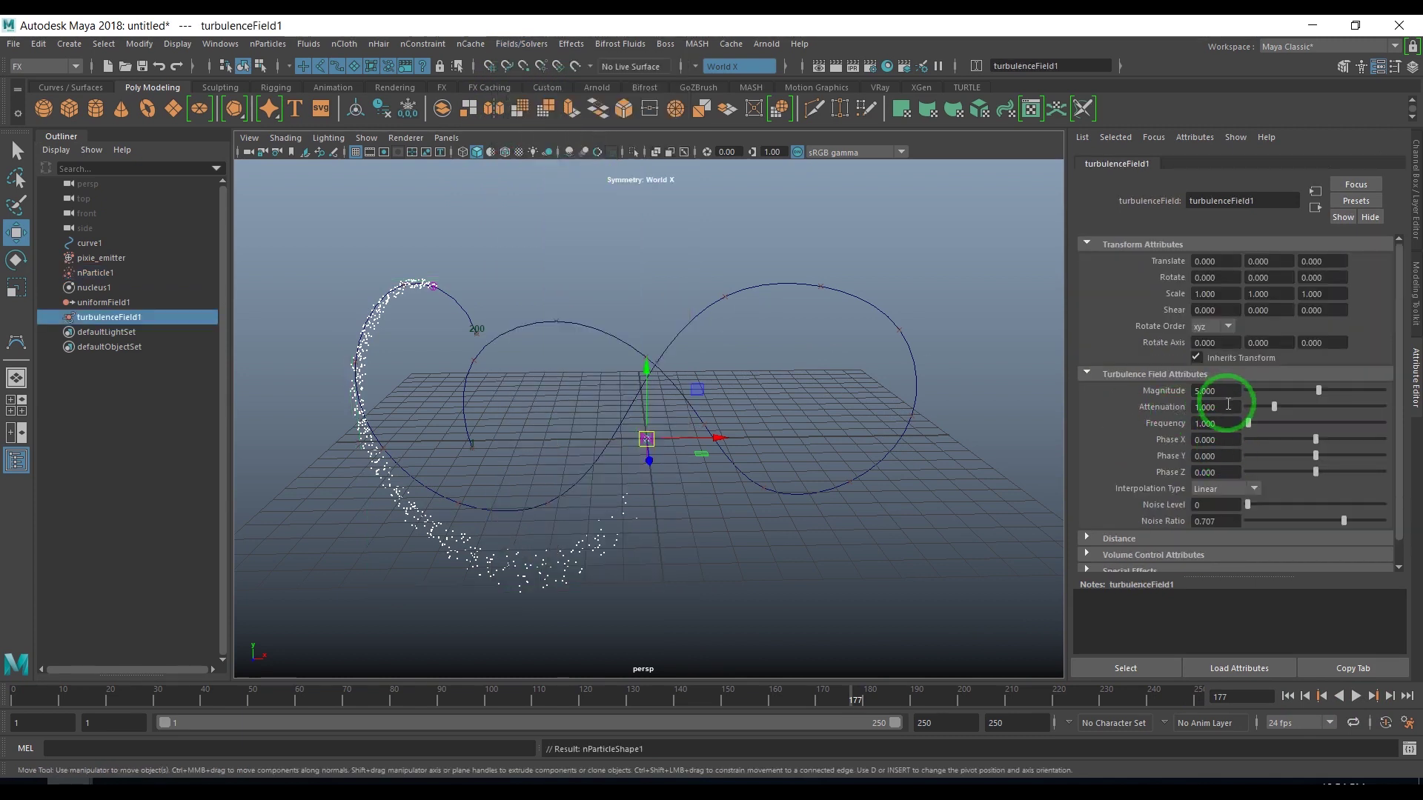
pyautogui.doubleClick(1228, 404)
pyautogui.write('0')
pyautogui.press('Return')
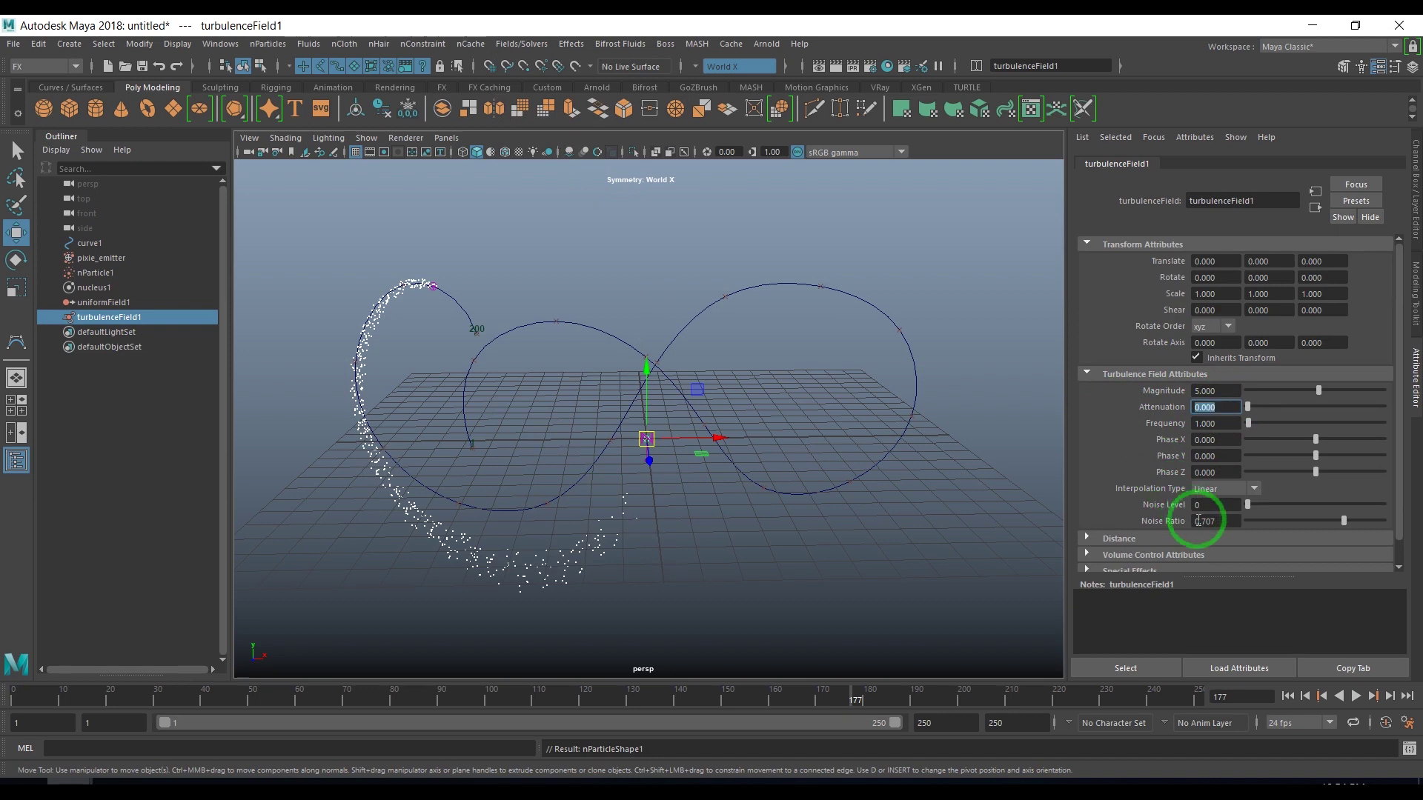
pyautogui.click(1287, 696)
pyautogui.click(1355, 696)
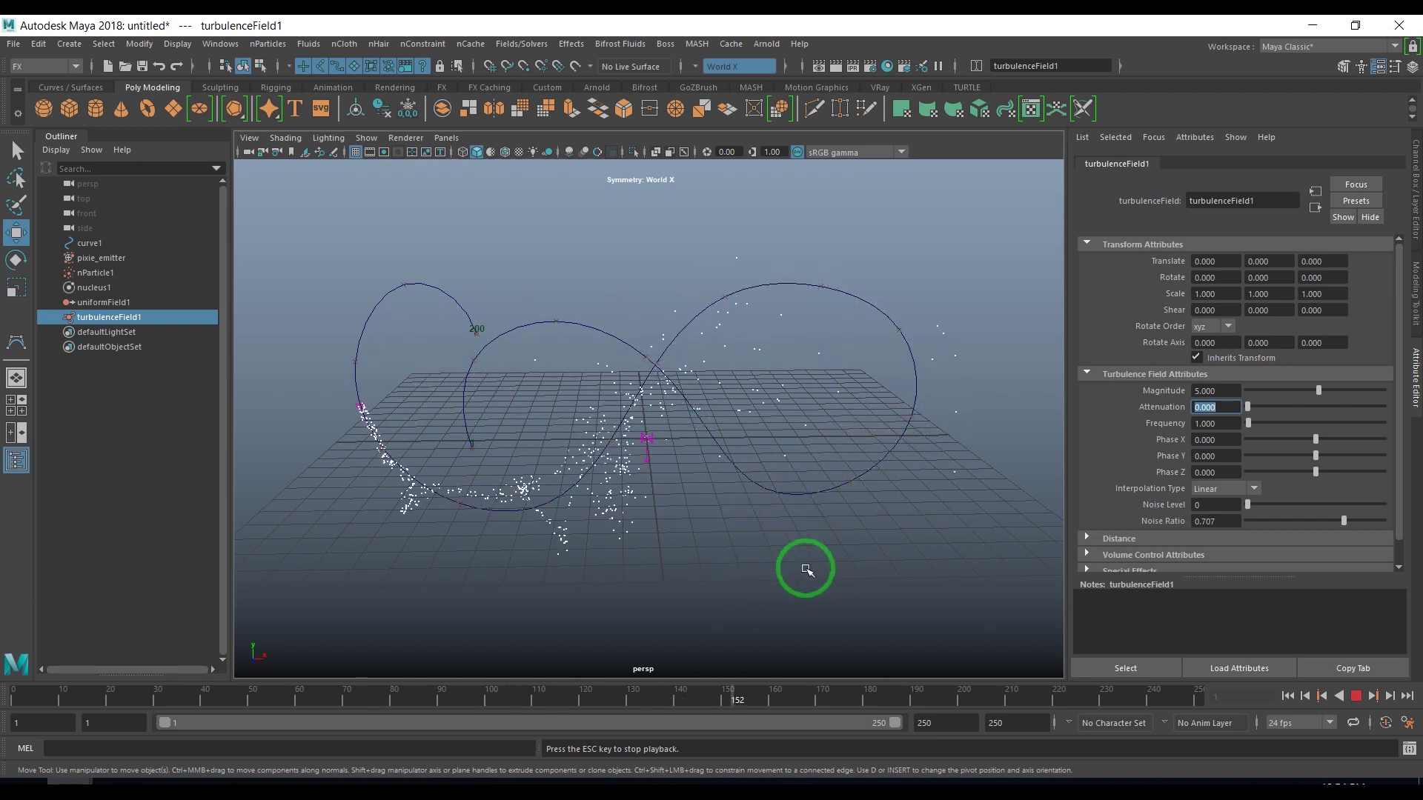
pyautogui.click(1357, 695)
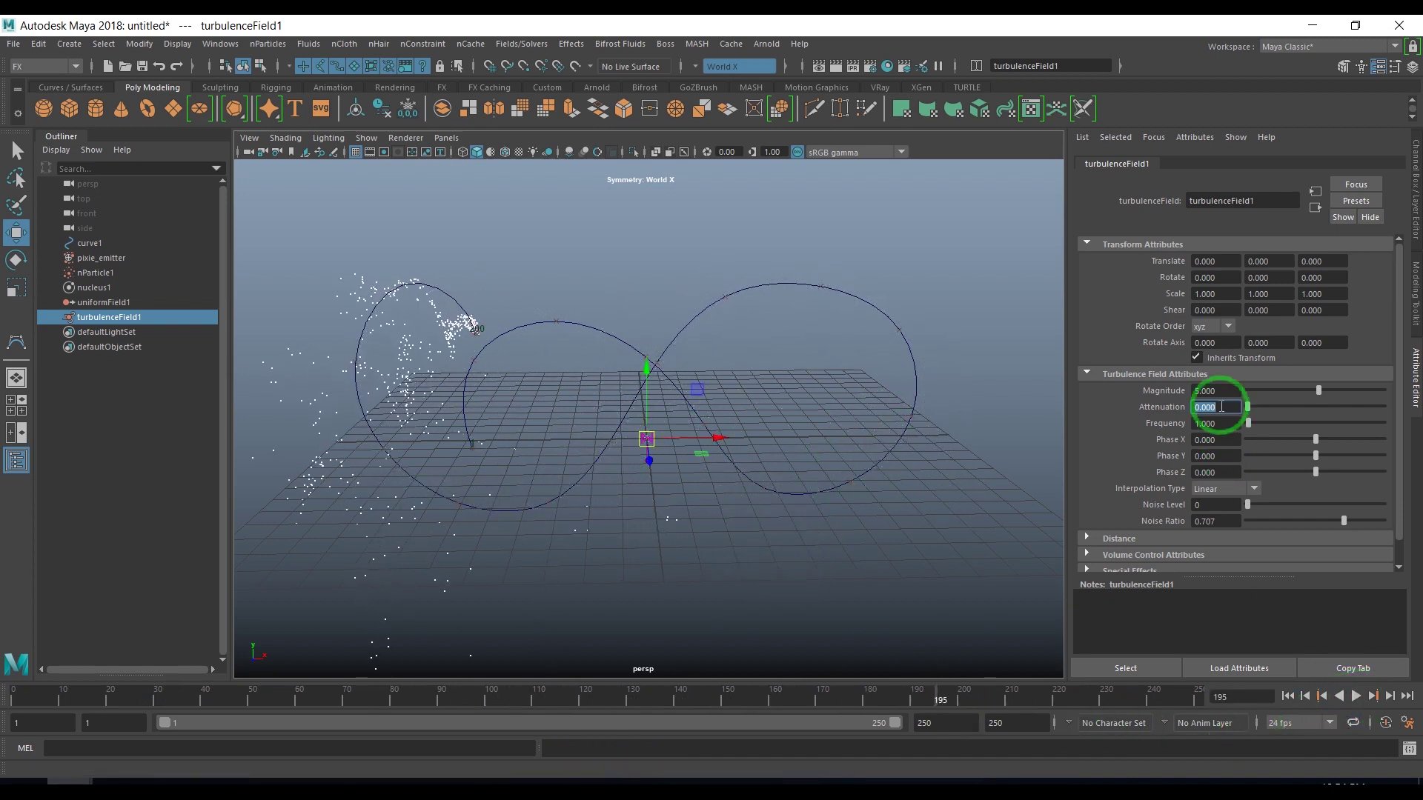
# - Set turbulenceField1's Magnitude to 2 and Frequency to 2, then play the simulation
pyautogui.hotkey('shift', 'Tab')
pyautogui.write('2')
pyautogui.press('Return')
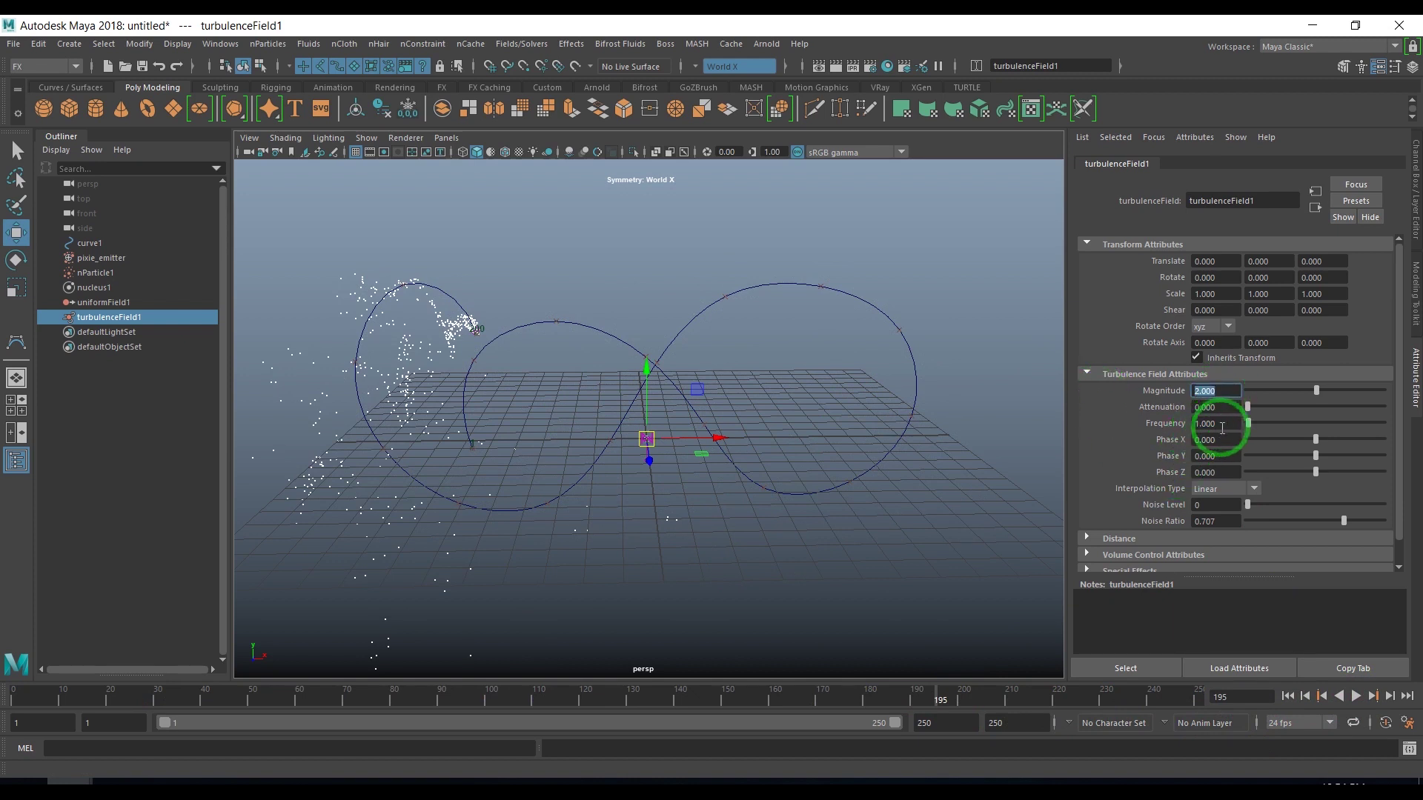
pyautogui.click(1221, 427)
pyautogui.write('2')
pyautogui.press('Return')
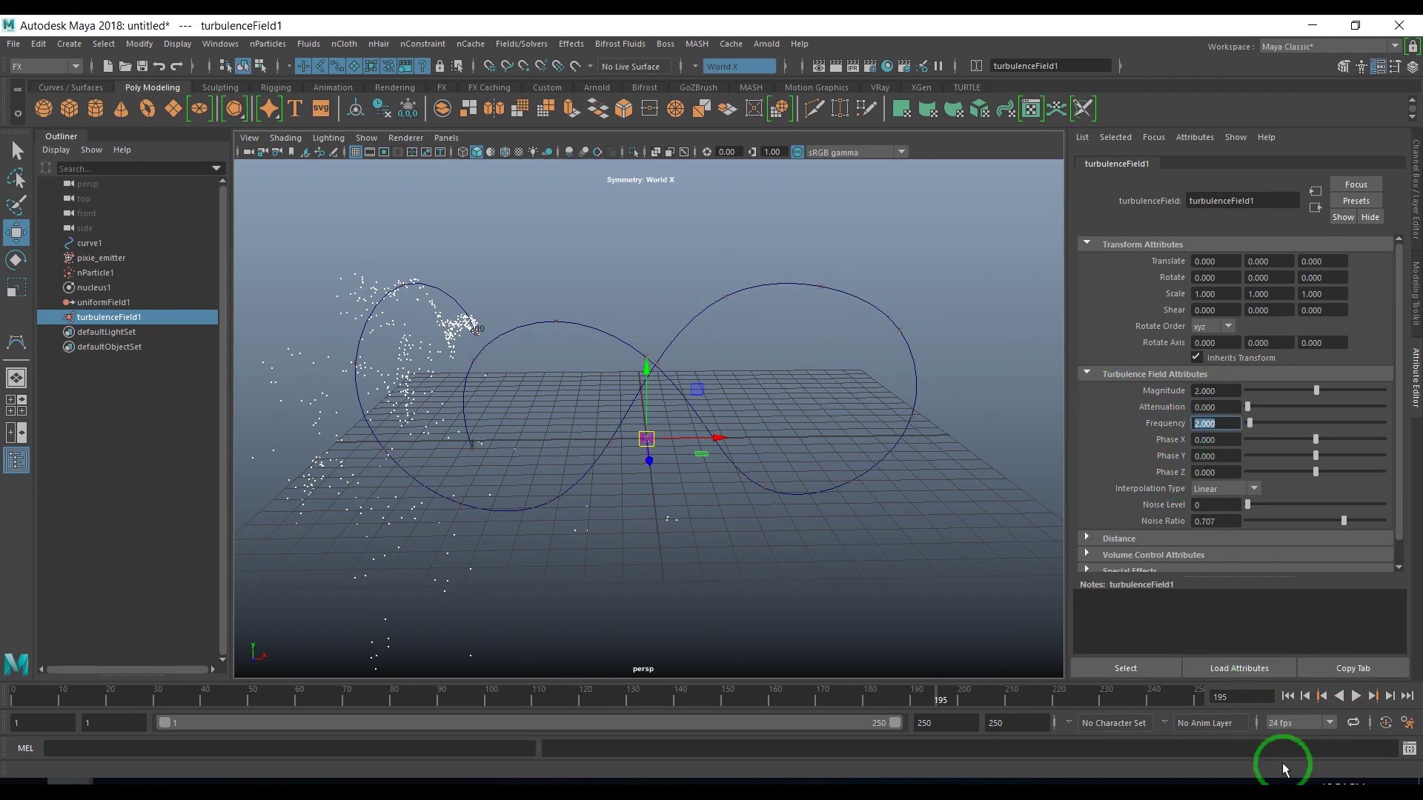
pyautogui.click(1357, 696)
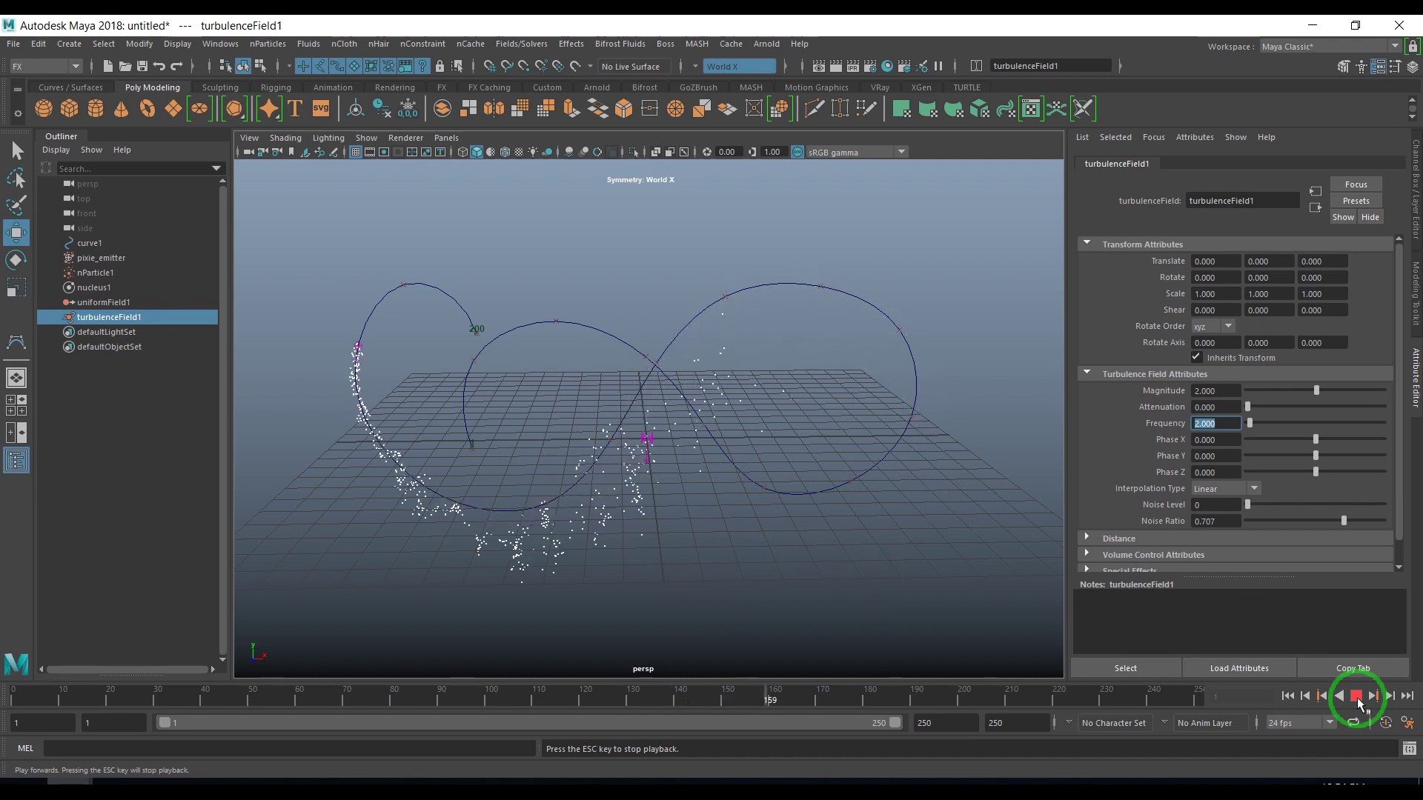
# - Switch to the front view on a black background, hiding the grid and NURBS curves
pyautogui.click(1357, 696)
pyautogui.click(642, 300)
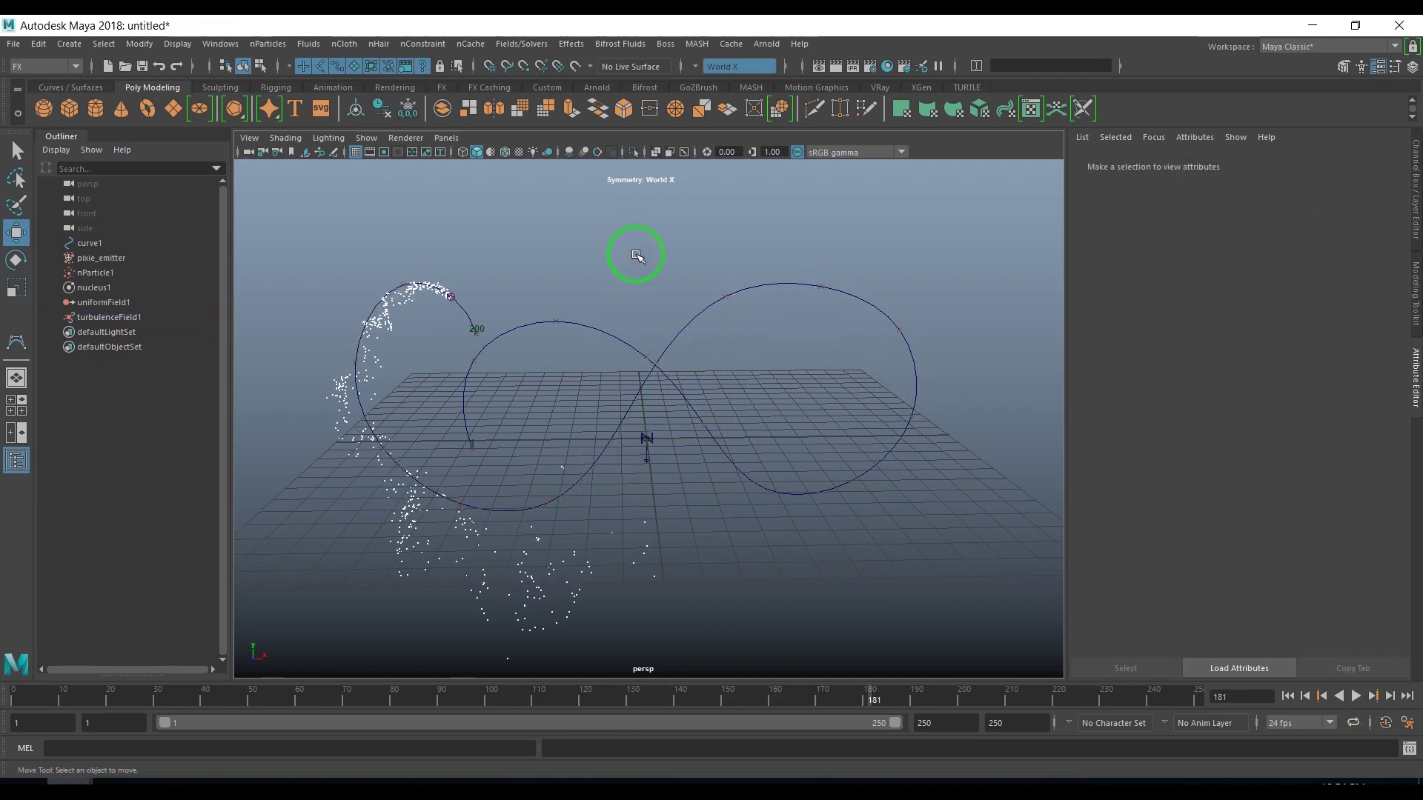
pyautogui.press('space')
pyautogui.moveTo(635, 288); pyautogui.dragTo(633, 306)
pyautogui.hotkey('alt', 'b')
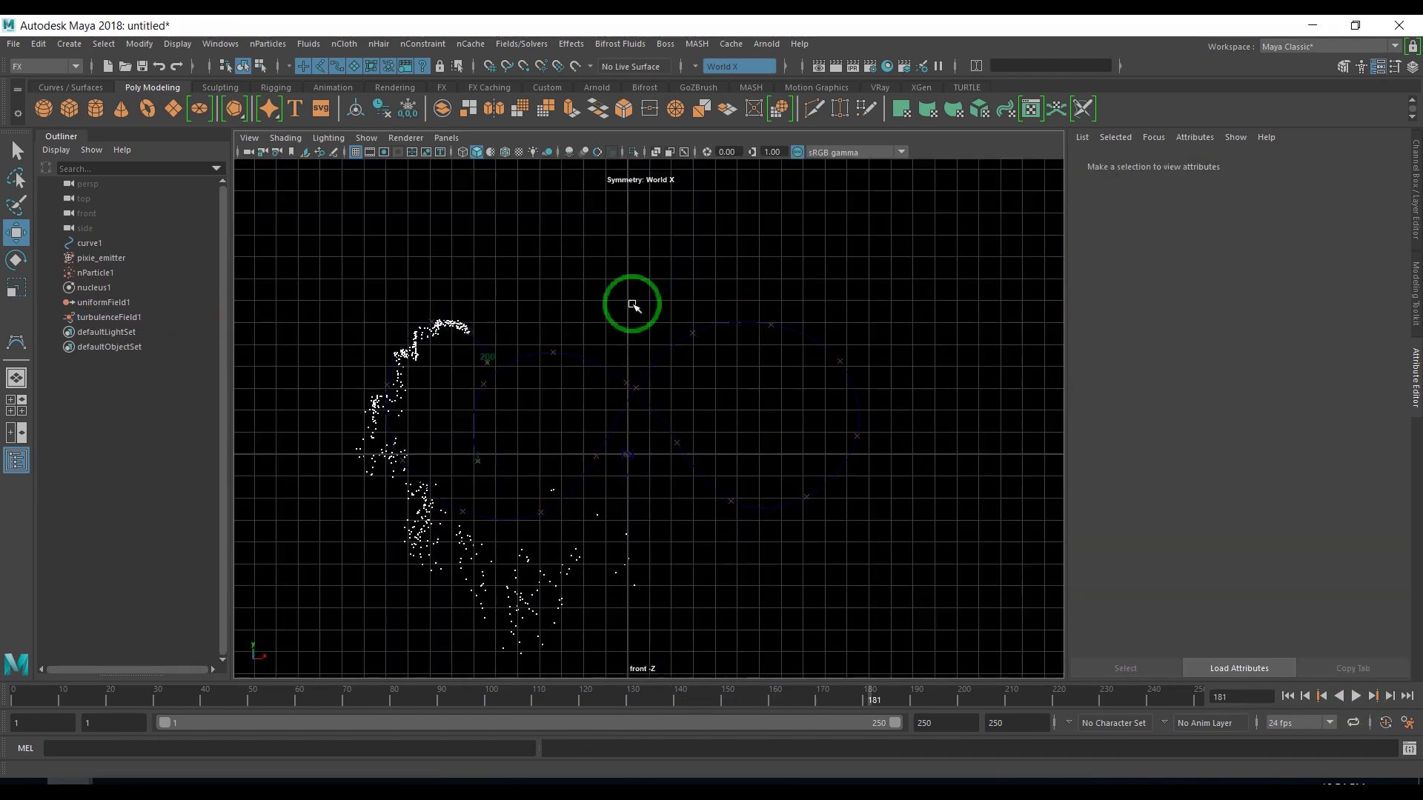
pyautogui.click(355, 152)
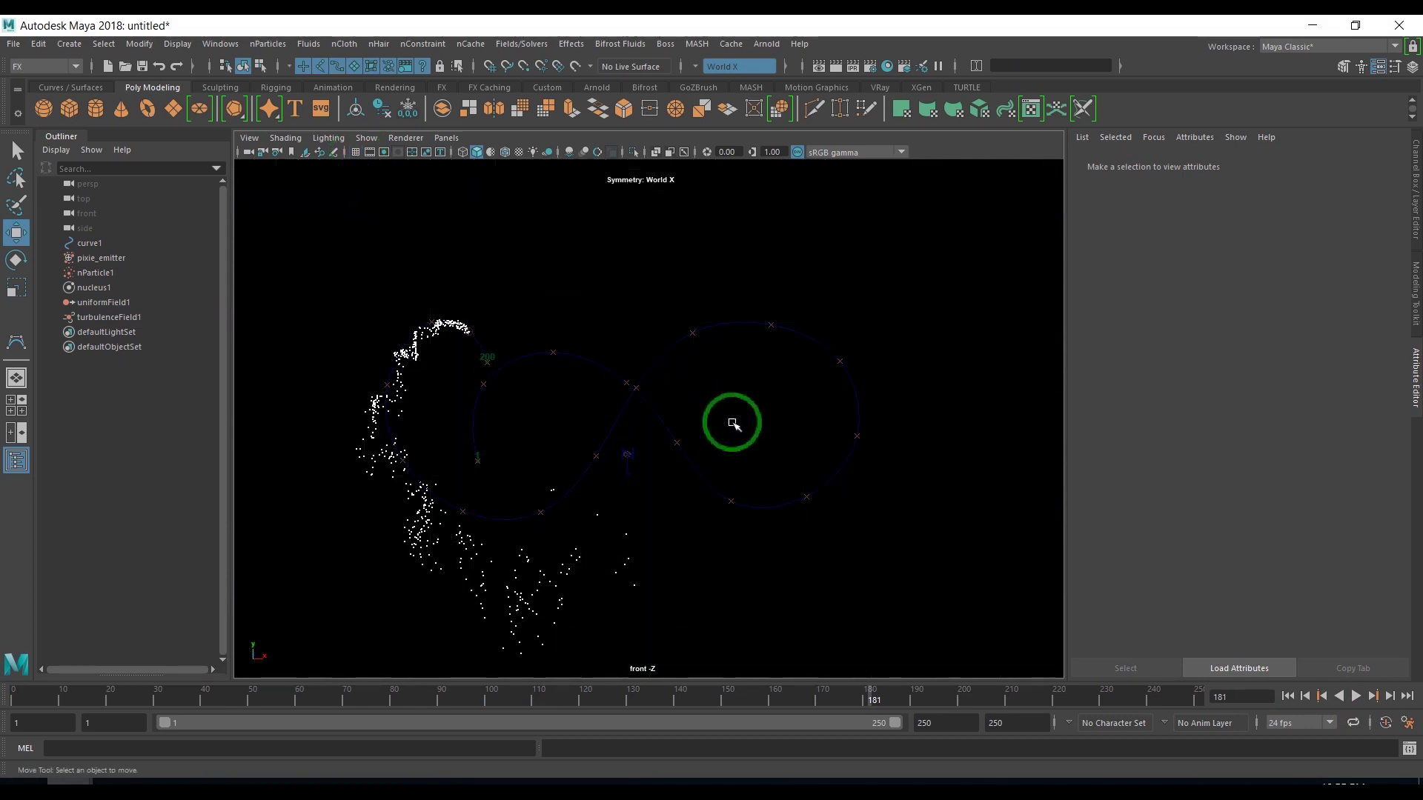
pyautogui.click(406, 138)
pyautogui.click(367, 138)
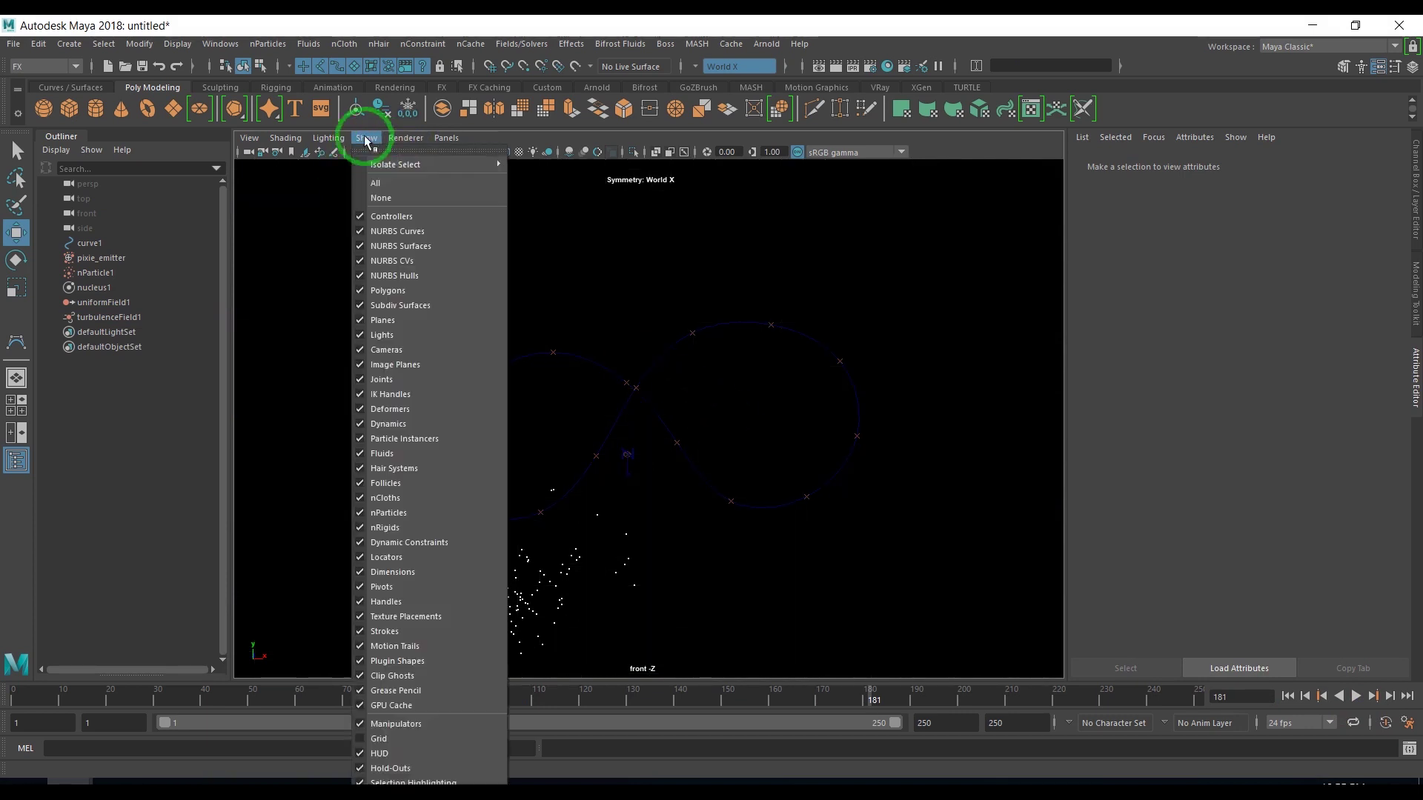
pyautogui.click(407, 228)
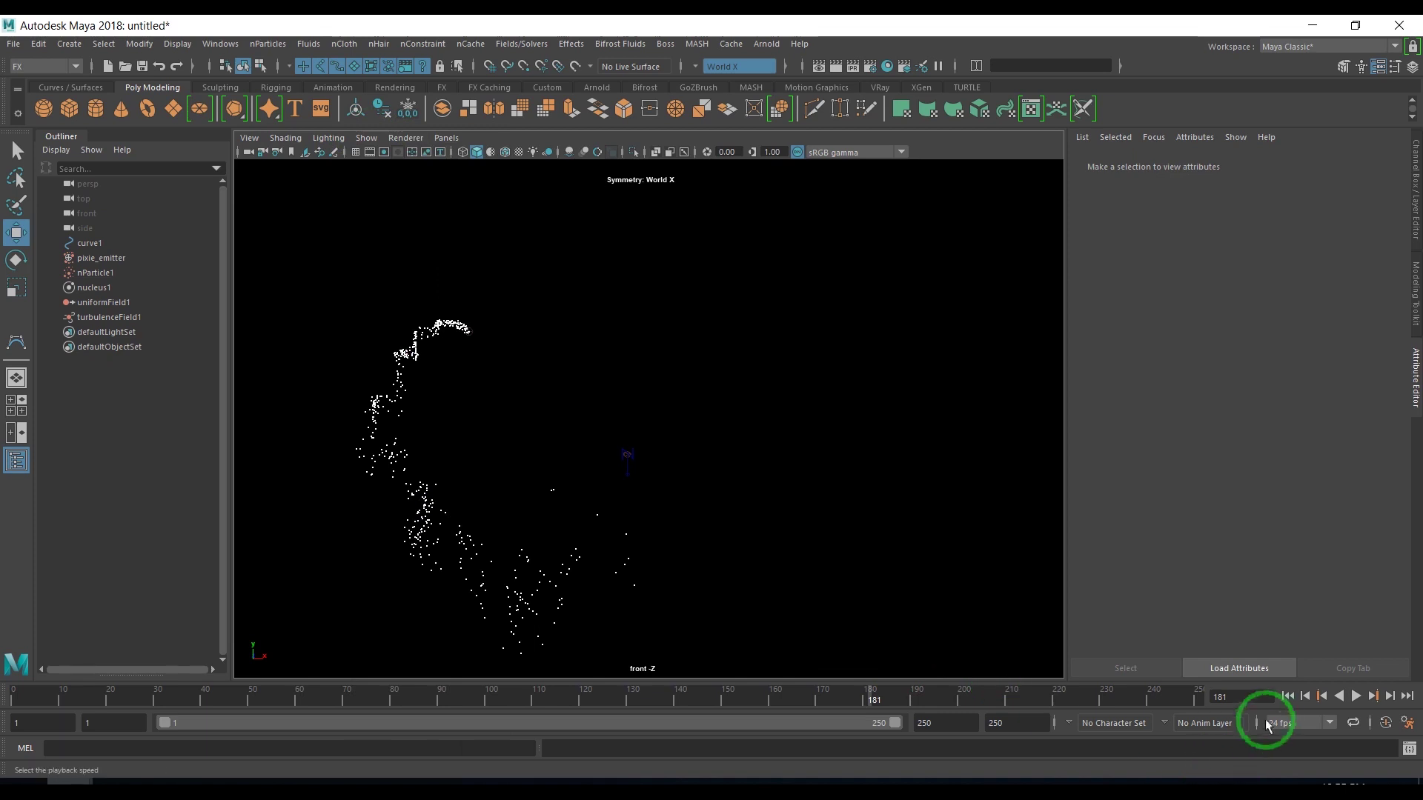
# - Set nParticleShape1's shading Point Size to 1 and replay the trail
pyautogui.click(597, 582)
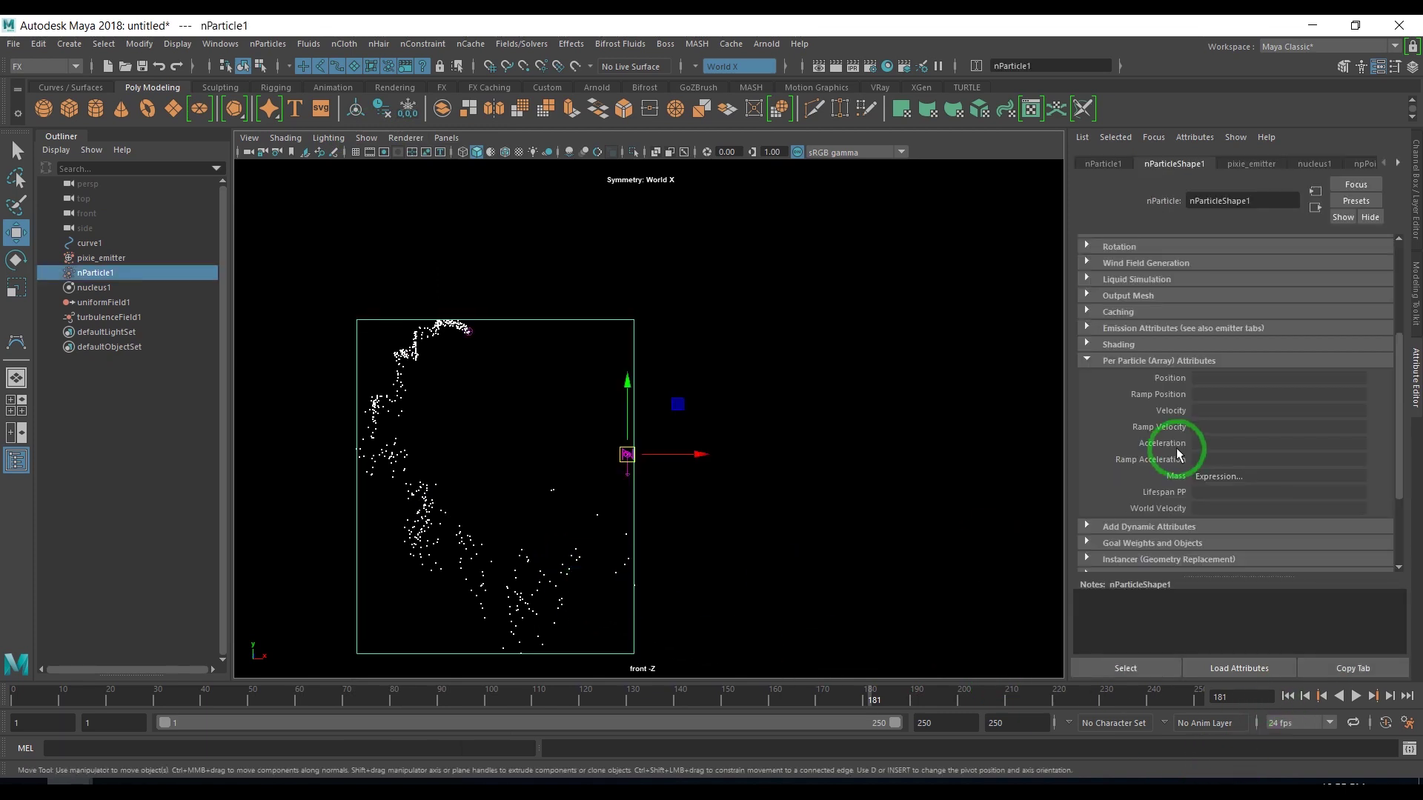
pyautogui.click(1141, 345)
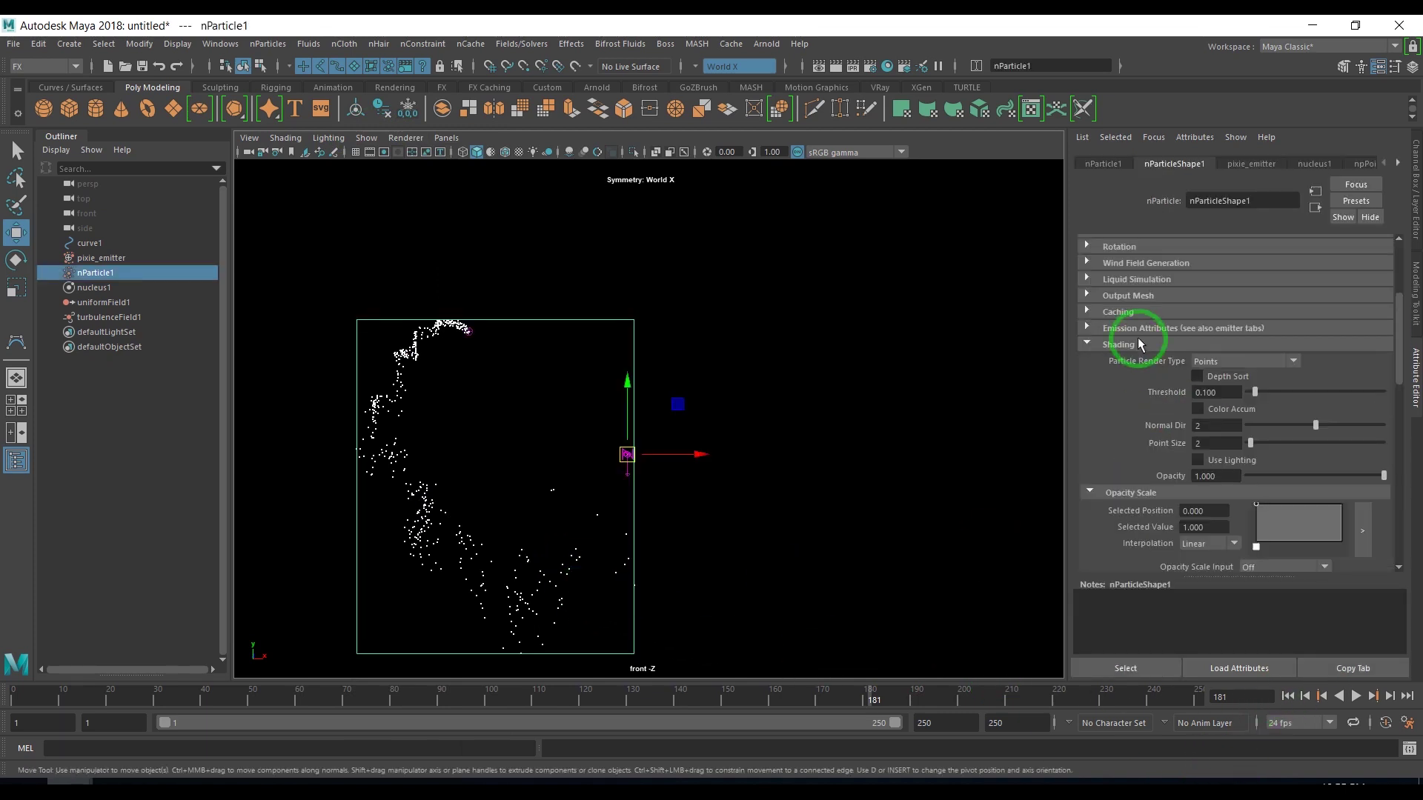
pyautogui.click(1215, 444)
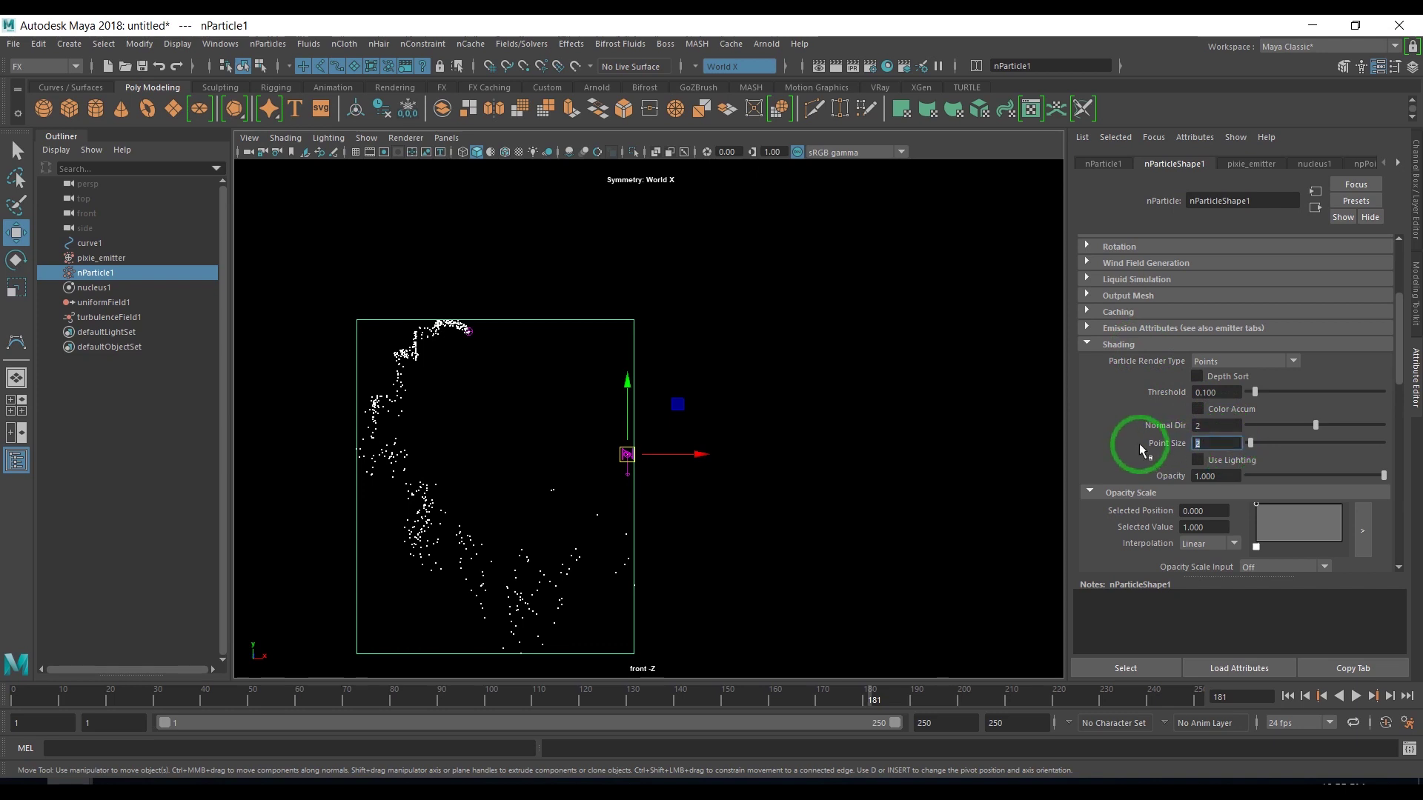
pyautogui.write('1')
pyautogui.press('Return')
pyautogui.click(847, 521)
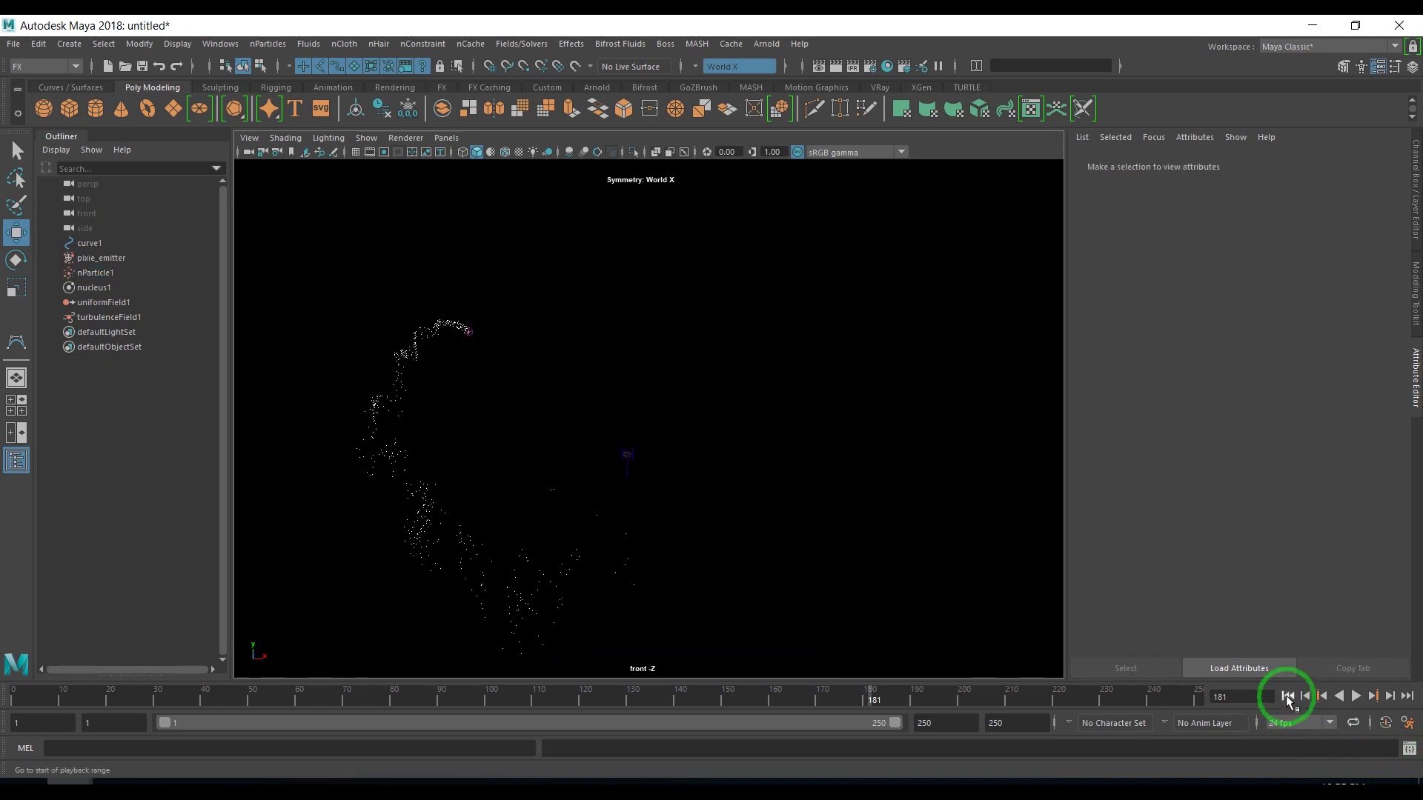
pyautogui.click(1356, 697)
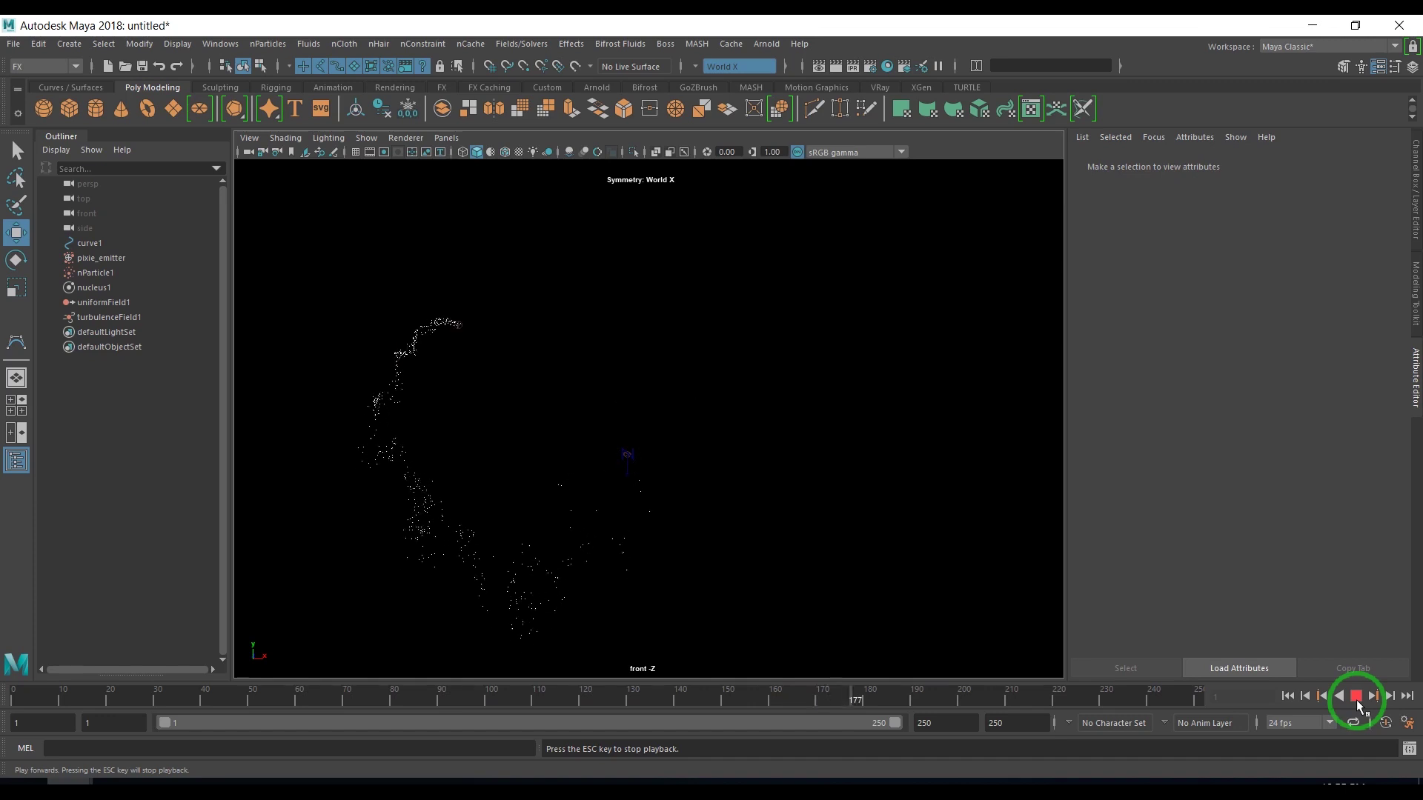
pyautogui.click(1358, 701)
# - Set the nParticle colour ramp entry to cyan in the Color section
pyautogui.click(407, 413)
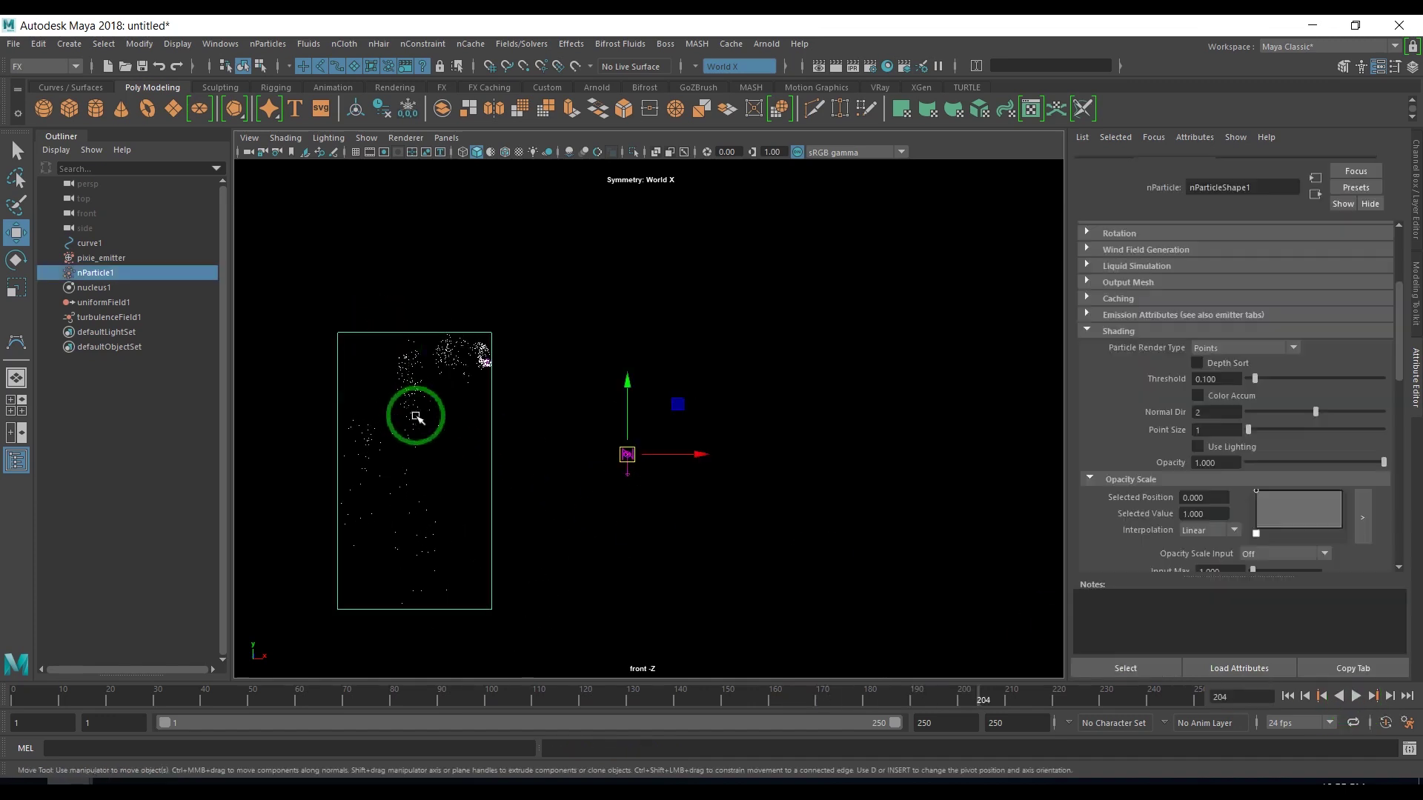
pyautogui.scroll(-3, 1245, 478)
pyautogui.scroll(-4, 1246, 475)
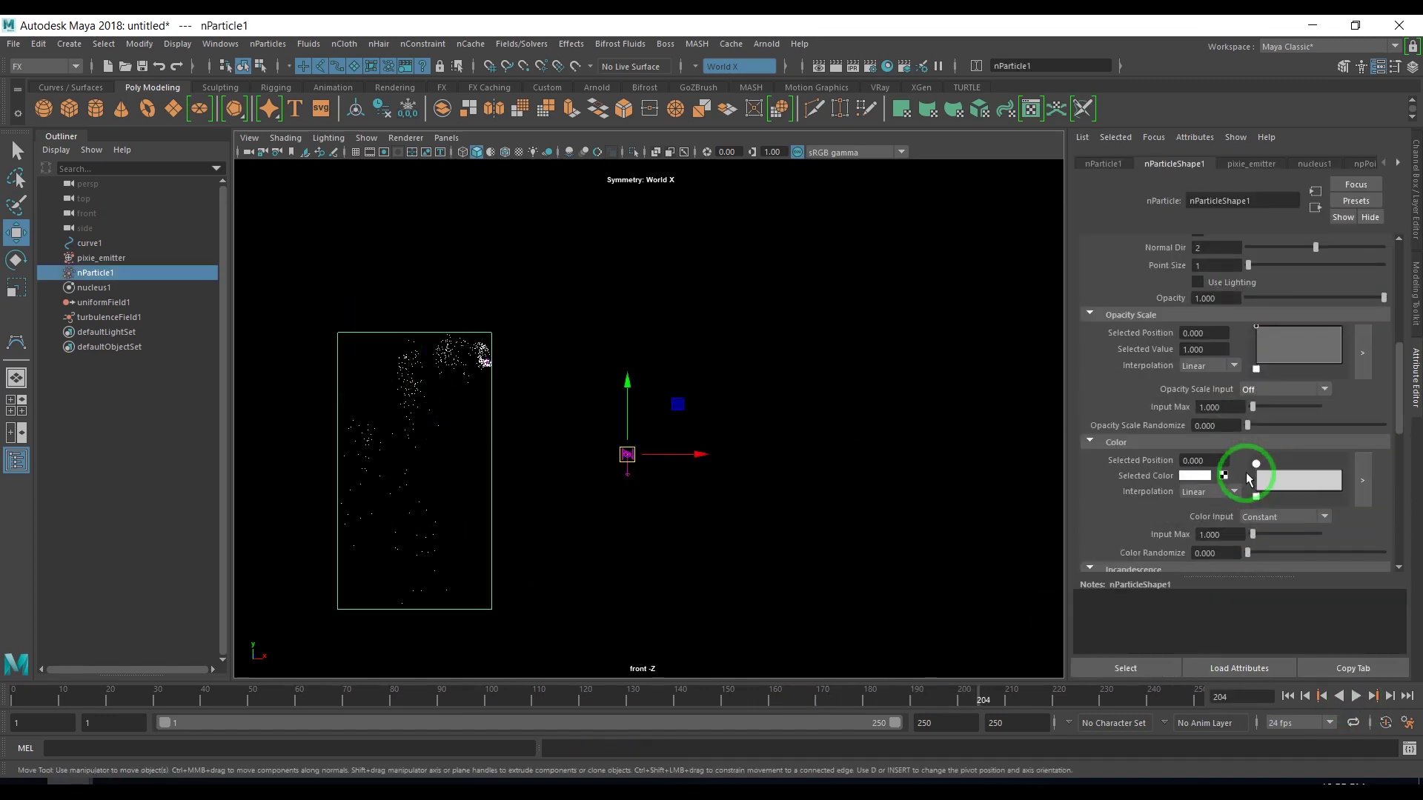
pyautogui.click(1264, 472)
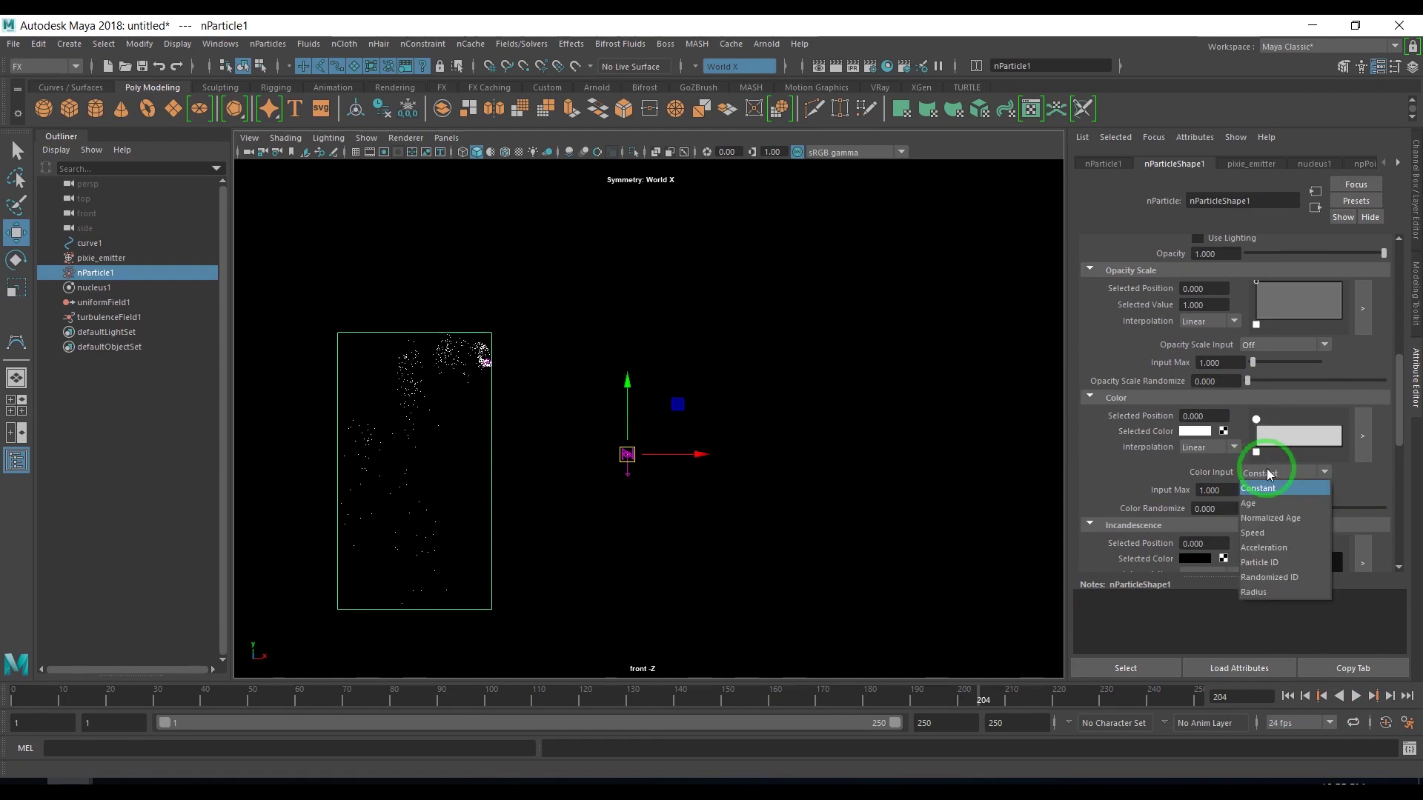
pyautogui.click(1328, 440)
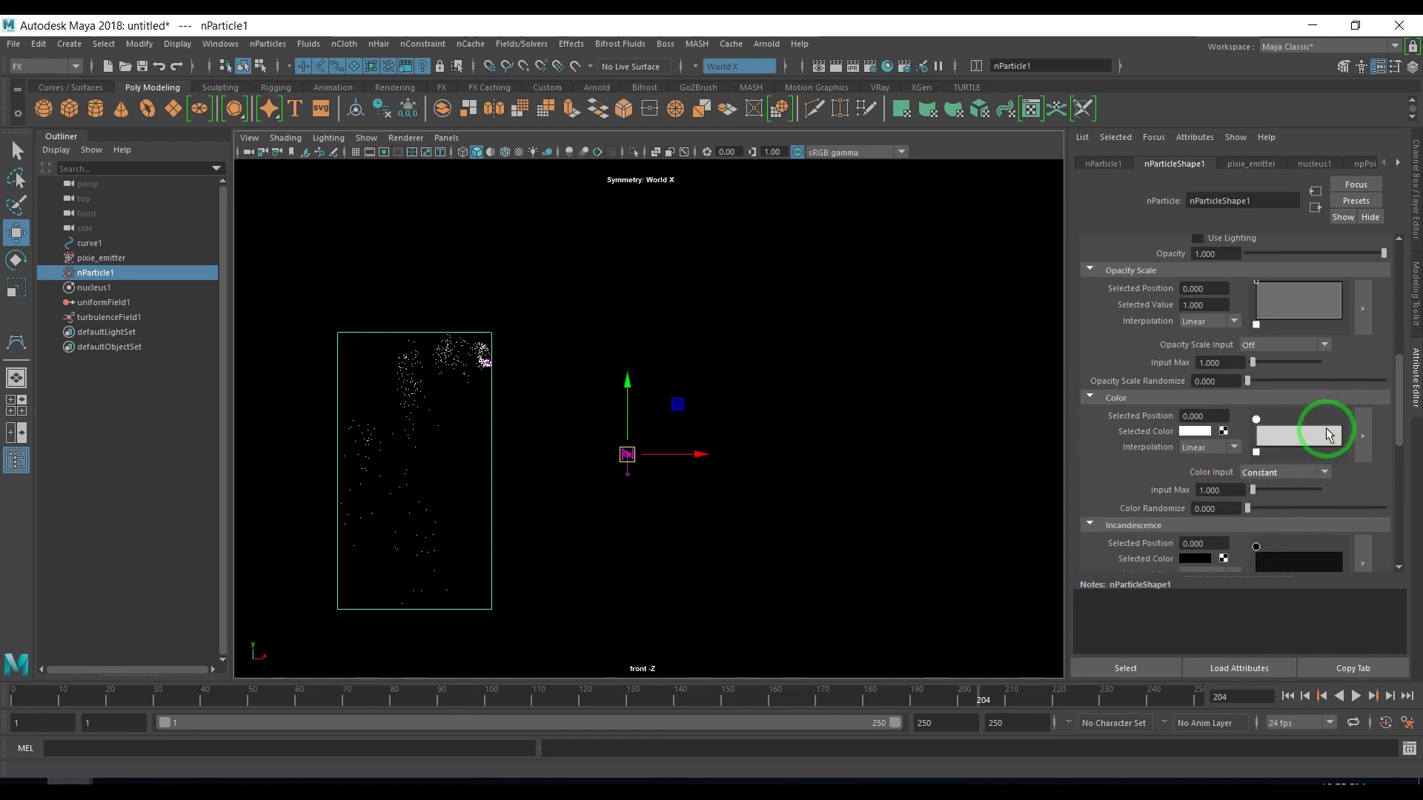
pyautogui.click(1194, 432)
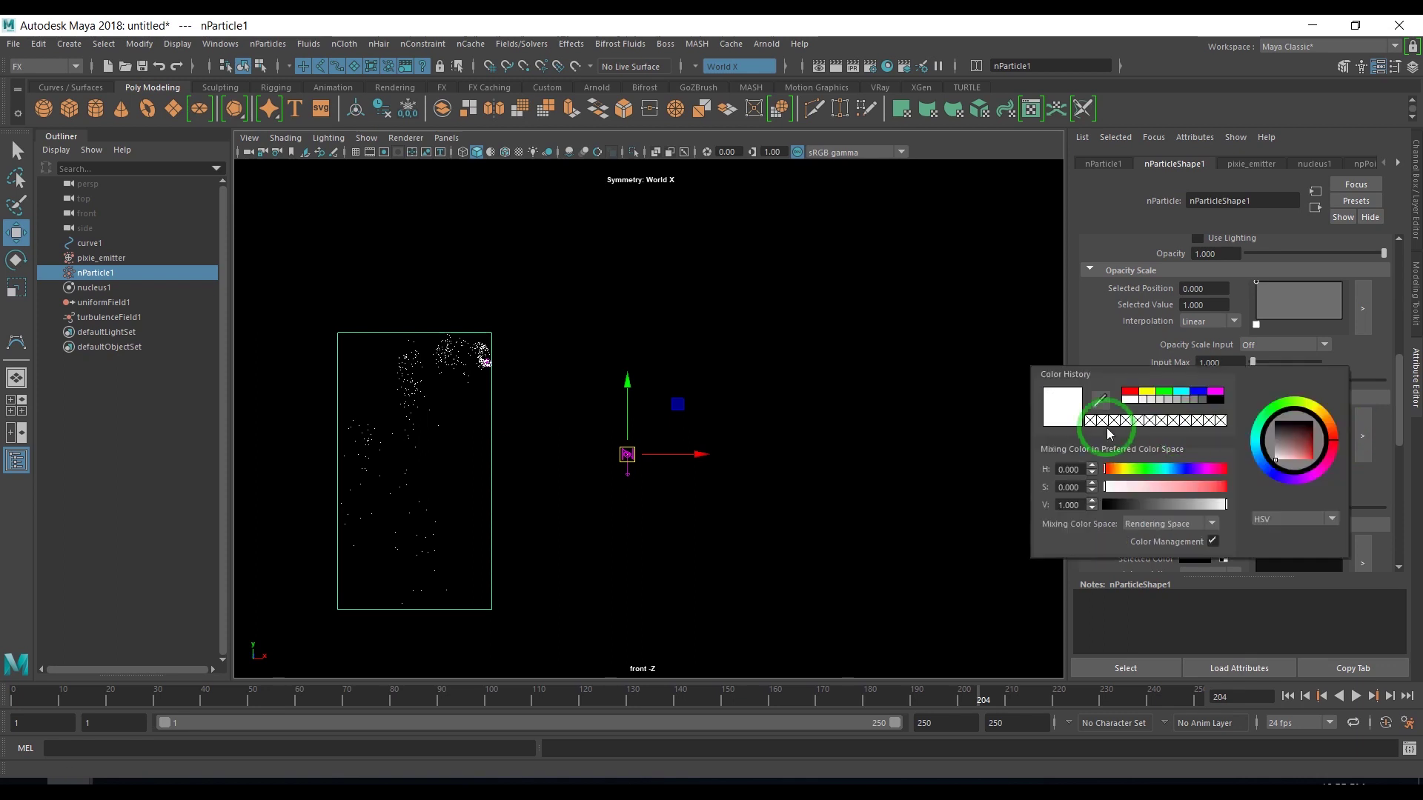
pyautogui.click(1171, 394)
pyautogui.click(1334, 470)
# - Set the particle Color Input to Speed and replay to preview it
pyautogui.click(1294, 474)
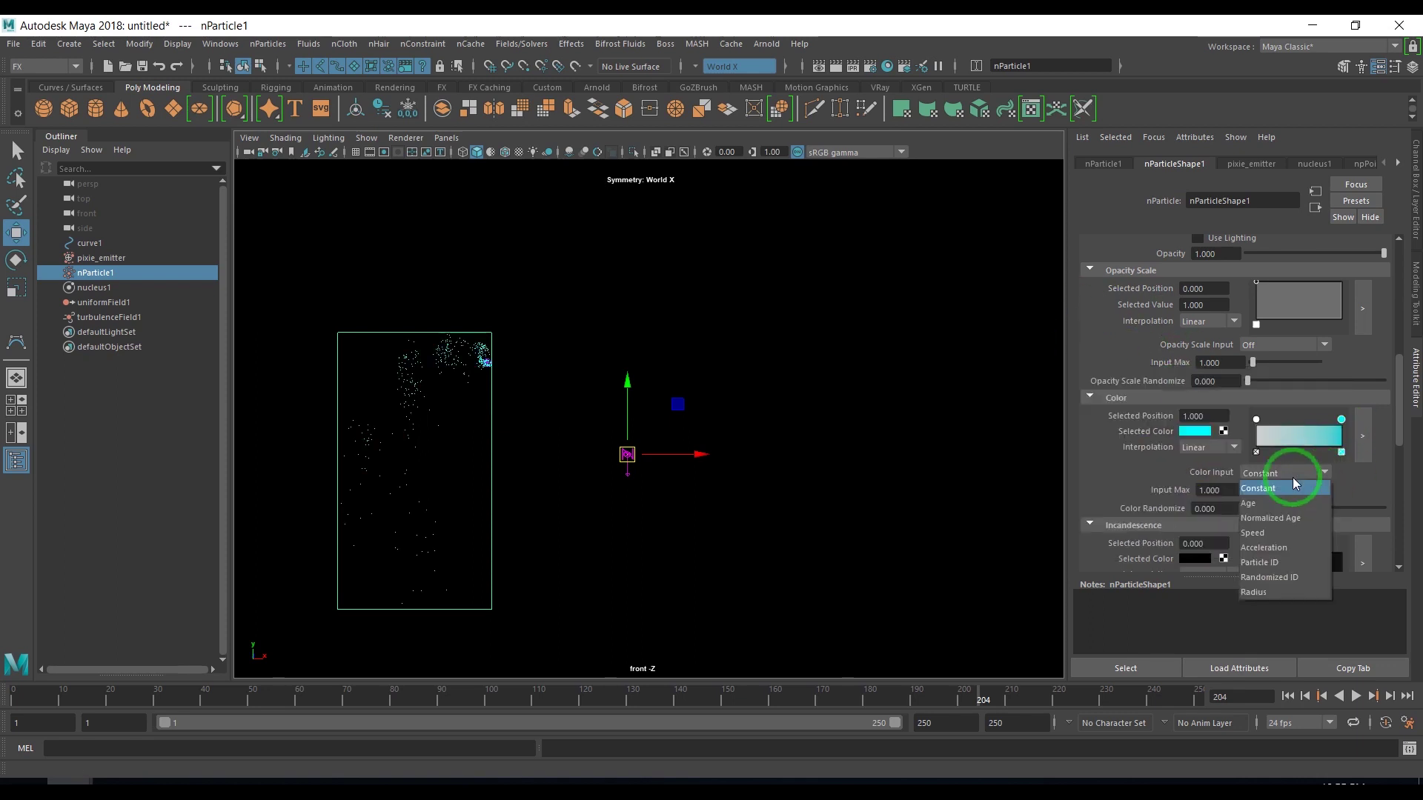
pyautogui.click(1279, 532)
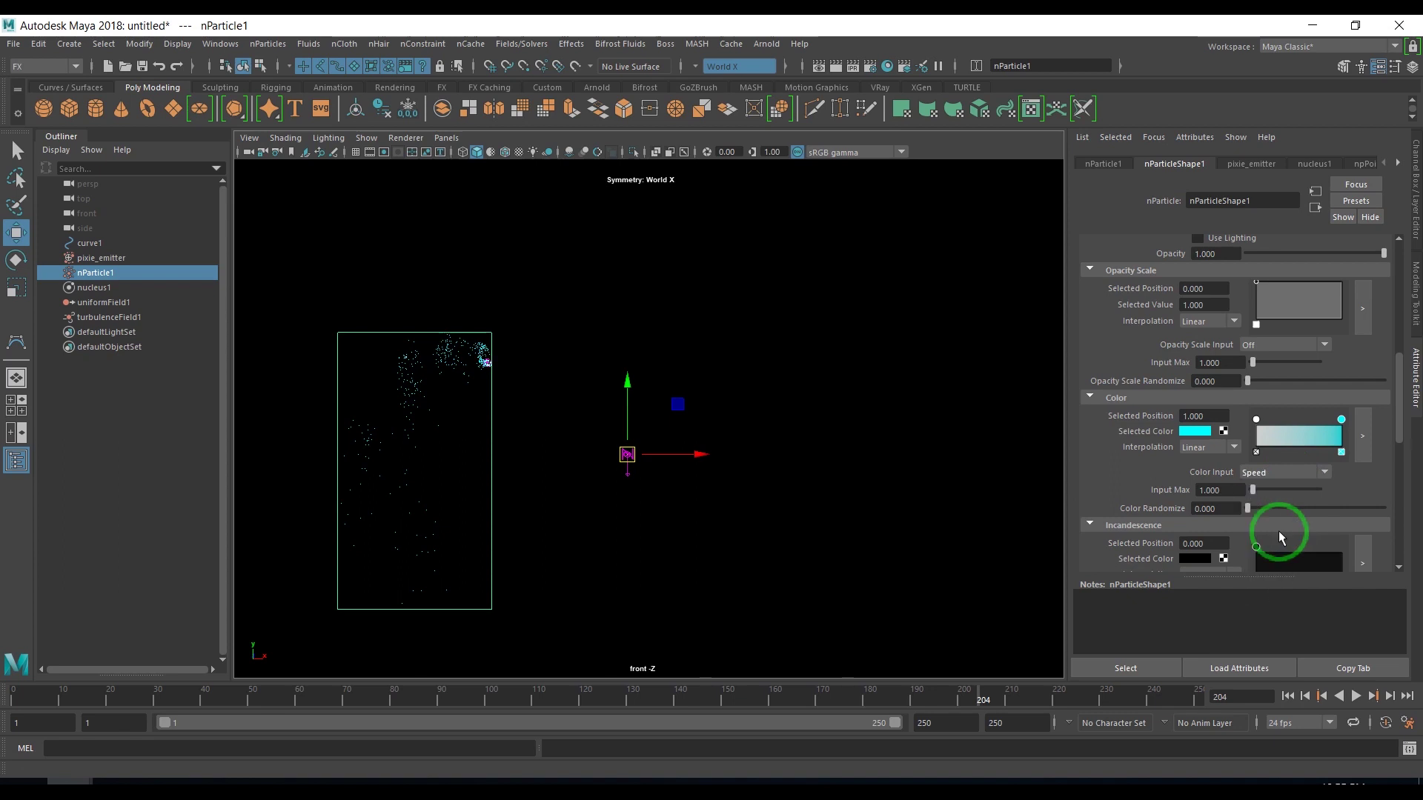
pyautogui.click(1287, 697)
pyautogui.click(1355, 696)
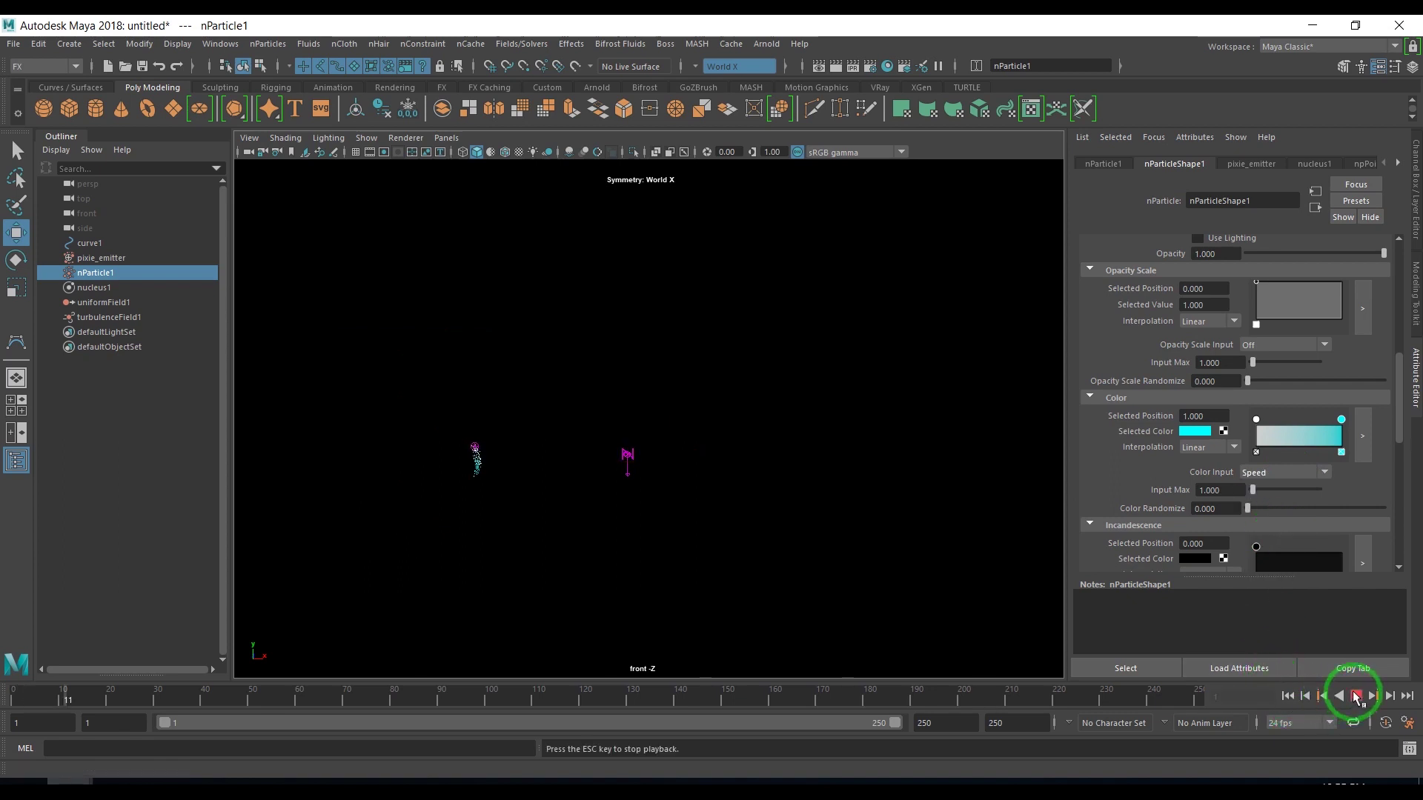
pyautogui.click(1355, 696)
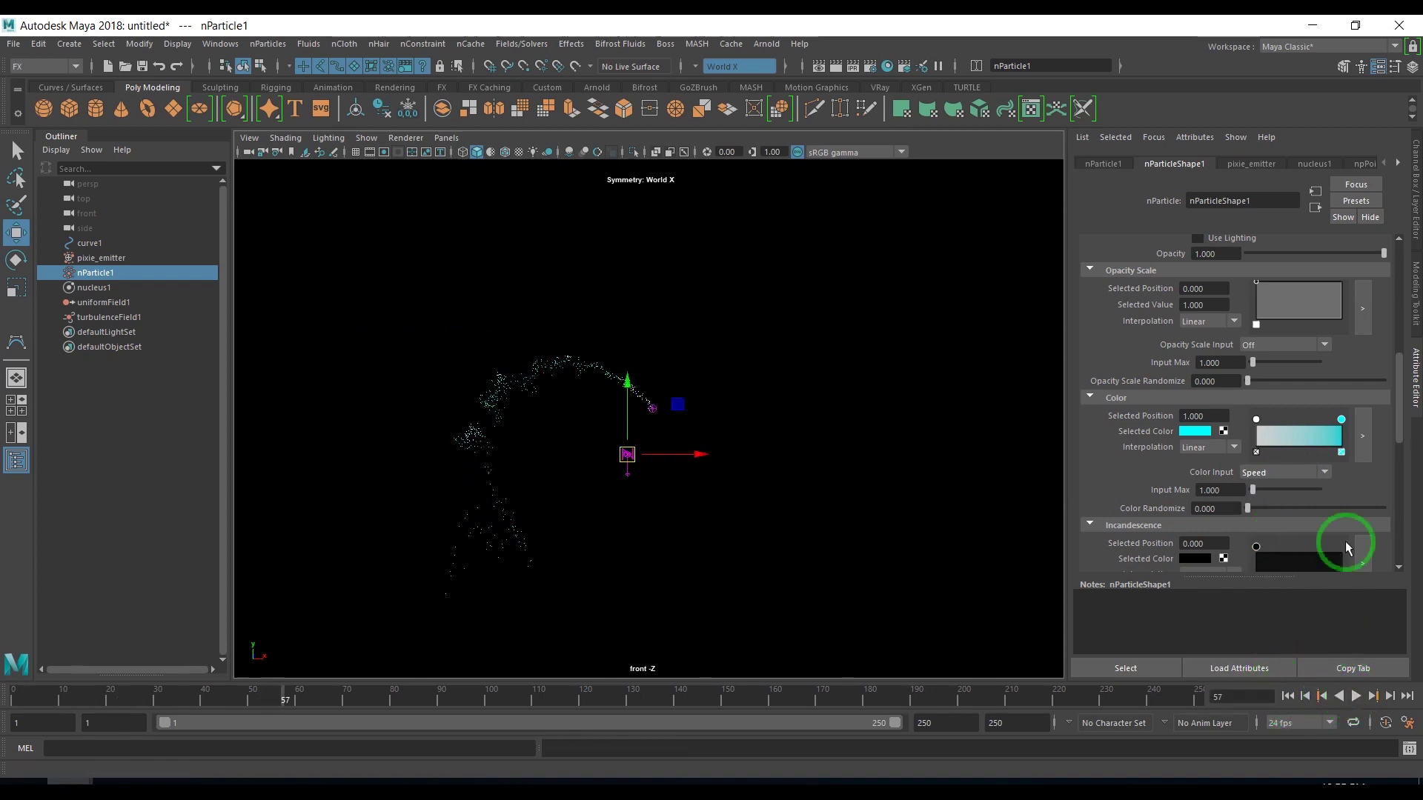
# - Make the colour ramp run from yellow at the start to red, then replay
pyautogui.click(1195, 432)
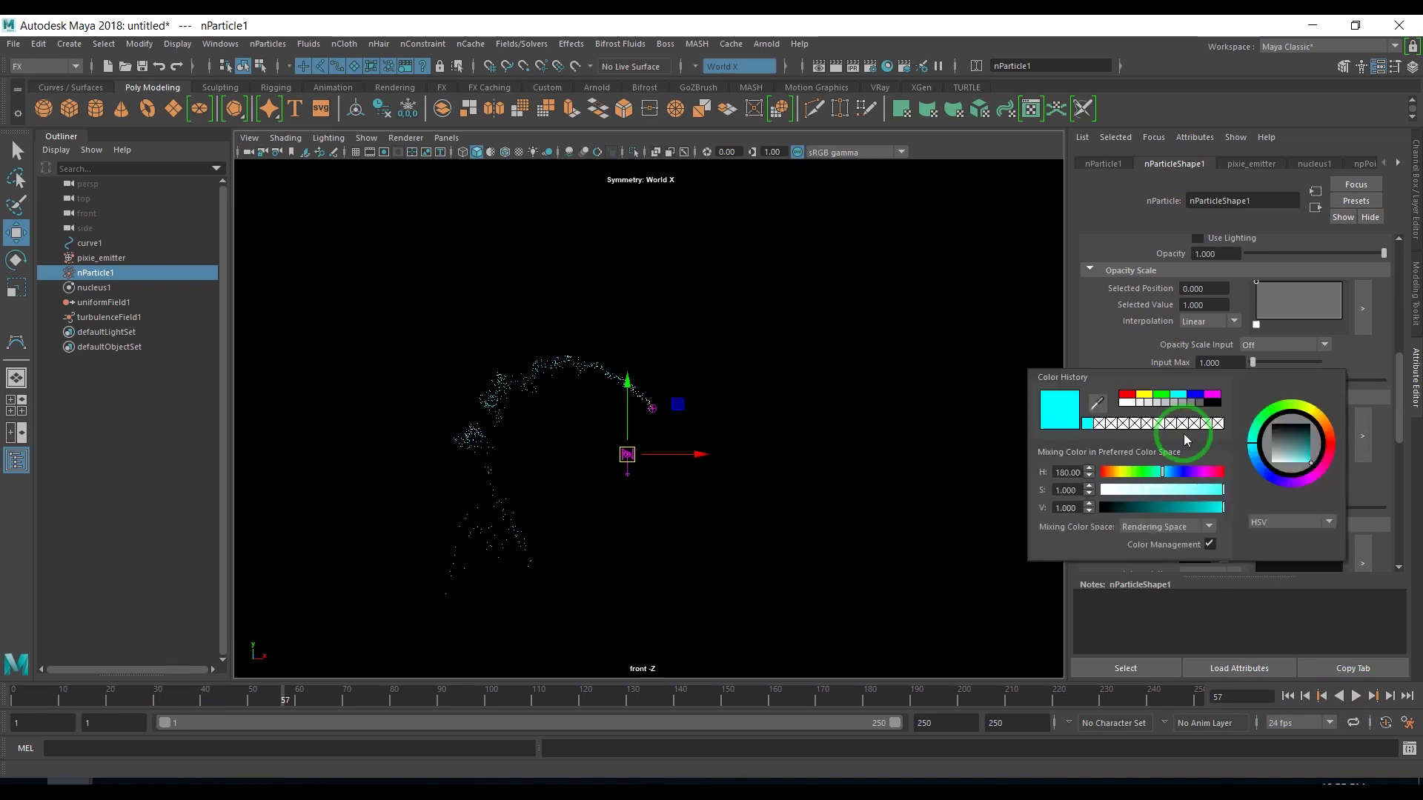
pyautogui.click(1125, 395)
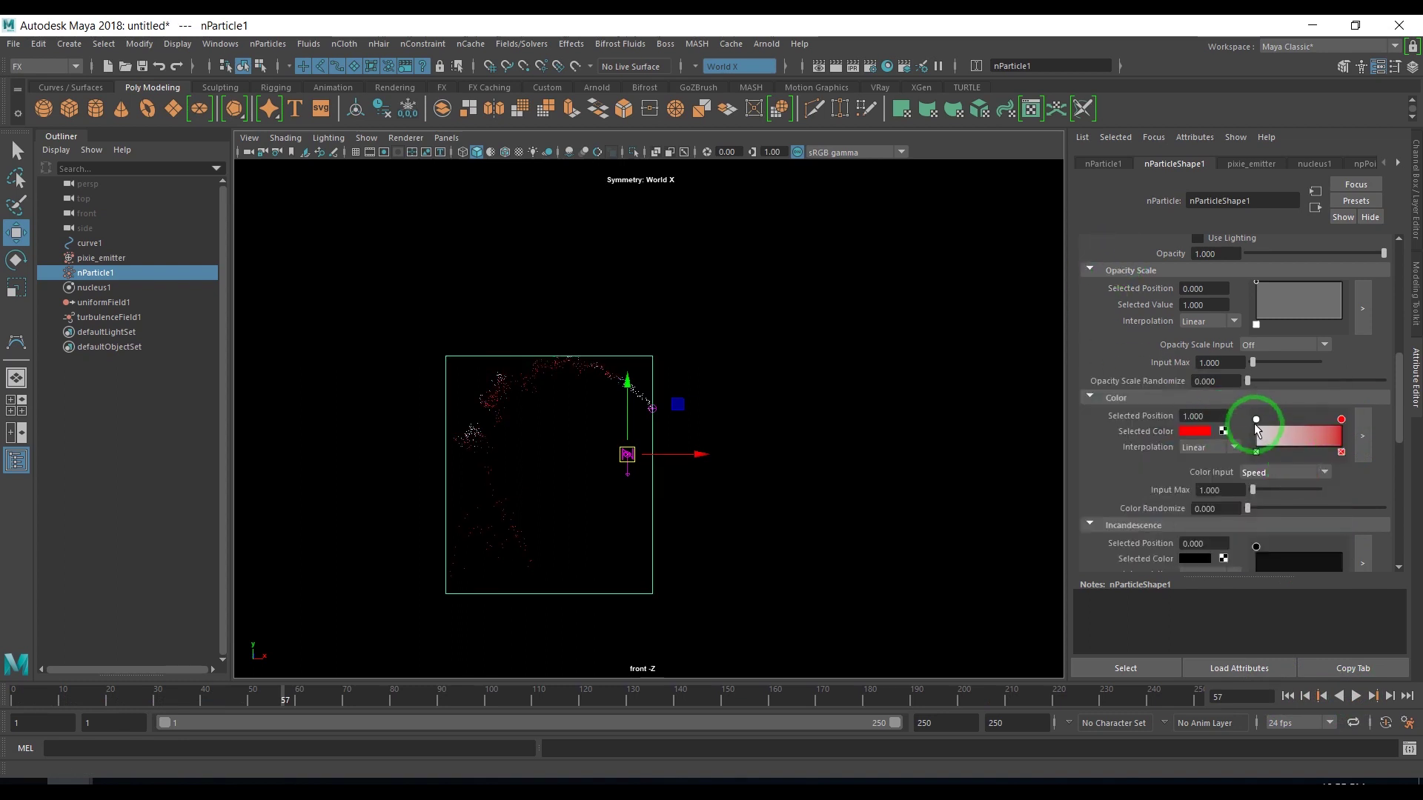
pyautogui.click(1257, 434)
pyautogui.click(1189, 431)
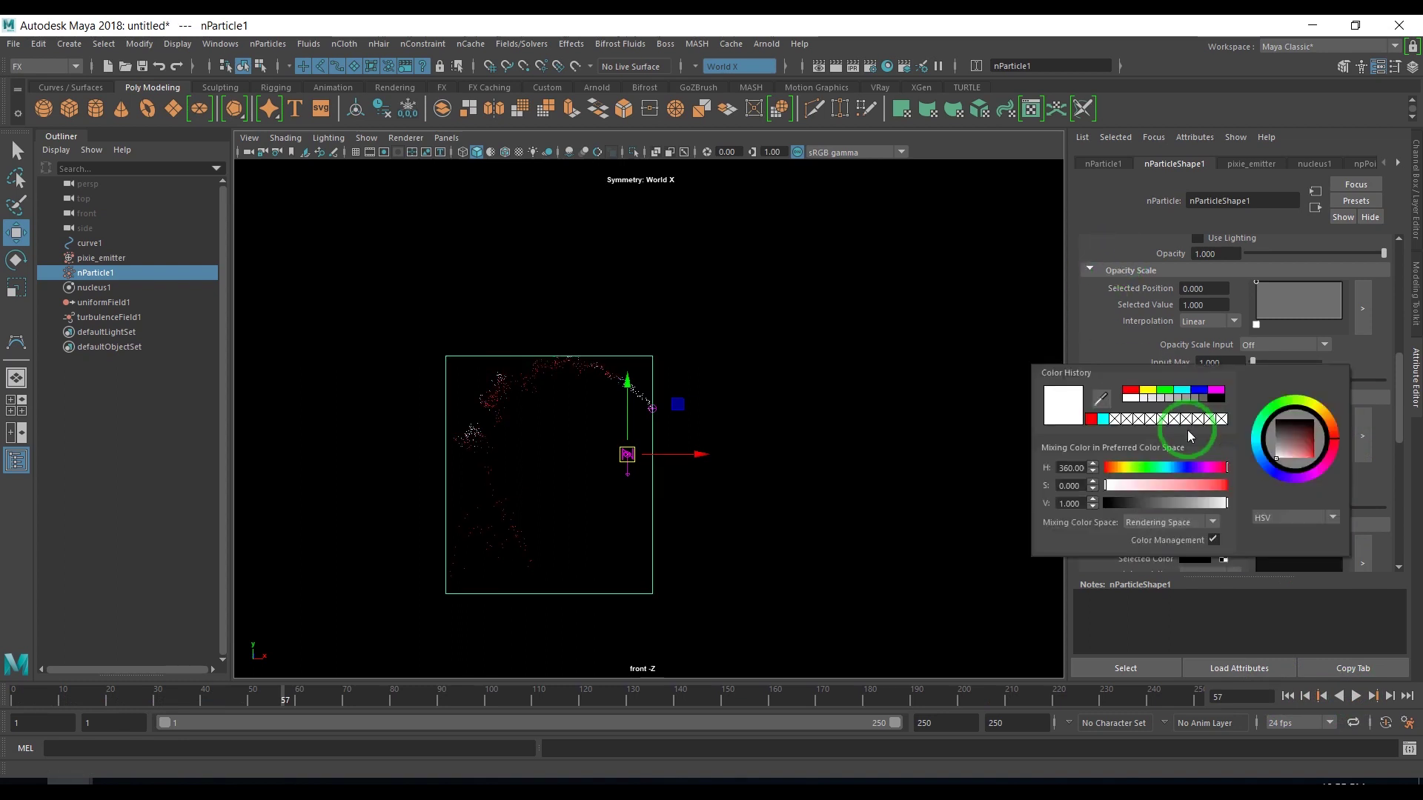
pyautogui.click(1136, 395)
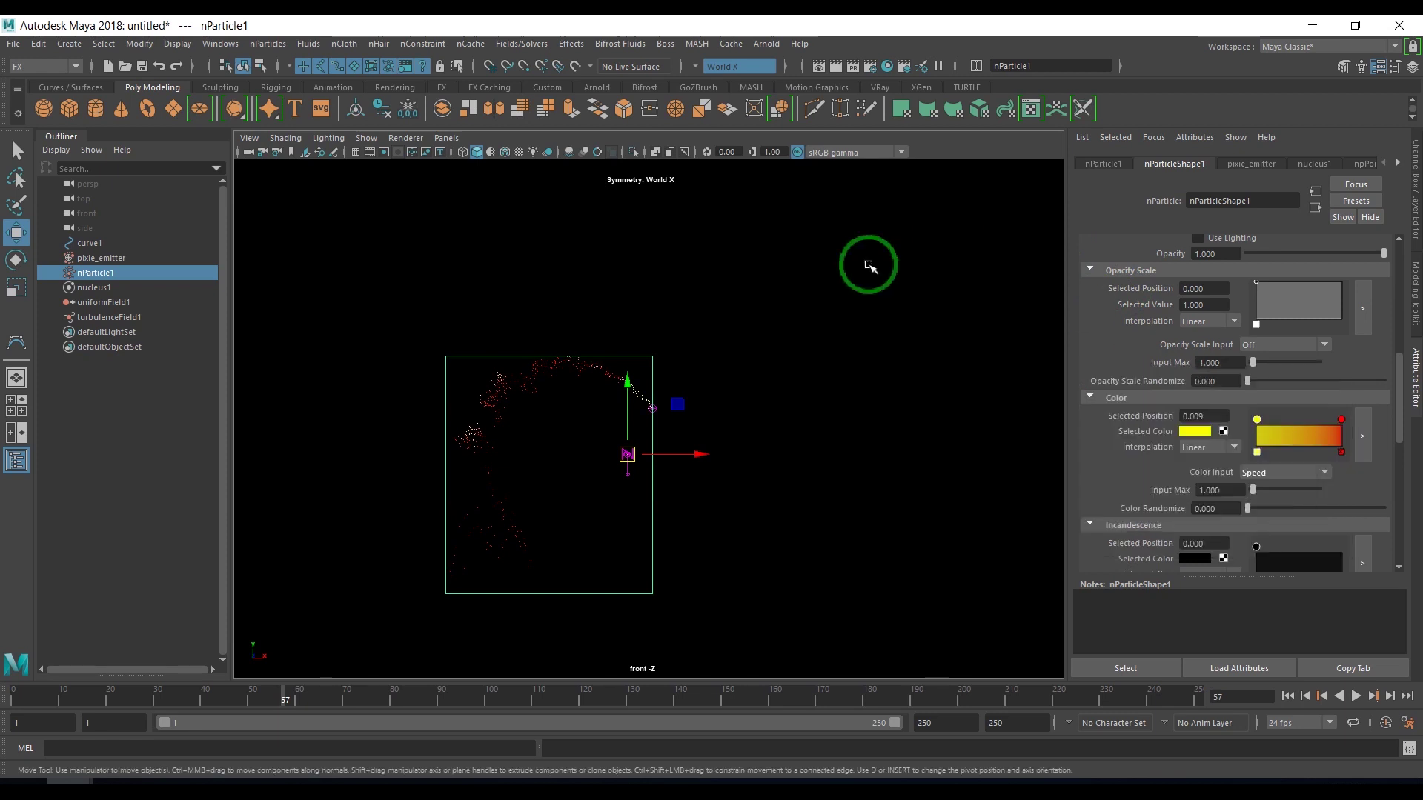
pyautogui.click(1287, 696)
pyautogui.click(1356, 696)
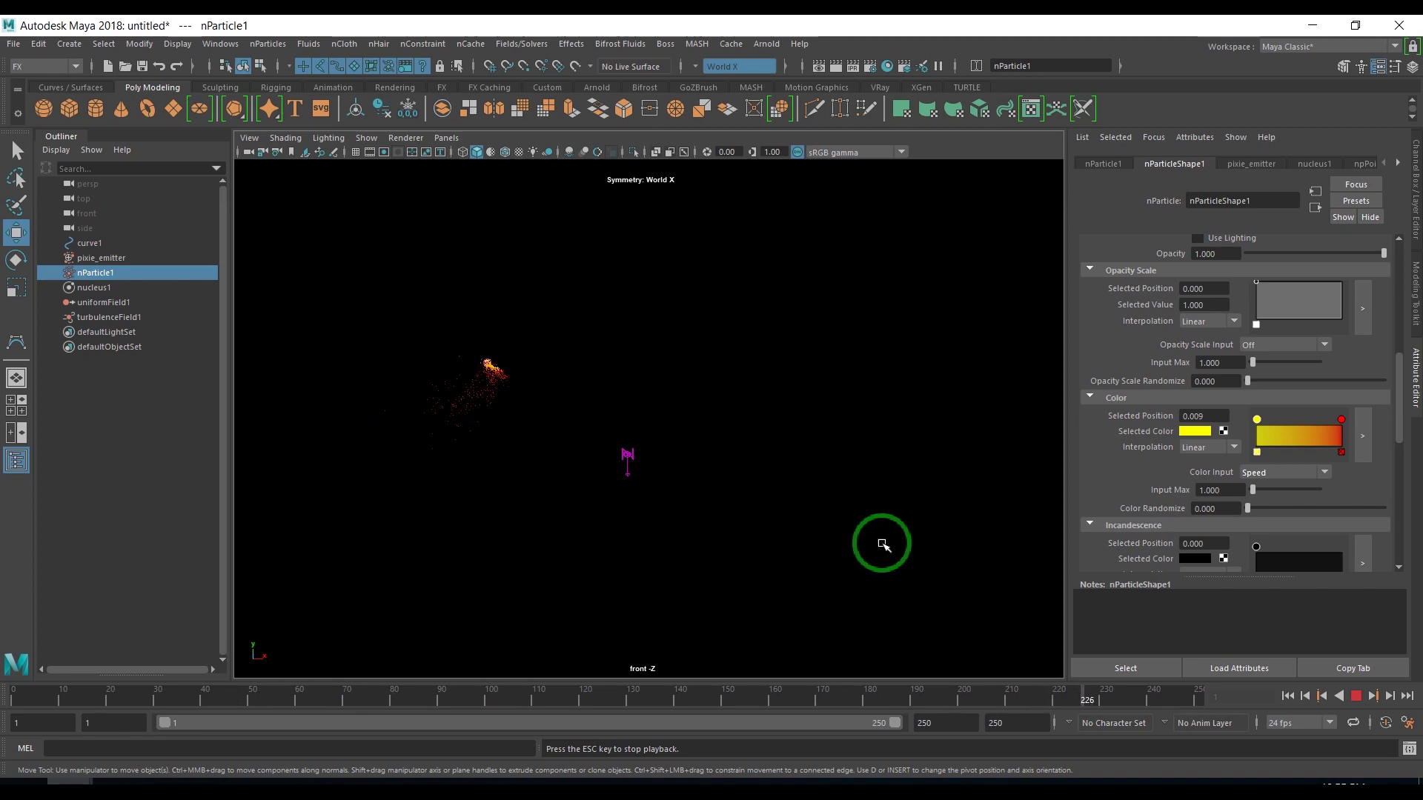
# - Desaturate the ramp's starting colour to a pale near-white (S 0.135)
pyautogui.click(1355, 696)
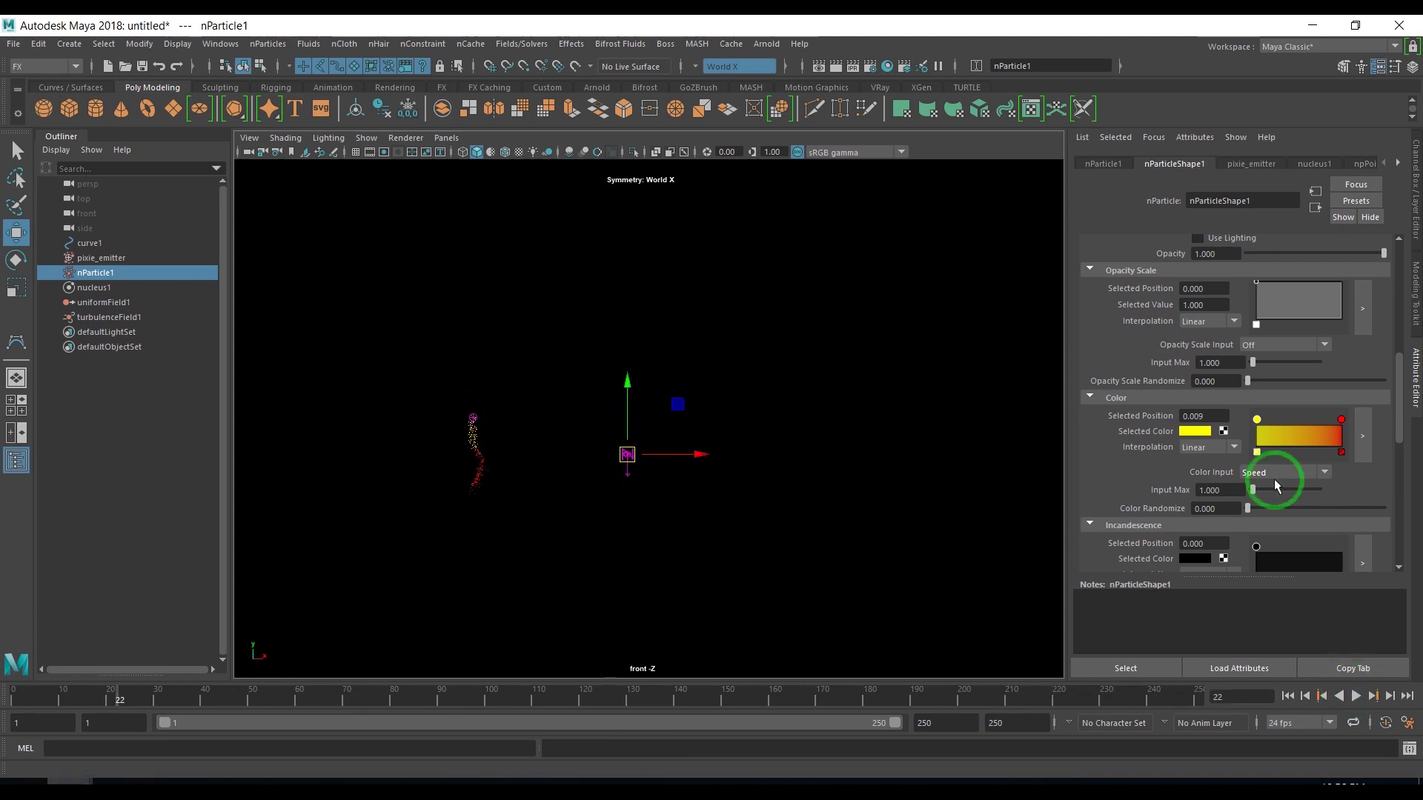
pyautogui.click(1202, 432)
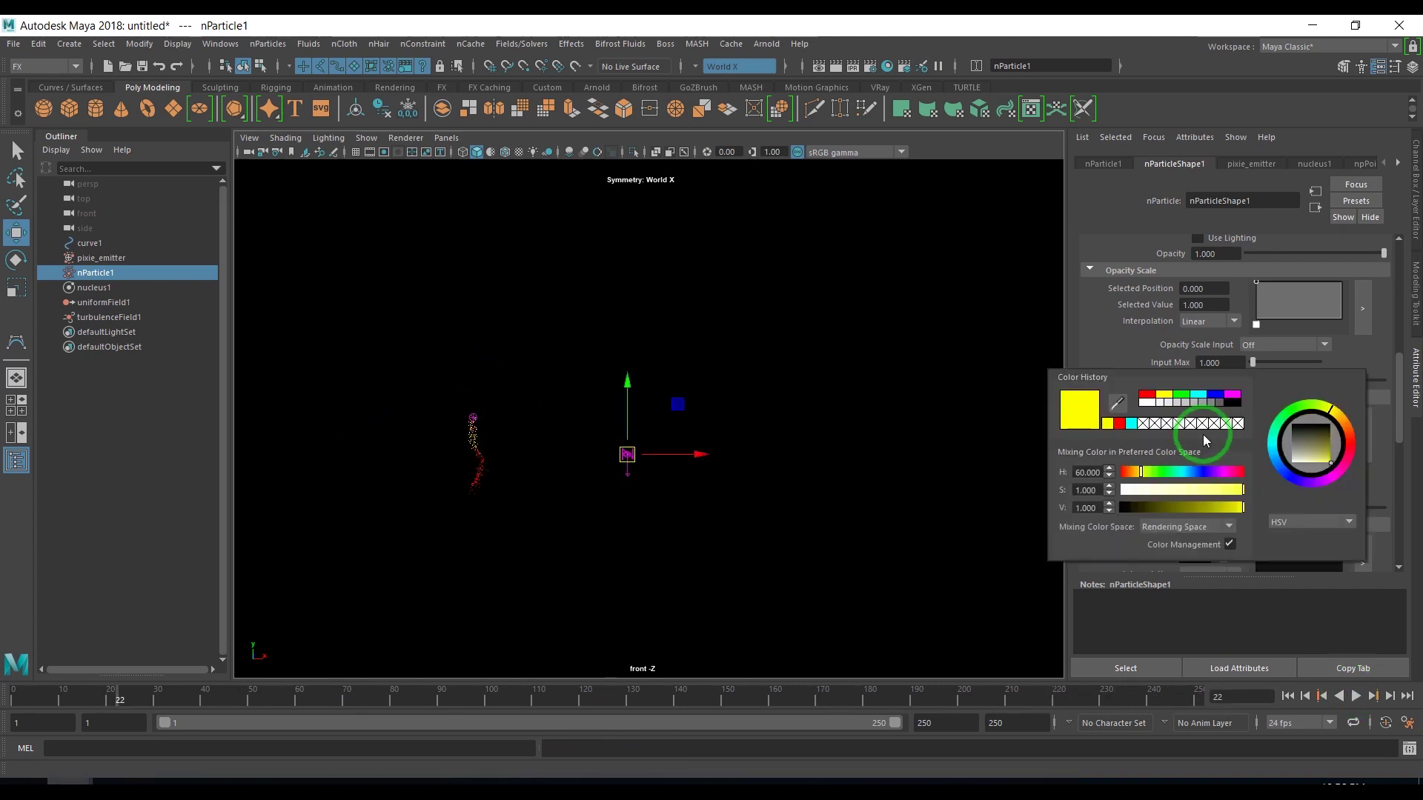
pyautogui.moveTo(1186, 489); pyautogui.dragTo(1135, 490)
pyautogui.click(1178, 475)
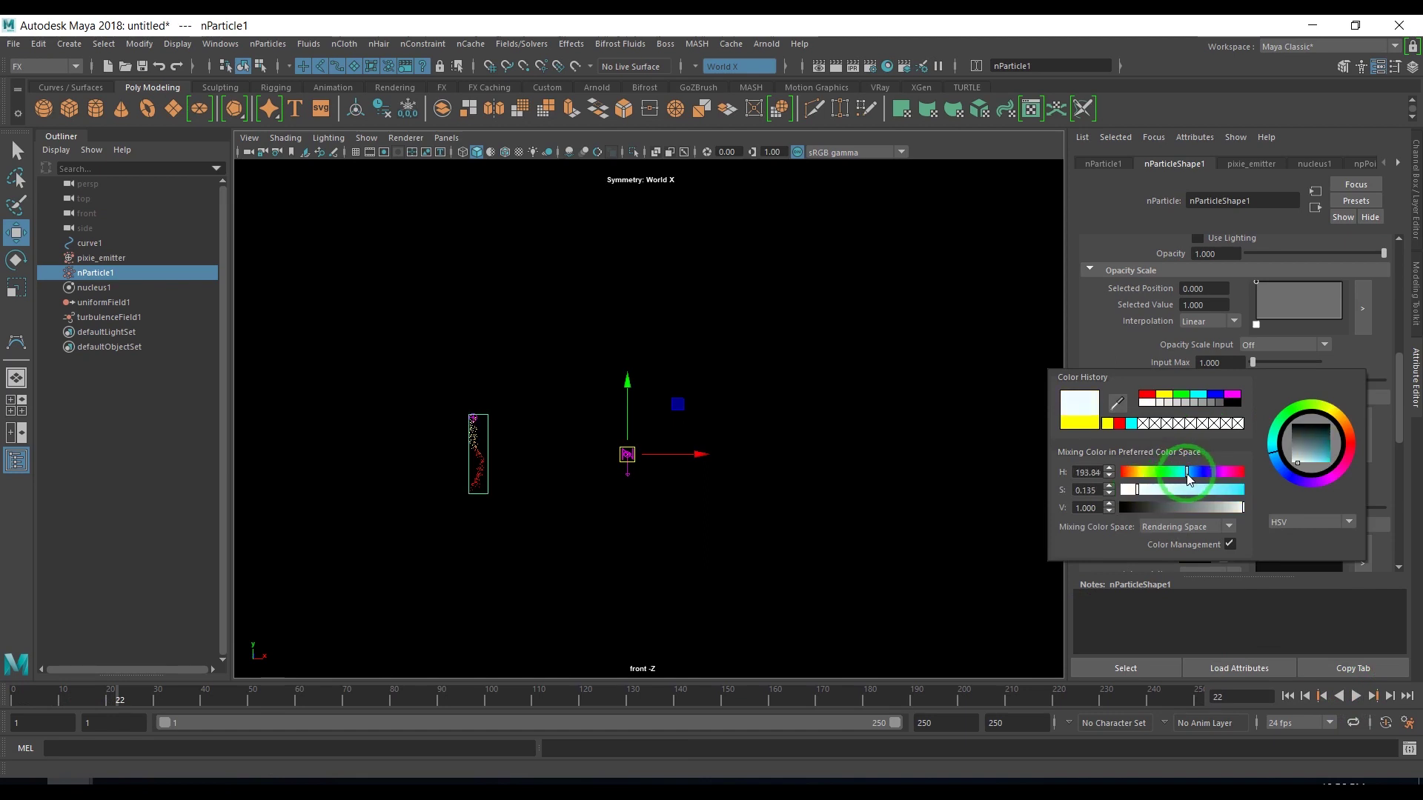
pyautogui.click(1102, 309)
# - Change the red end of the colour ramp to blue
pyautogui.click(1324, 429)
pyautogui.click(1342, 420)
pyautogui.click(1195, 431)
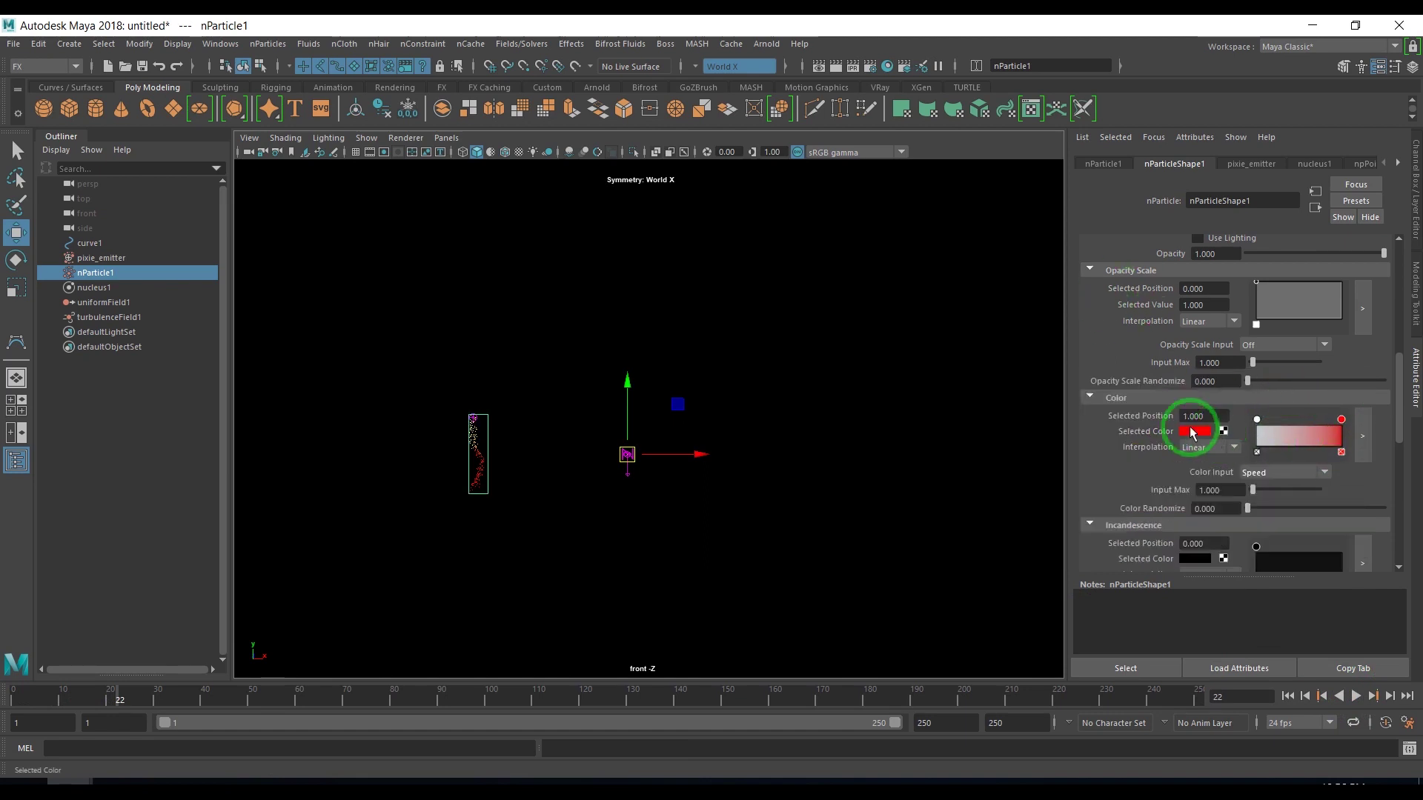
pyautogui.click(1190, 470)
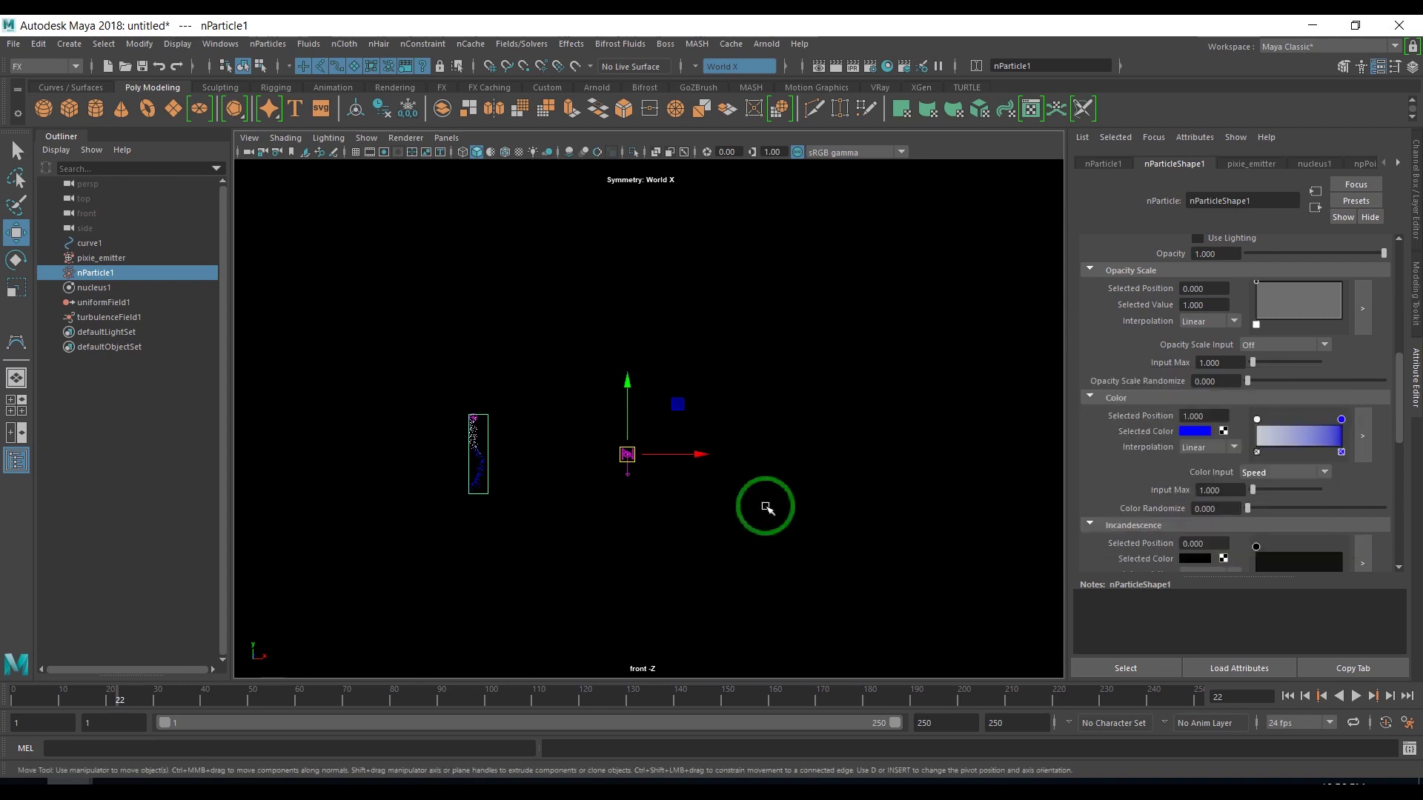
pyautogui.click(761, 575)
# - Lighten the ramp's end colour to light blue (H 214.61) and replay the simulation
pyautogui.moveTo(445, 441); pyautogui.dragTo(519, 504)
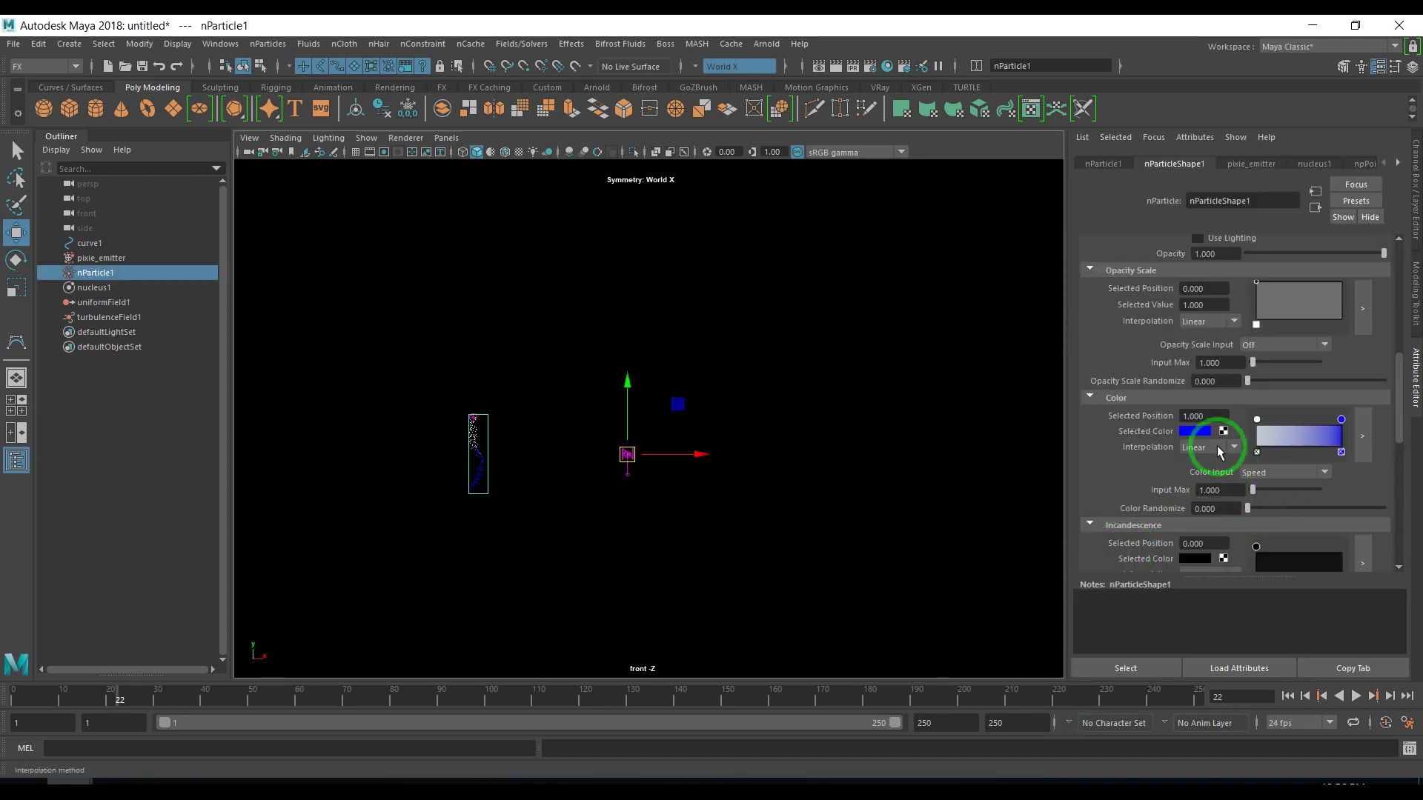
pyautogui.click(1184, 434)
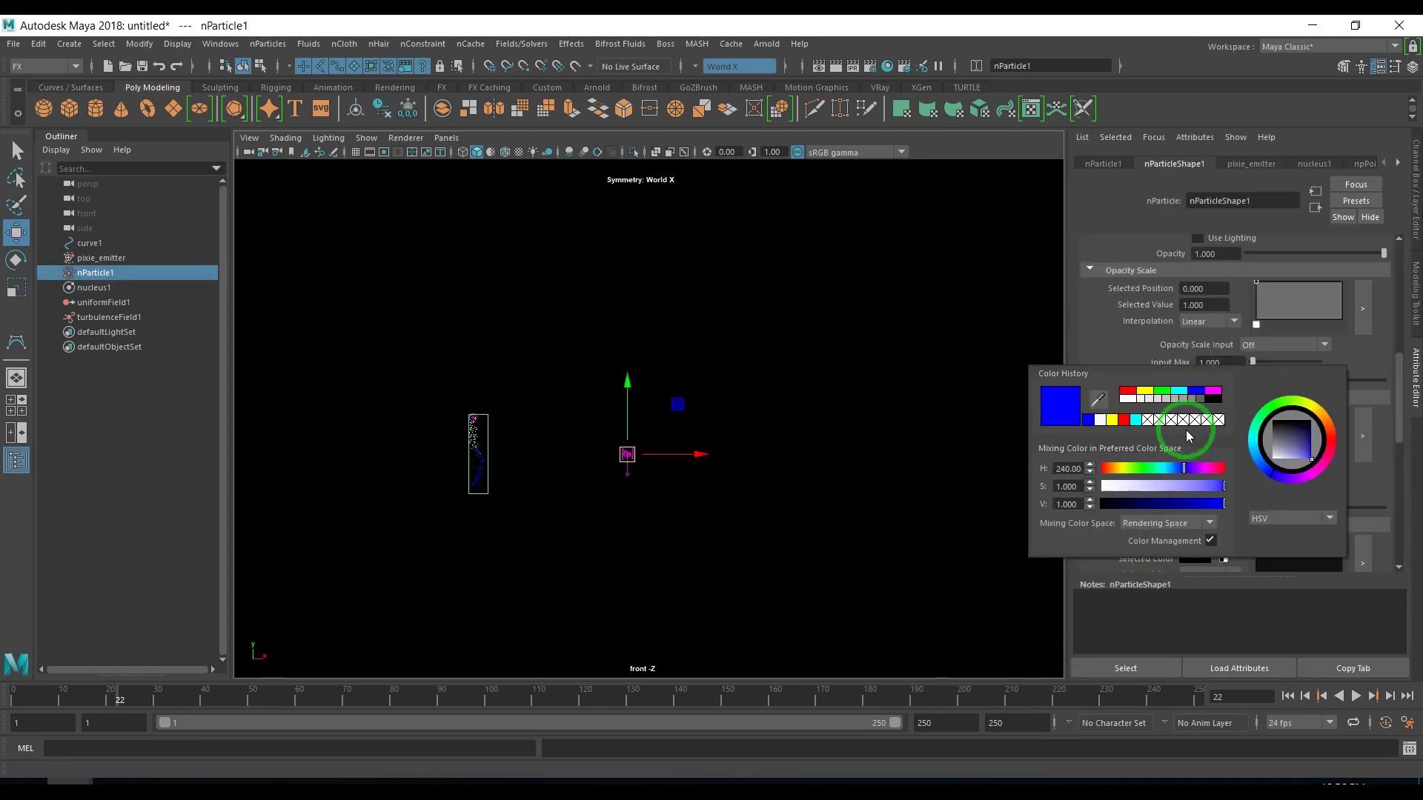
pyautogui.click(1177, 468)
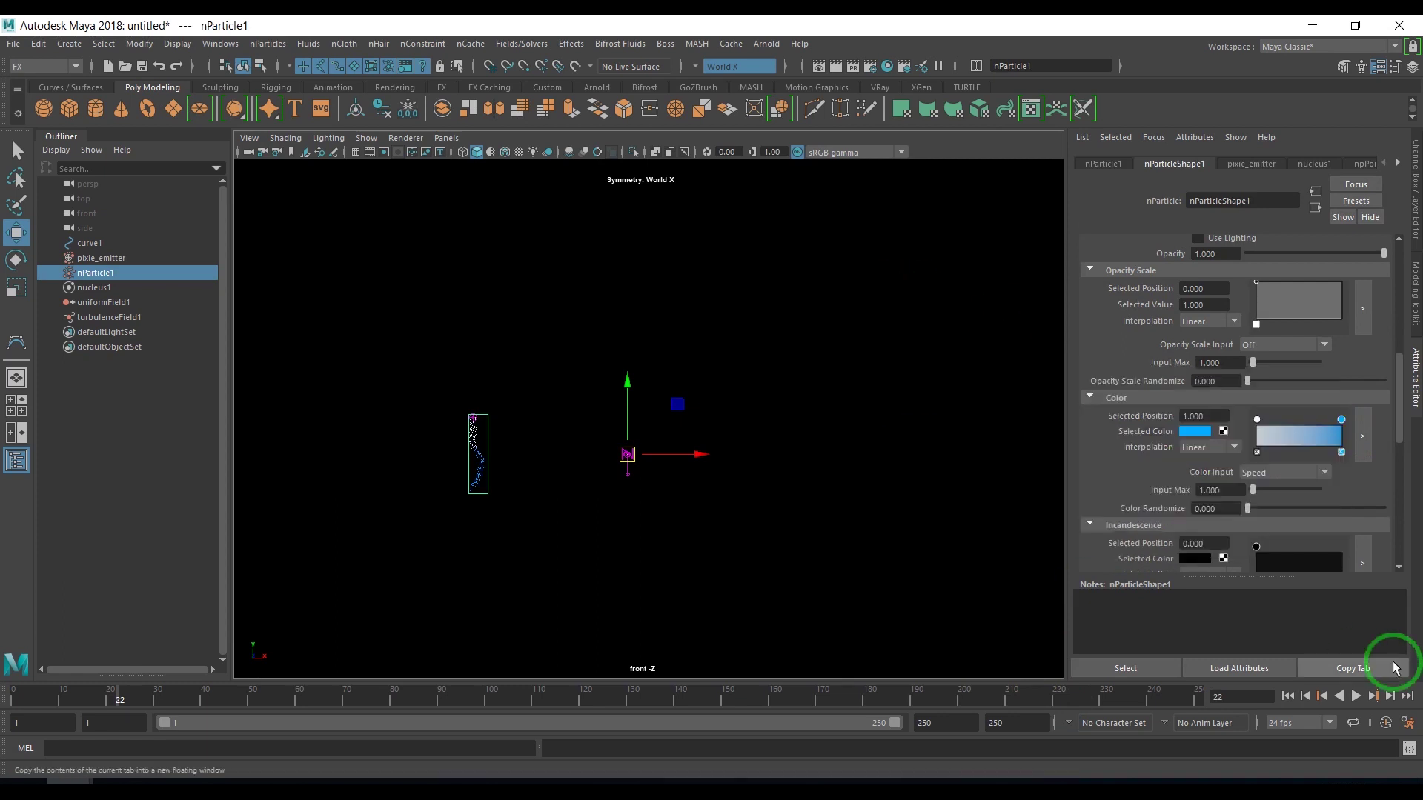
pyautogui.click(1288, 696)
pyautogui.click(1355, 695)
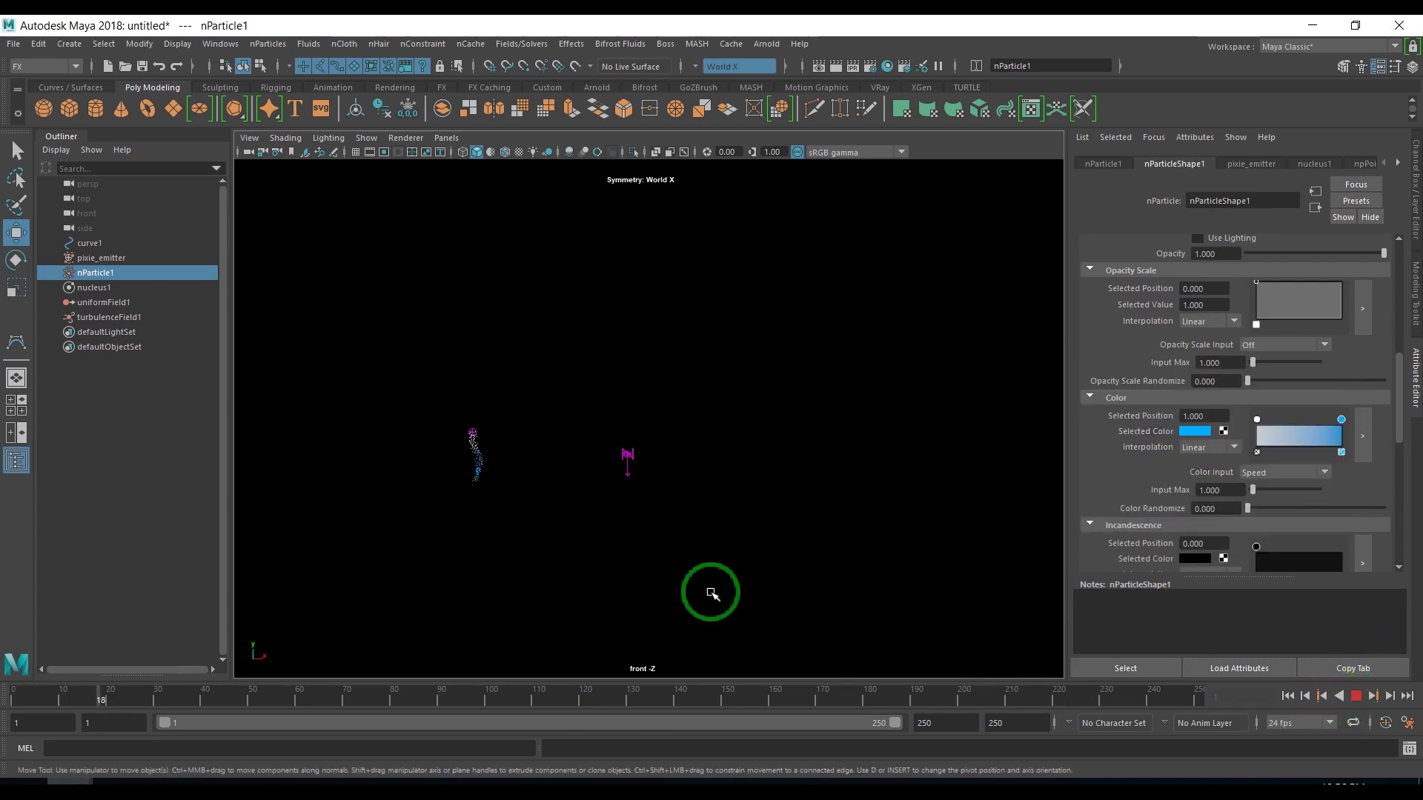
pyautogui.click(715, 593)
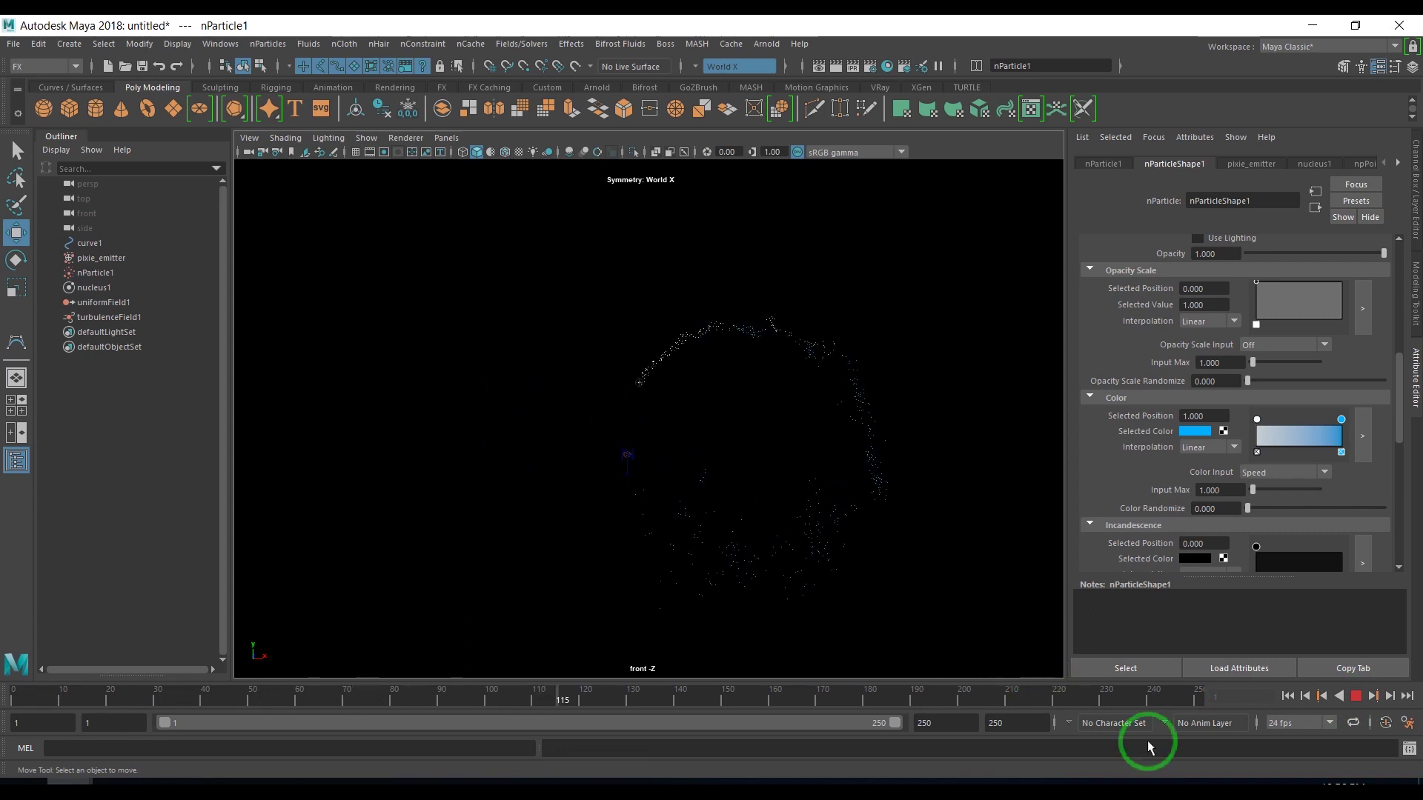
pyautogui.click(1356, 696)
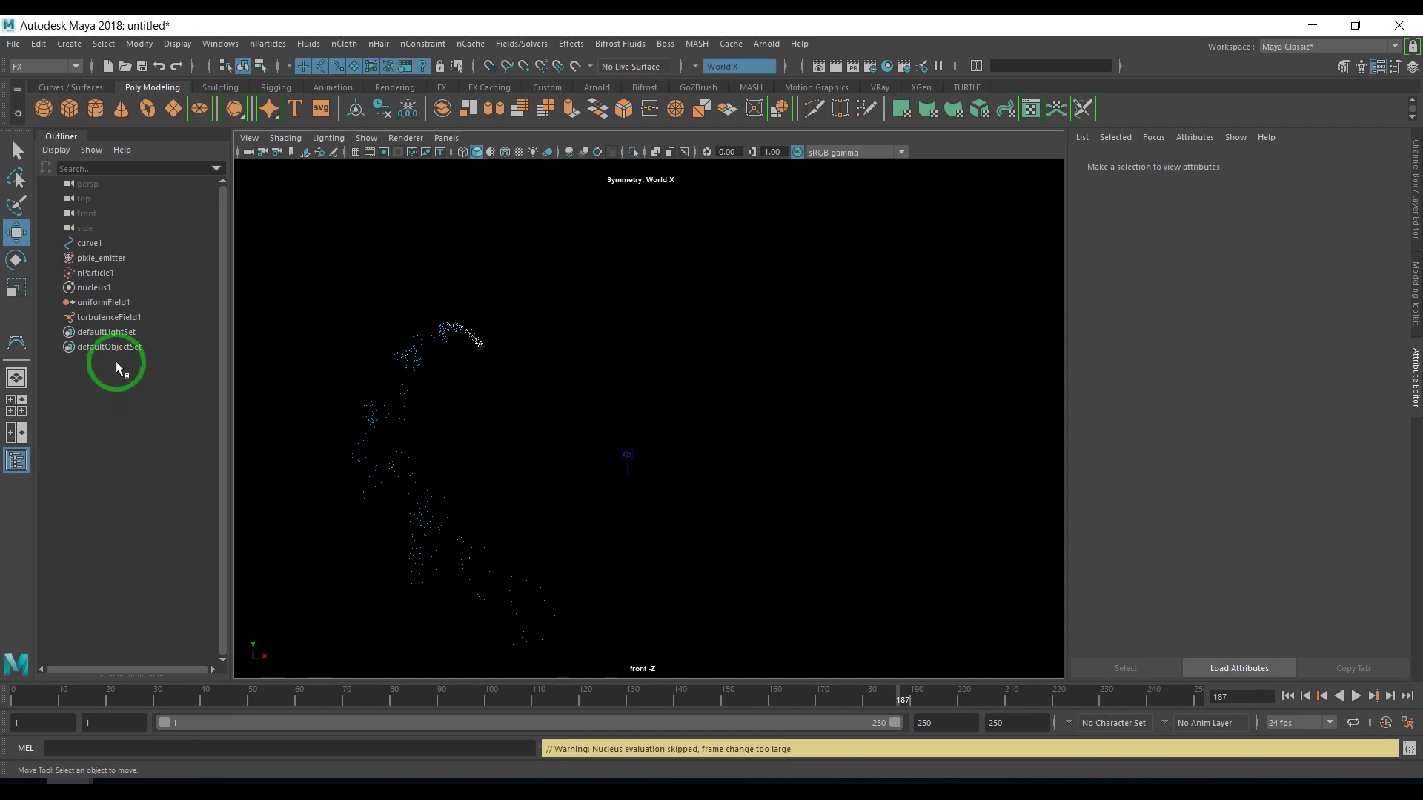
# - Try turbulenceField1 Frequency values of 3 and 0.1, replaying after each
pyautogui.click(122, 317)
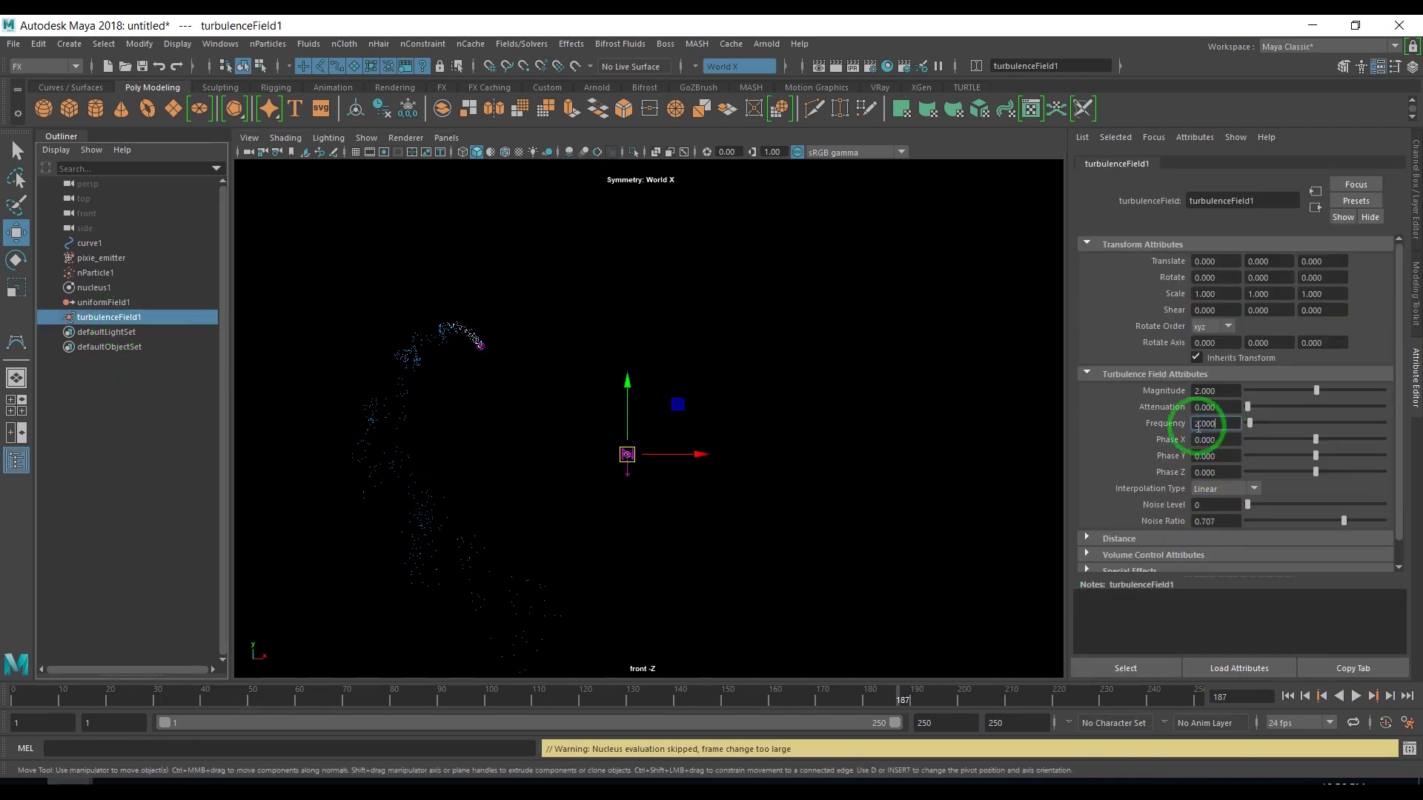
pyautogui.write('3')
pyautogui.press('Return')
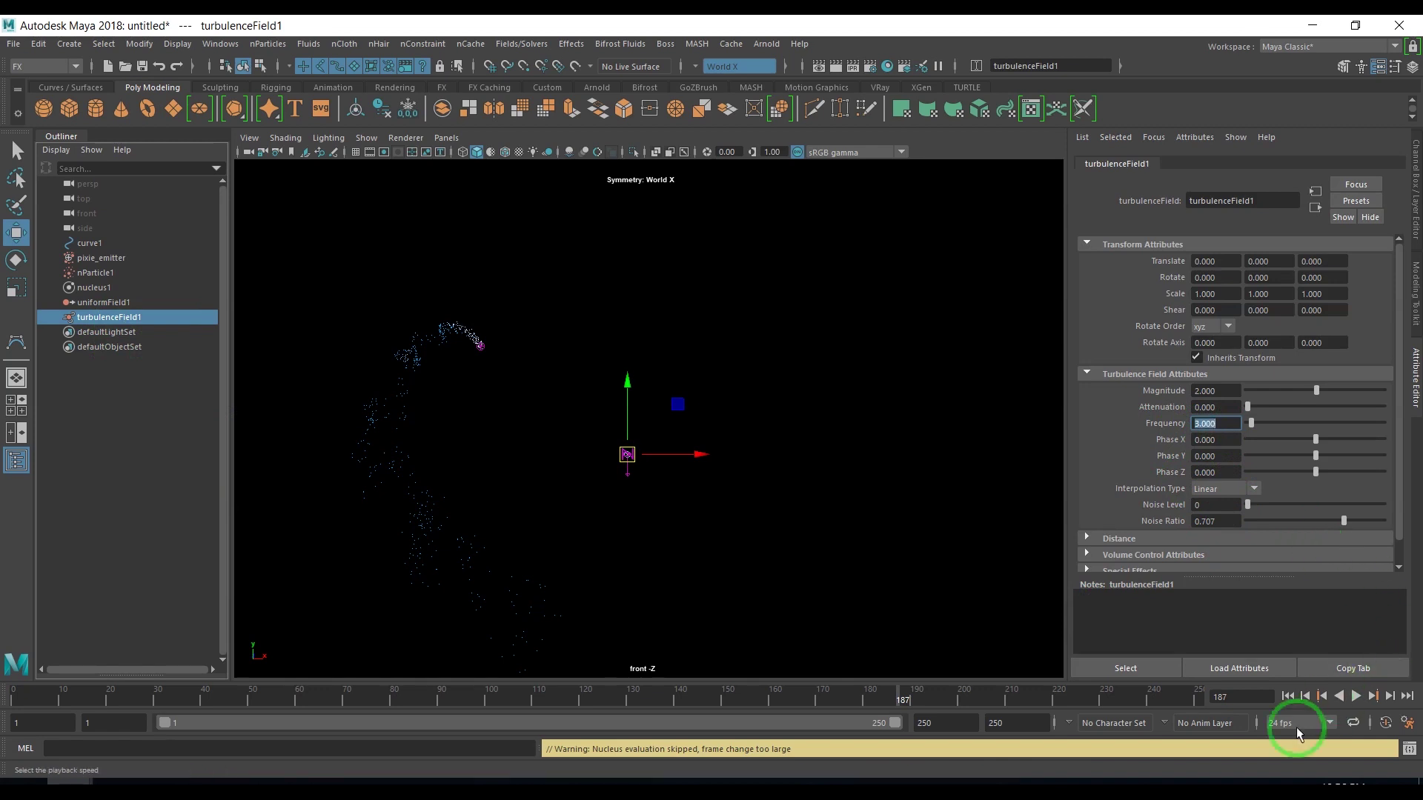
pyautogui.click(1287, 696)
pyautogui.click(1360, 697)
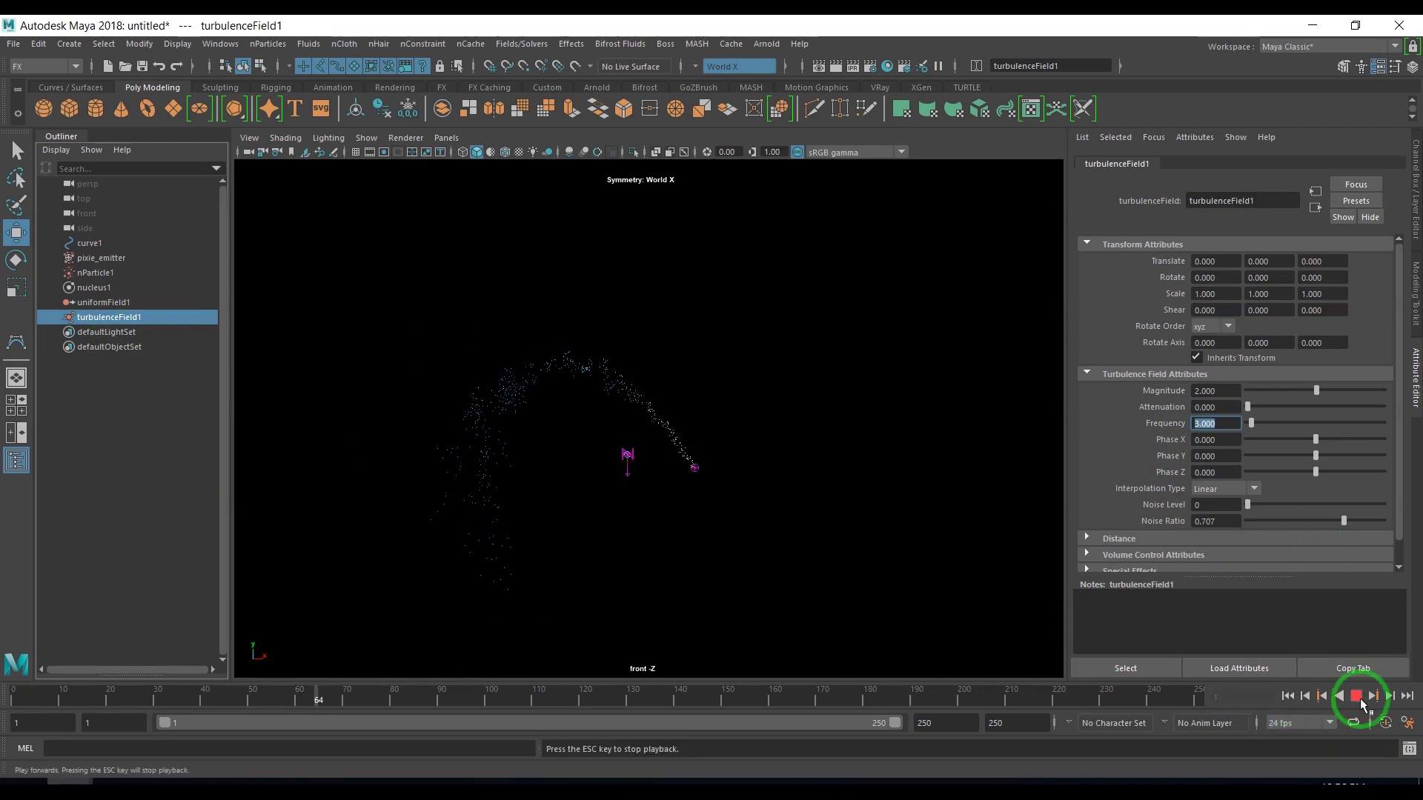
pyautogui.click(1359, 698)
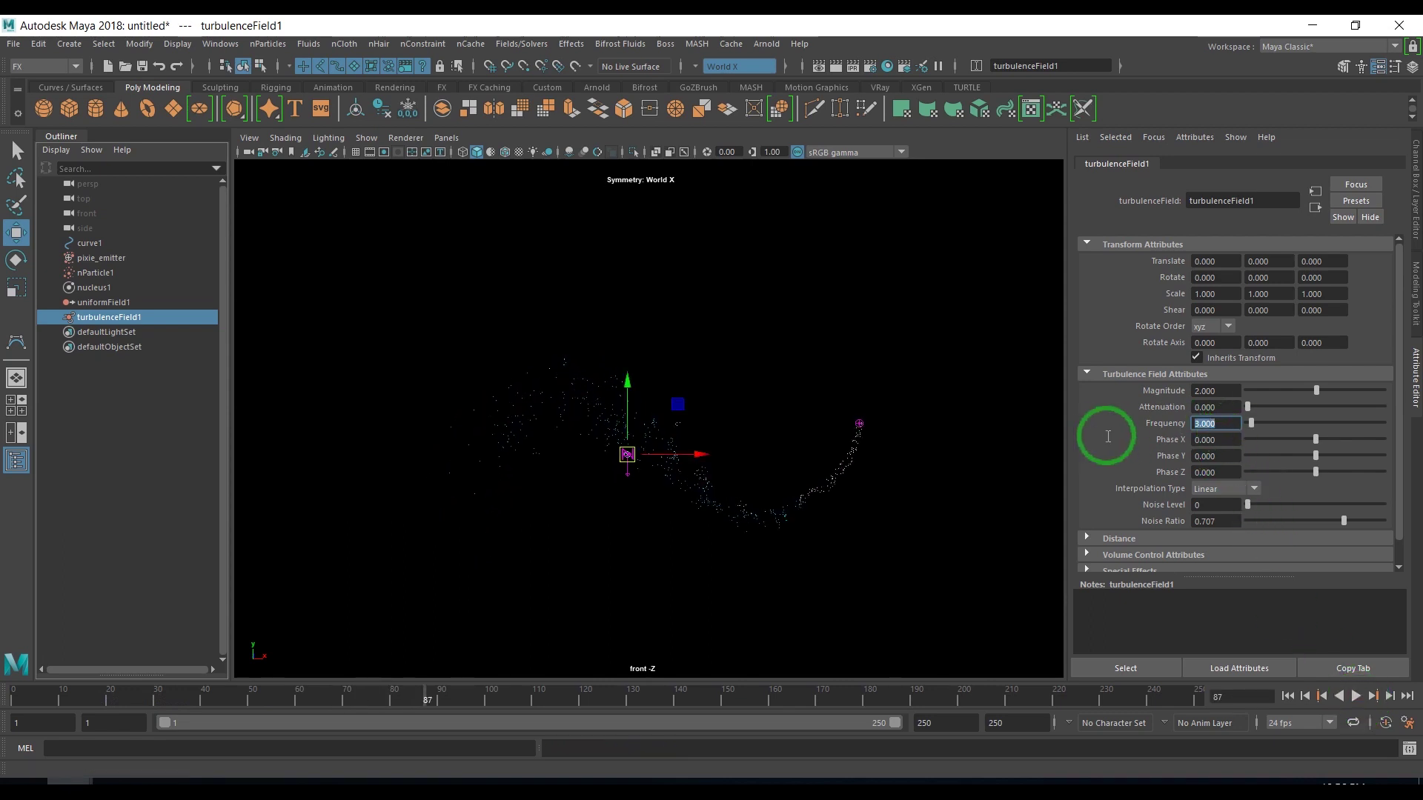
pyautogui.write('0.1')
pyautogui.press('Return')
pyautogui.click(1356, 696)
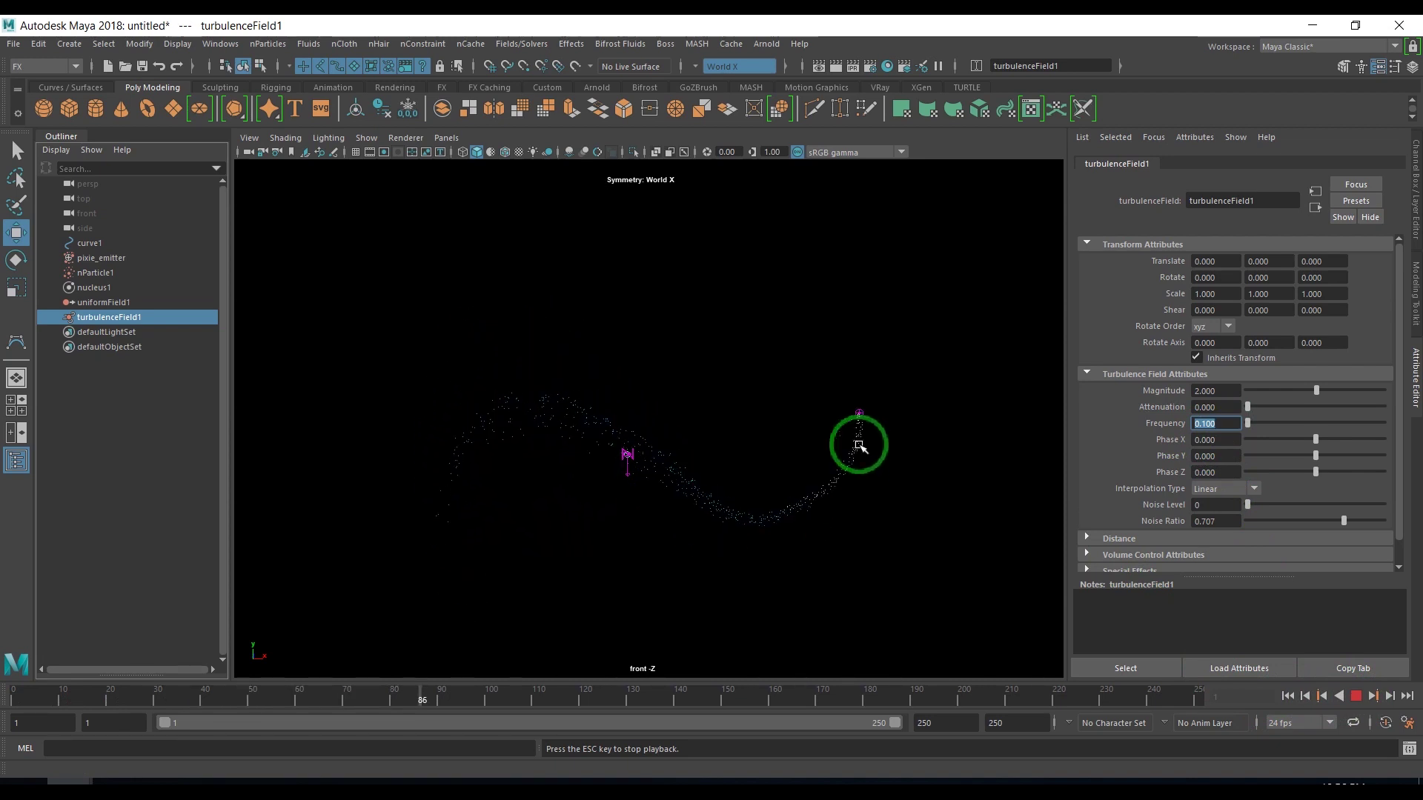
pyautogui.click(1355, 696)
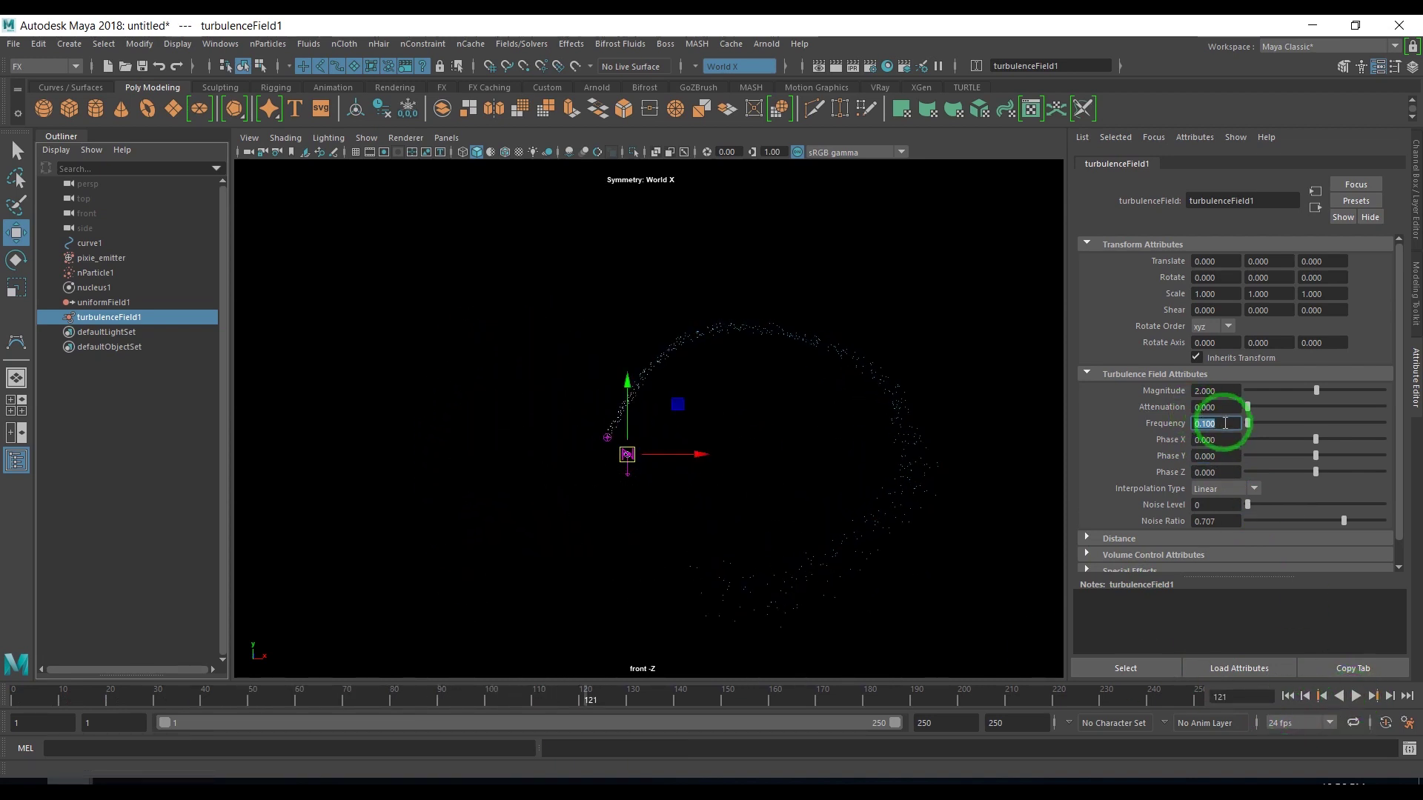
# - Settle on turbulence Frequency 2 and Magnitude 3, replay, and reselect the nParticle system
pyautogui.write('2')
pyautogui.press('Return')
pyautogui.click(1215, 391)
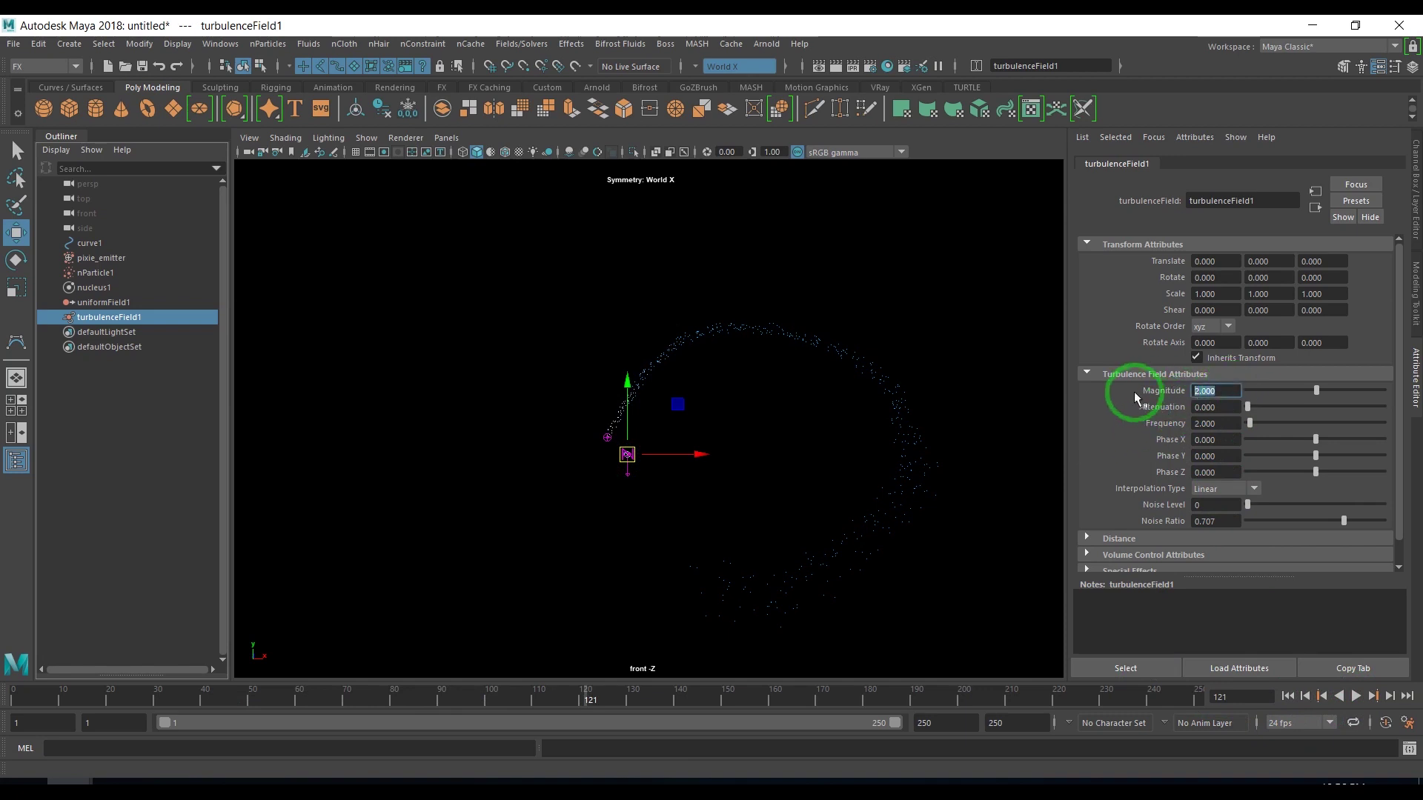
pyautogui.write('3')
pyautogui.press('Return')
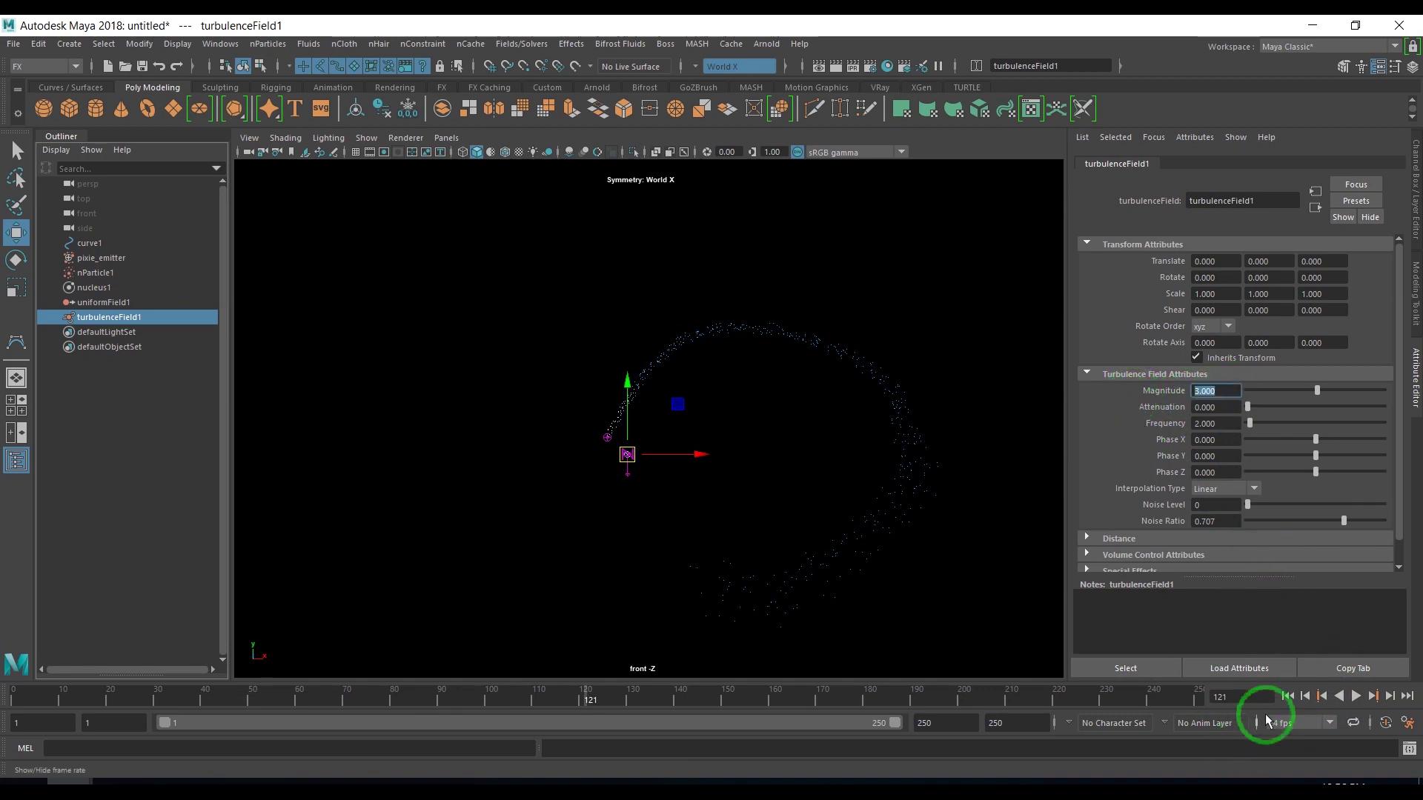
pyautogui.click(1355, 697)
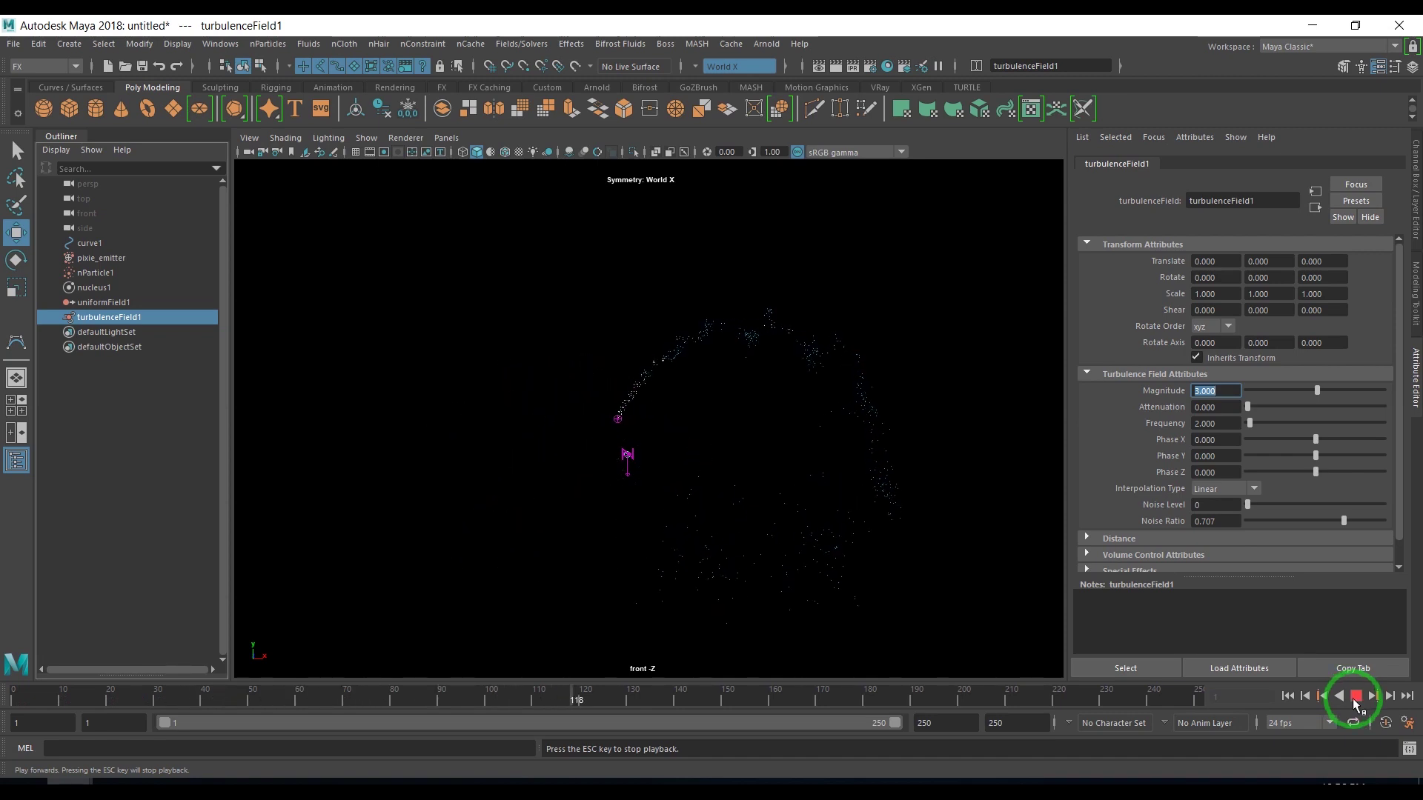
pyautogui.click(1355, 697)
pyautogui.click(690, 321)
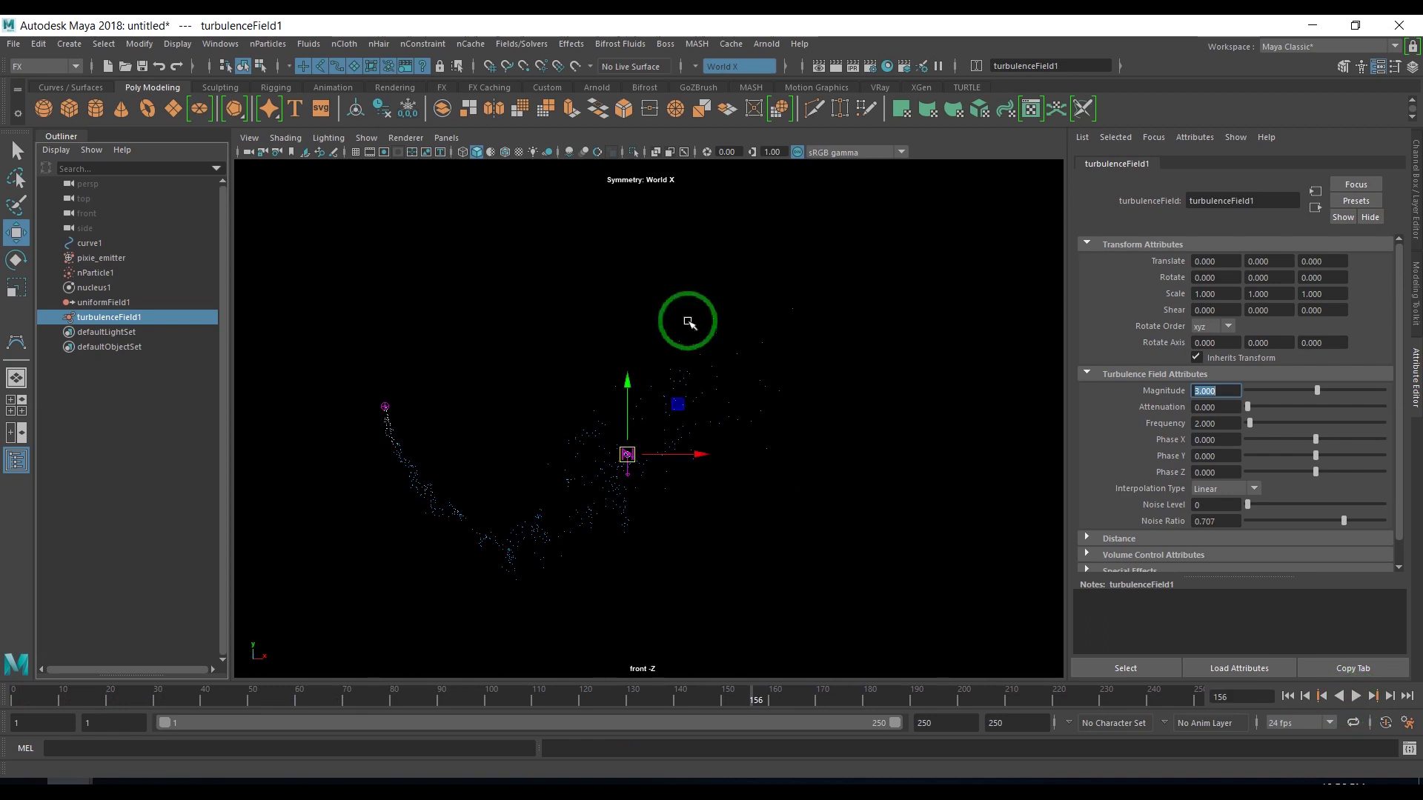
pyautogui.scroll(-10, 1290, 485)
# - Set nParticleShape1's Conserve to 0.8 under Dynamic Properties and replay
pyautogui.scroll(10, 1260, 474)
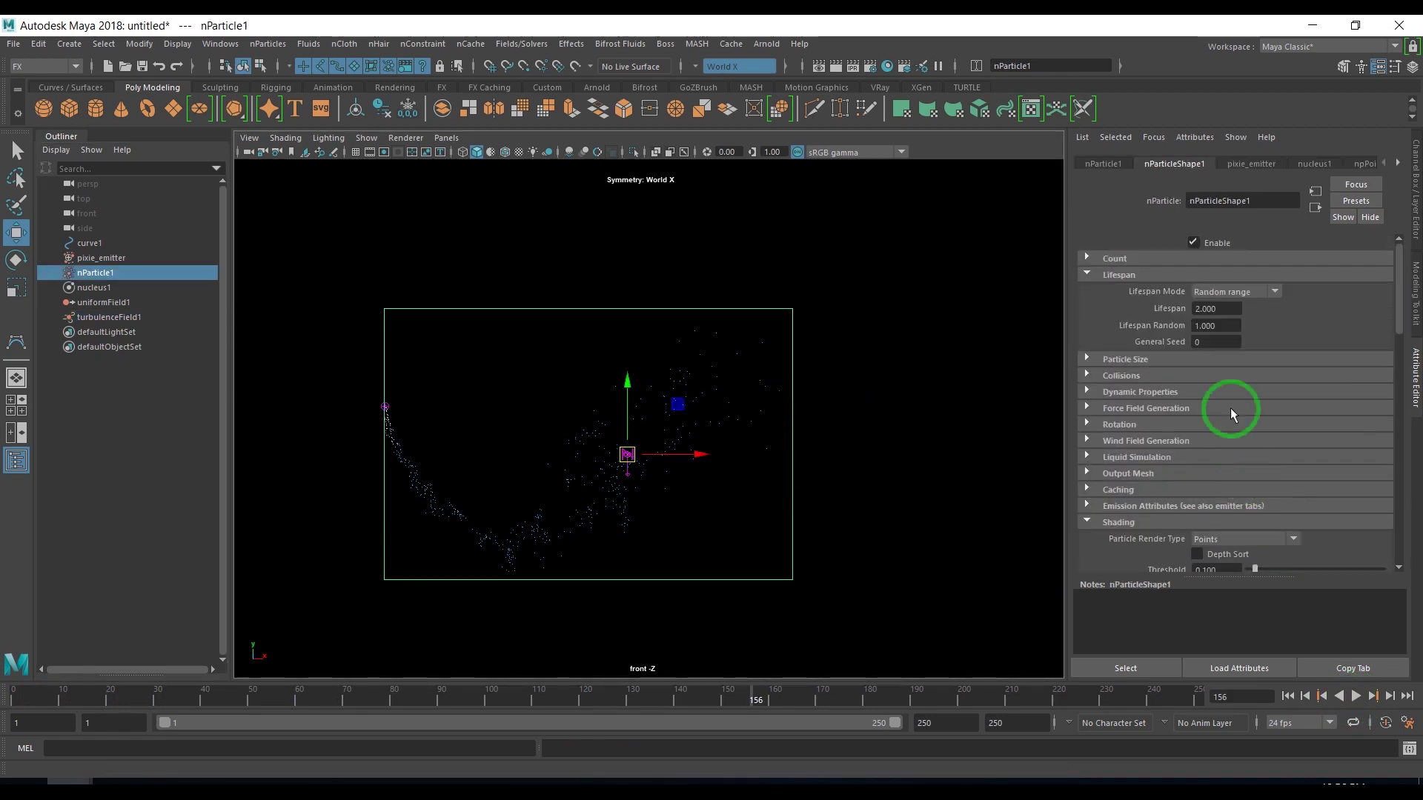
pyautogui.scroll(-2, 1211, 457)
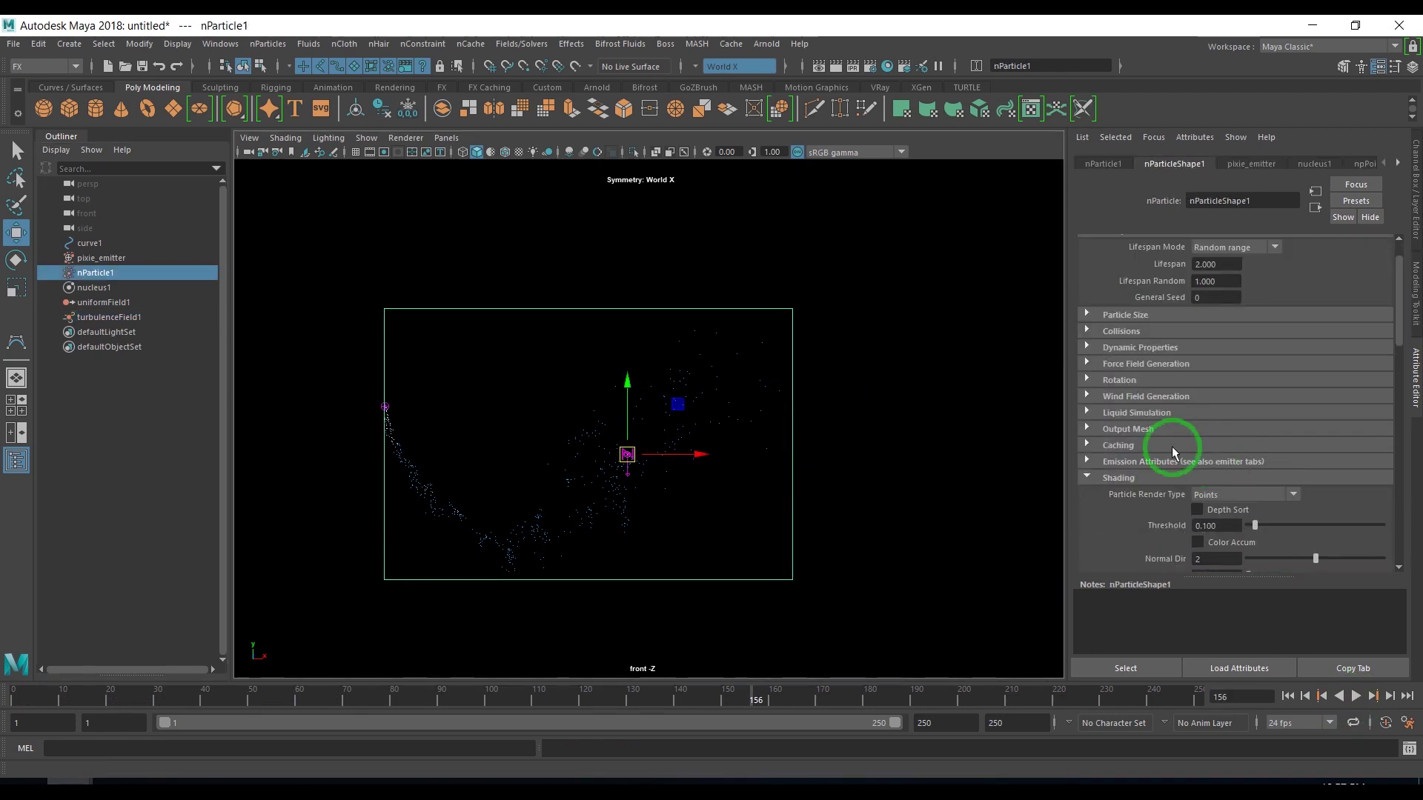
pyautogui.click(1137, 347)
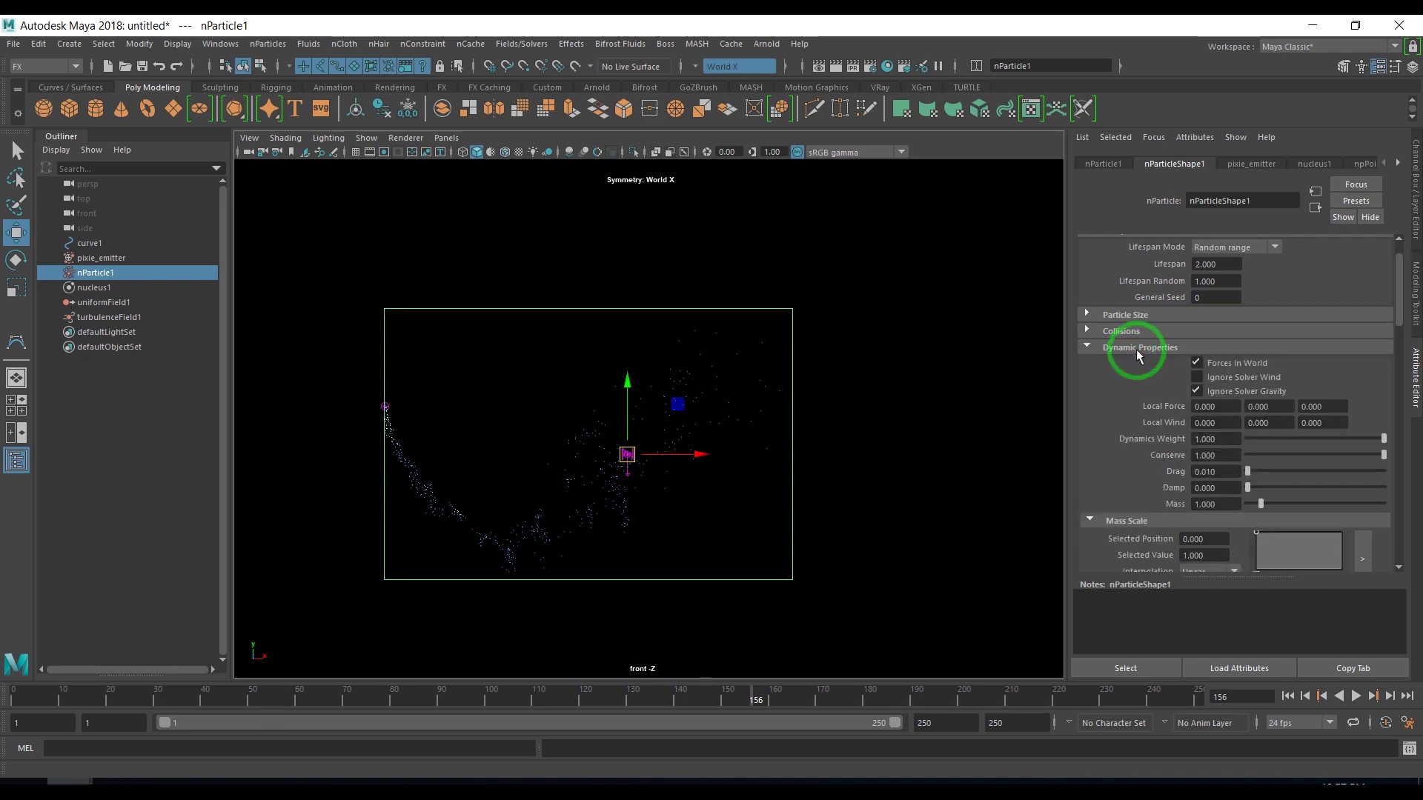
pyautogui.click(1221, 473)
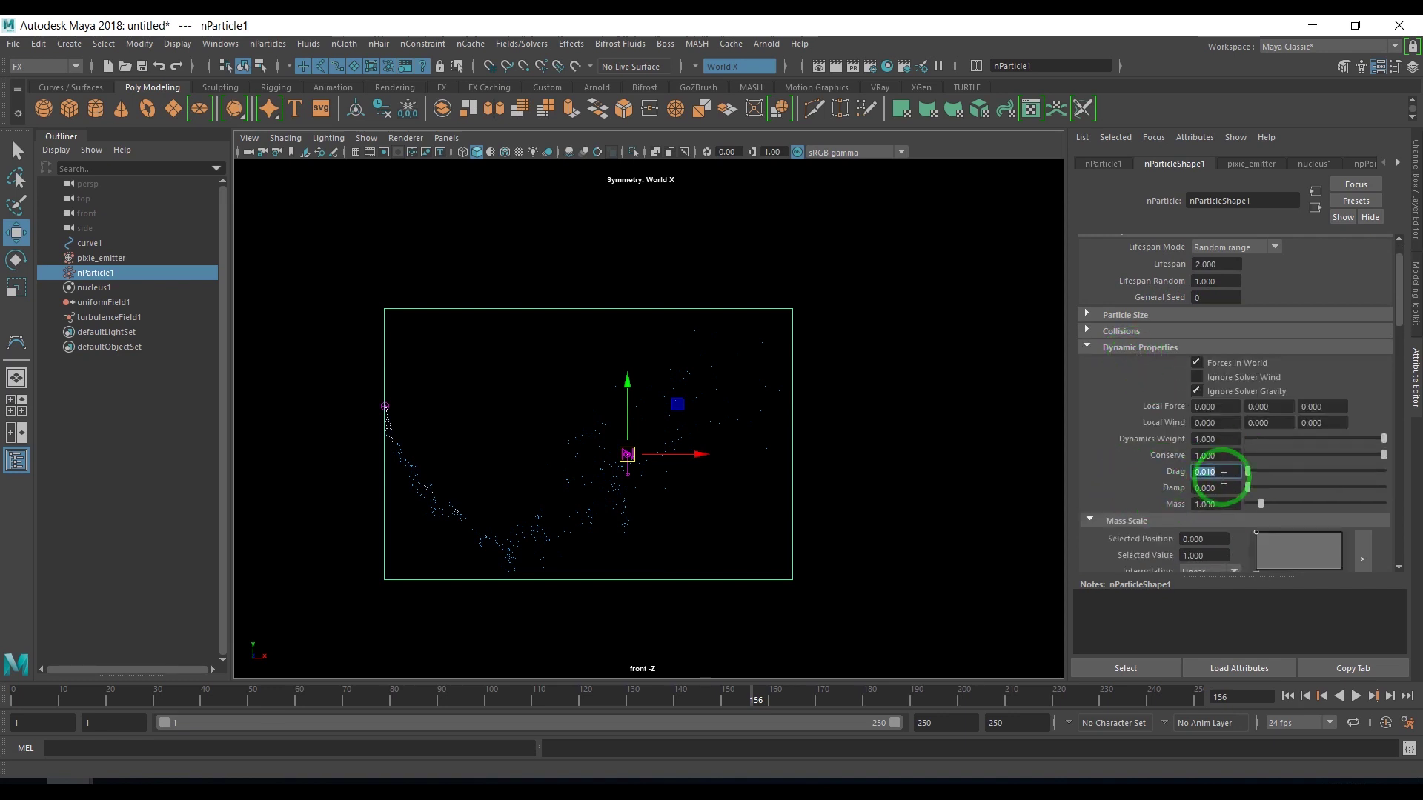
pyautogui.click(1219, 455)
pyautogui.write('0.8')
pyautogui.press('Return')
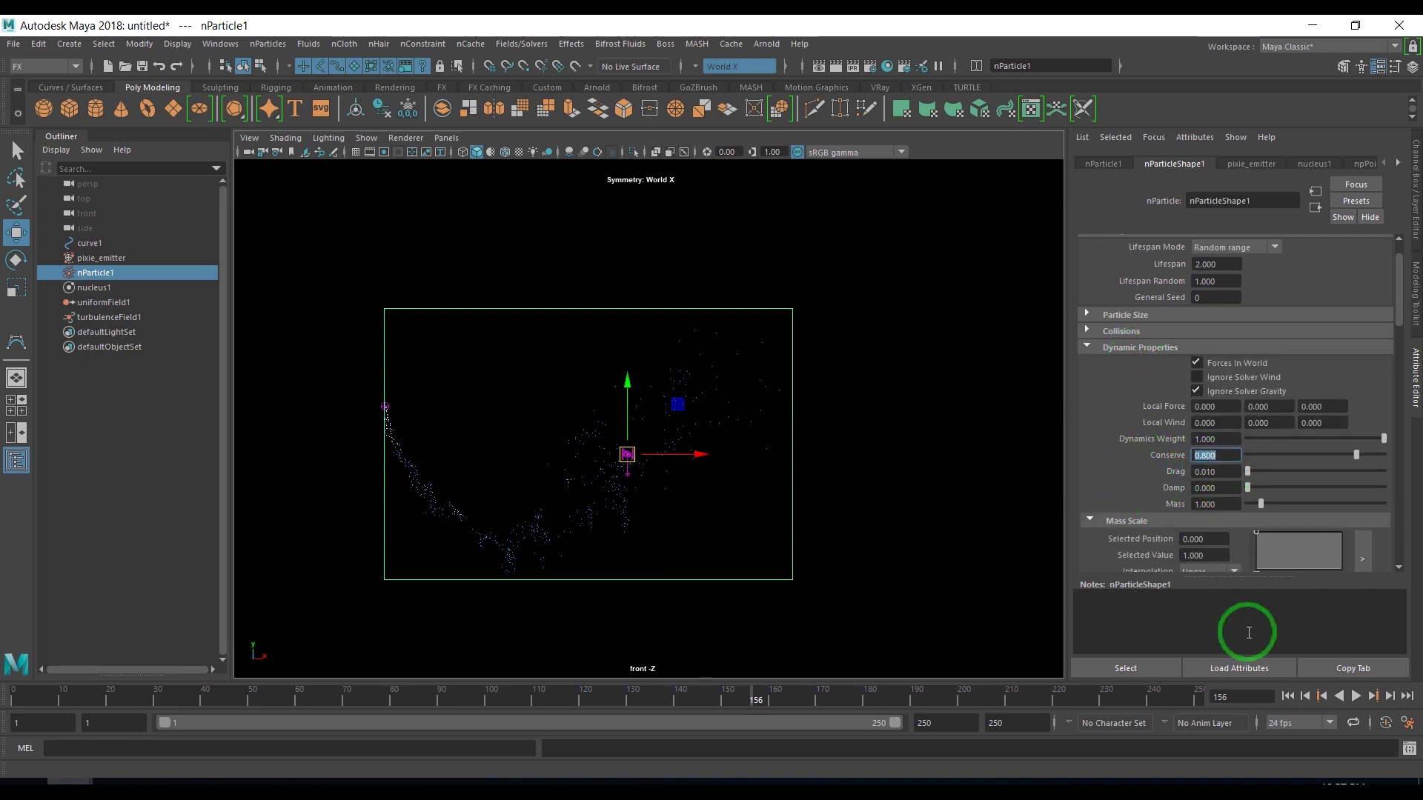
pyautogui.click(1287, 696)
pyautogui.click(1355, 696)
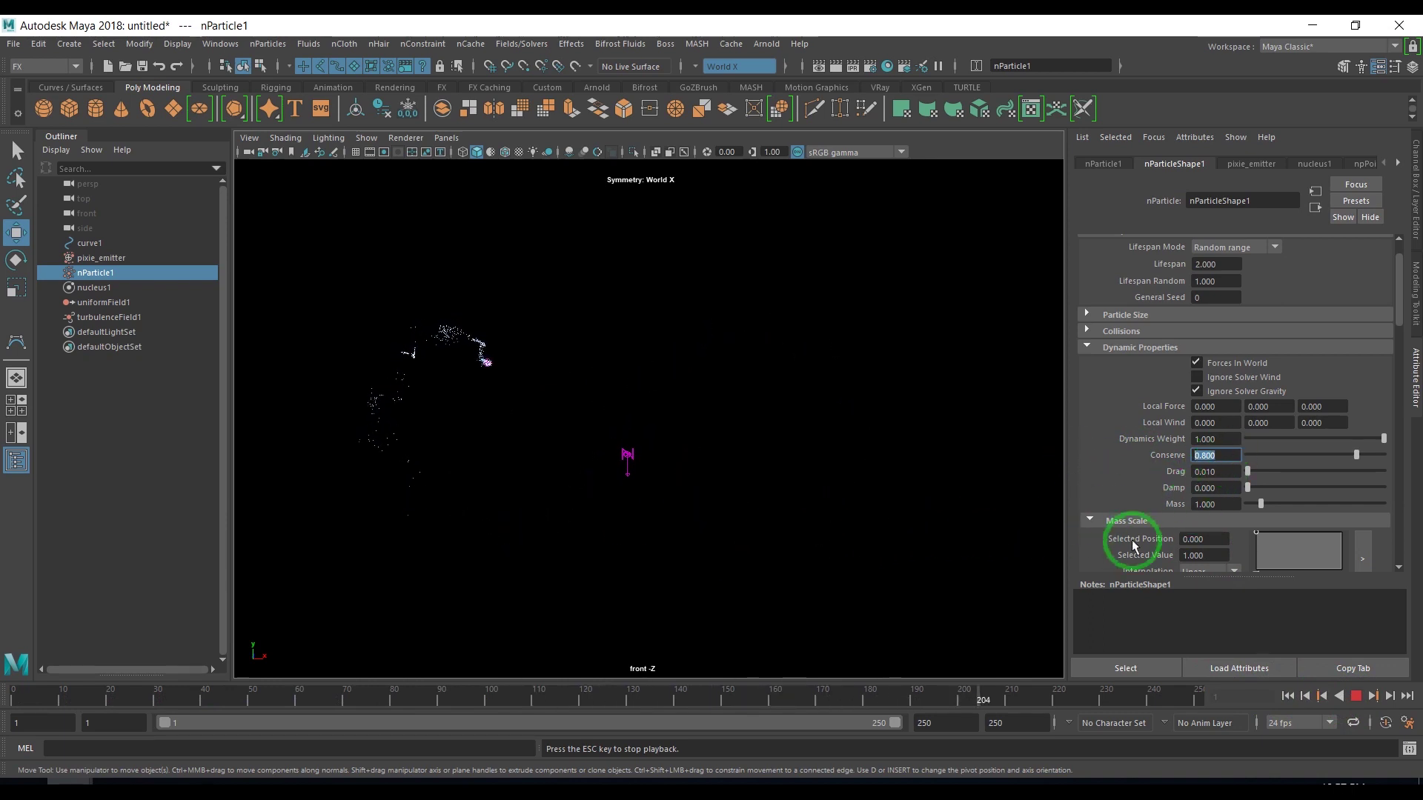
pyautogui.click(1355, 696)
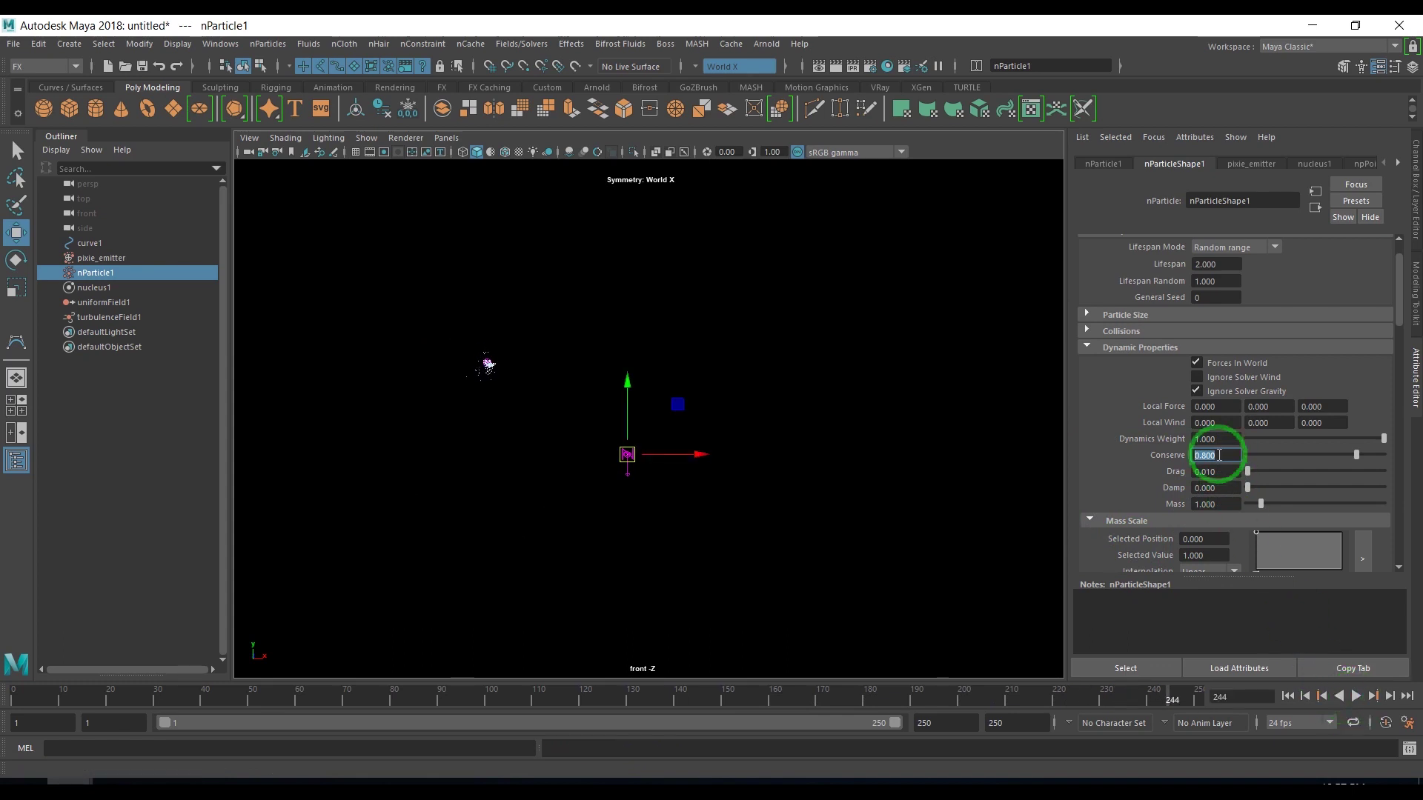
# - Lower Conserve to 0.5 and replay the trail to check it
pyautogui.write('0.5')
pyautogui.press('Return')
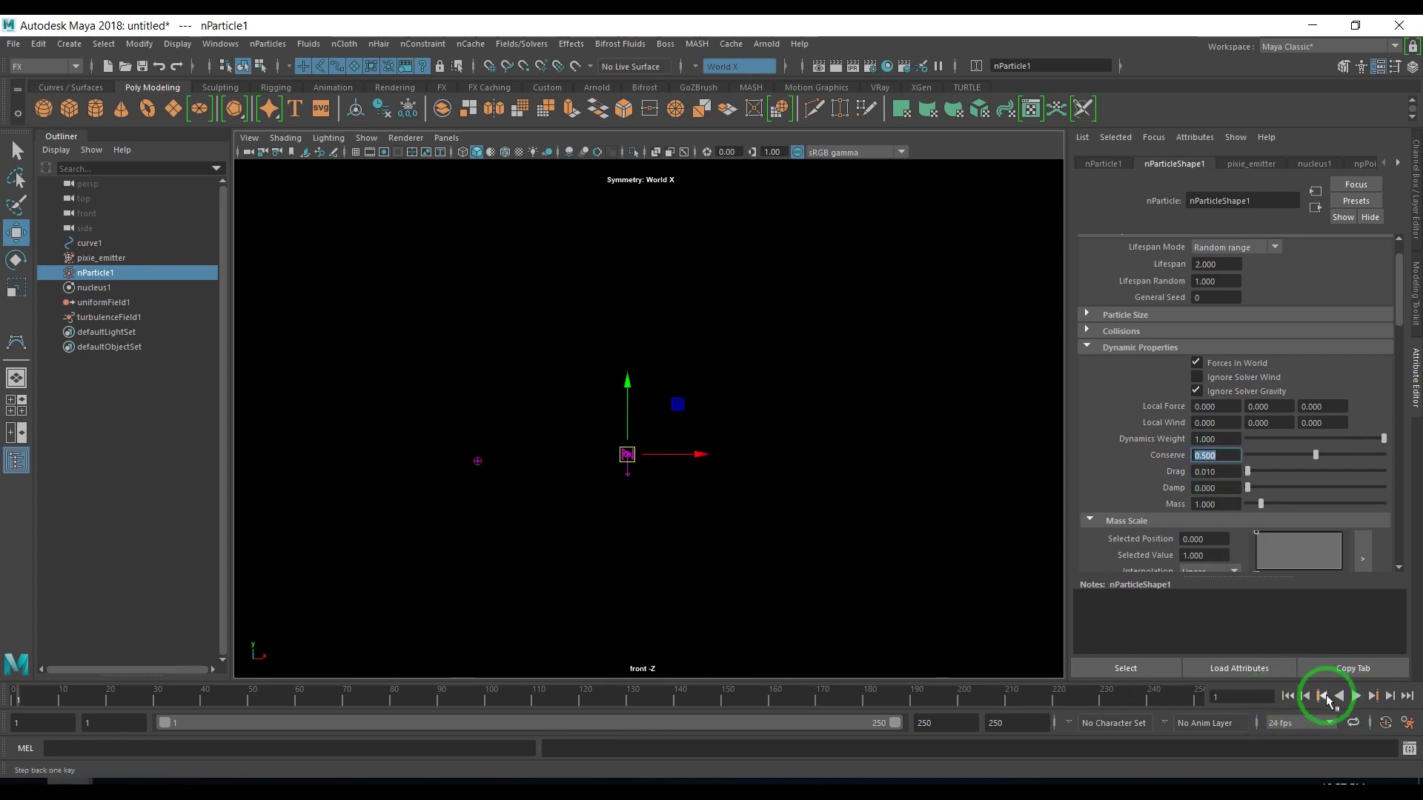
pyautogui.click(1355, 696)
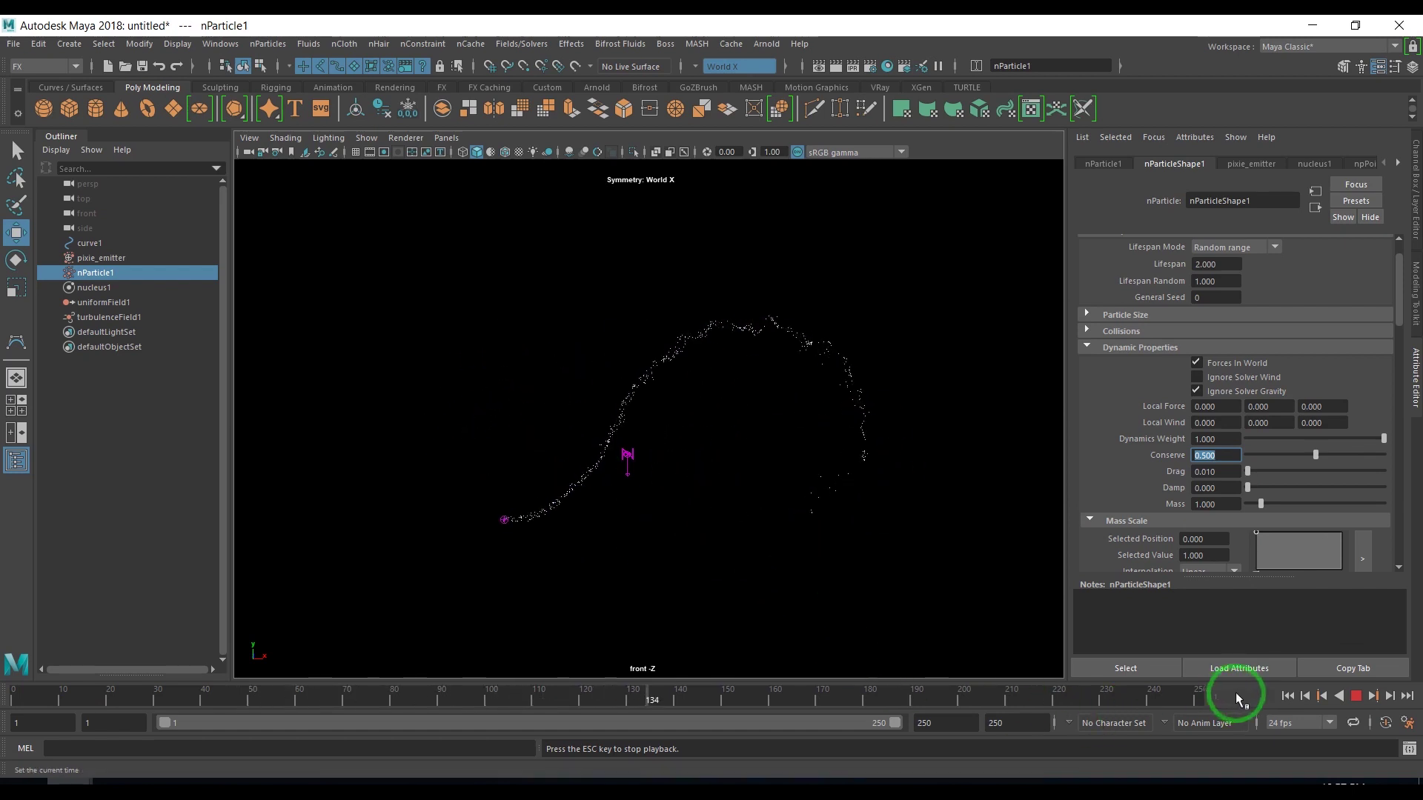
pyautogui.click(1355, 696)
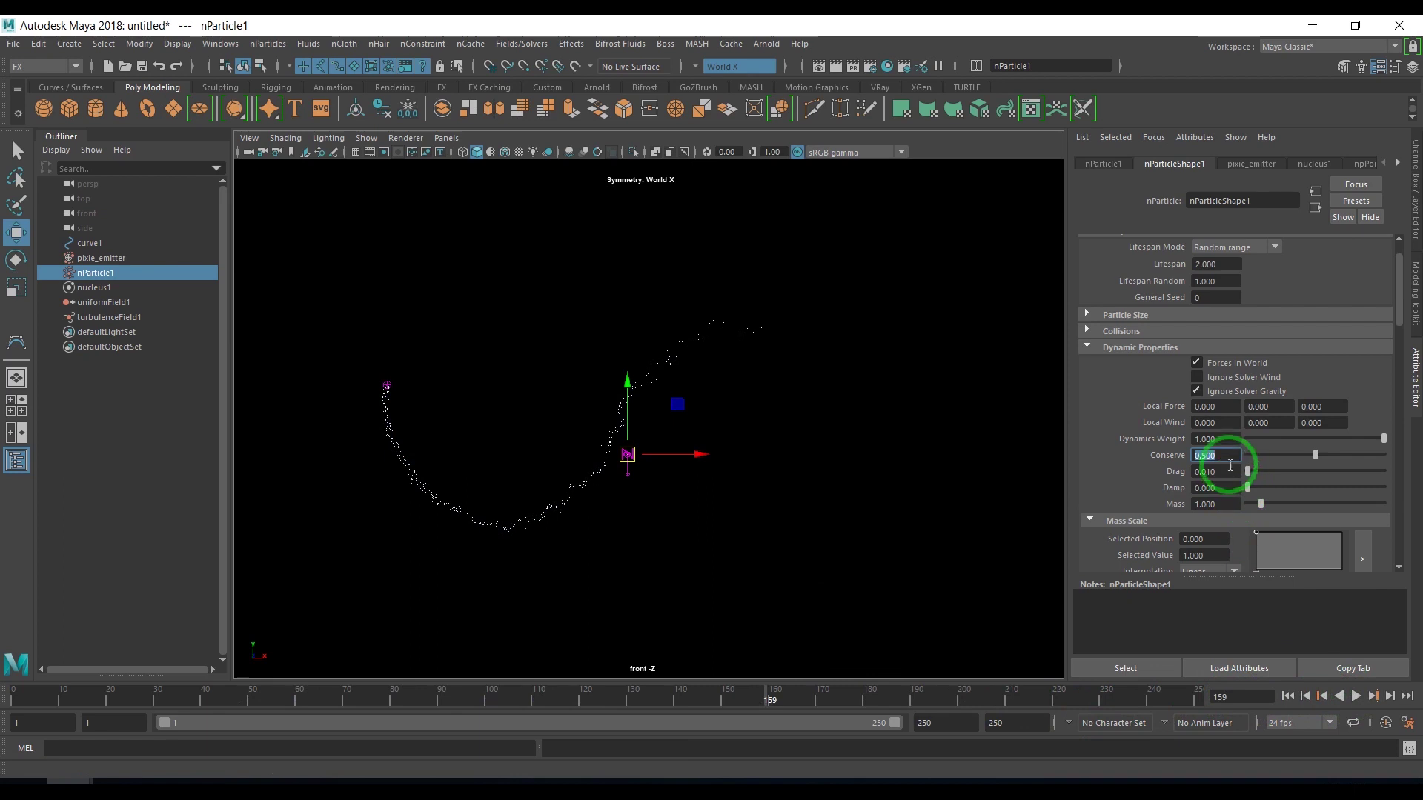
# - Set nParticle1's Conserve to 1 and trial a Drag of 0.25 with a playback
pyautogui.write('1')
pyautogui.press('Return')
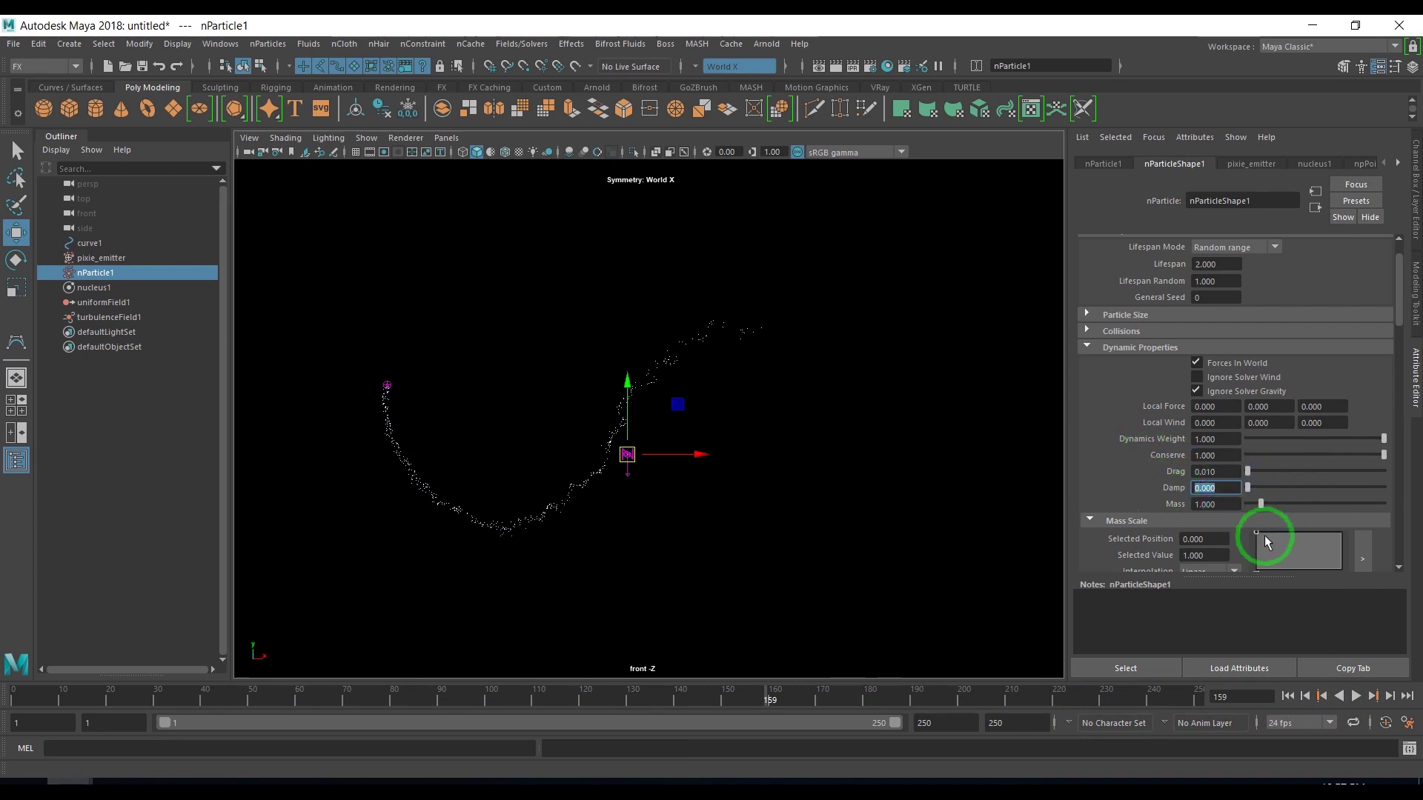
pyautogui.click(1230, 472)
pyautogui.write('0.25')
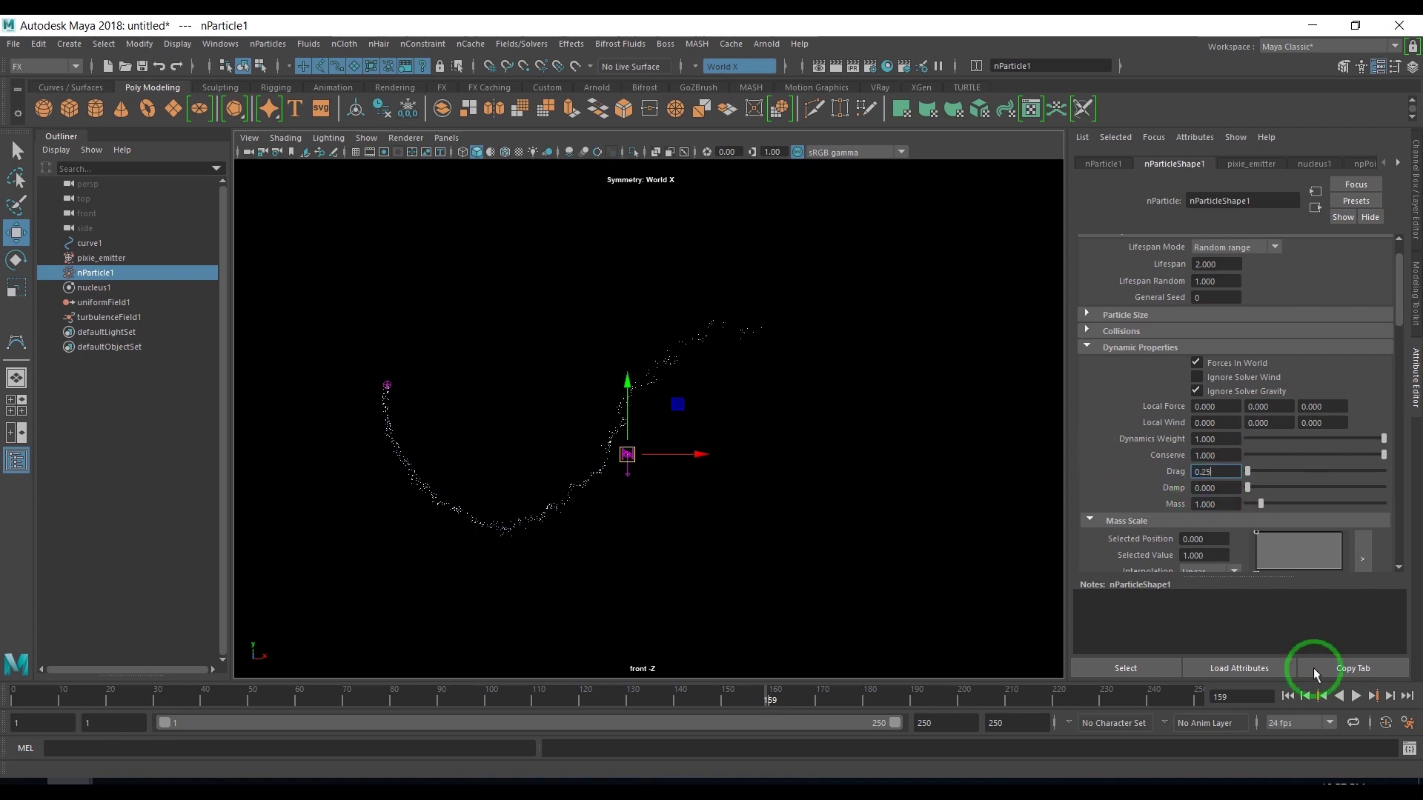
pyautogui.press('Return')
pyautogui.click(1287, 696)
pyautogui.click(1356, 696)
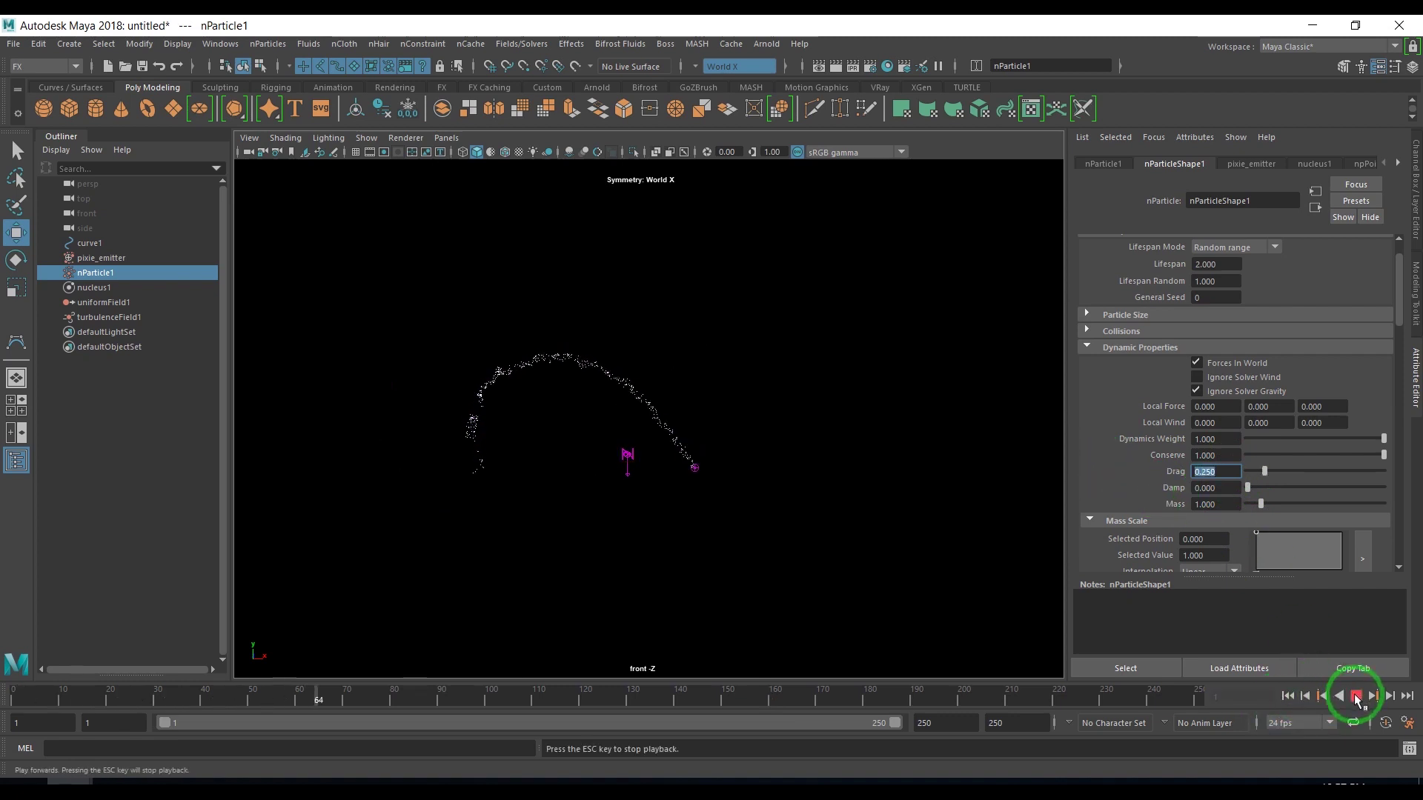
pyautogui.click(1355, 698)
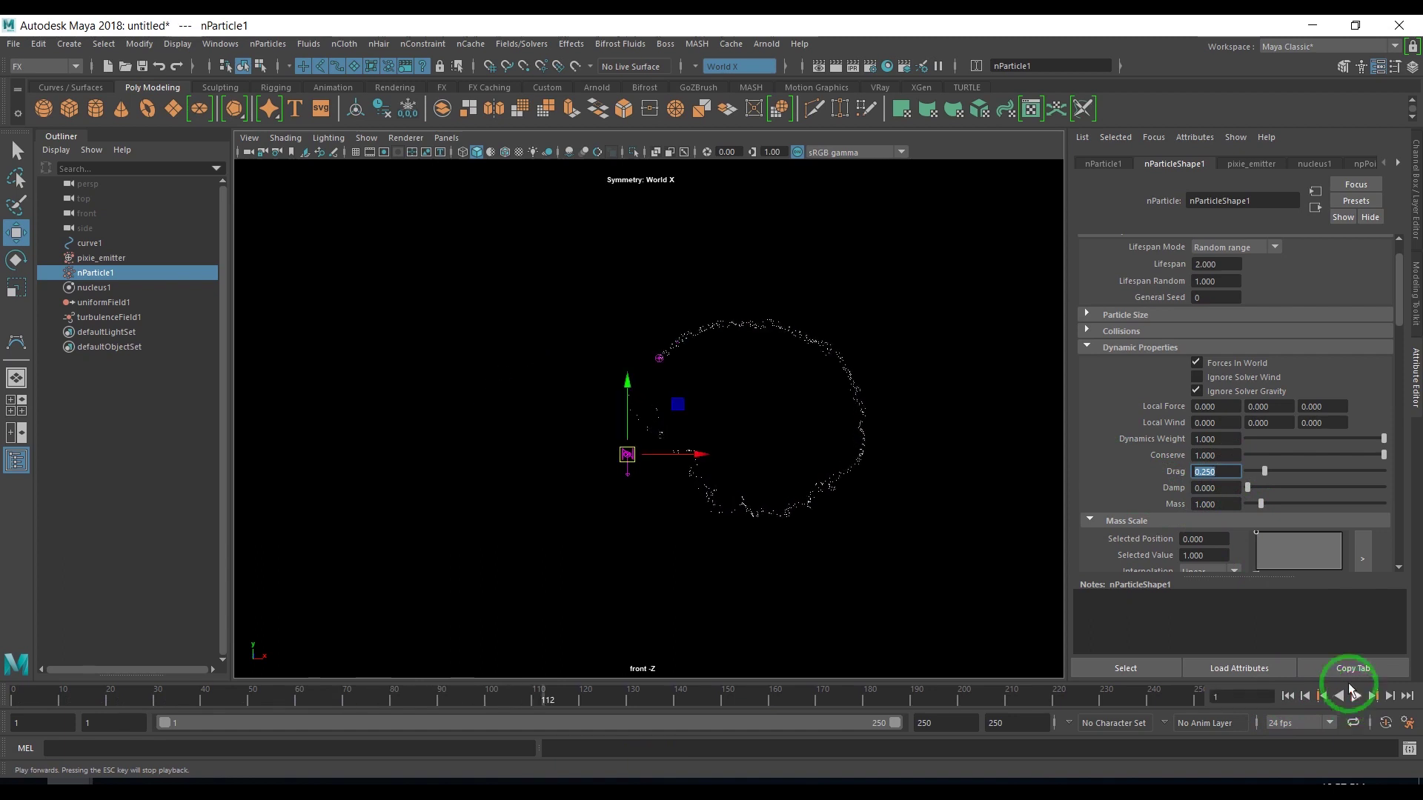
# - Reset Drag to 0.01, replay to frame 92, and select the particle trail
pyautogui.write('0.01')
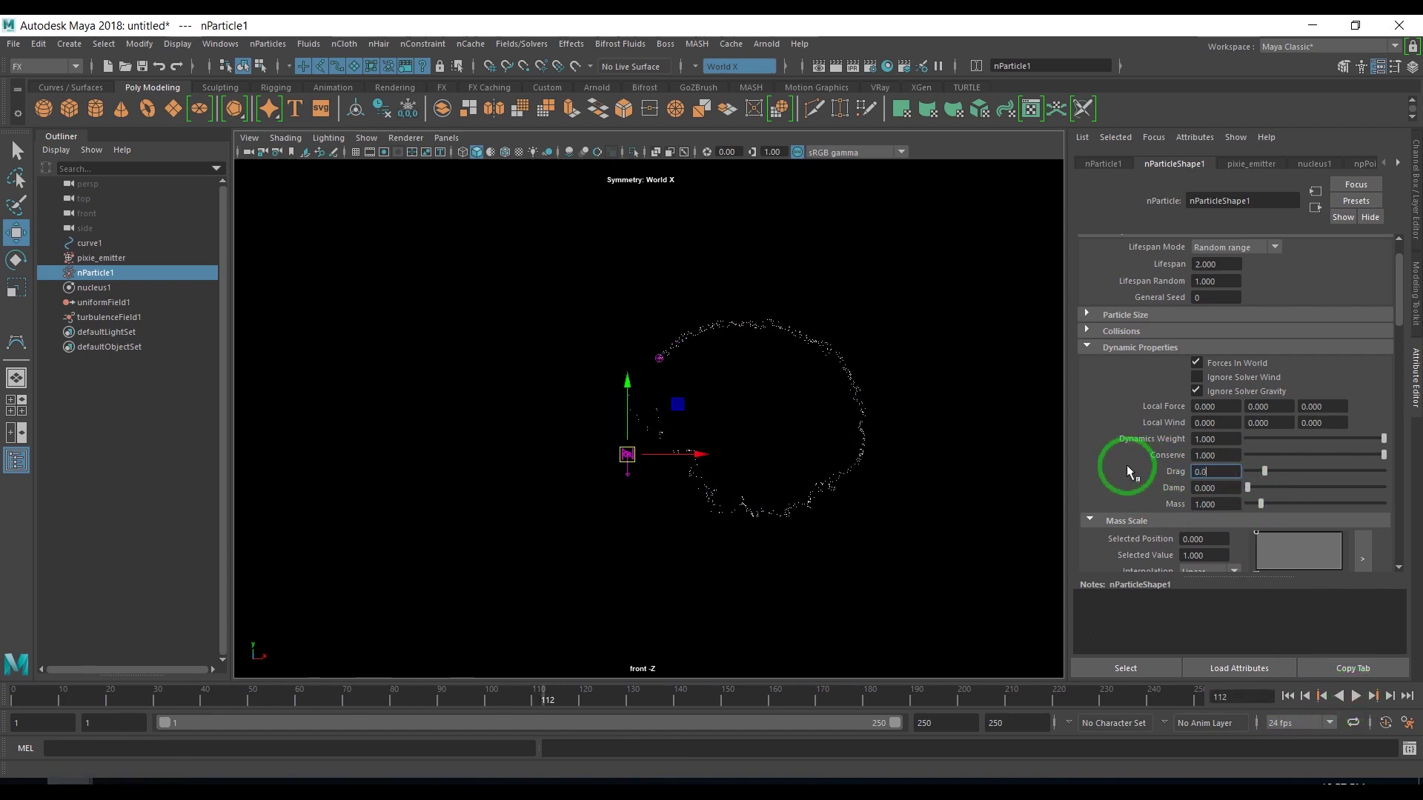
pyautogui.press('Return')
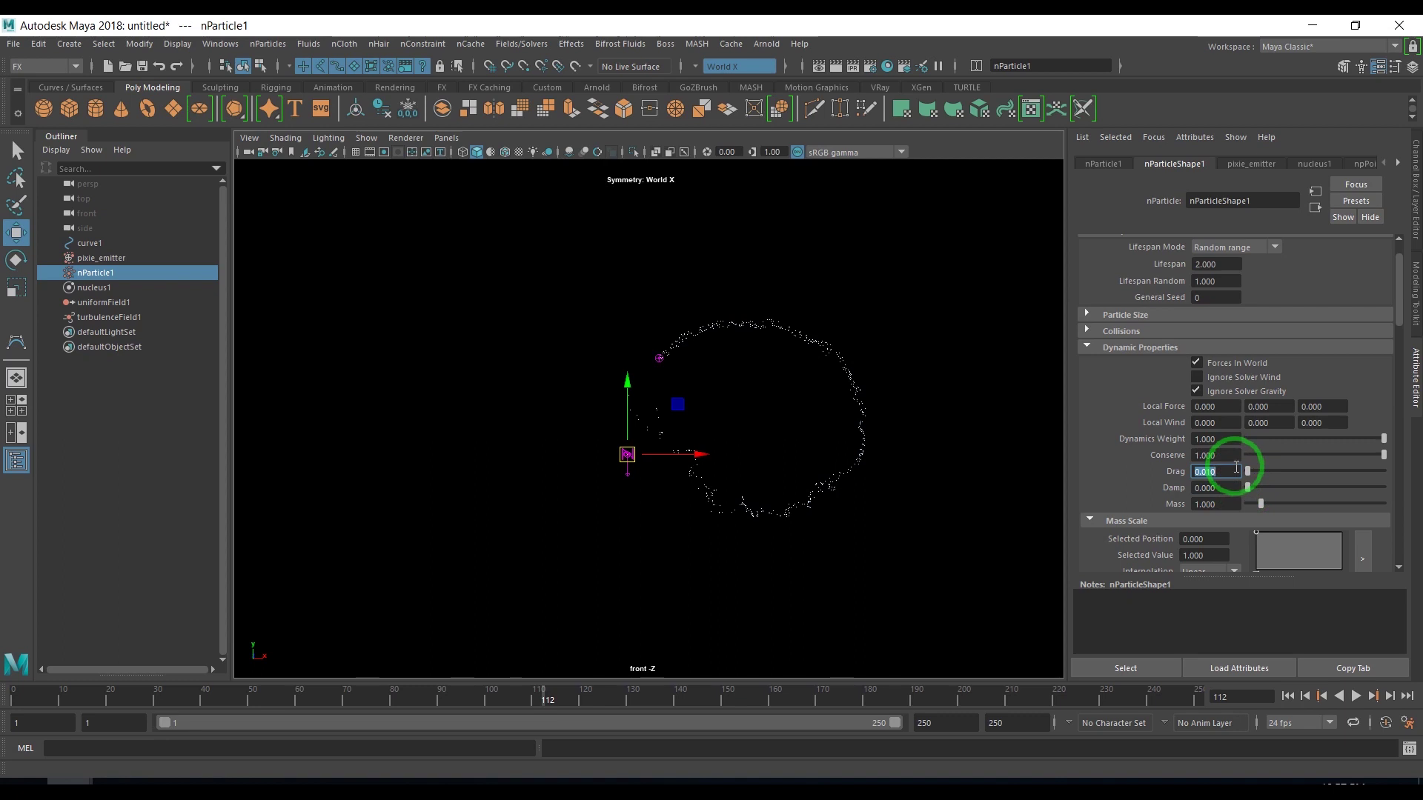
pyautogui.click(1287, 696)
pyautogui.click(1356, 696)
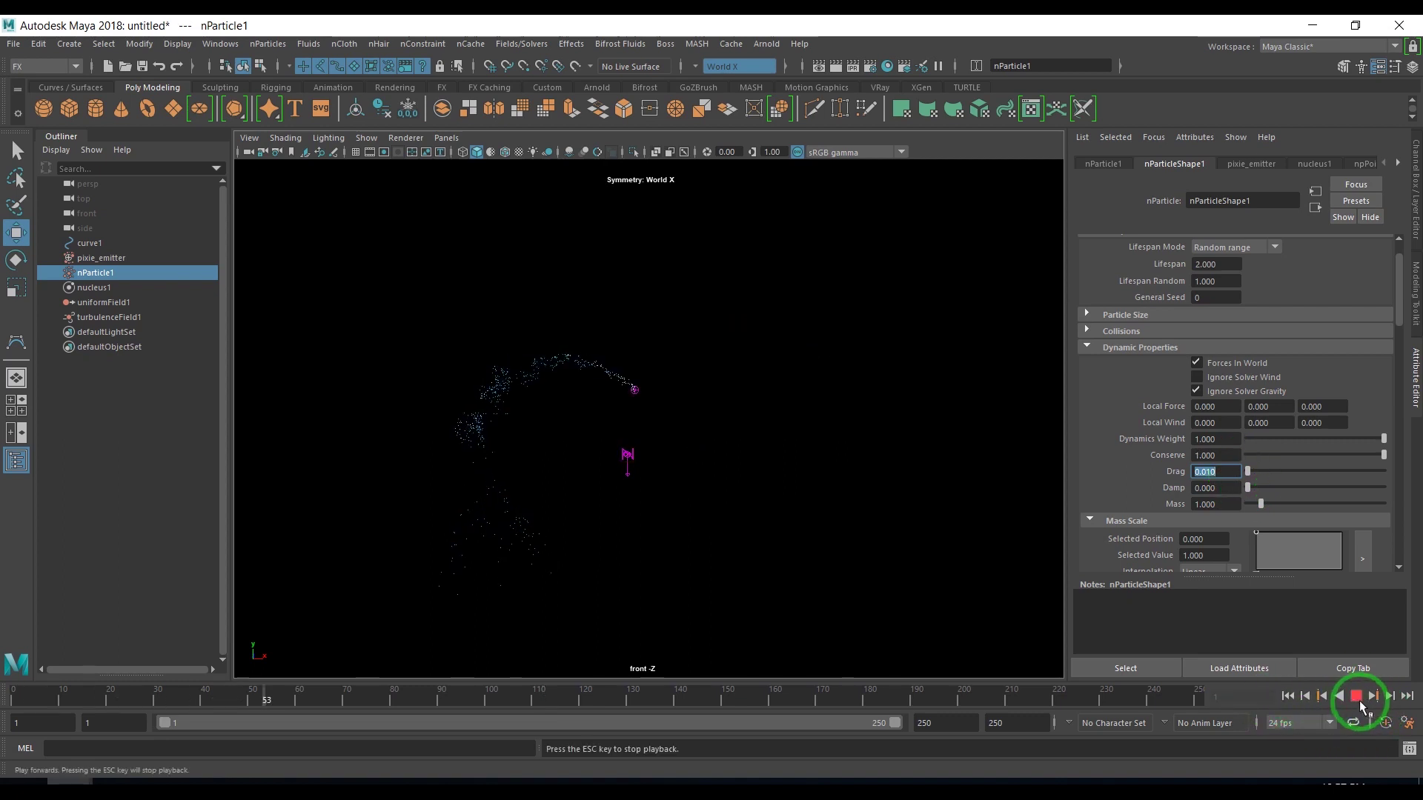
pyautogui.click(1357, 697)
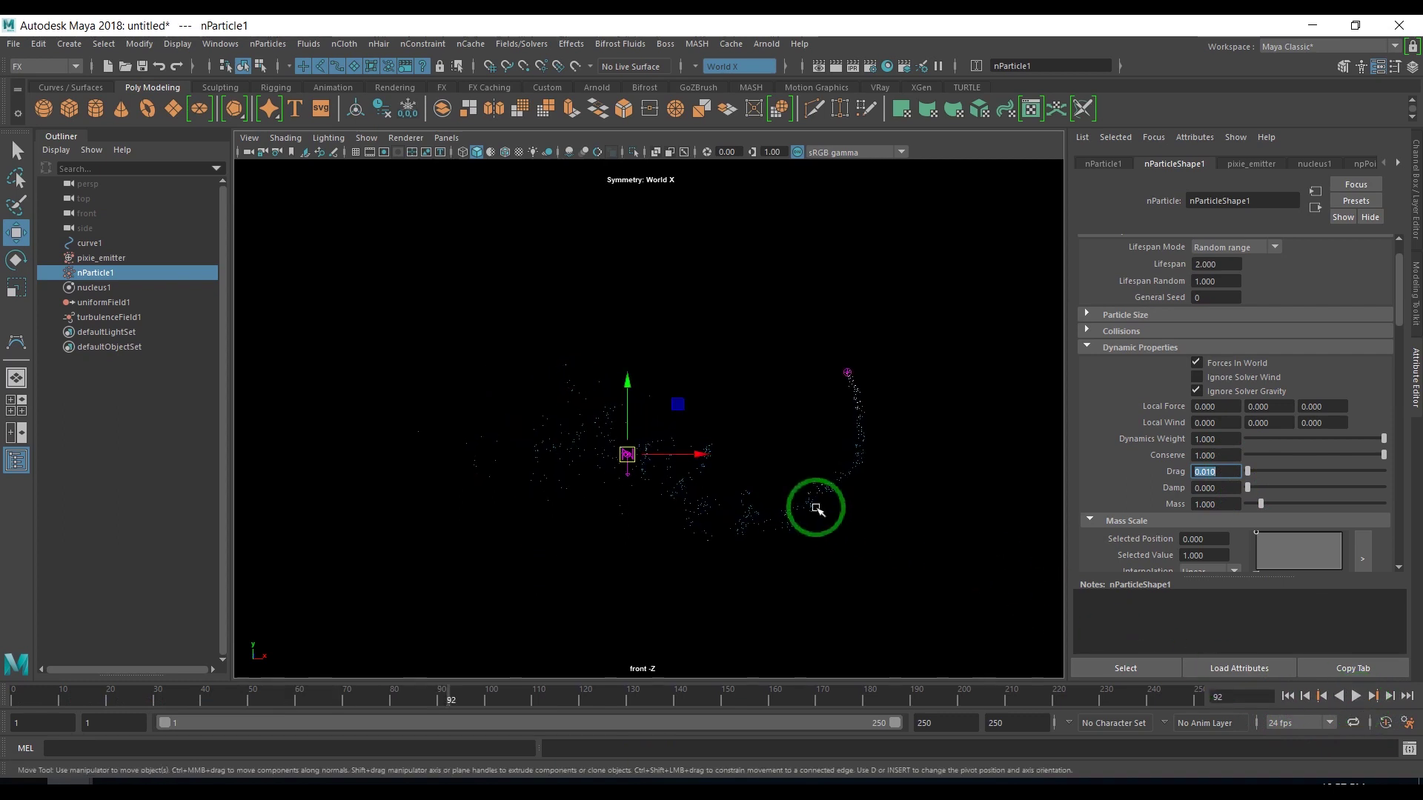
pyautogui.moveTo(419, 366); pyautogui.dragTo(864, 540)
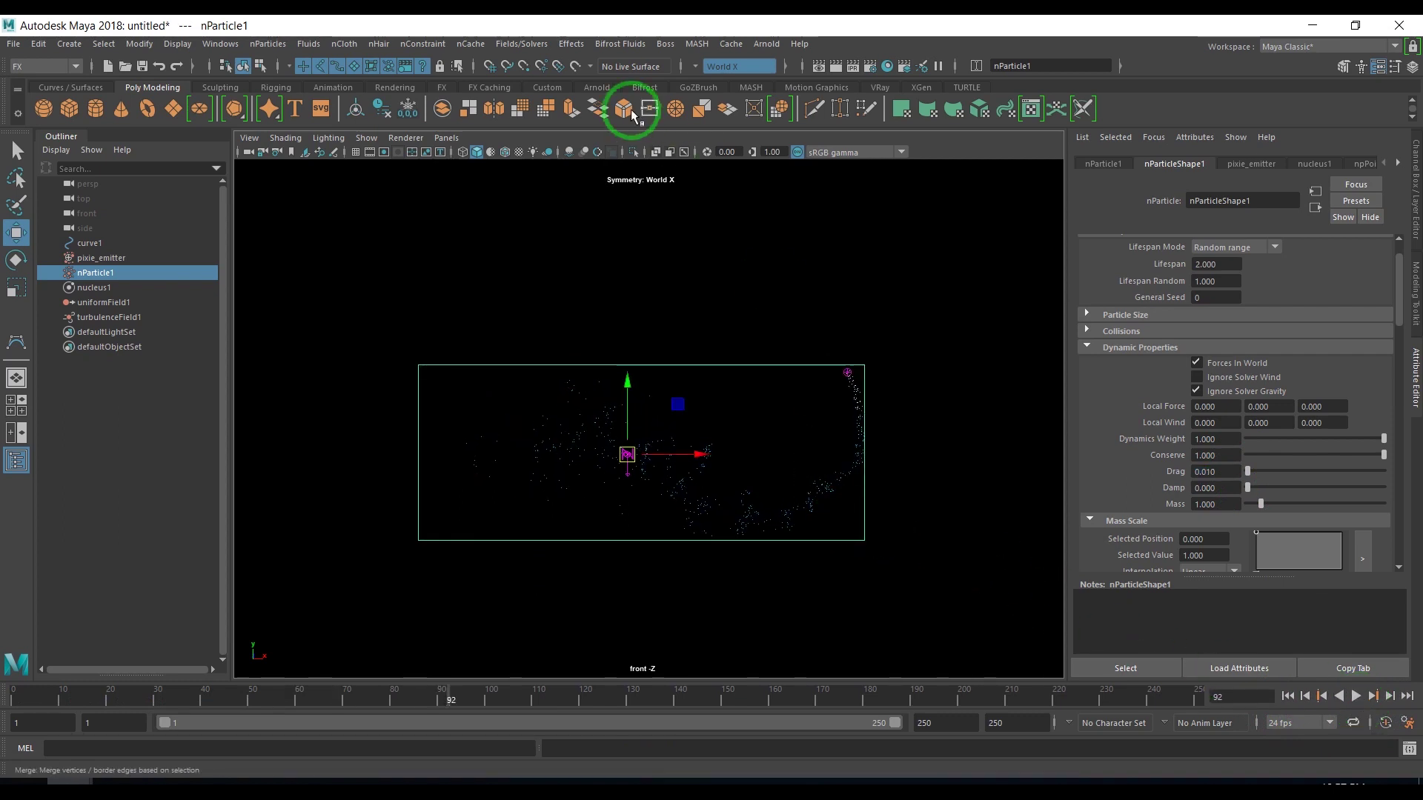
# - Add a Newton field to the selected particles and test it with playback
pyautogui.click(528, 45)
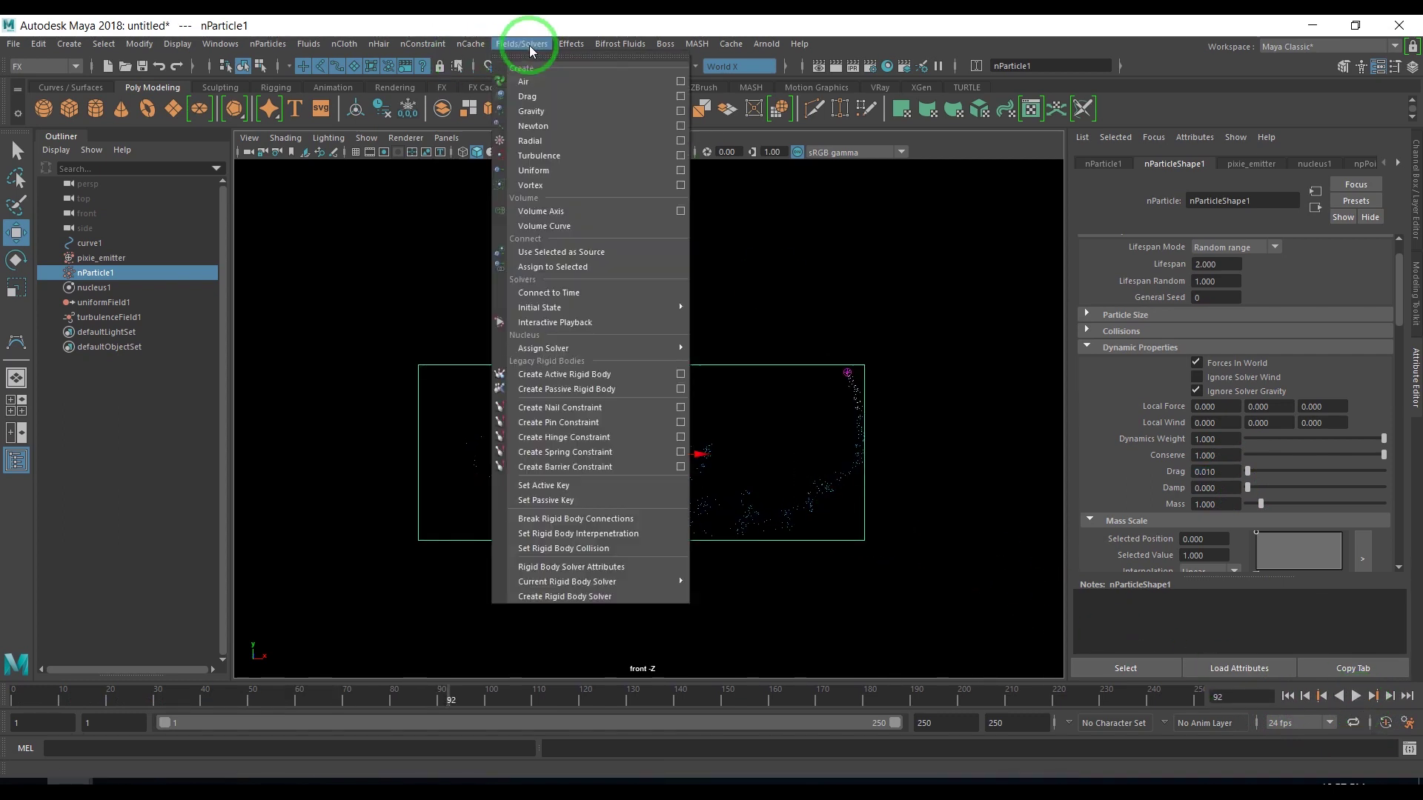
pyautogui.click(535, 126)
pyautogui.click(1219, 407)
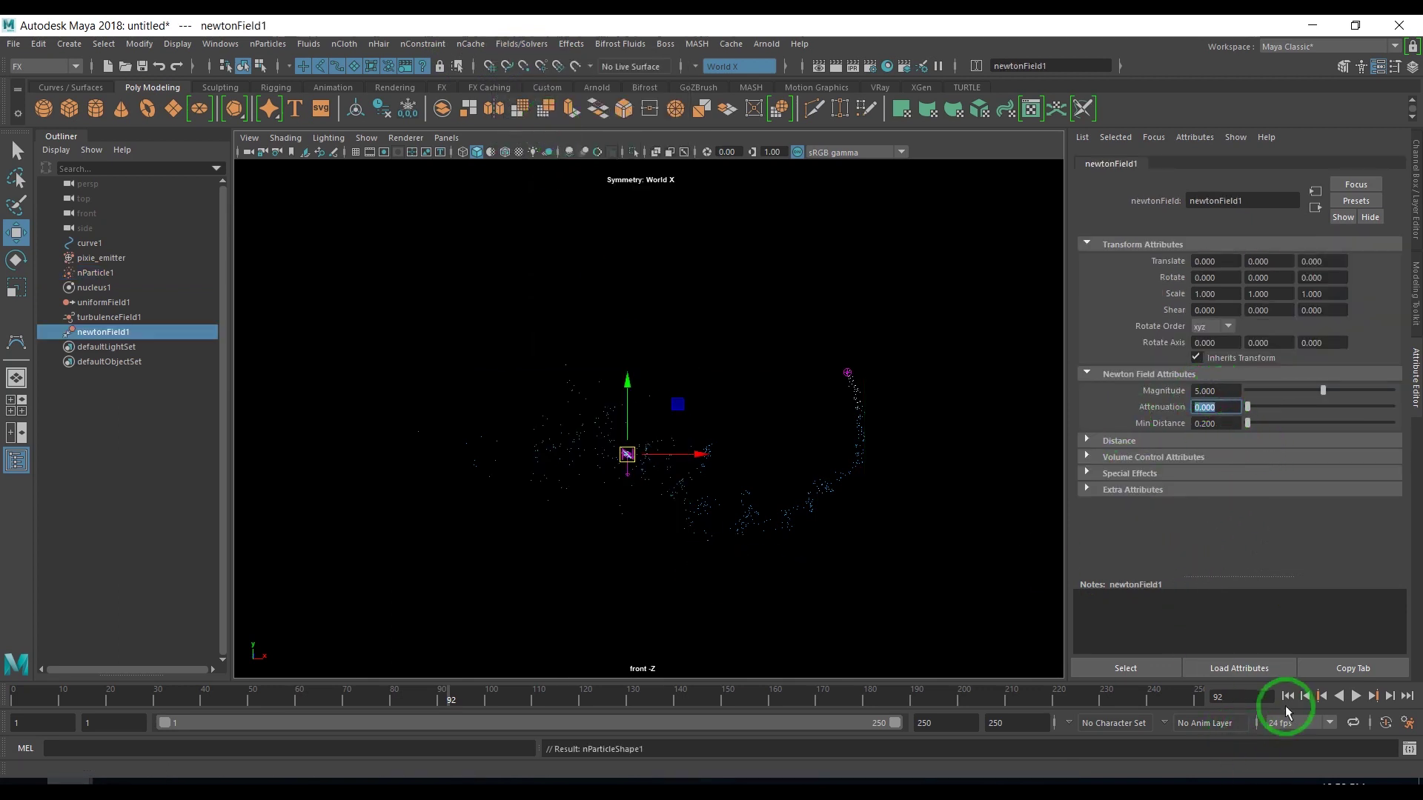
pyautogui.click(1356, 697)
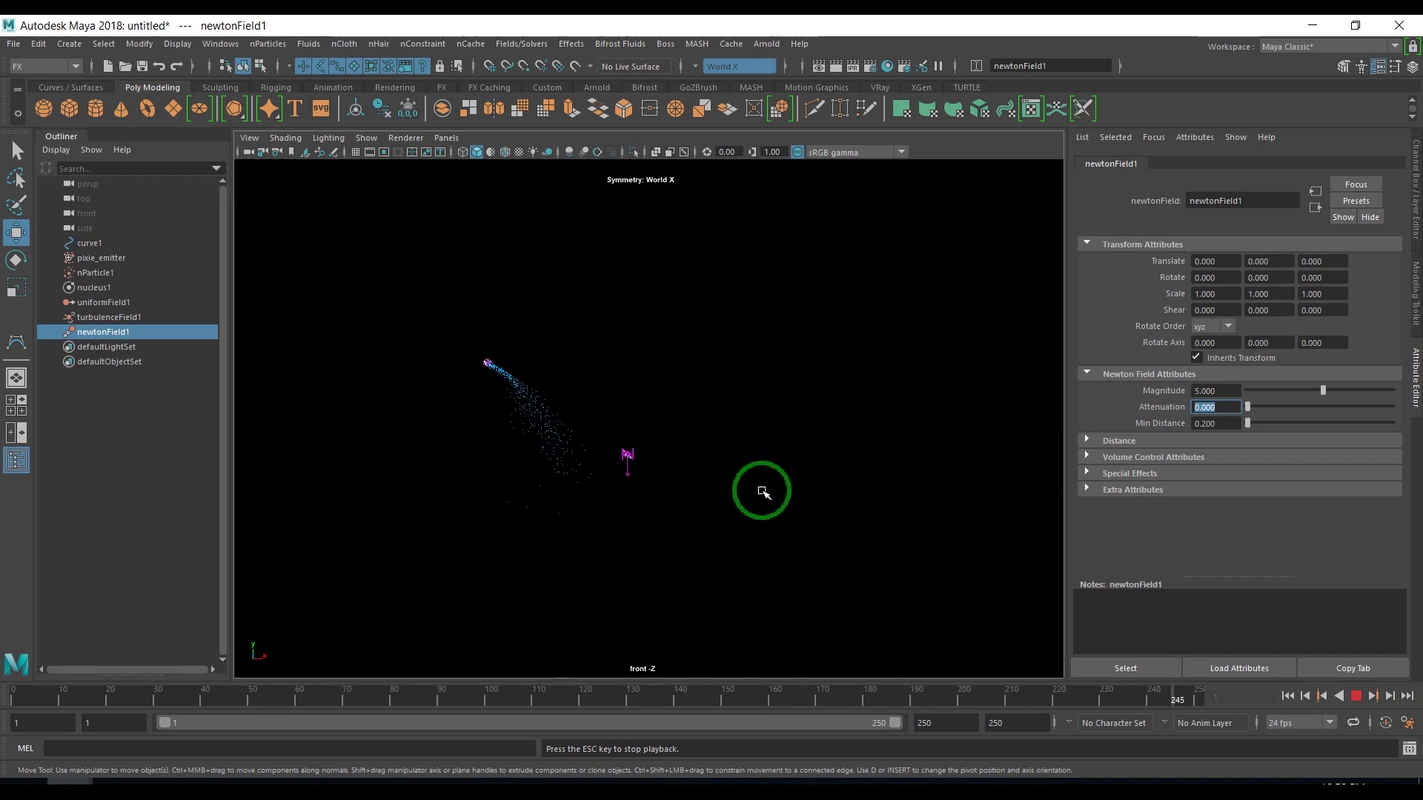
pyautogui.click(1343, 700)
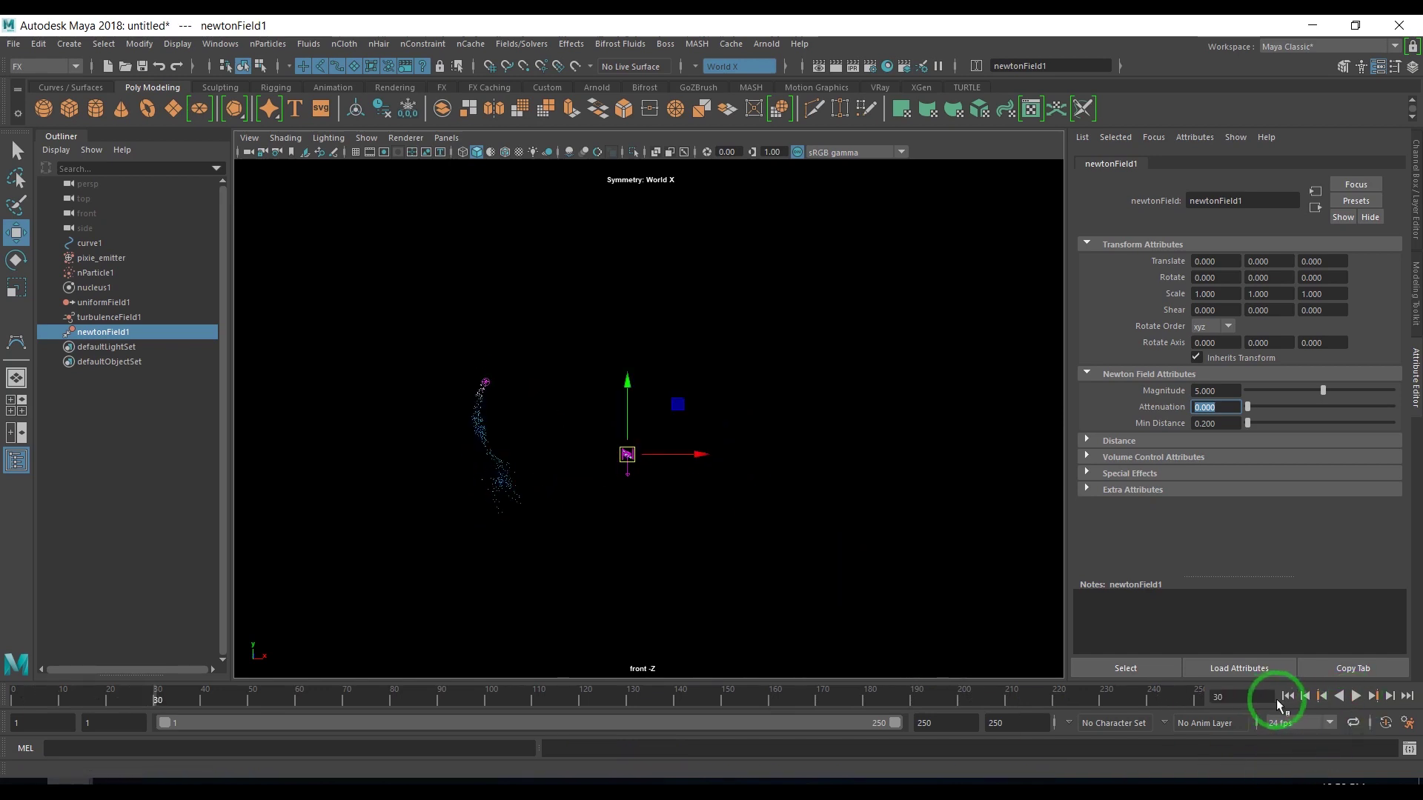
# - Set newtonField1's Magnitude to 1 at frame 1, then select pixie_emitter in the Outliner
pyautogui.click(1287, 696)
pyautogui.click(1199, 393)
pyautogui.write('1')
pyautogui.press('Return')
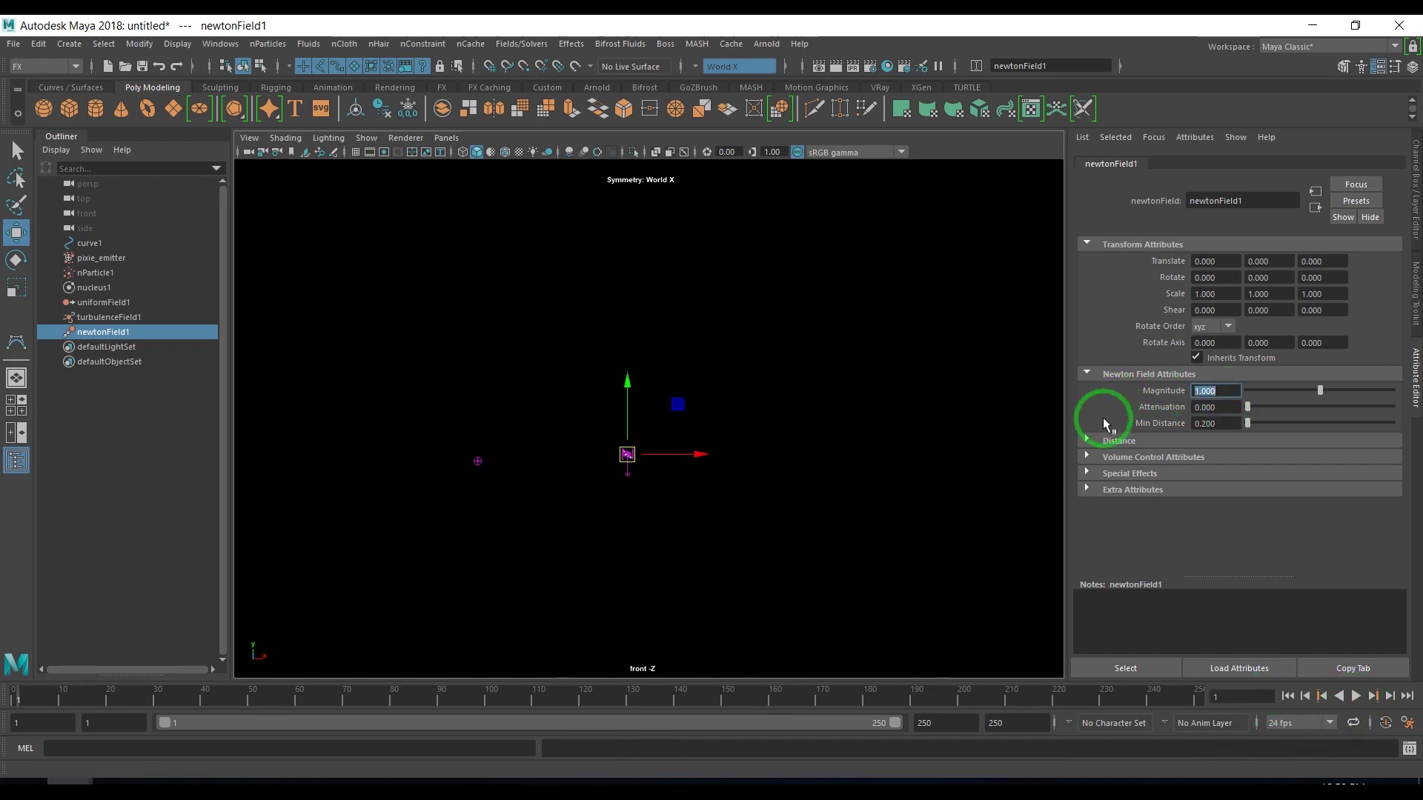
pyautogui.click(101, 258)
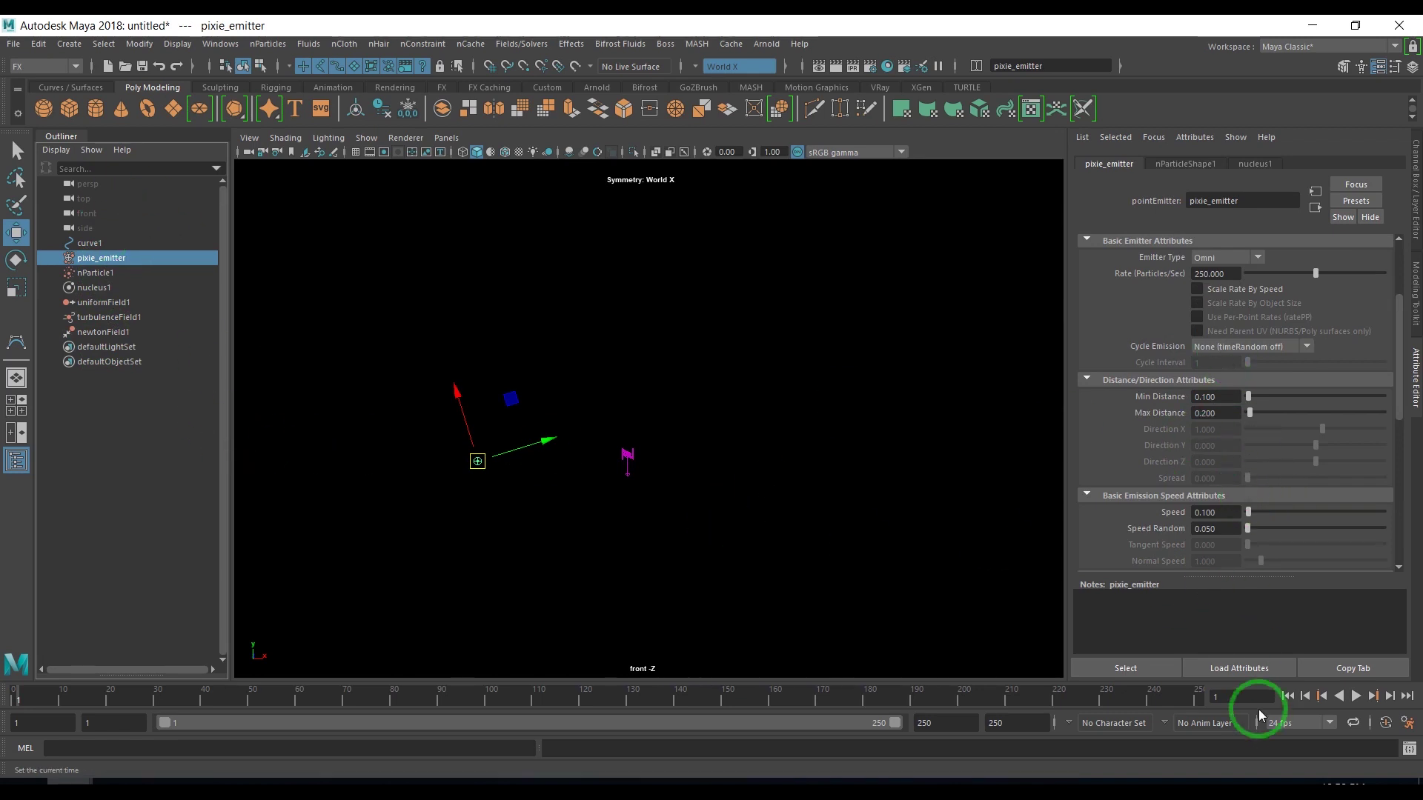
# - Key the emitter Rate at 0 on frame 1 and 300 on frame 20
pyautogui.click(1227, 276)
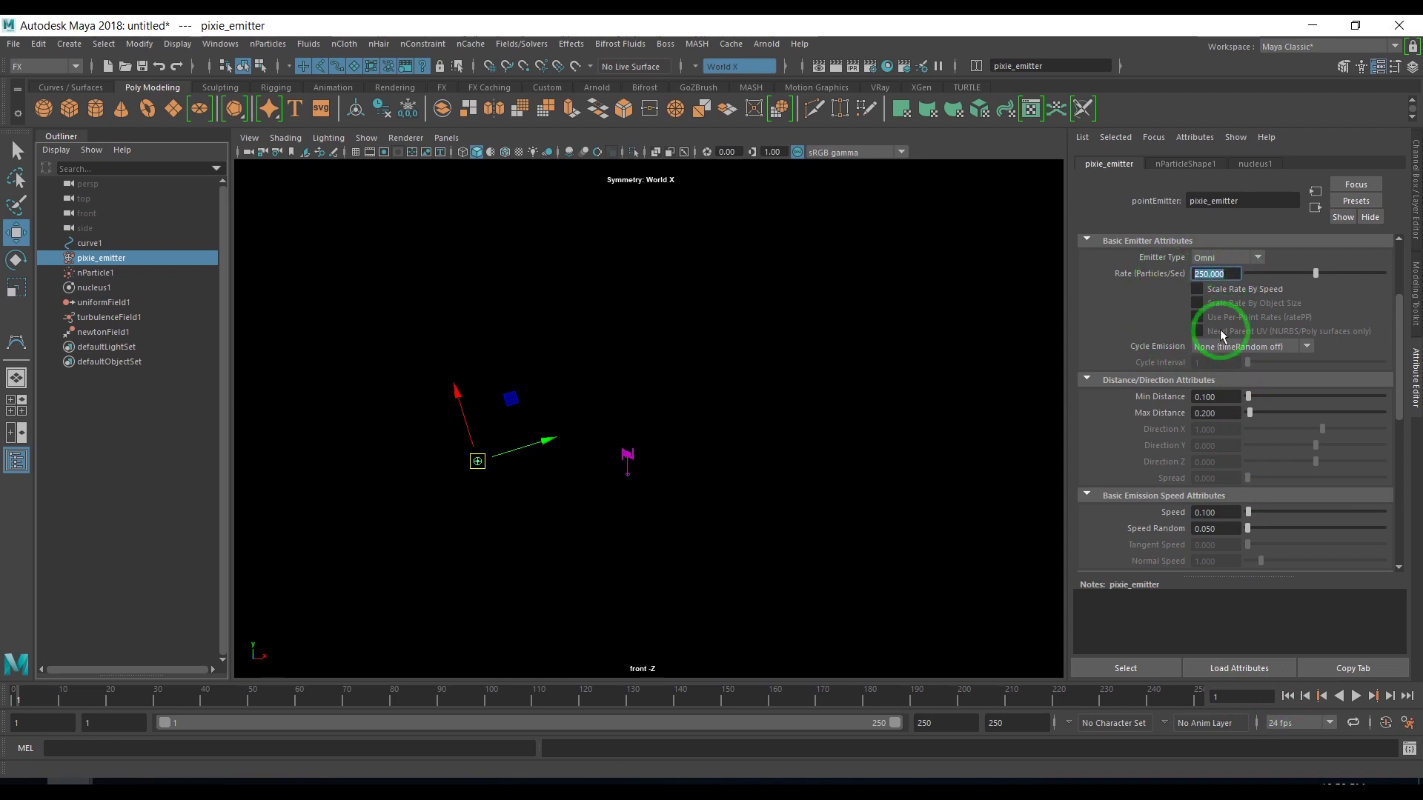
pyautogui.write('0')
pyautogui.press('Return')
pyautogui.rightClick(1223, 279)
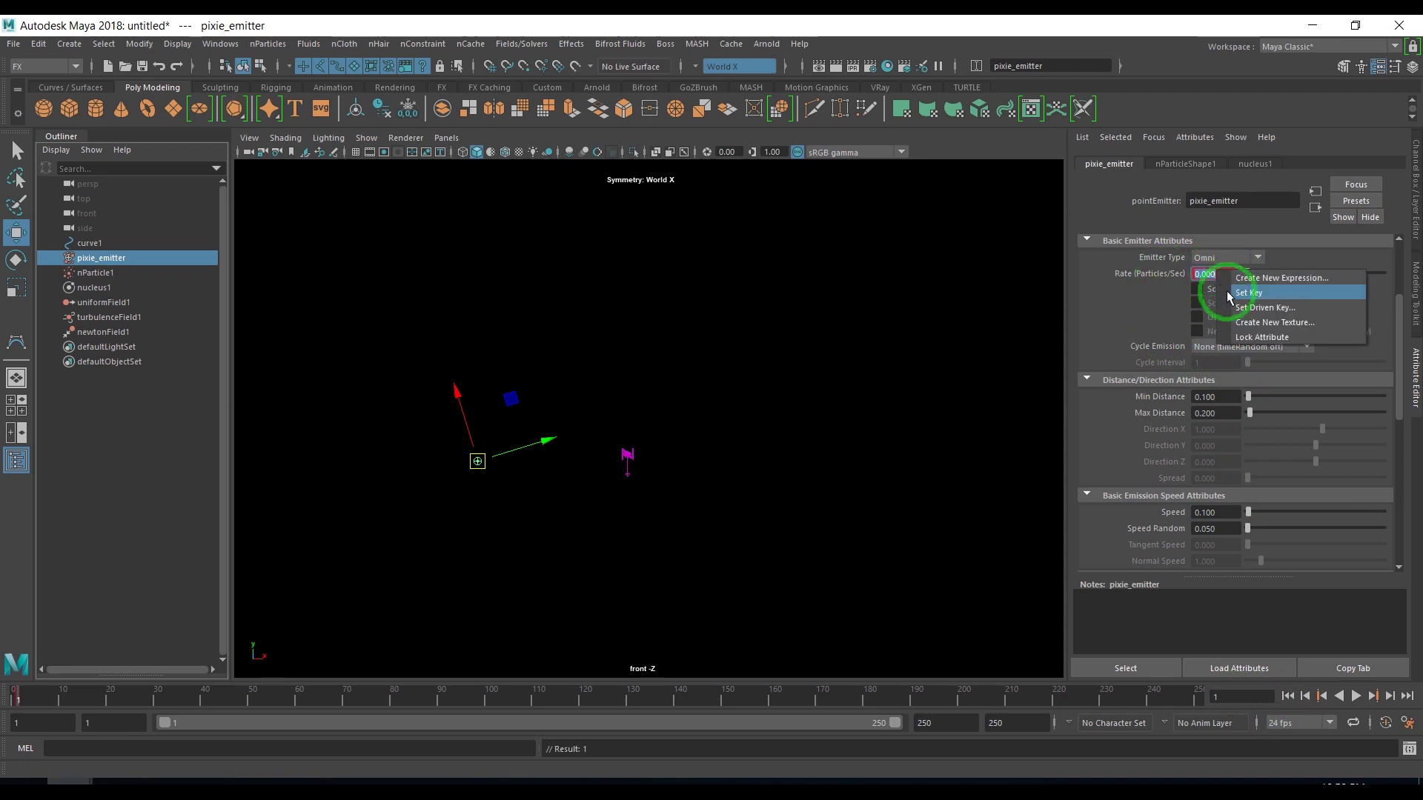
pyautogui.click(1245, 292)
pyautogui.moveTo(22, 704); pyautogui.dragTo(88, 704)
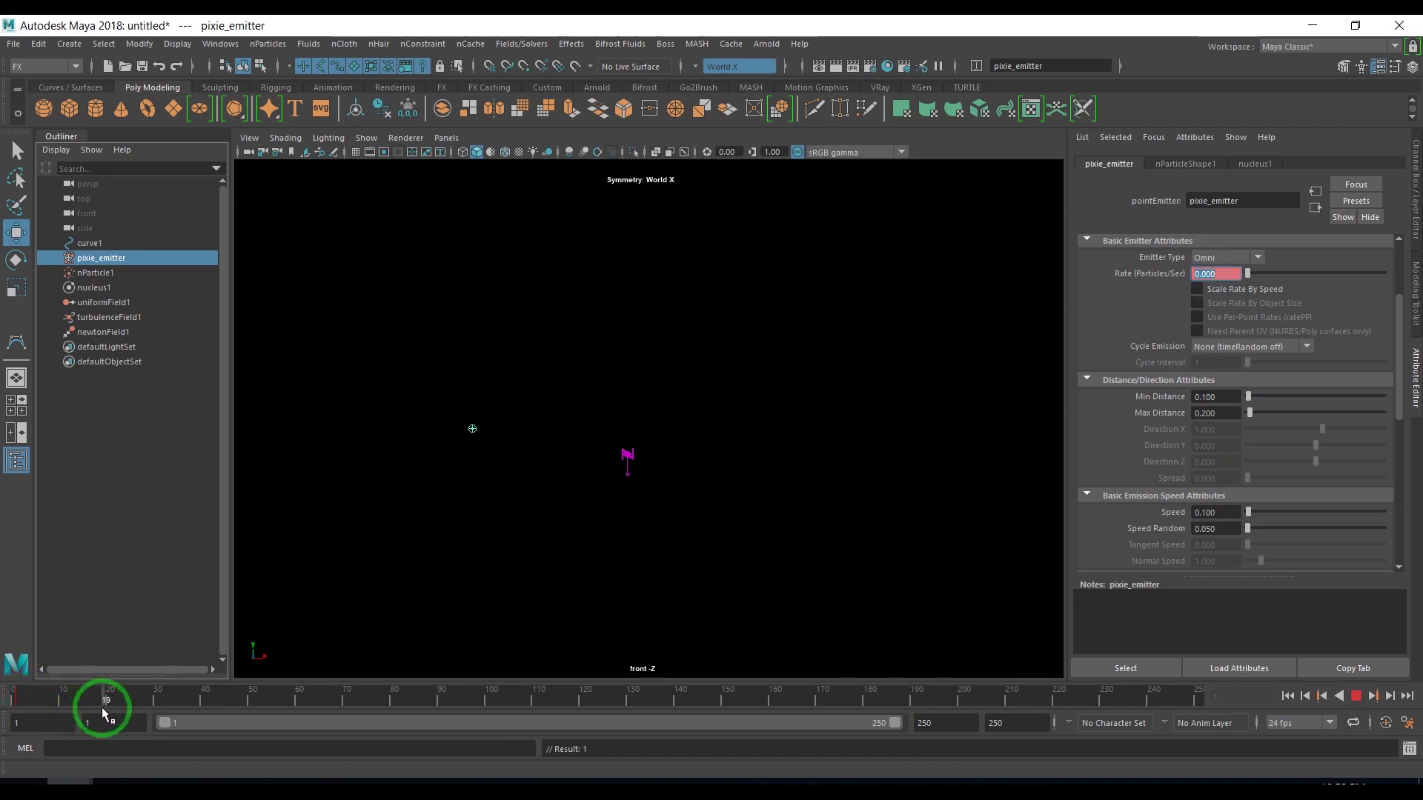
pyautogui.moveTo(105, 707); pyautogui.dragTo(105, 707)
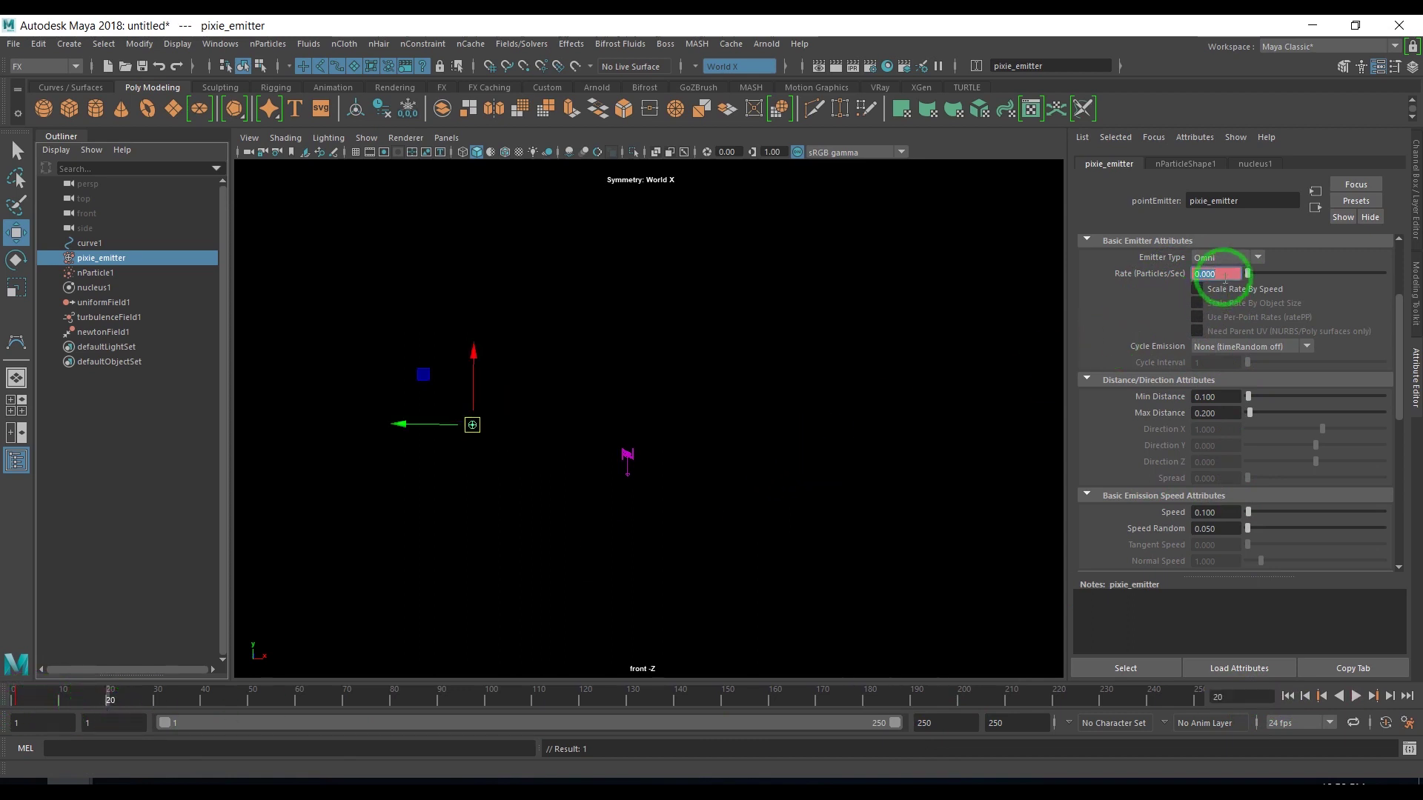
pyautogui.write('0')
pyautogui.press('Return')
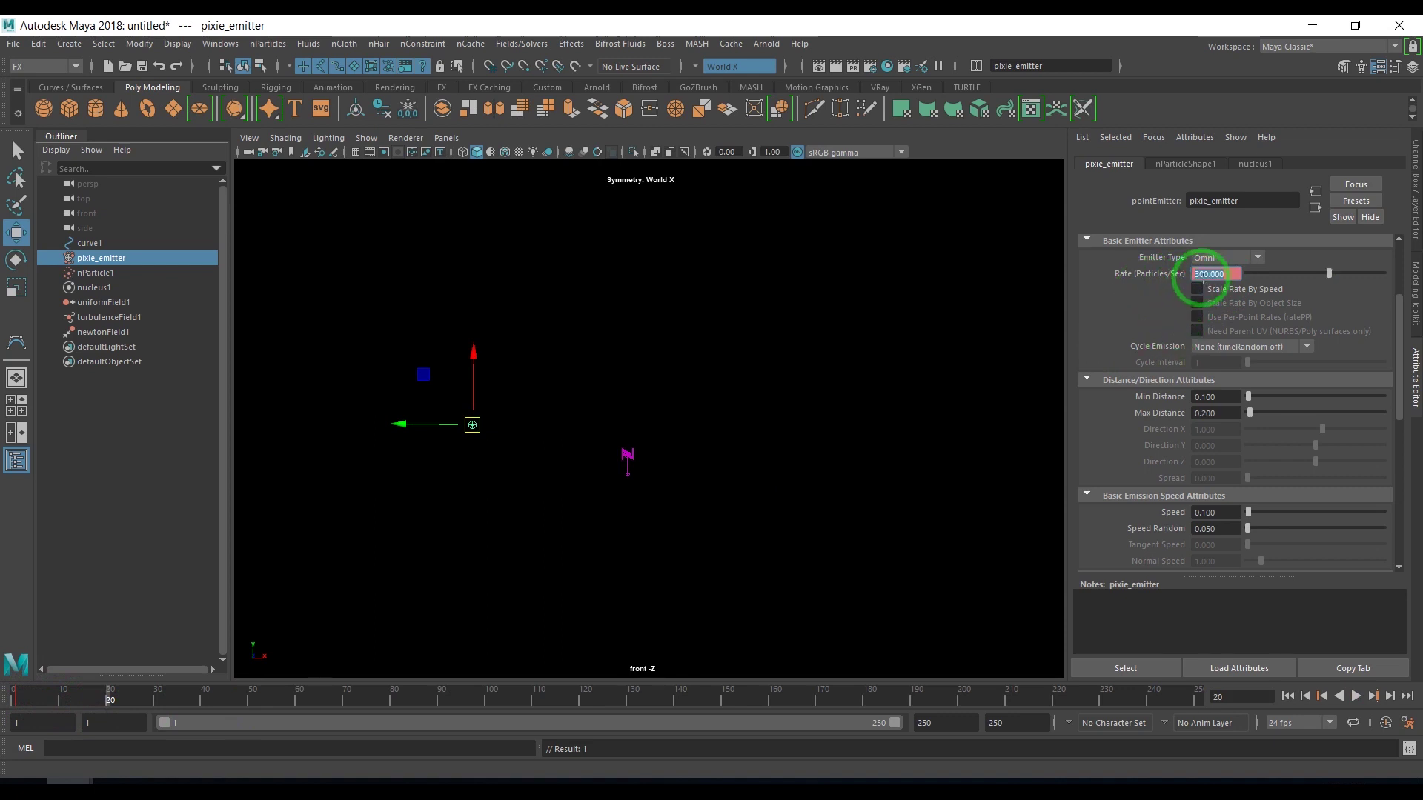
pyautogui.rightClick(1216, 274)
pyautogui.click(1244, 292)
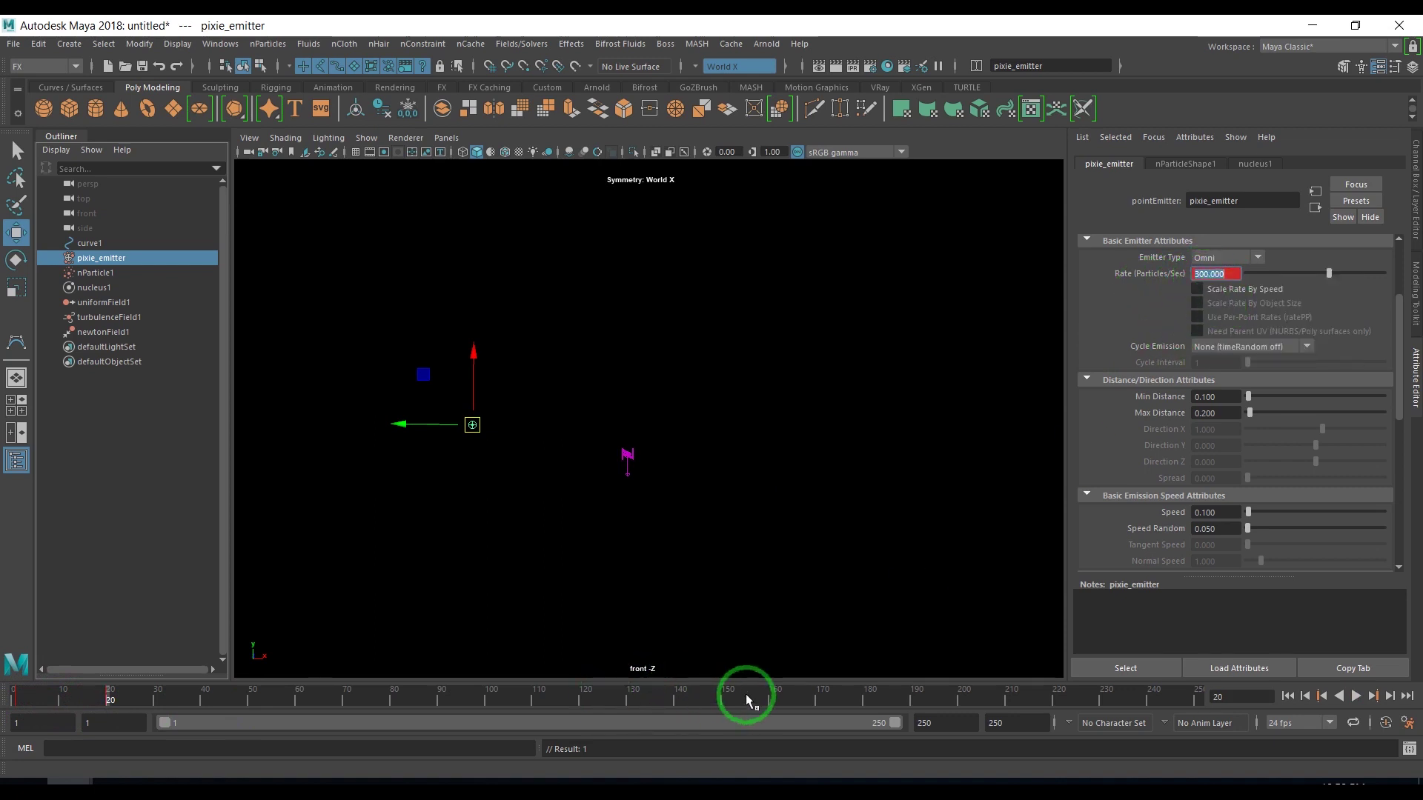
# - Key Rate at 300 on frame 180 and 0 on frame 200, then deselect
pyautogui.click(865, 702)
pyautogui.click(1210, 294)
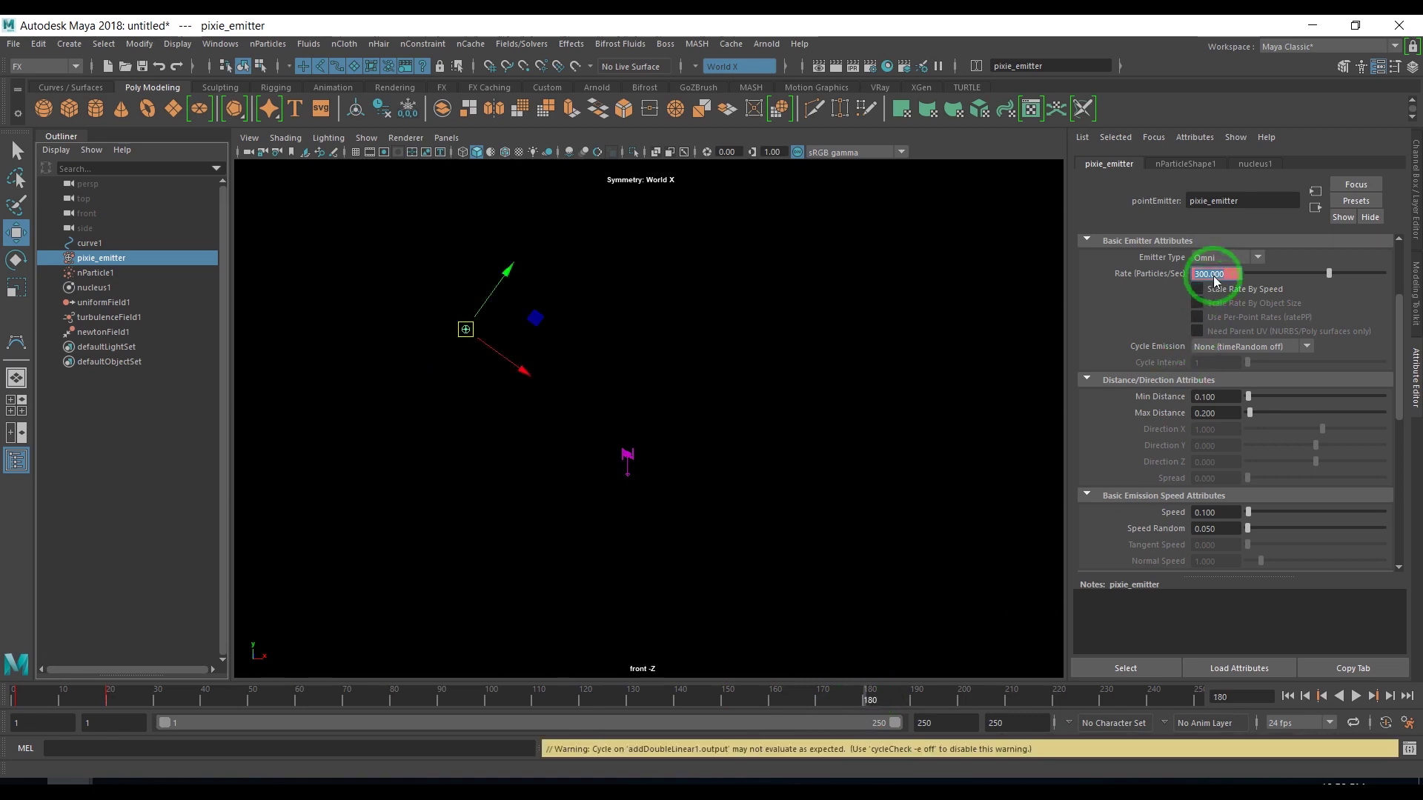
pyautogui.rightClick(1215, 280)
pyautogui.click(915, 702)
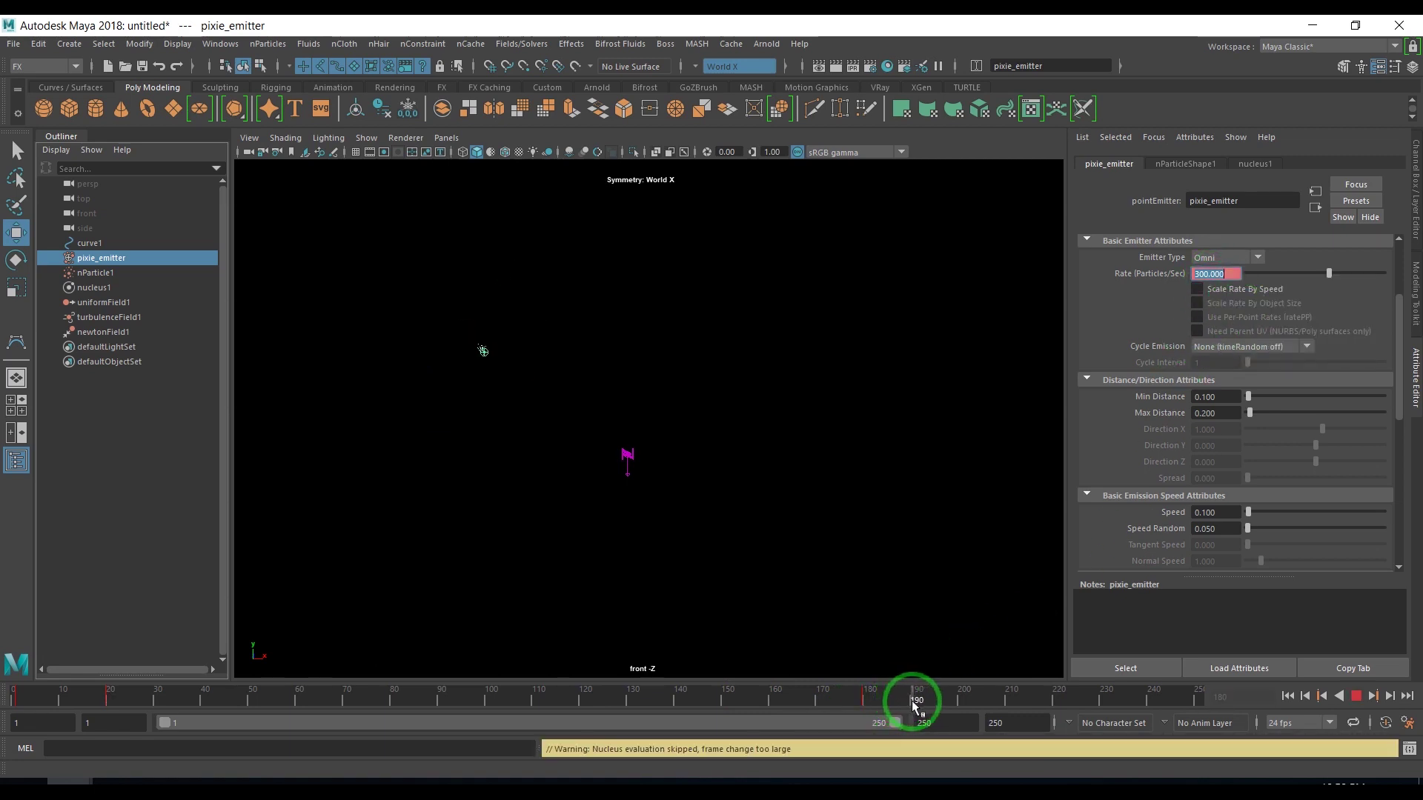
pyautogui.moveTo(915, 704); pyautogui.dragTo(957, 711)
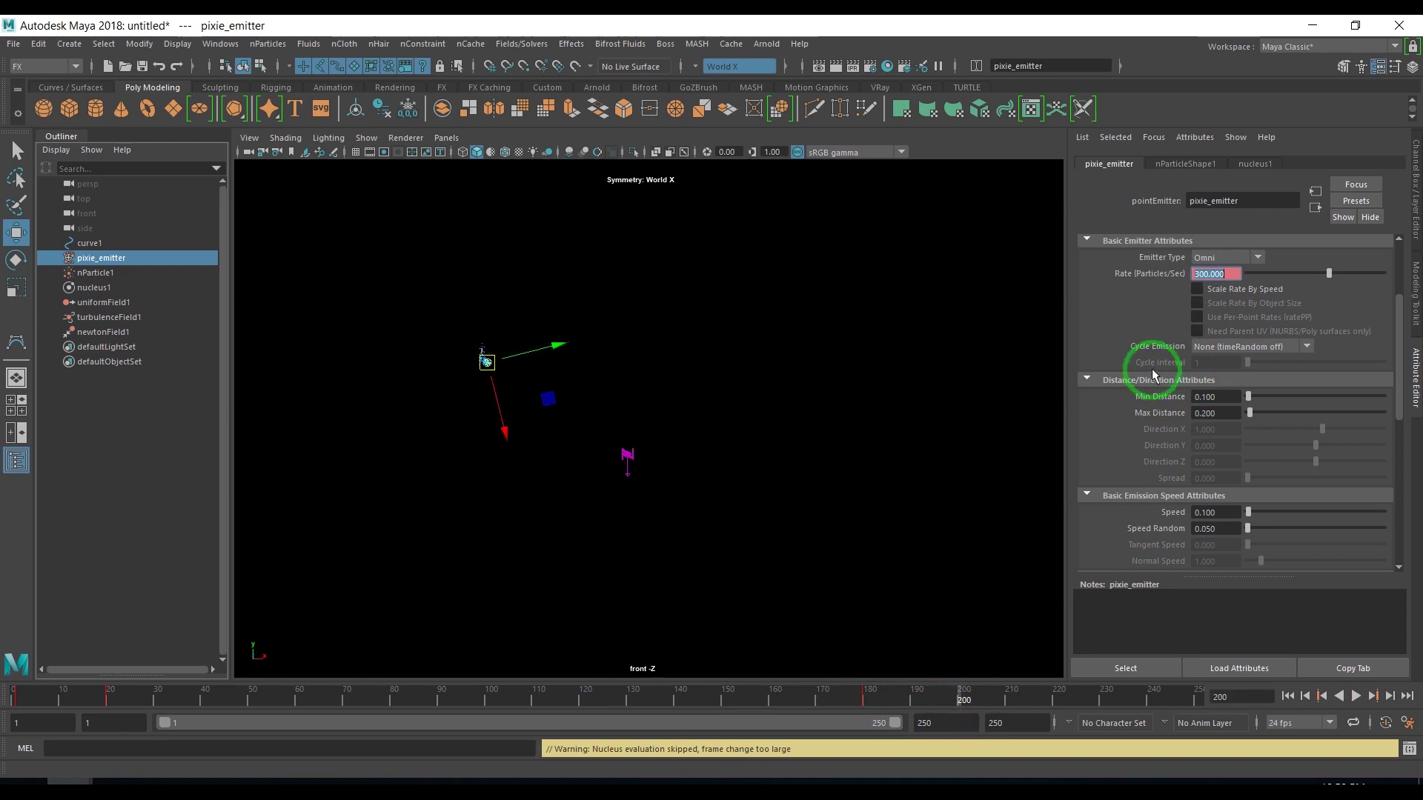
pyautogui.write('0')
pyautogui.press('Return')
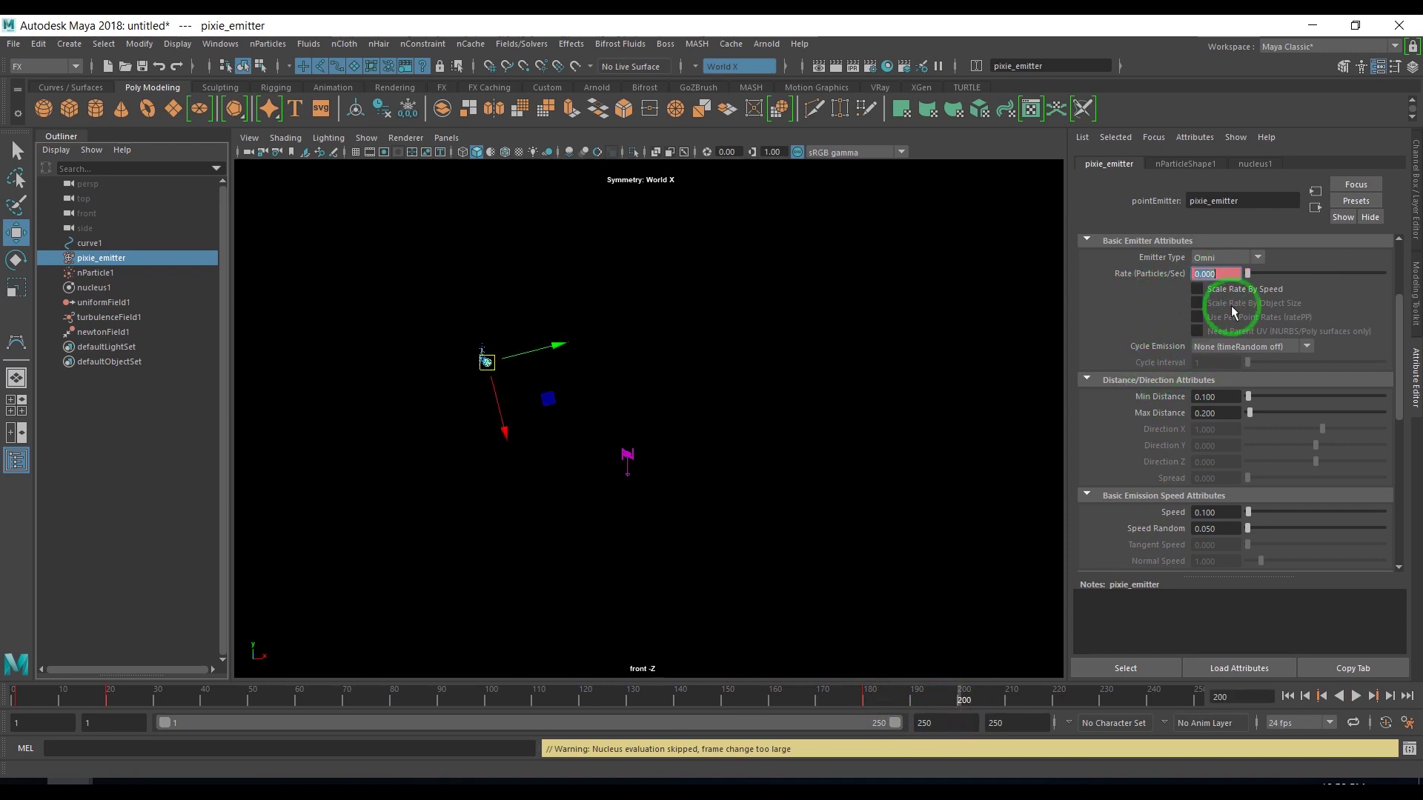
pyautogui.rightClick(1215, 274)
pyautogui.click(1245, 302)
pyautogui.click(926, 496)
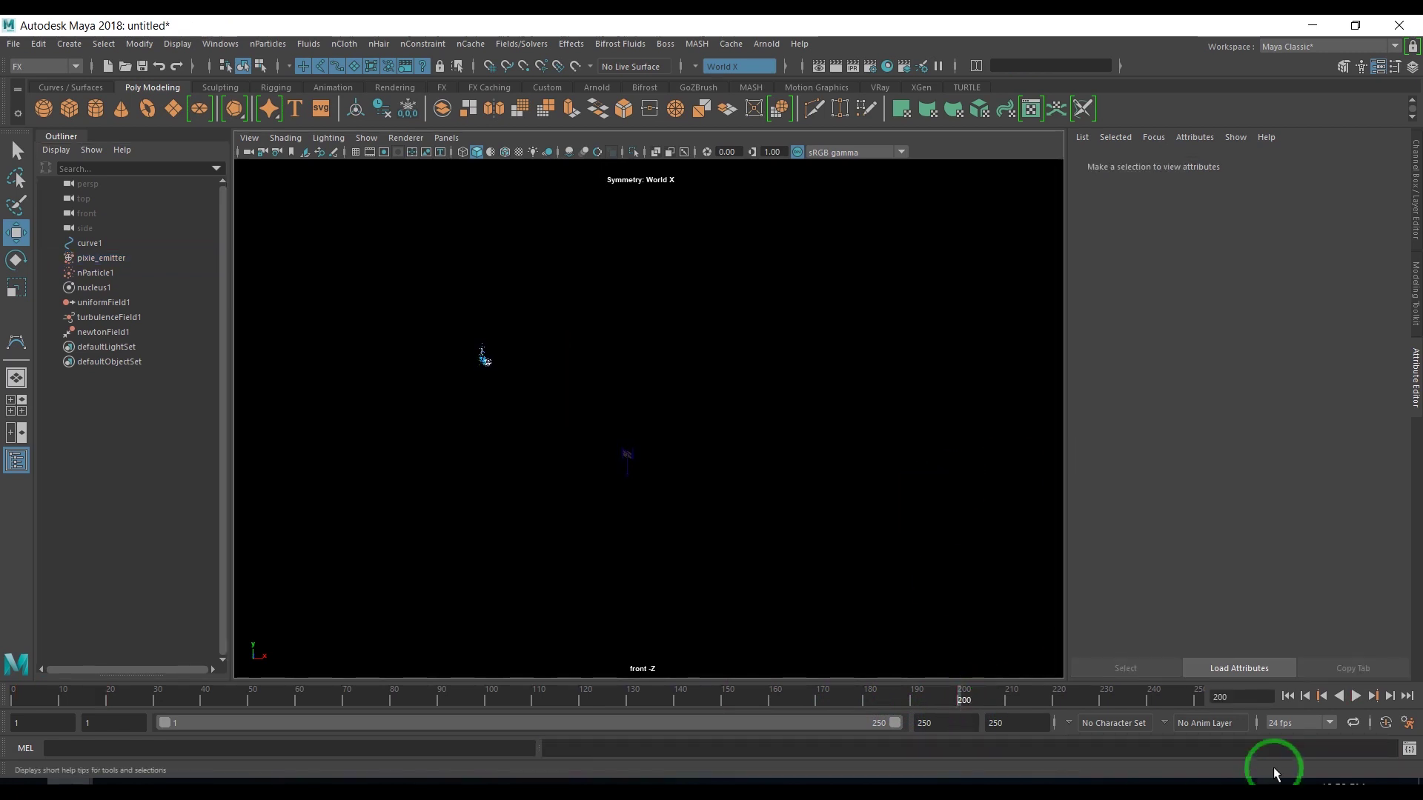
pyautogui.click(1288, 696)
pyautogui.click(1355, 695)
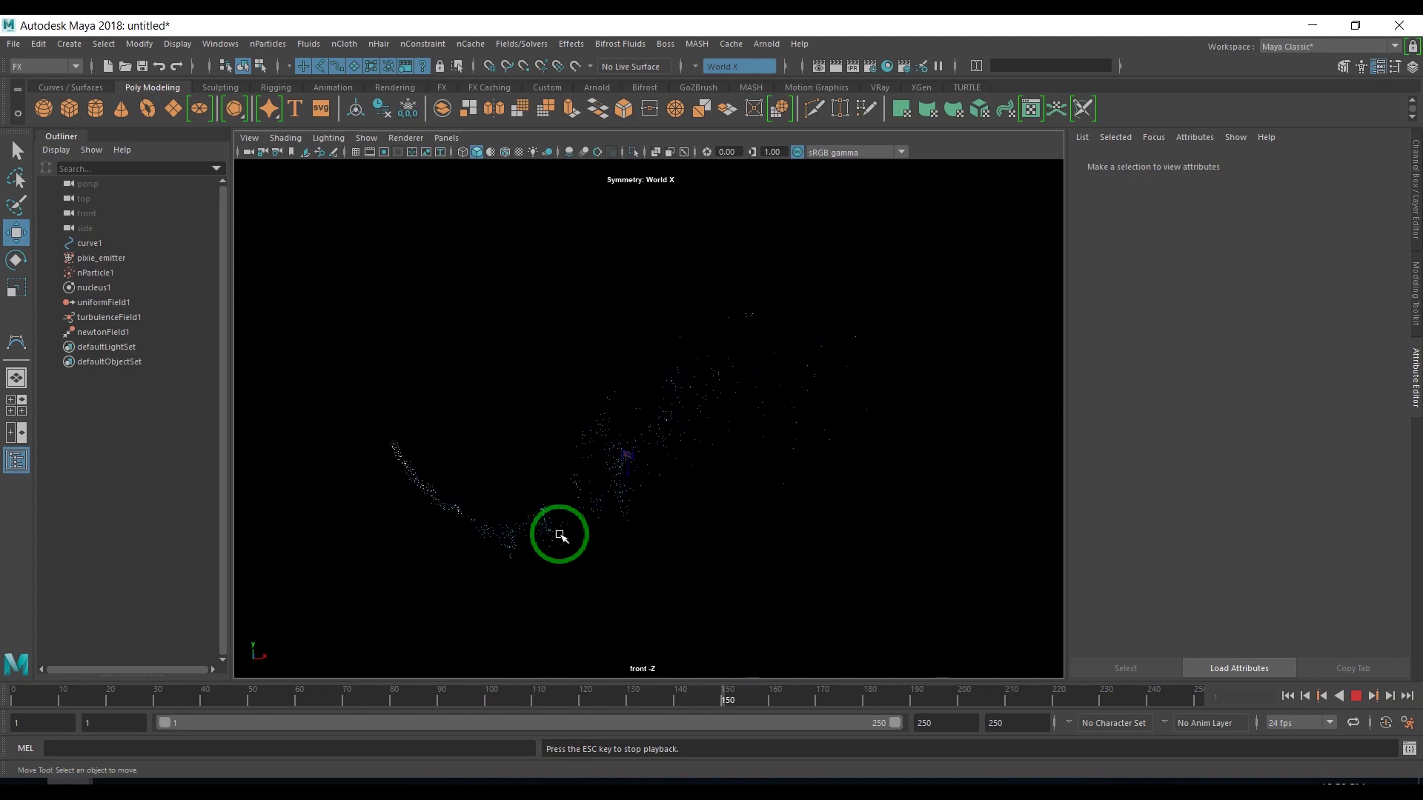
pyautogui.click(1356, 696)
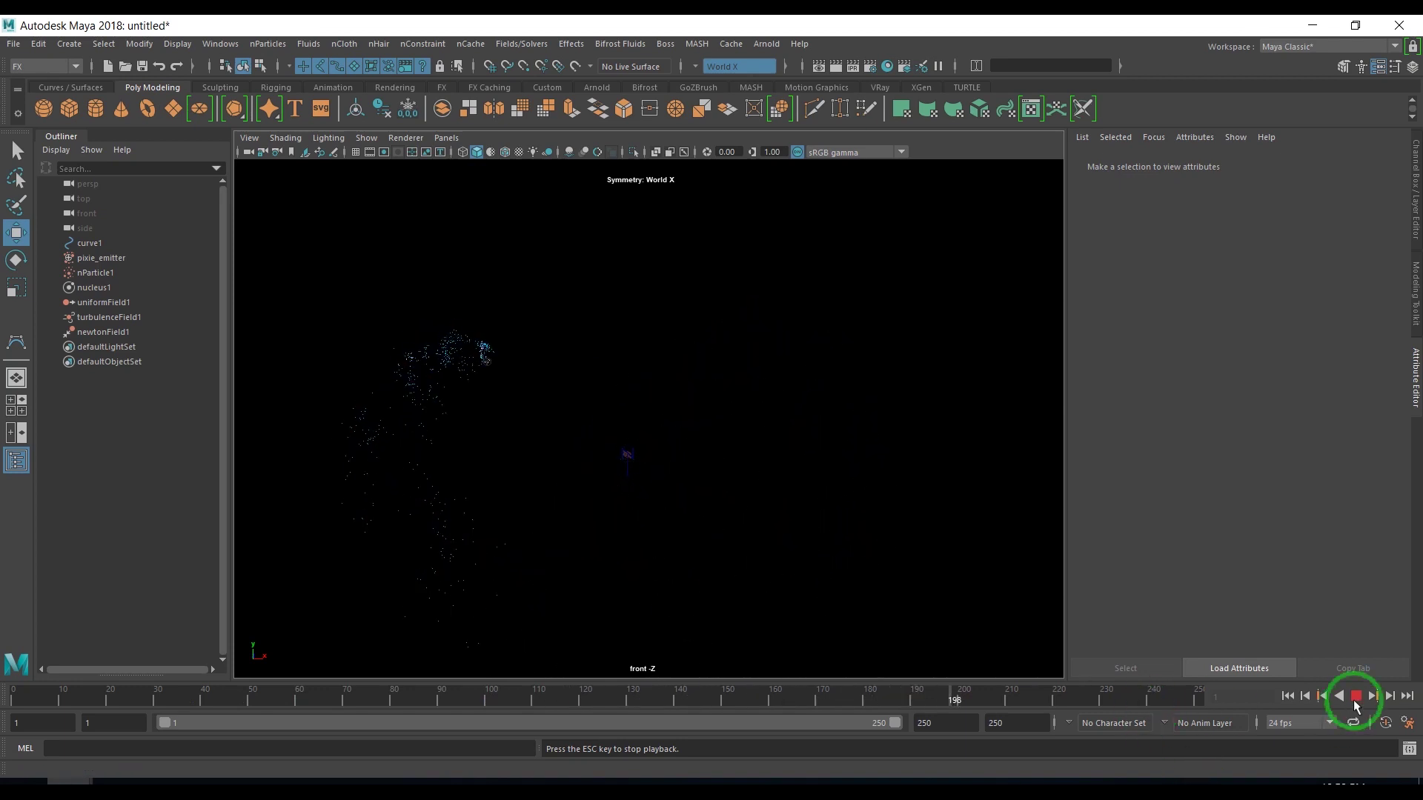